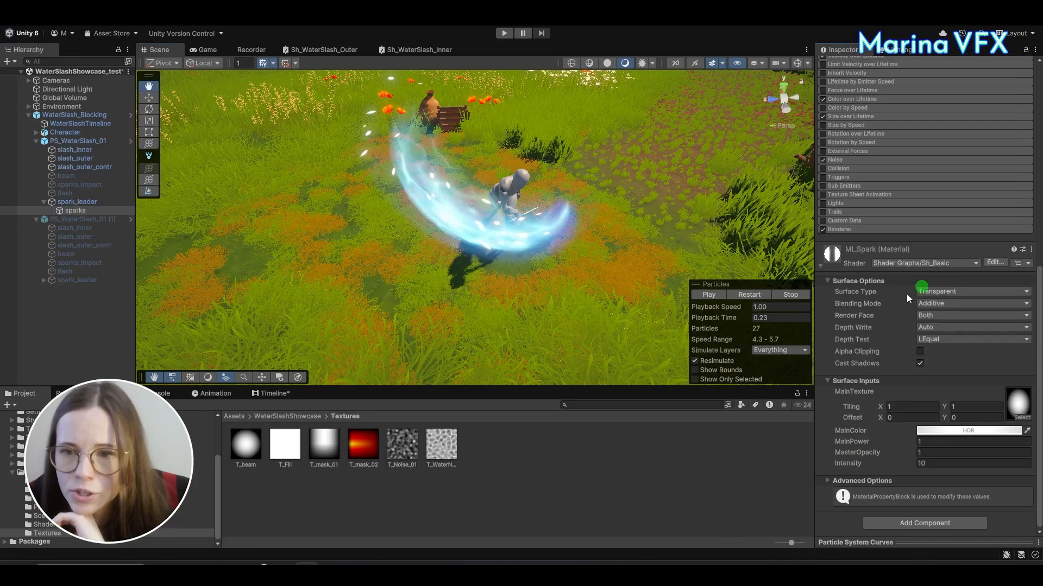
Step: Open the Sh_Basic shader graph from the project's Shaders folder and maximize its graph window
click(51, 525)
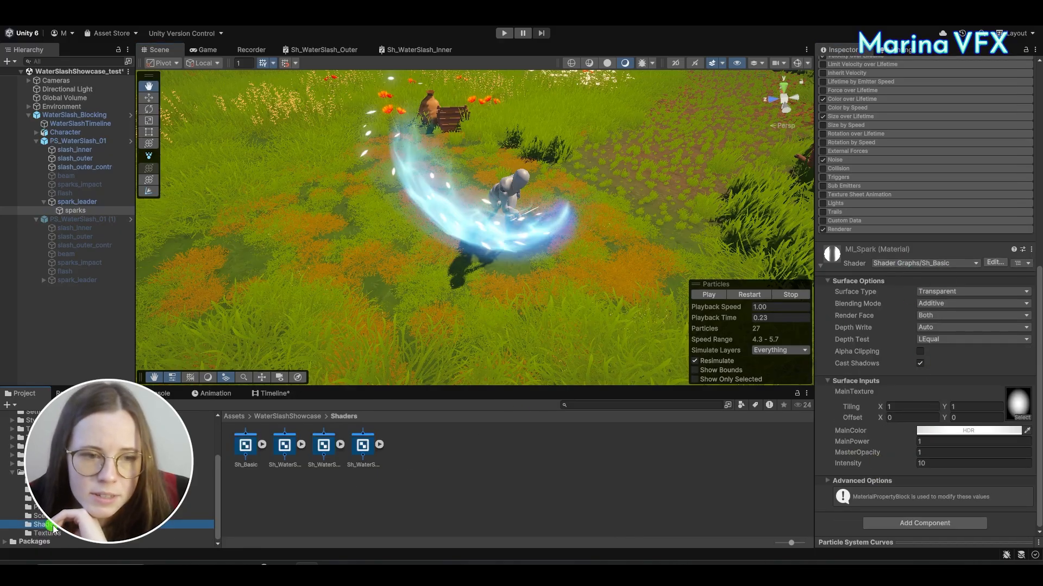
double_click(244, 448)
scroll(397, 200, down, 3)
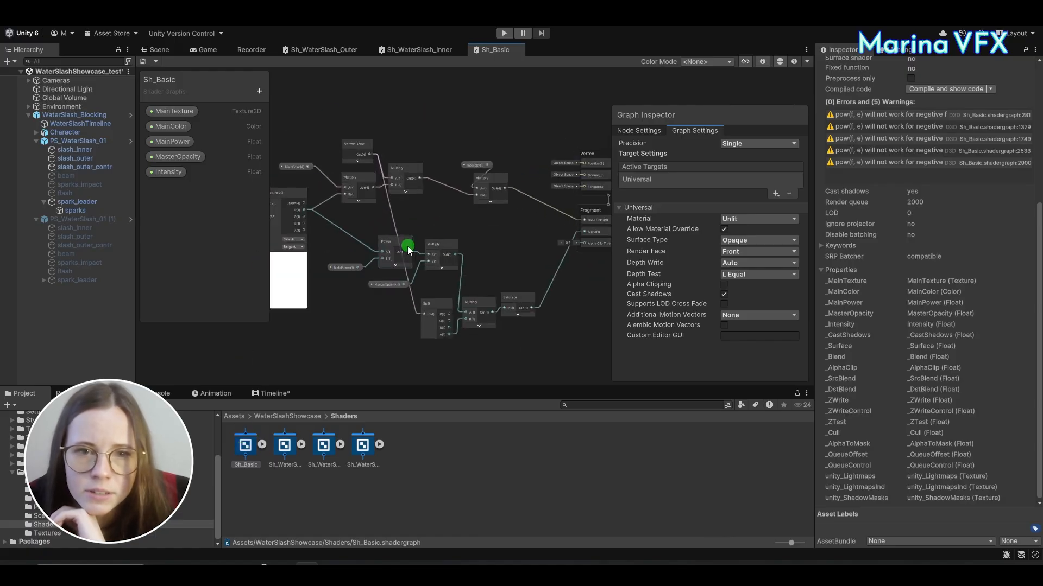
right_click(482, 58)
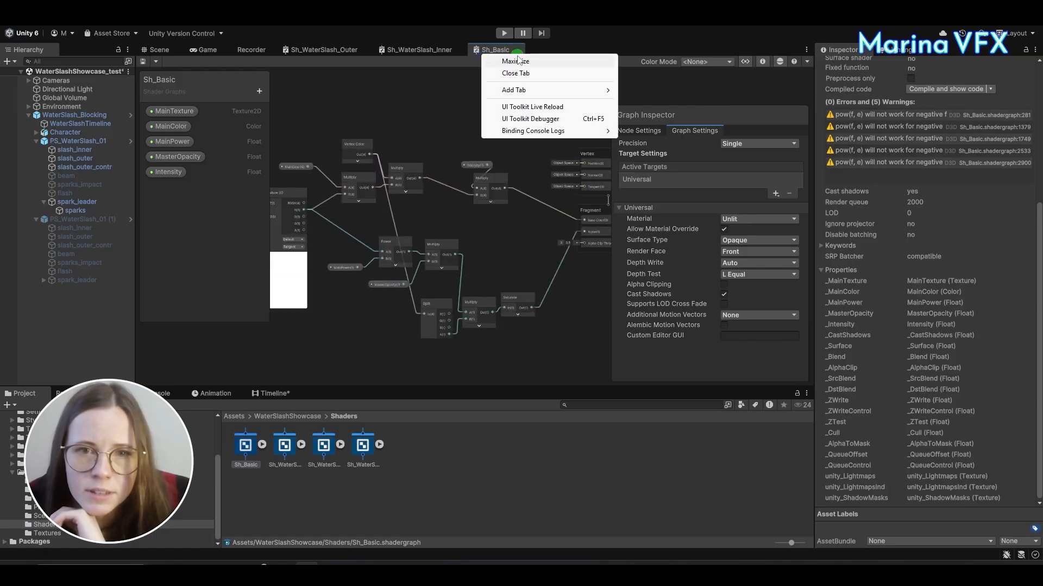
click(499, 75)
click(507, 308)
scroll(348, 216, up, 4)
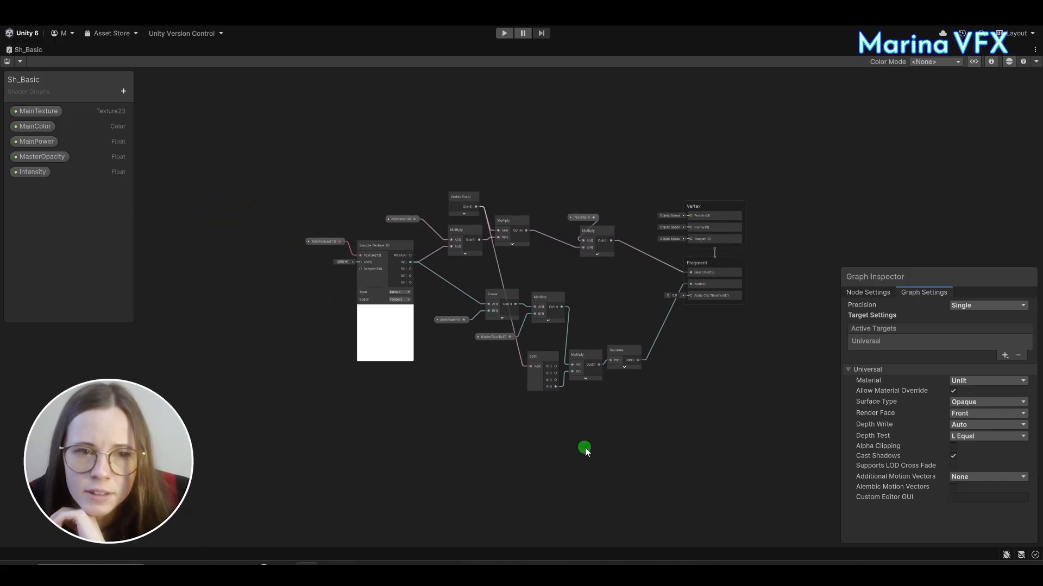
Step: Spread out the graph by moving the MainTexture, Sample Texture 2D, MainColor and Vertex Color nodes further away from the Multiply nodes
click(310, 271)
drag(312, 277, 390, 293)
drag(390, 251, 326, 322)
middle_drag(467, 278, 457, 294)
drag(430, 210, 312, 210)
drag(558, 170, 313, 159)
middle_drag(462, 271, 522, 272)
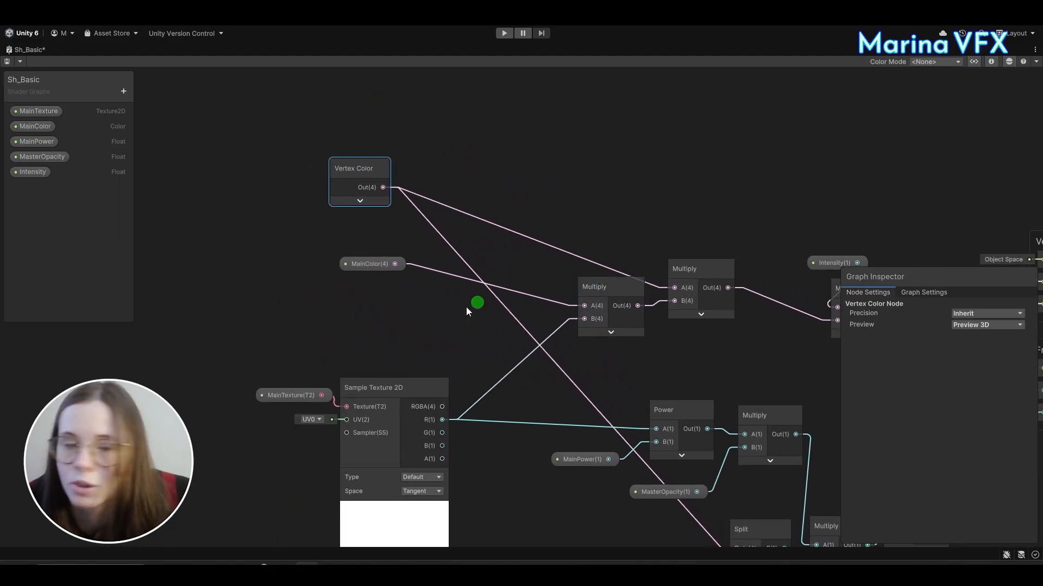
scroll(380, 266, up, 3)
scroll(494, 335, down, 5)
middle_drag(501, 337, 312, 254)
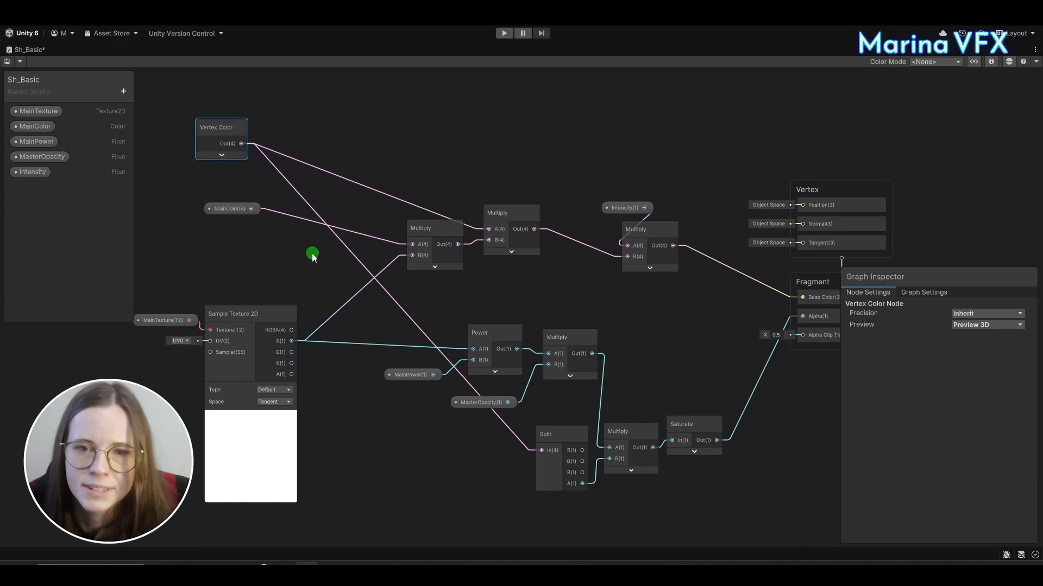
drag(504, 423, 449, 332)
middle_click(442, 312)
key(ctrl+z)
Step: Move the MainTexture and Sample Texture 2D nodes together further away from the rest of the graph
middle_drag(418, 449, 585, 415)
drag(238, 233, 422, 321)
drag(396, 281, 329, 282)
middle_drag(492, 345, 407, 352)
middle_drag(704, 304, 762, 346)
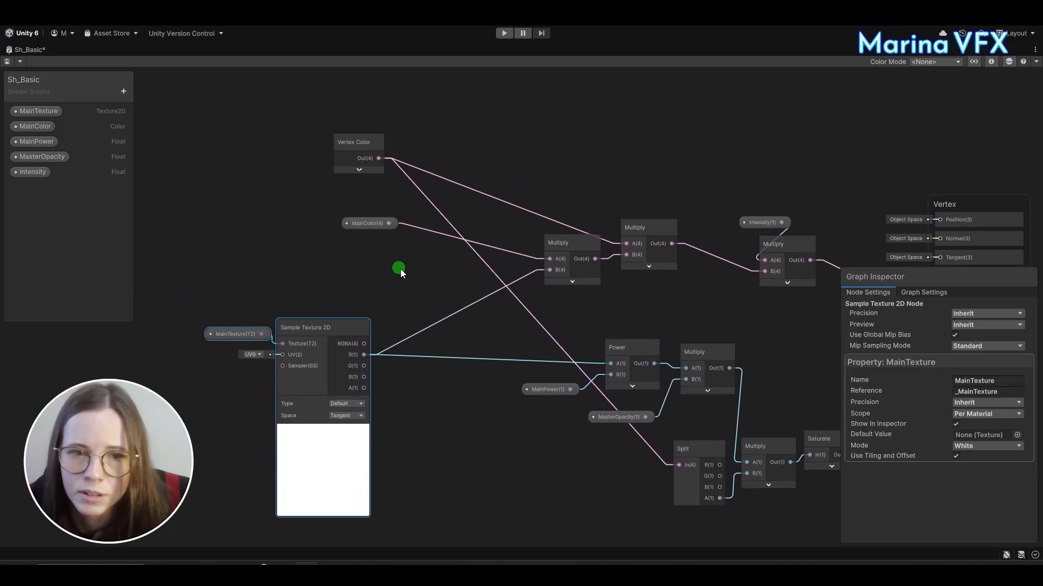
Step: Add a Split node beside MainColor and connect the MainColor output to its input
middle_drag(400, 270, 426, 285)
drag(396, 237, 354, 233)
scroll(370, 249, up, 6)
middle_drag(449, 278, 402, 302)
click(402, 302)
key(space)
text(split)
double_click(436, 250)
drag(332, 239, 428, 376)
drag(442, 333, 419, 224)
Step: Add a Vector 3 node, feed its X, Y and Z from Split's R, G and B, and connect it to the first Multiply's A input
click(601, 336)
key(space)
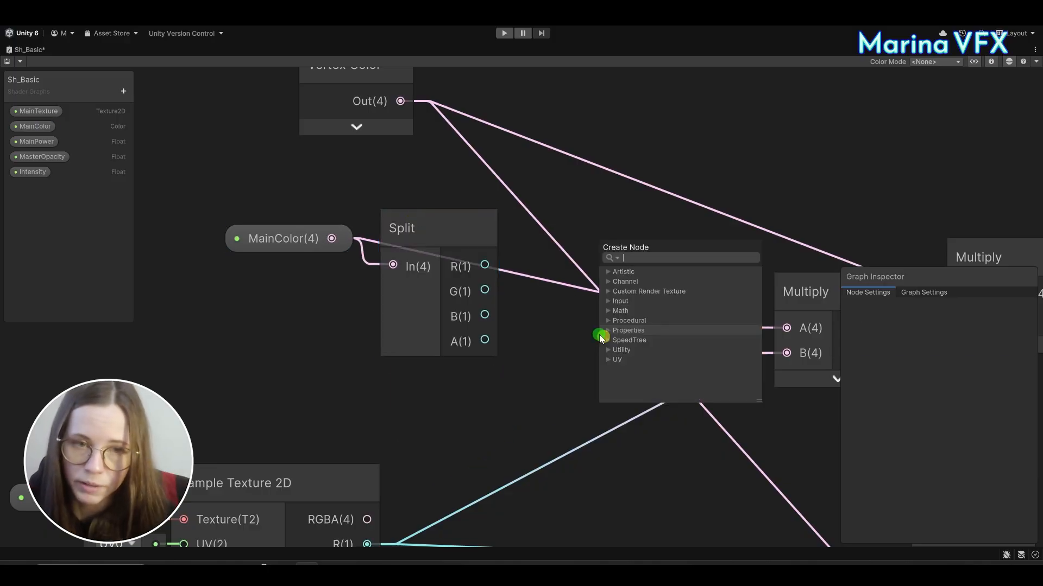
text(vect)
double_click(647, 310)
drag(484, 265, 625, 410)
drag(485, 290, 615, 433)
drag(485, 315, 616, 458)
drag(653, 365, 564, 211)
drag(629, 256, 786, 328)
Step: Duplicate the Split and Vector 3 pair and route Vertex Color through it into the A input of the second Multiply
drag(471, 189, 549, 253)
click(617, 193)
right_click(658, 209)
middle_drag(671, 154, 611, 312)
key(ctrl+v)
drag(340, 260, 546, 261)
middle_drag(765, 365, 414, 233)
drag(431, 122, 549, 320)
scroll(660, 316, down, 7)
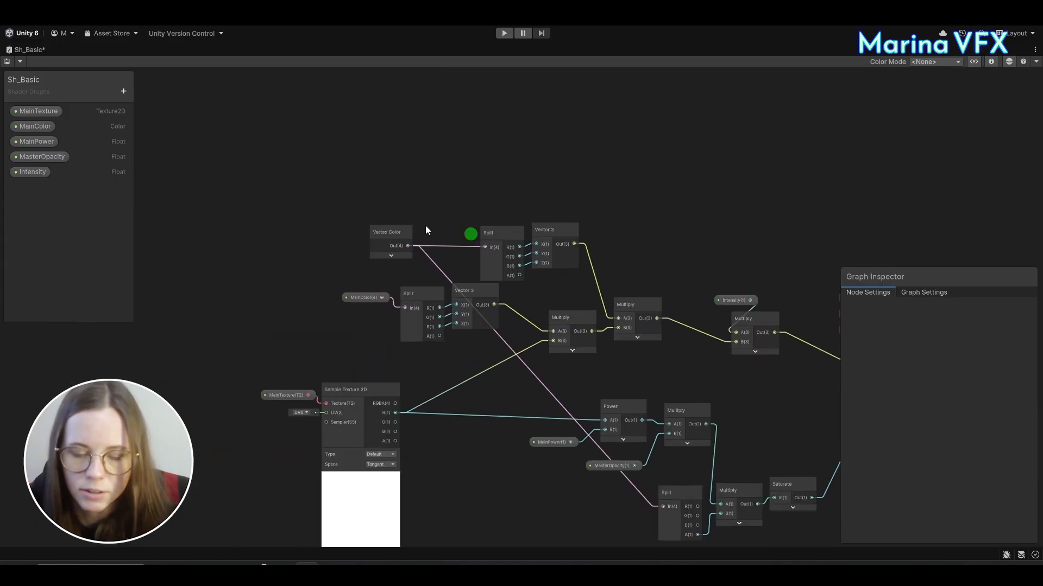
Step: Save the Sh_Basic shader graph
click(4, 58)
right_click(77, 47)
click(302, 196)
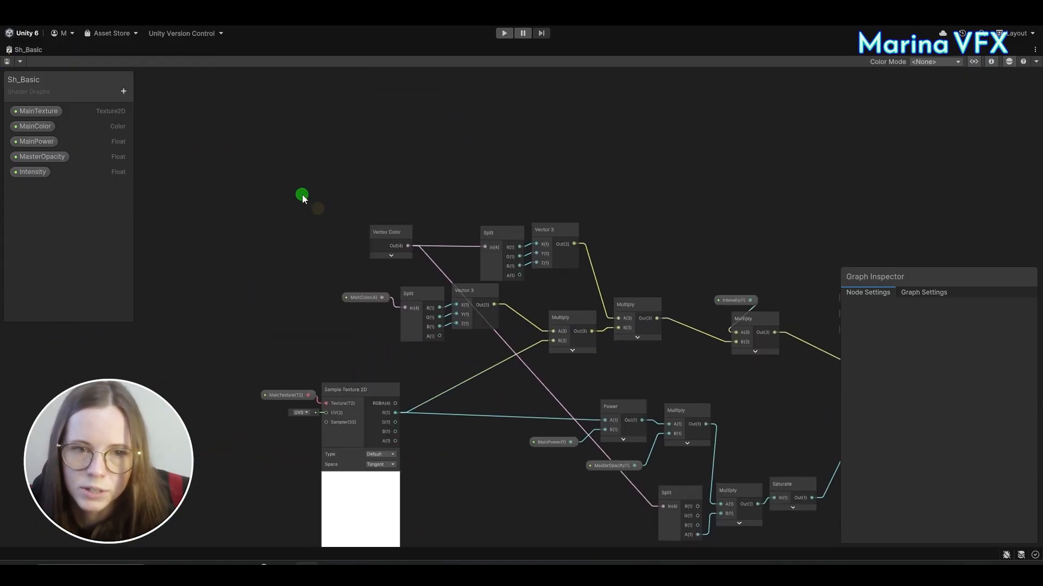
Step: Copy the graph path from Sh_WaterSlash_Outer, set Sh_Basic's path to Water Slash, and save the graph
double_click(56, 52)
click(352, 51)
double_click(166, 93)
key(ctrl+c)
double_click(497, 52)
double_click(37, 92)
key(ctrl+v)
click(155, 177)
click(7, 60)
Step: Restore the normal window layout, return to the Scene view and select the first effect's sparks particle system
right_click(50, 51)
click(88, 60)
click(154, 52)
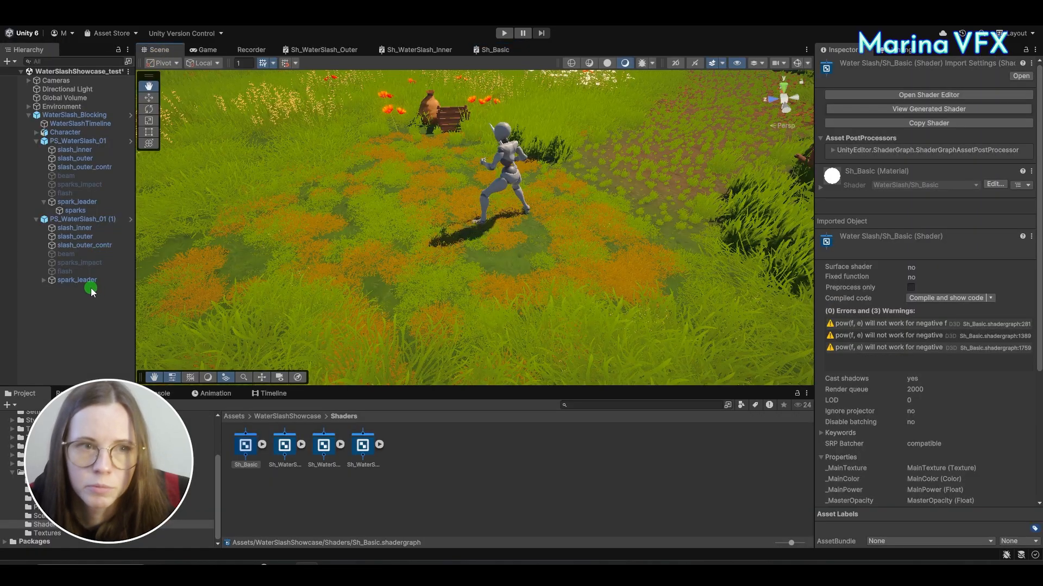
click(80, 210)
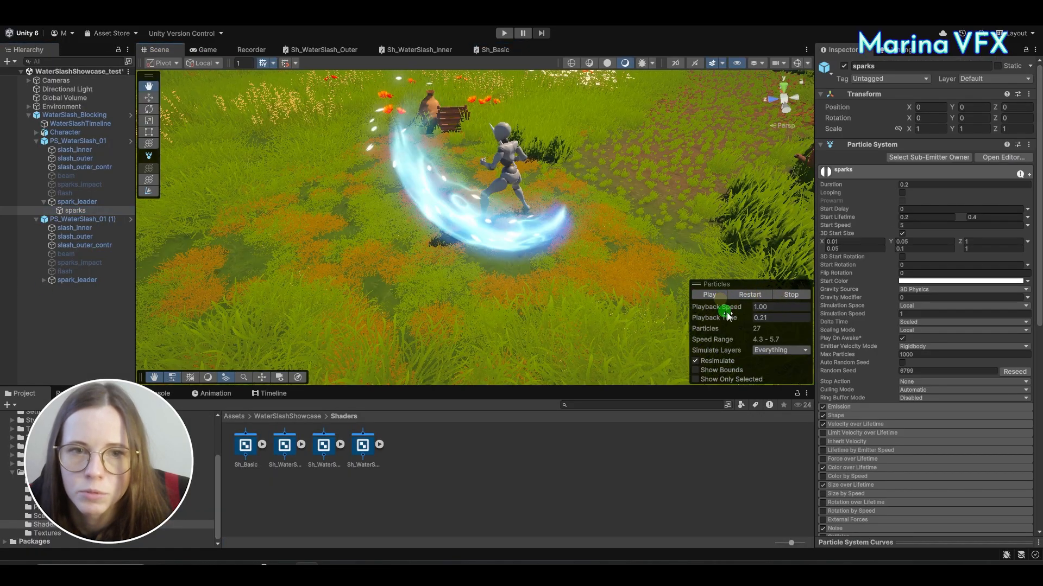
Step: Enable Auto Random Seed for sparks and scrub the particle playback time to 0.18
alt+drag(545, 227, 904, 366)
click(902, 362)
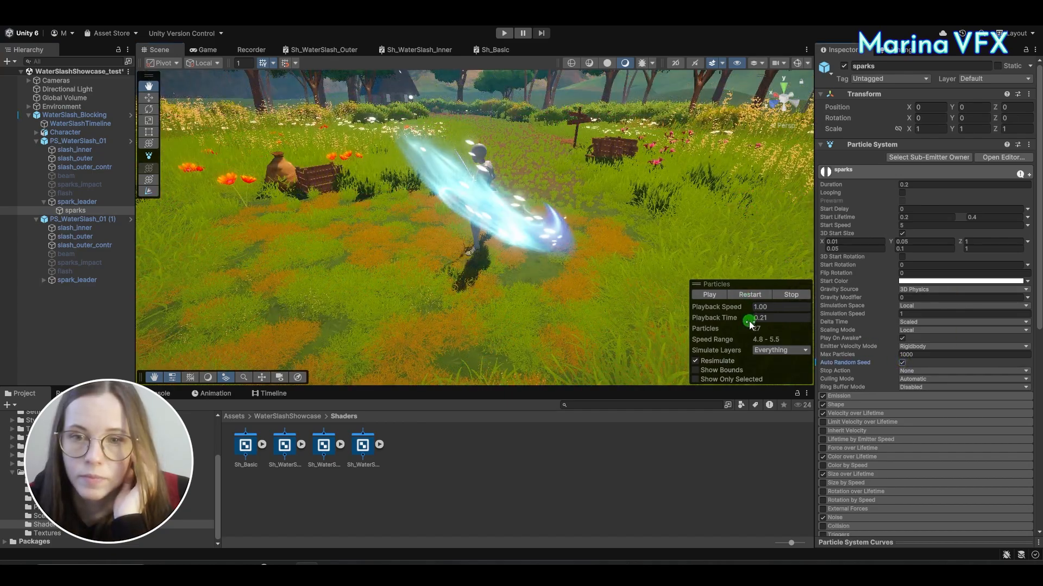
click(718, 323)
drag(718, 324, 736, 327)
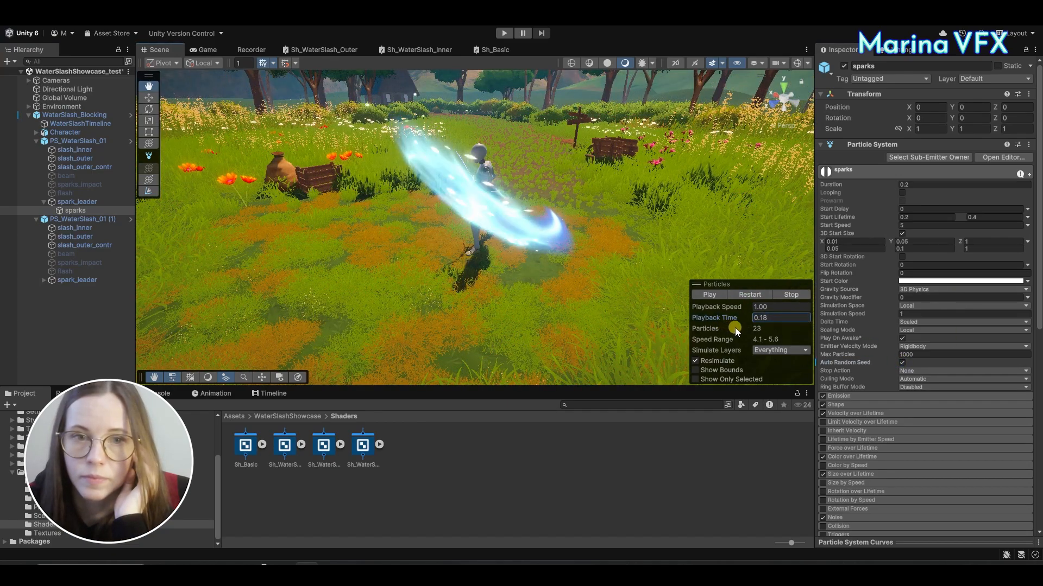
Step: Set the sparks' start color to light cyan, hexadecimal 4DDDF1
click(931, 281)
drag(934, 349, 923, 372)
click(1004, 336)
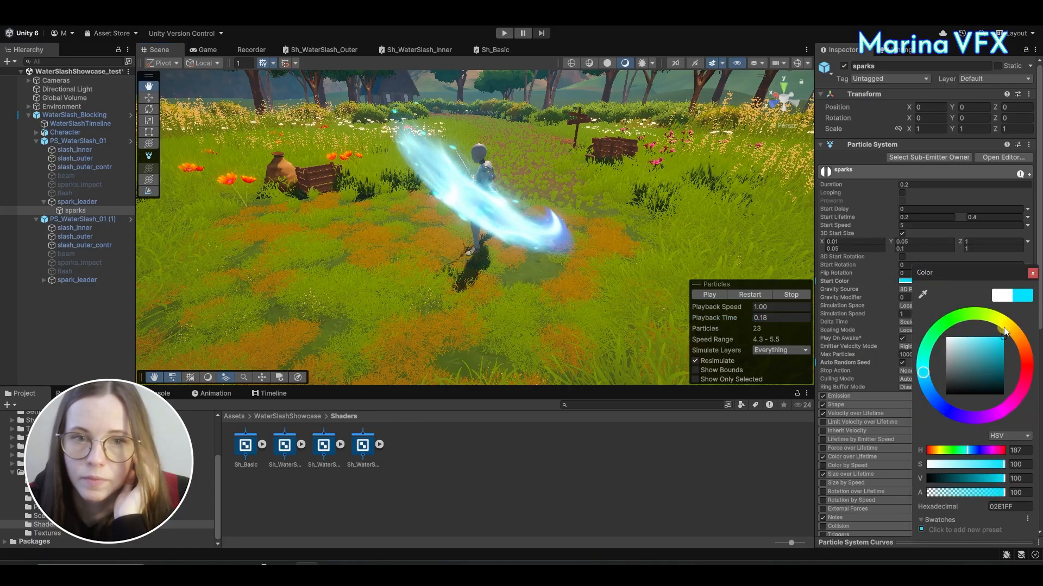
click(986, 342)
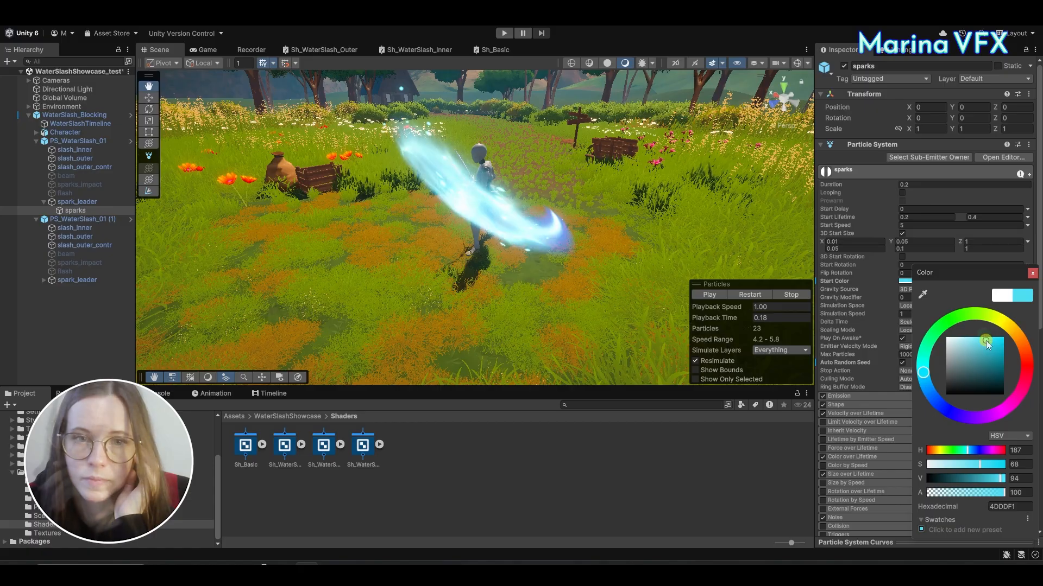
click(1032, 273)
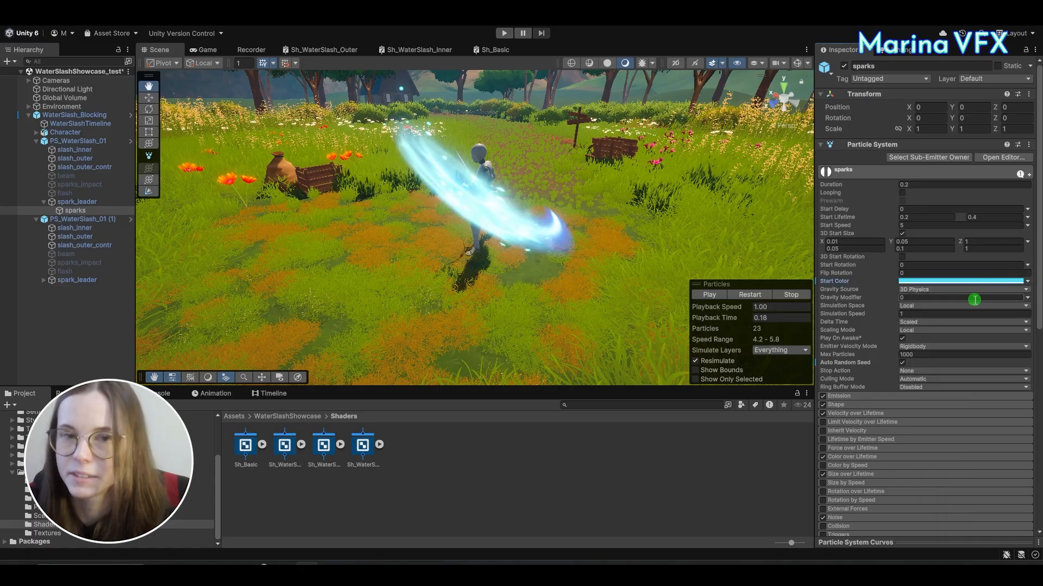
Step: Show the Timeline and scrub the playhead into the slash_fast clip, just past frame 60
alt+drag(633, 161, 551, 171)
click(266, 395)
mouse_move(302, 416)
mouse_down()
mouse_move(280, 415)
mouse_move(316, 427)
mouse_up()
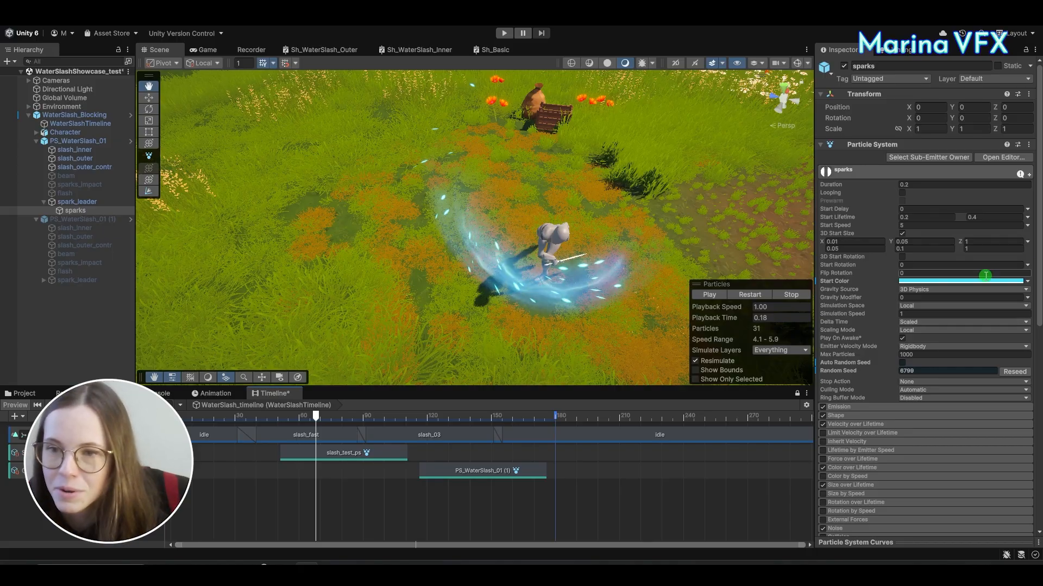
Step: Change the sparks' start color to Gradient mode and make the gradient's first color key cyan
click(1026, 292)
click(1027, 282)
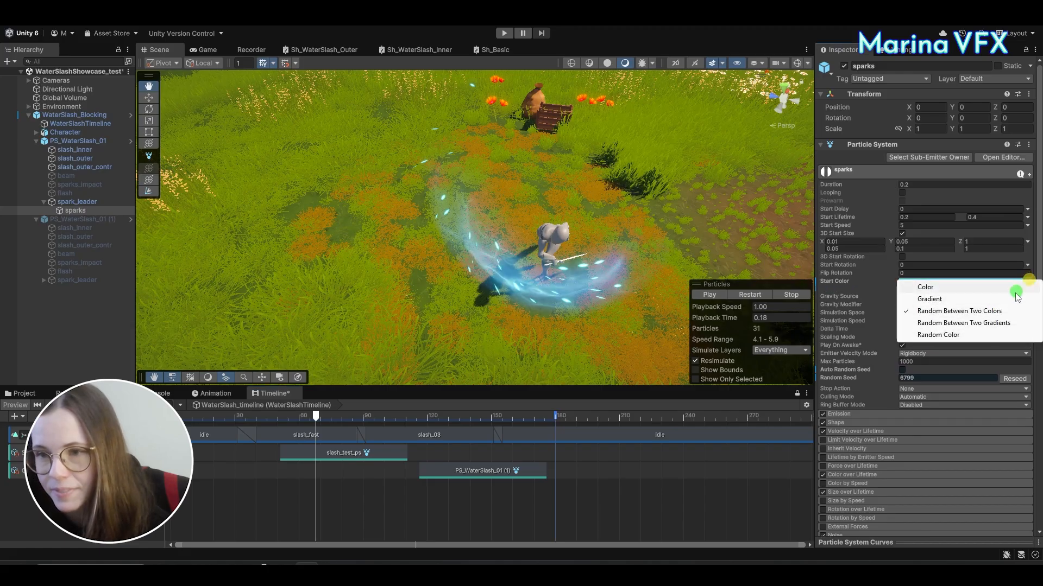
click(1010, 298)
click(947, 281)
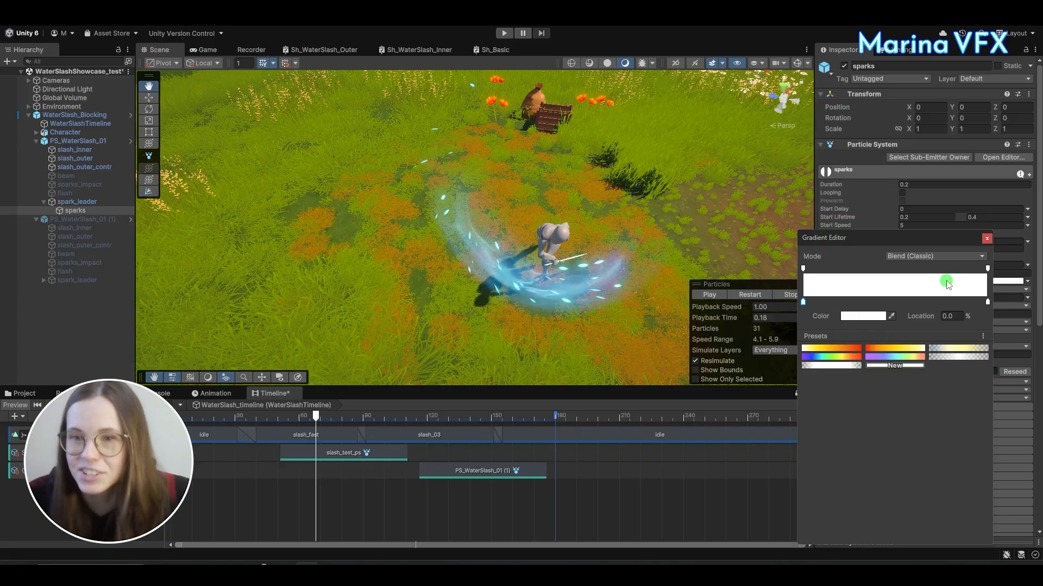
click(863, 316)
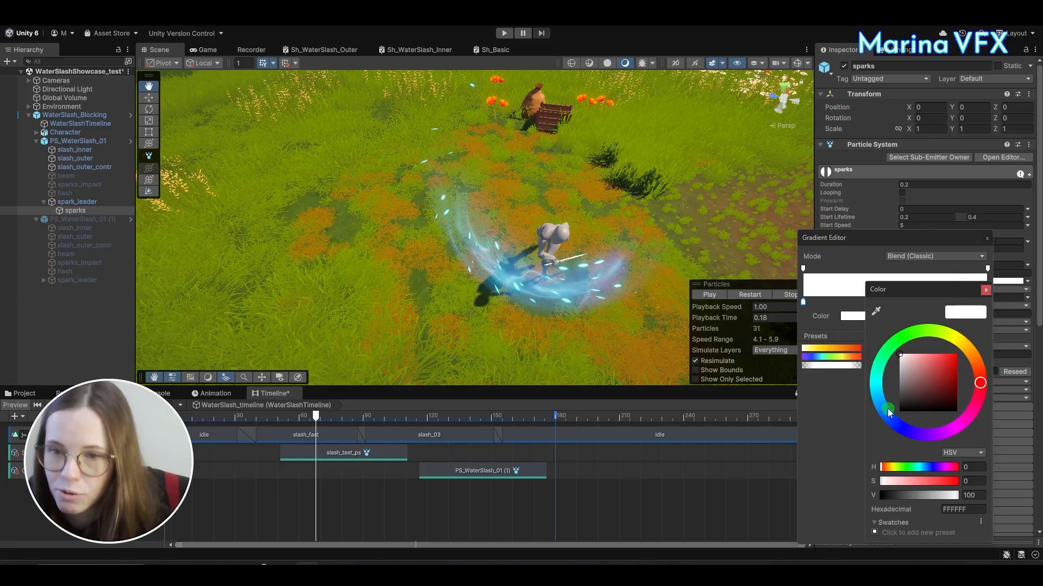
click(875, 384)
click(946, 350)
click(985, 290)
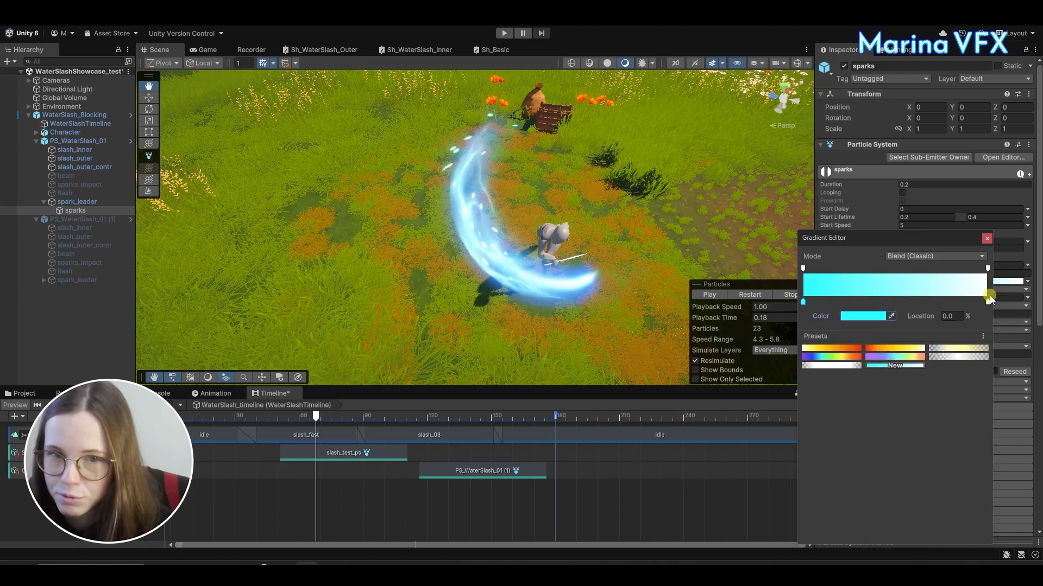
Step: Set the start color gradient's end key to blue, hexadecimal 262FFF, and close the gradient editor
click(987, 301)
click(863, 316)
click(895, 442)
drag(930, 394, 943, 357)
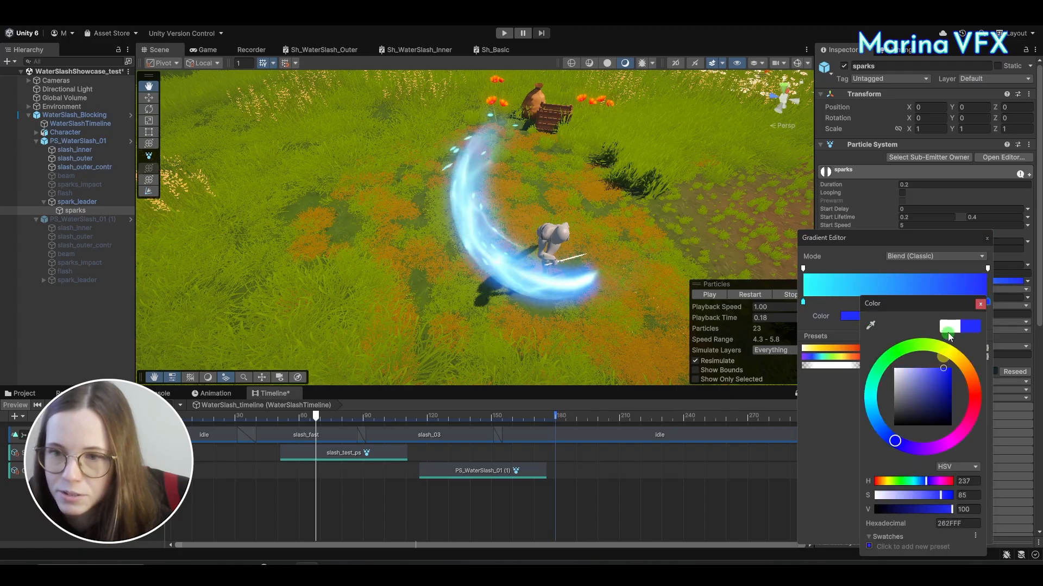
click(981, 303)
click(987, 239)
Step: Scrub and replay the particle simulation to check the sparks' gradient colors
drag(743, 318, 758, 301)
click(789, 296)
click(747, 295)
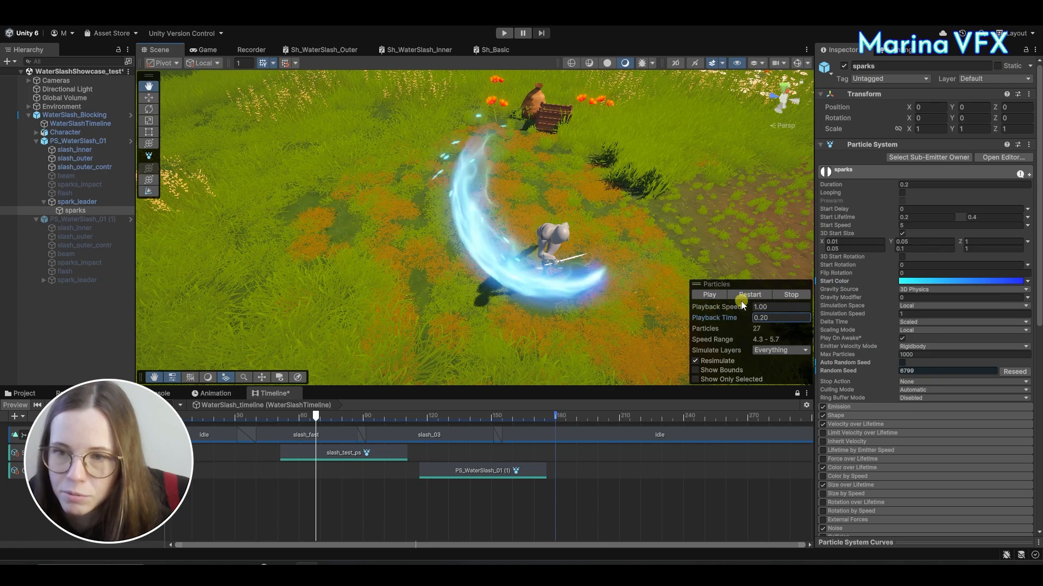
Step: Add a cyan middle key to the start color gradient at about 49% and lighten its first key to pale cyan
click(920, 282)
drag(804, 302, 827, 301)
drag(805, 301, 875, 302)
click(809, 300)
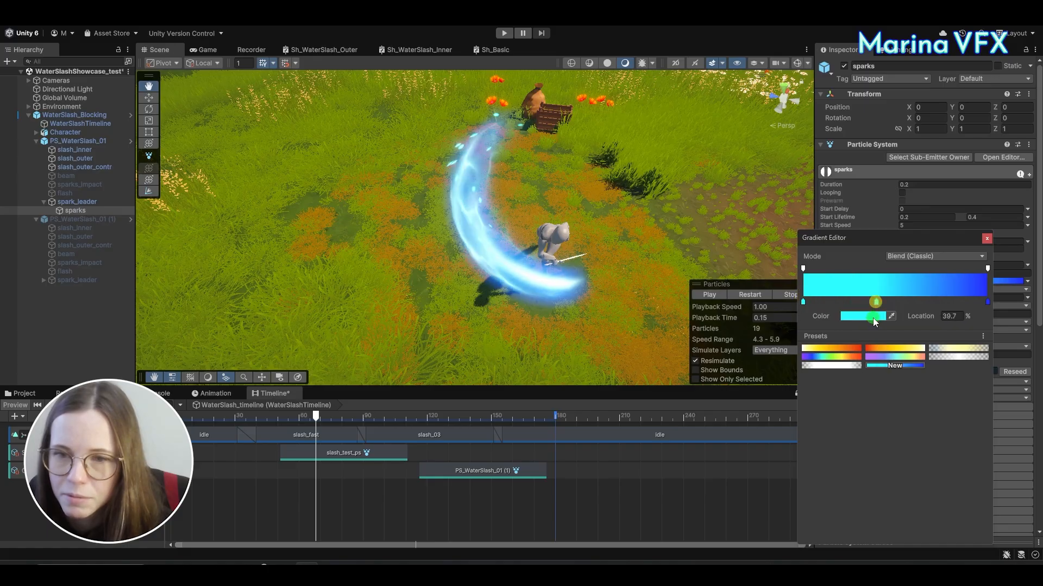
click(876, 316)
drag(921, 374, 918, 362)
click(994, 305)
mouse_move(805, 302)
mouse_down()
mouse_move(893, 302)
mouse_move(809, 302)
mouse_up()
click(875, 303)
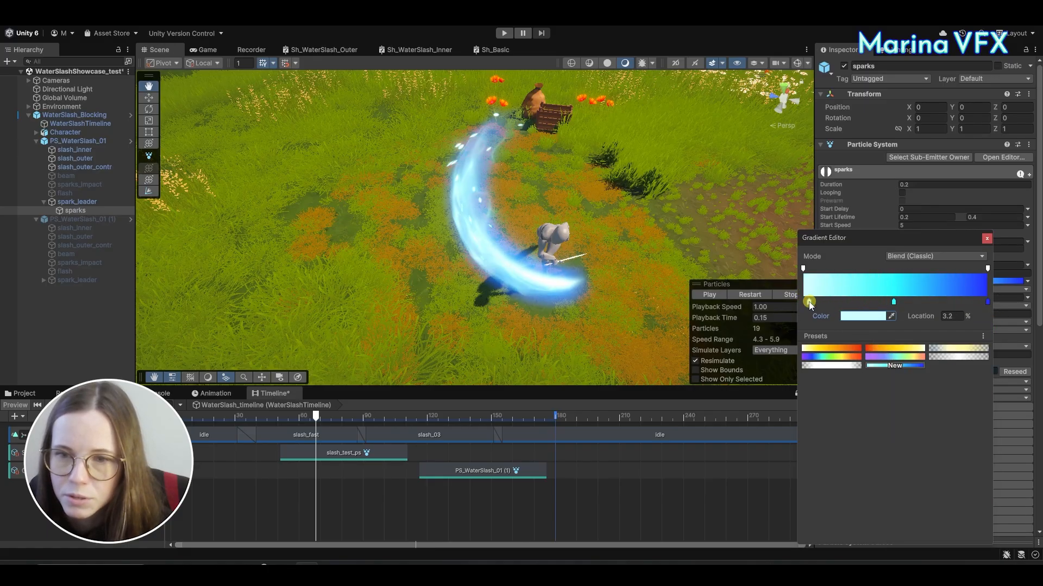
Step: Change the gradient's middle key at 49.1% to a light blue and close the gradient editor
click(893, 302)
click(878, 316)
click(895, 417)
drag(936, 379, 933, 370)
click(989, 307)
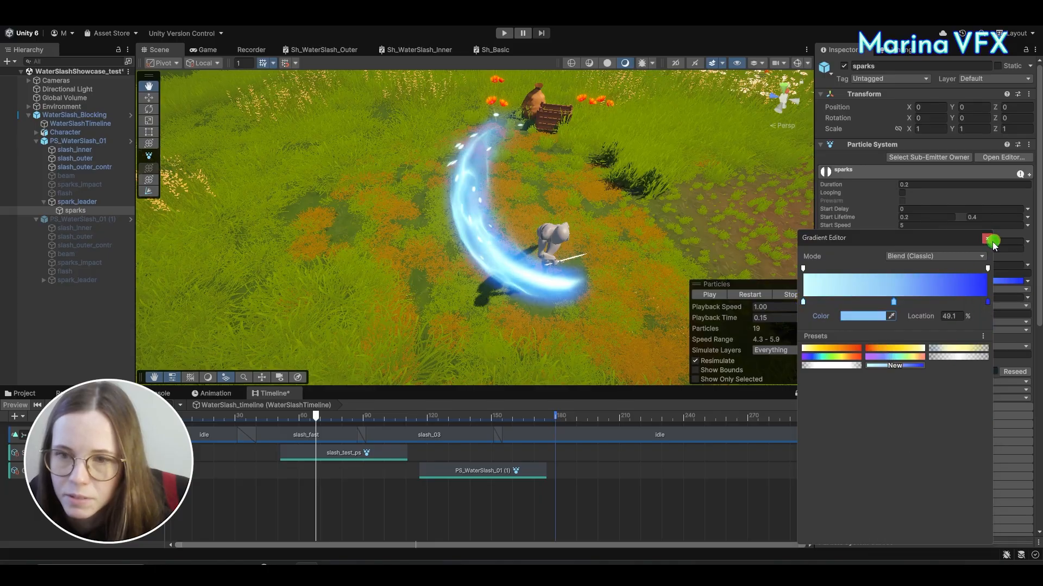
click(990, 240)
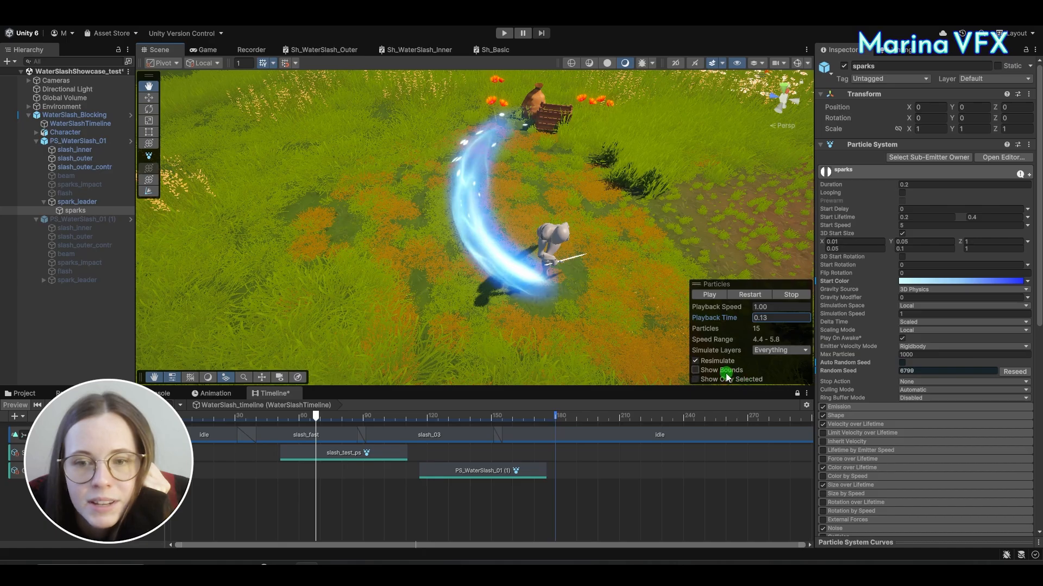
Step: Change the start color gradient's middle key to bright cyan and scrub the particle playback to about 0.31
click(960, 281)
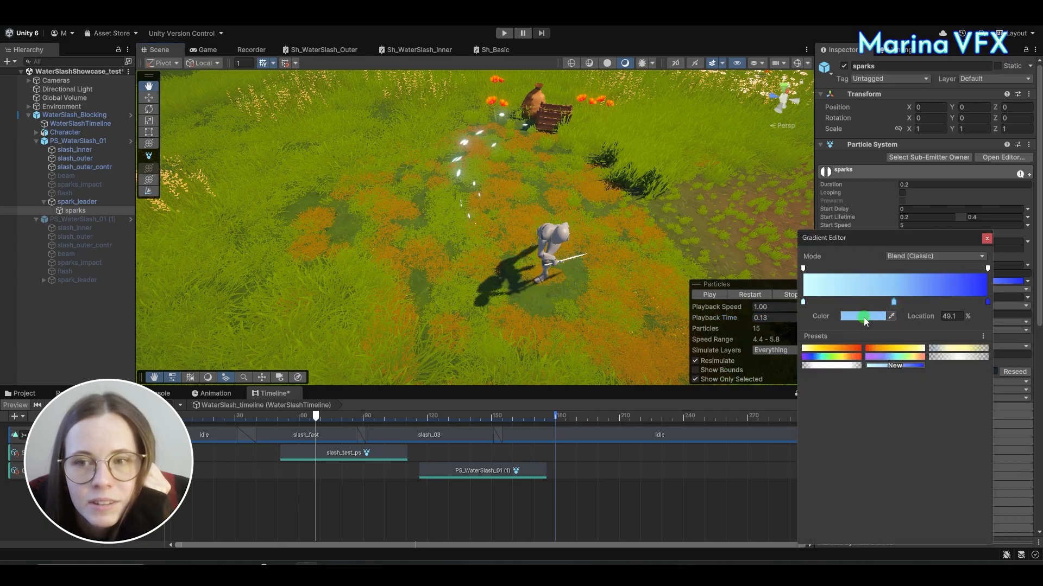
click(851, 316)
drag(924, 369, 941, 364)
click(984, 304)
click(986, 239)
drag(721, 317, 751, 308)
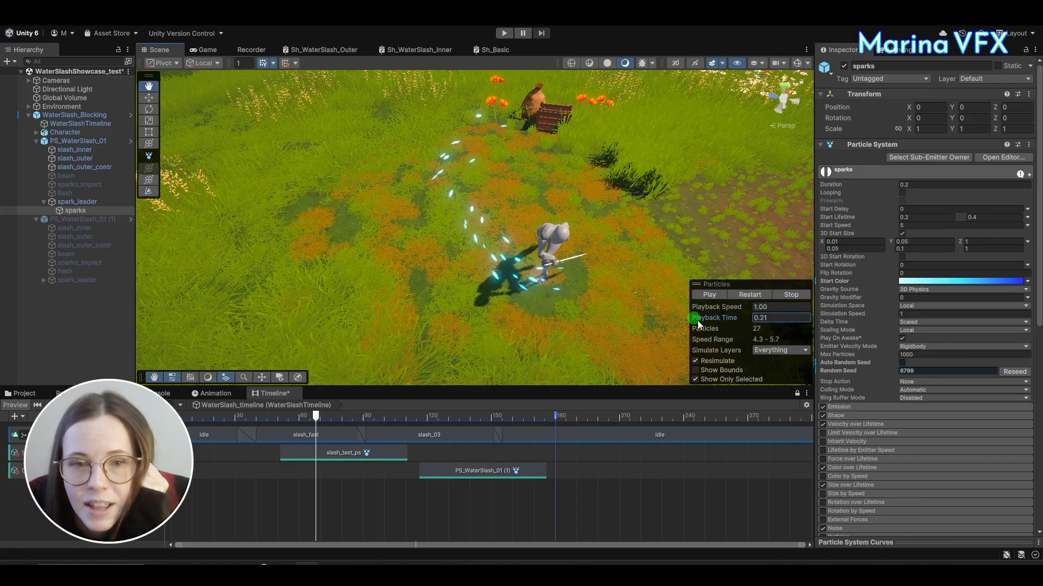
drag(730, 323, 767, 320)
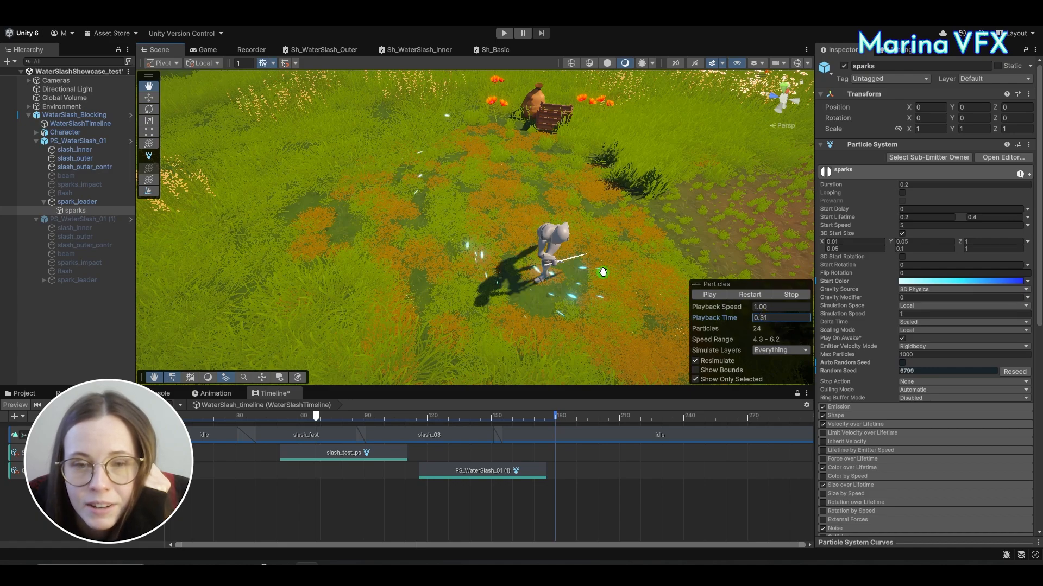
Step: Shift the gradient's cyan key to about a quarter and the blue key to about two thirds, and replay the particles
click(1014, 282)
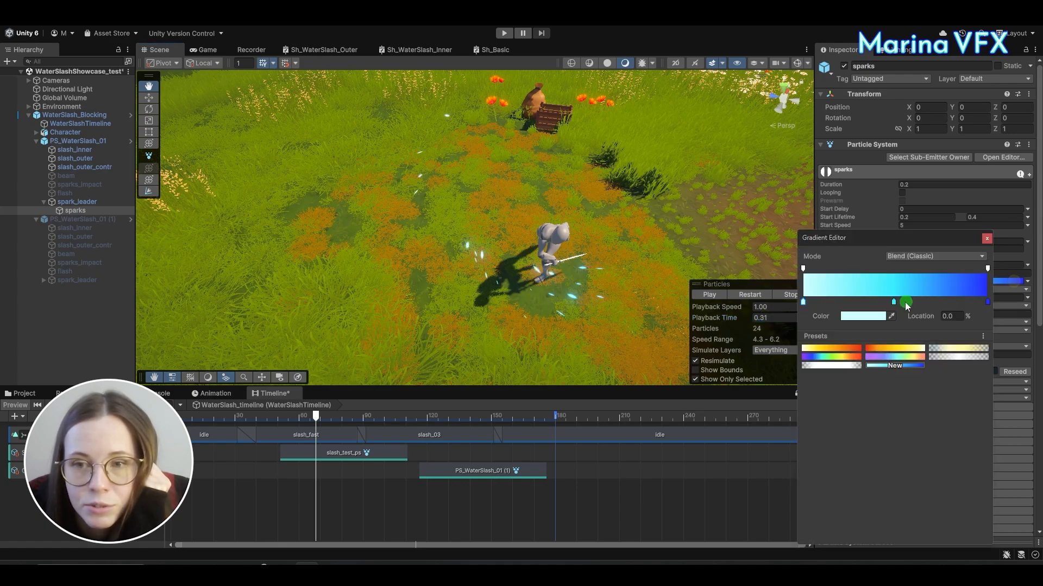
drag(893, 302, 851, 303)
drag(983, 313, 928, 302)
click(986, 240)
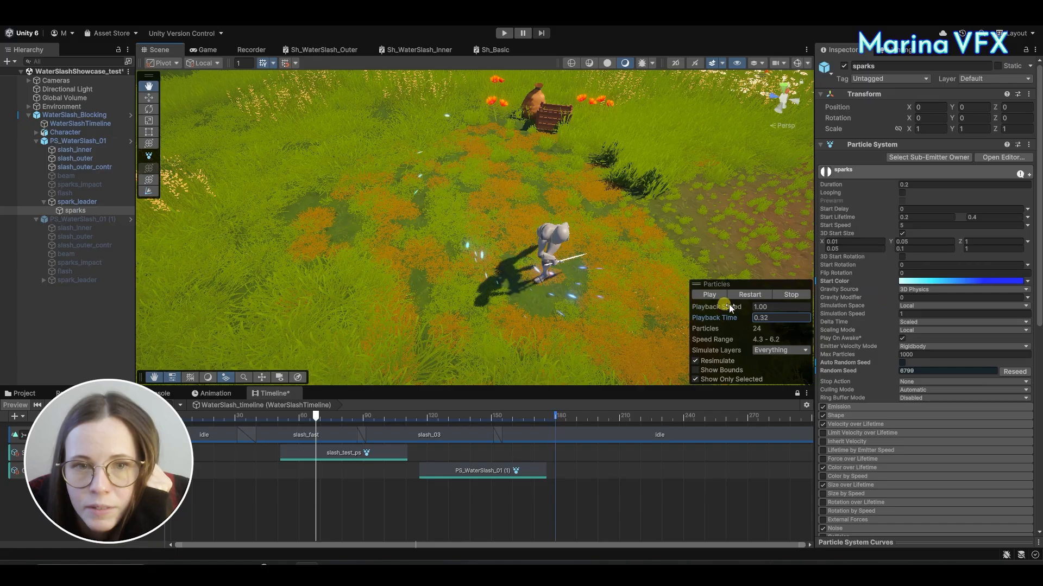
click(750, 295)
click(749, 296)
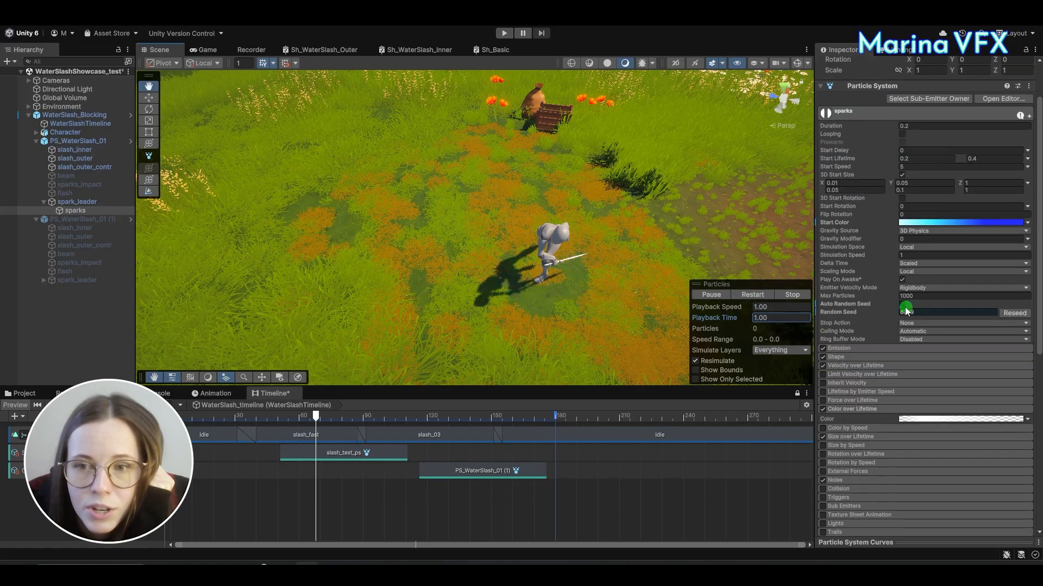
Step: Re-enable Auto Random Seed for sparks and restart the particle playback
click(902, 304)
click(750, 298)
click(747, 295)
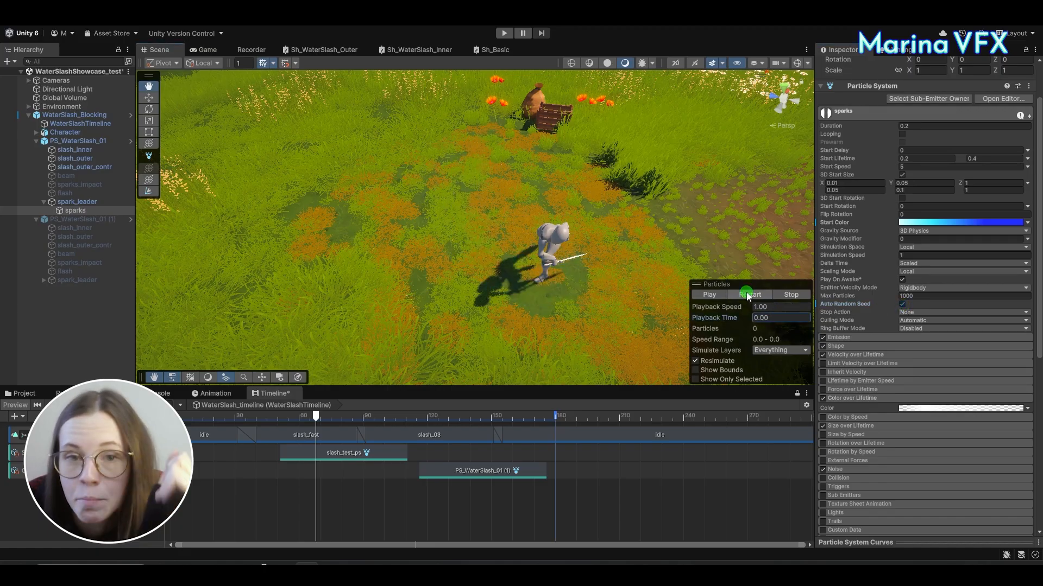
Step: Shift the start color gradient's keys to about 7.6% for pale cyan, 45.3% for cyan and 82% for blue, and replay the particles
click(925, 223)
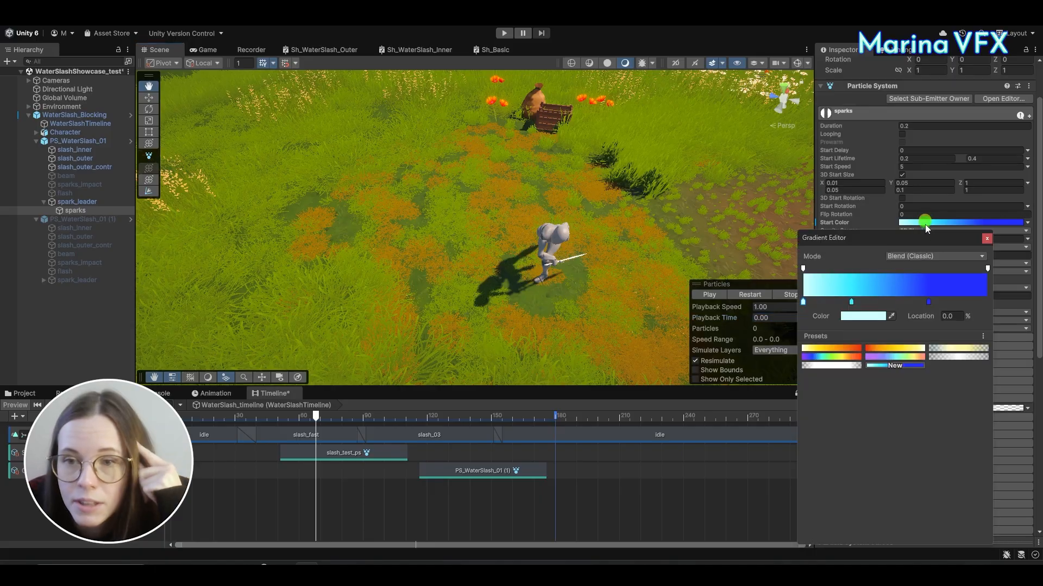
click(954, 302)
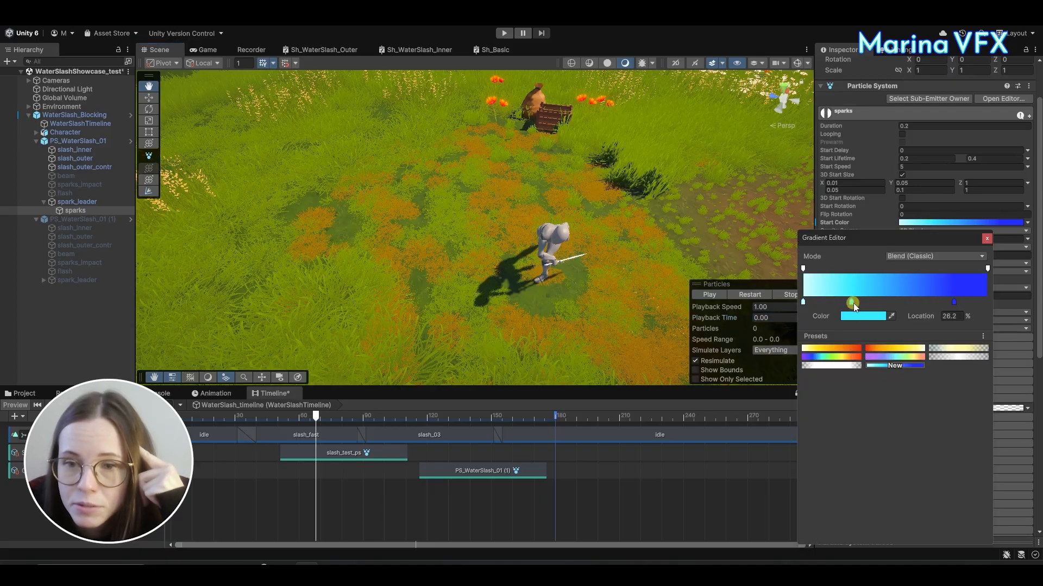
drag(853, 303, 886, 303)
click(816, 302)
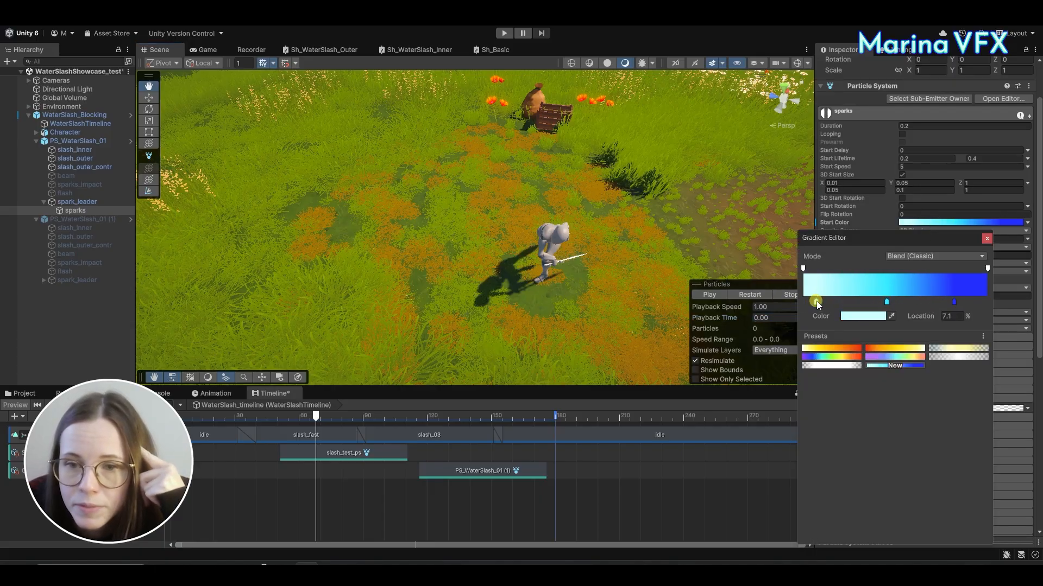
click(986, 239)
click(736, 298)
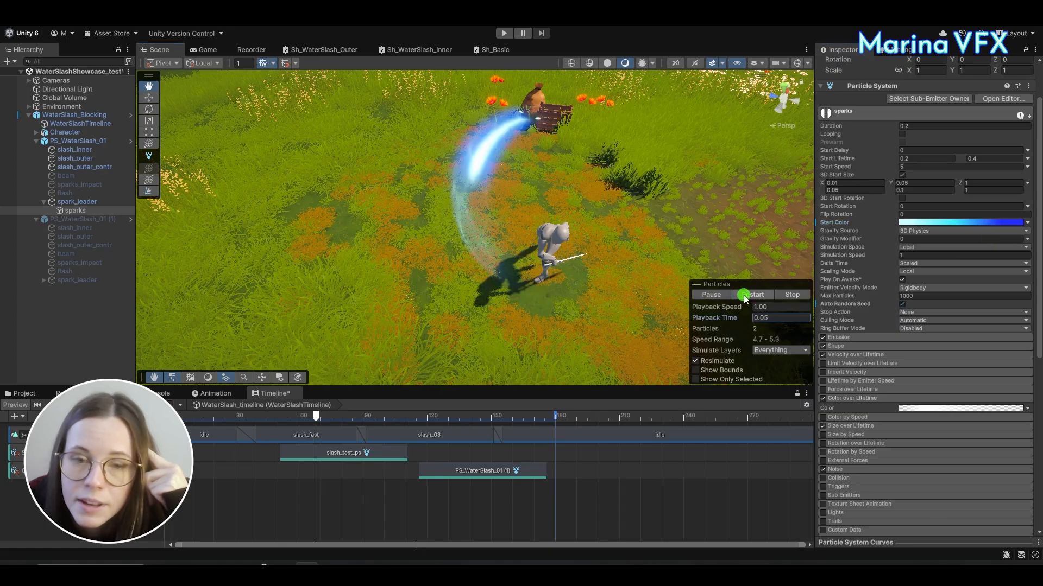
click(744, 298)
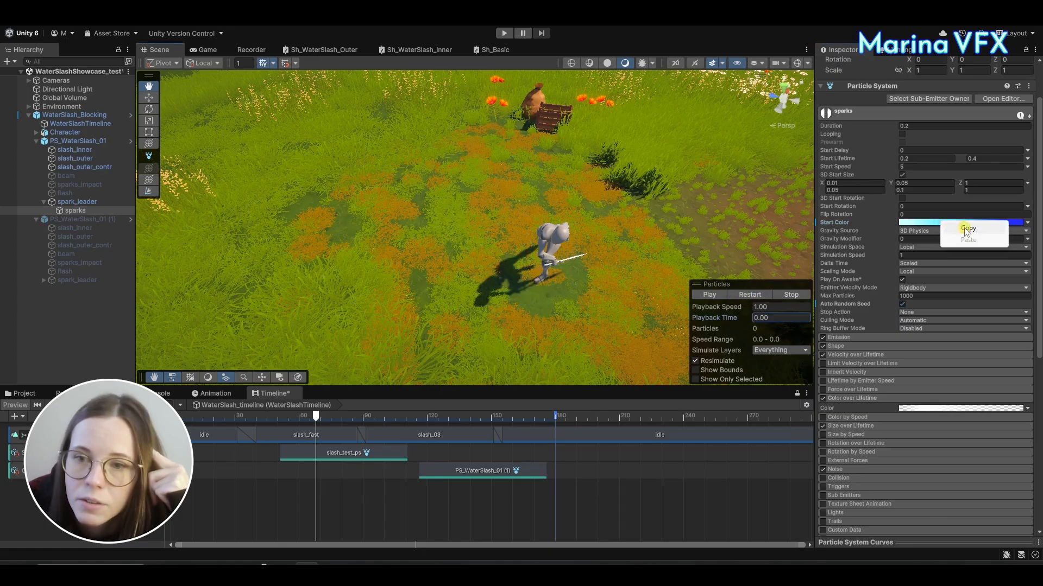
Step: Set the sparks' Start Color to Random Between Two Gradients and copy the first gradient into the second
click(1027, 223)
click(1005, 266)
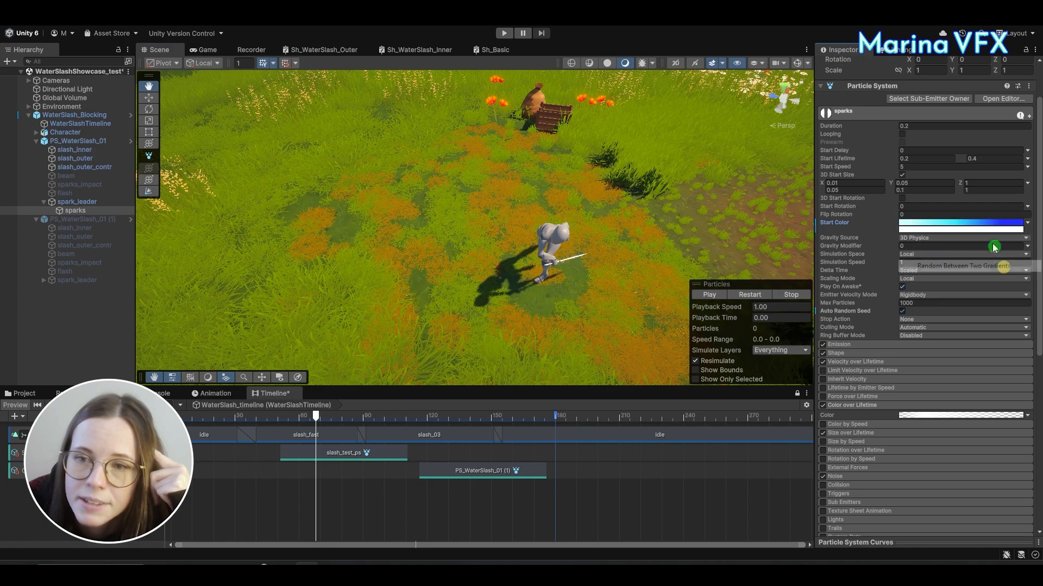
right_click(966, 229)
click(993, 253)
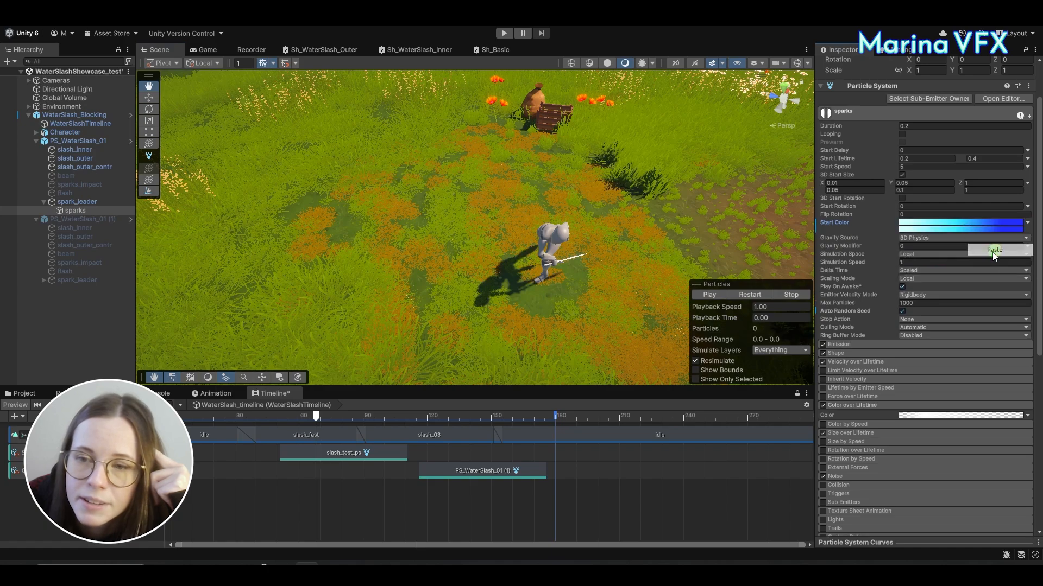
click(966, 238)
Step: In the second start color gradient, change the middle cyan key to azure blue and the first key to a pale mint
click(970, 230)
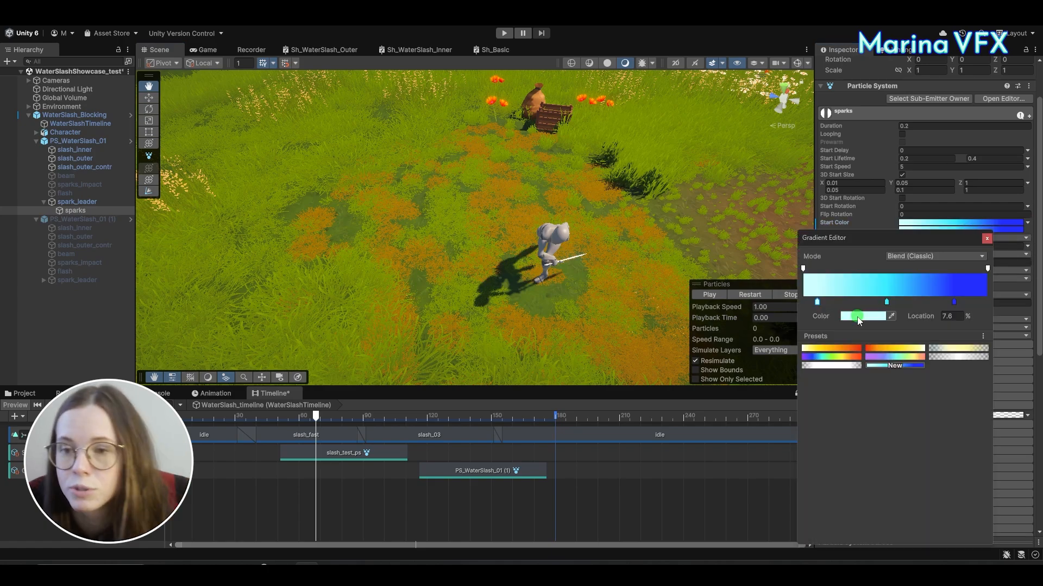
click(886, 302)
click(862, 317)
mouse_move(877, 402)
mouse_down()
mouse_move(880, 426)
mouse_move(881, 417)
mouse_up()
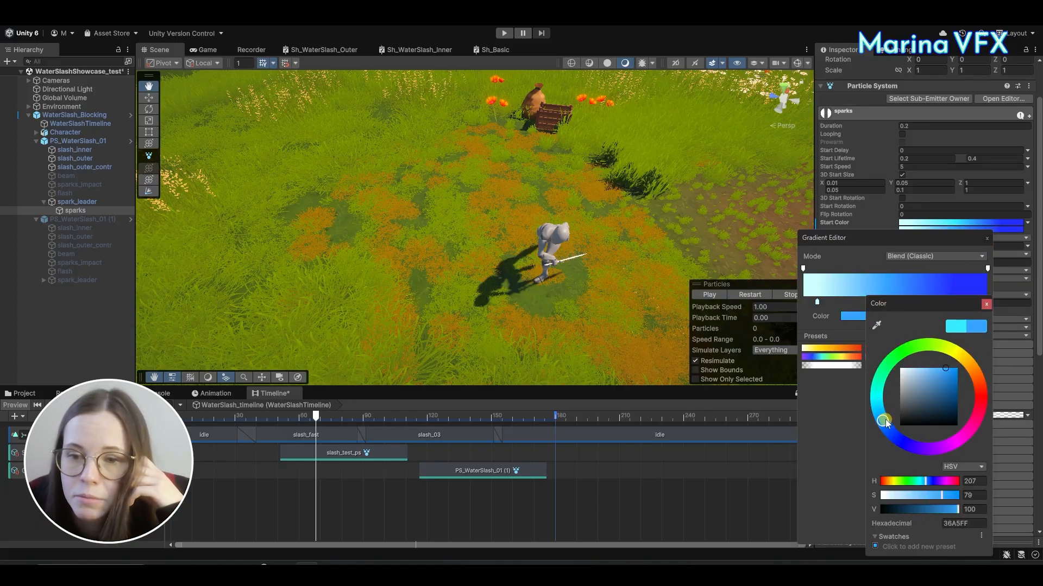
click(985, 306)
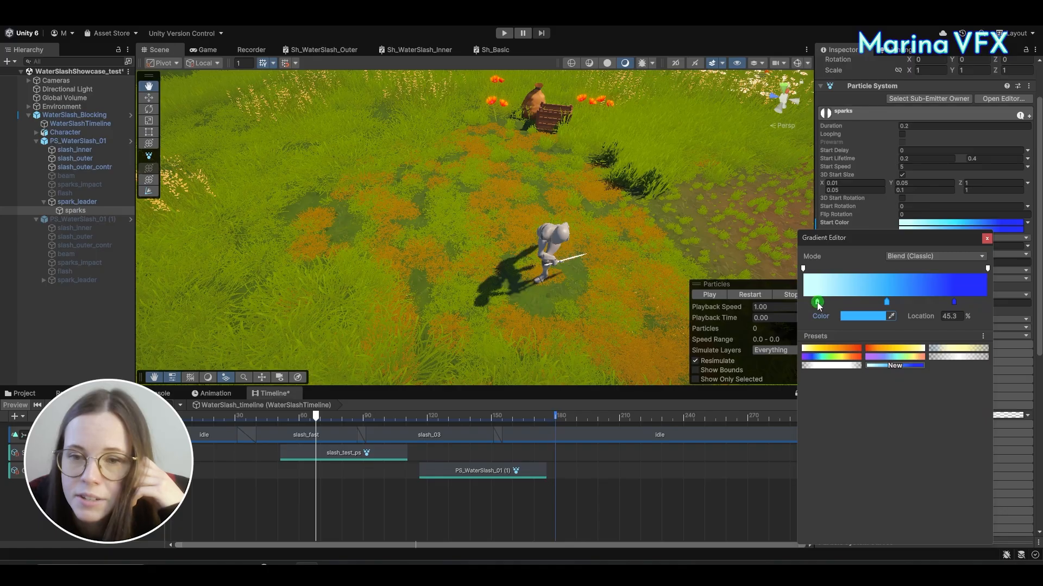
click(816, 302)
click(854, 316)
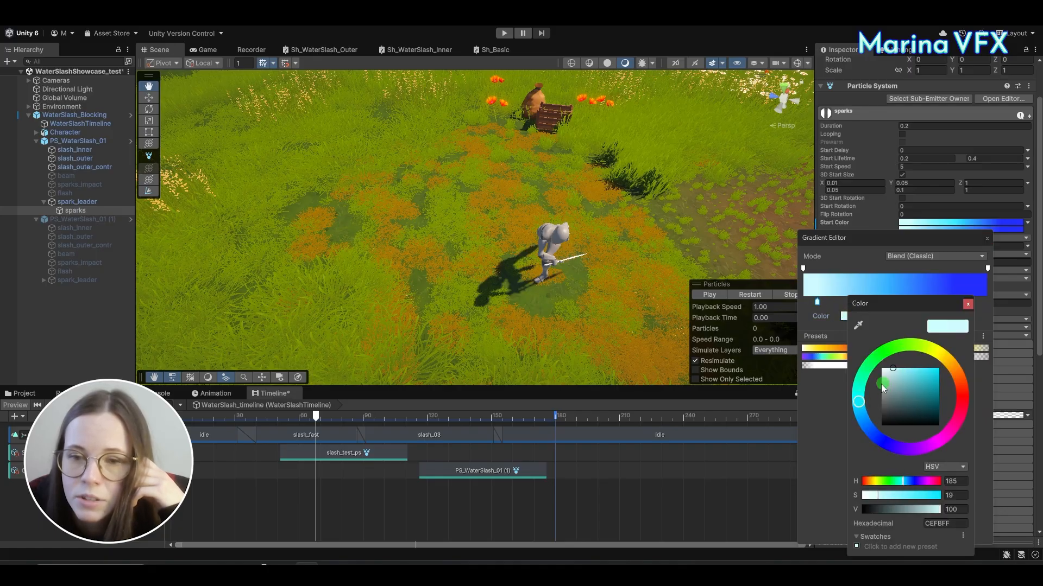
click(967, 304)
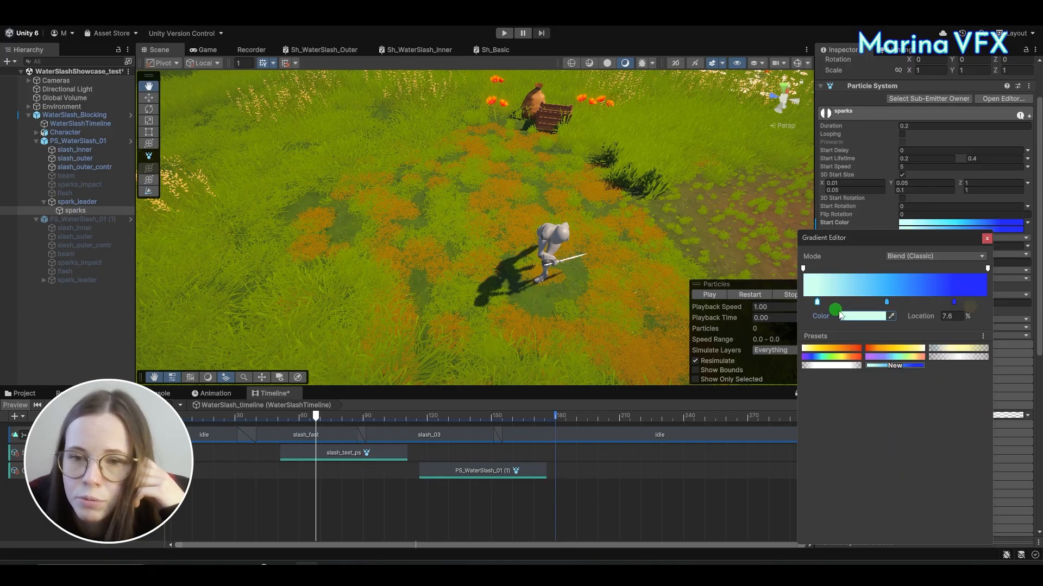
Step: Change the second gradient's last key to violet 5C25FF, close the gradient editor and restart the particle playback
click(957, 304)
click(863, 316)
mouse_move(896, 405)
mouse_down()
mouse_move(899, 441)
mouse_move(914, 449)
mouse_up()
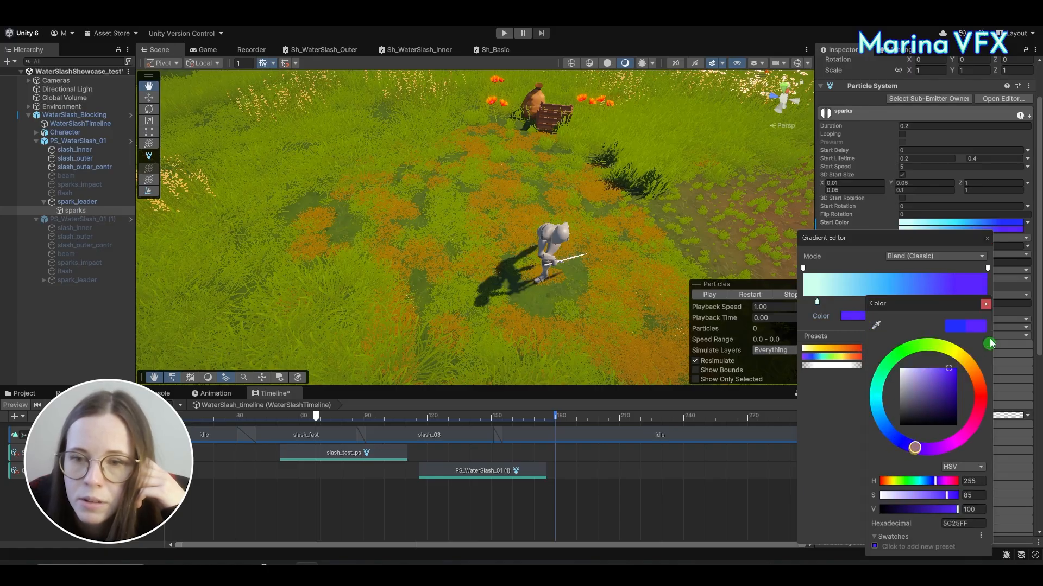
click(985, 304)
click(987, 238)
click(748, 294)
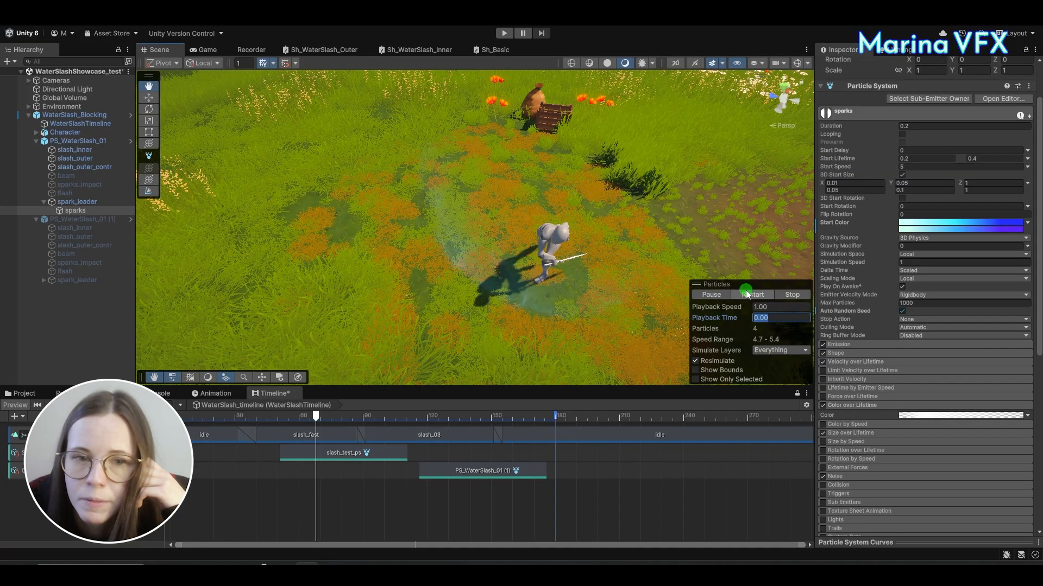
Step: Change the last color key of the Color over Lifetime gradient to a saturated blue with hue 241, saturation 96 and value 100
click(927, 416)
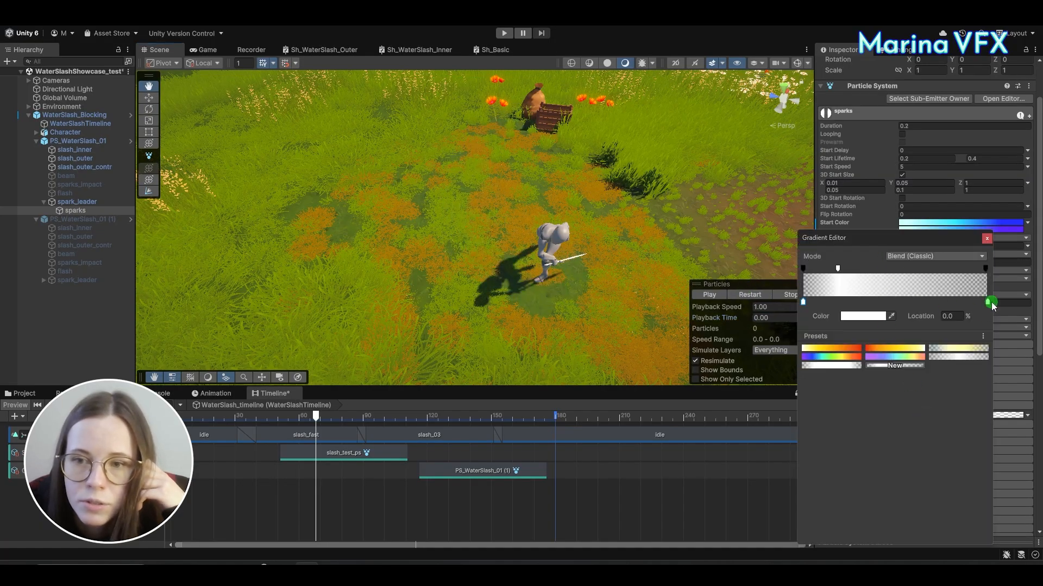
click(987, 239)
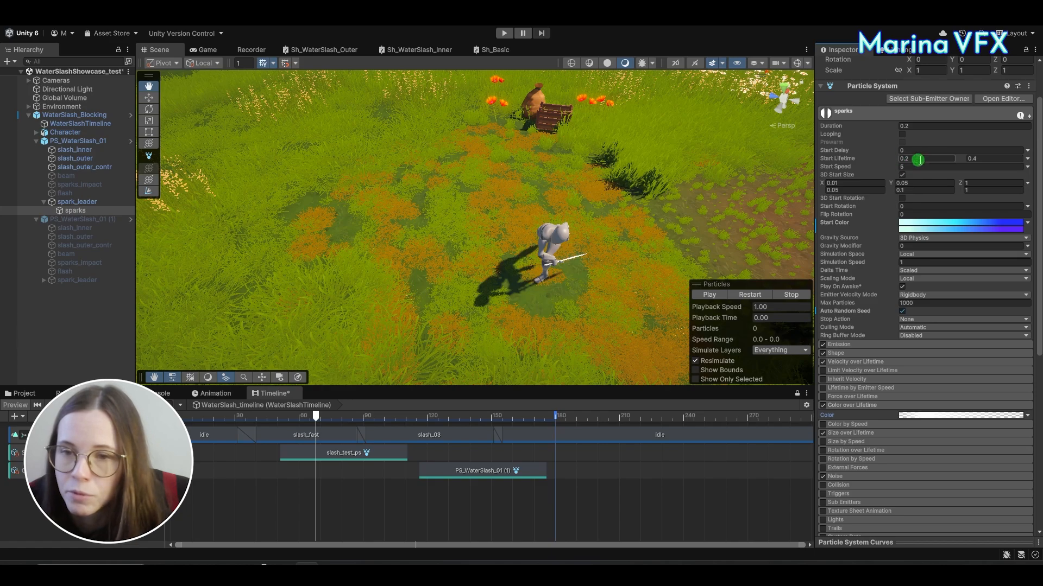
click(942, 416)
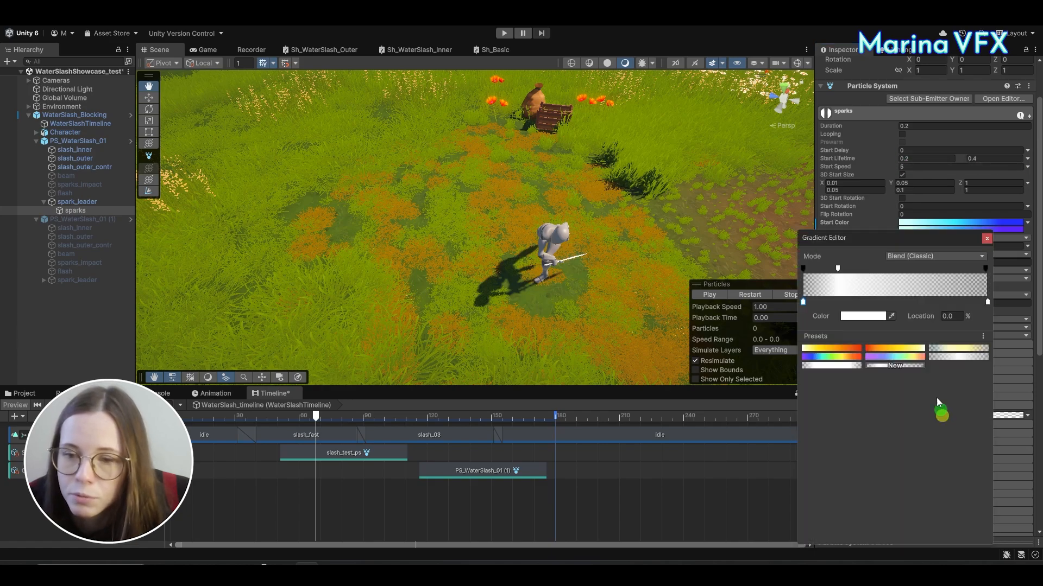
click(852, 316)
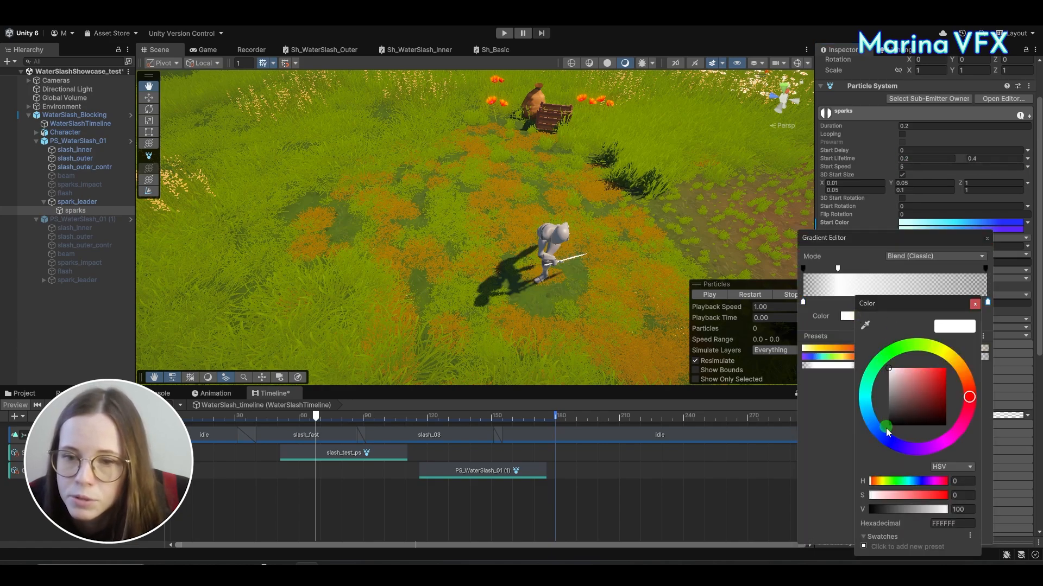
drag(897, 452, 893, 445)
drag(924, 406, 945, 356)
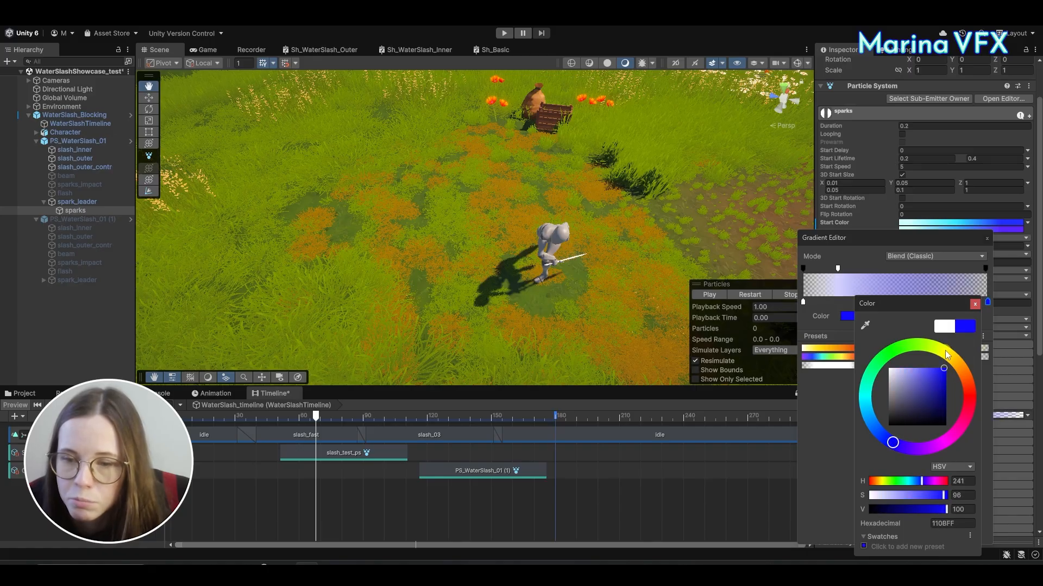
click(985, 302)
click(988, 242)
Step: Replay the particles, pause them and scrub the playback time to about 0.18 to inspect the spark colors
click(746, 293)
click(748, 293)
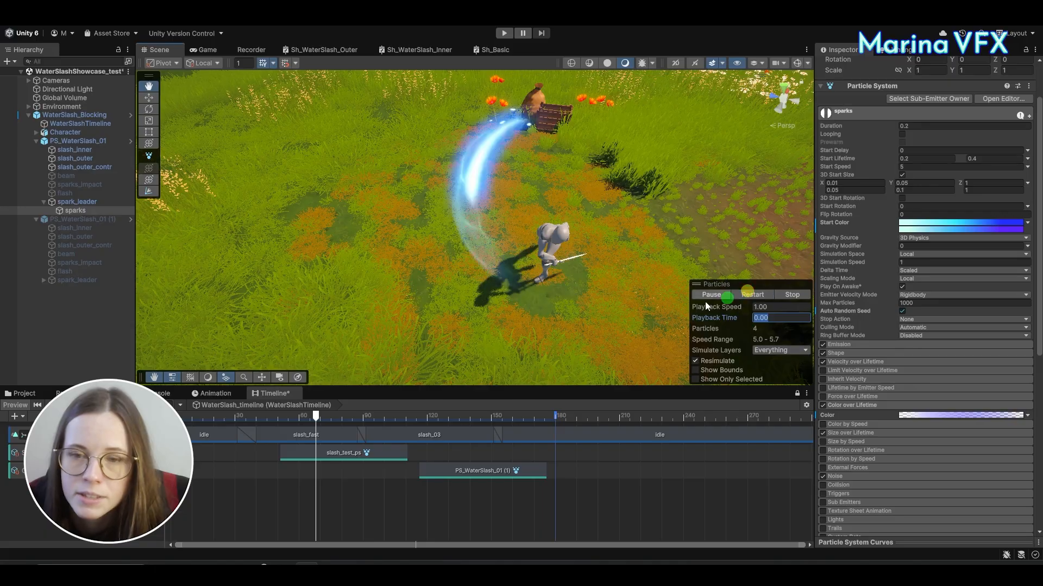
click(709, 296)
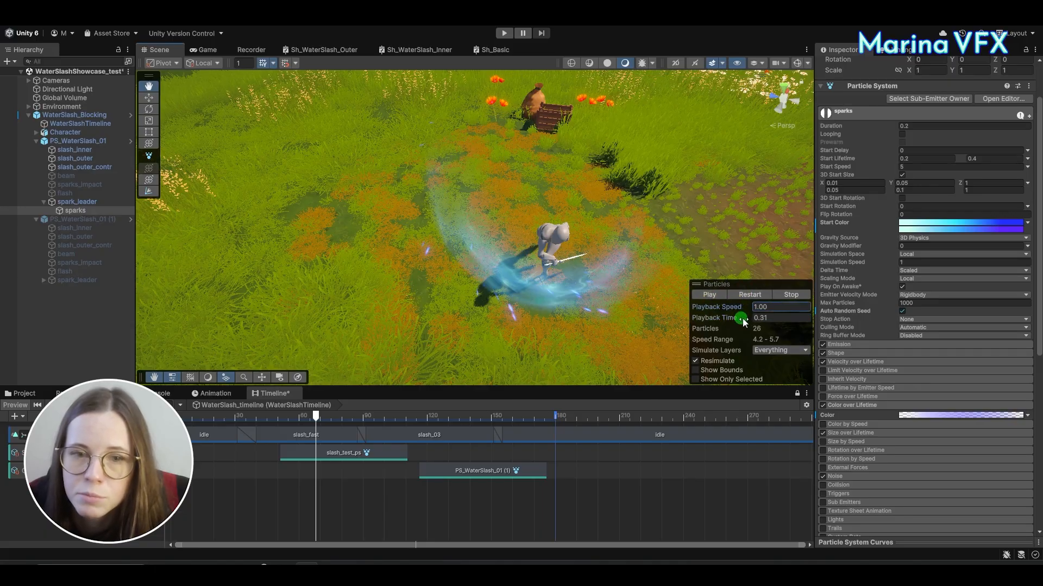
drag(741, 323, 691, 322)
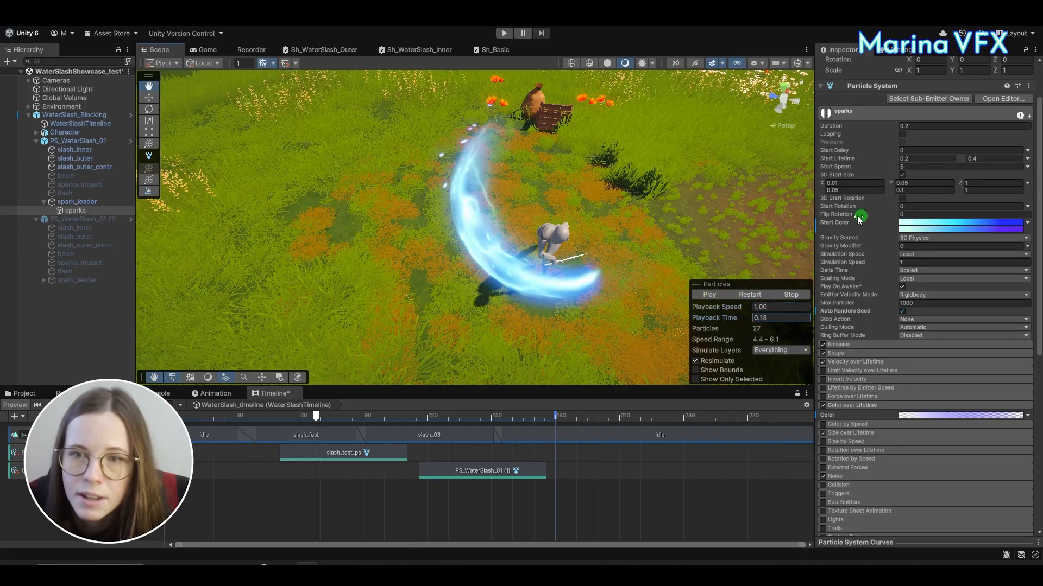
Step: Move the white color key of the Color over Lifetime gradient to 49.7%, replay the particles and pause at about 0.25
click(915, 416)
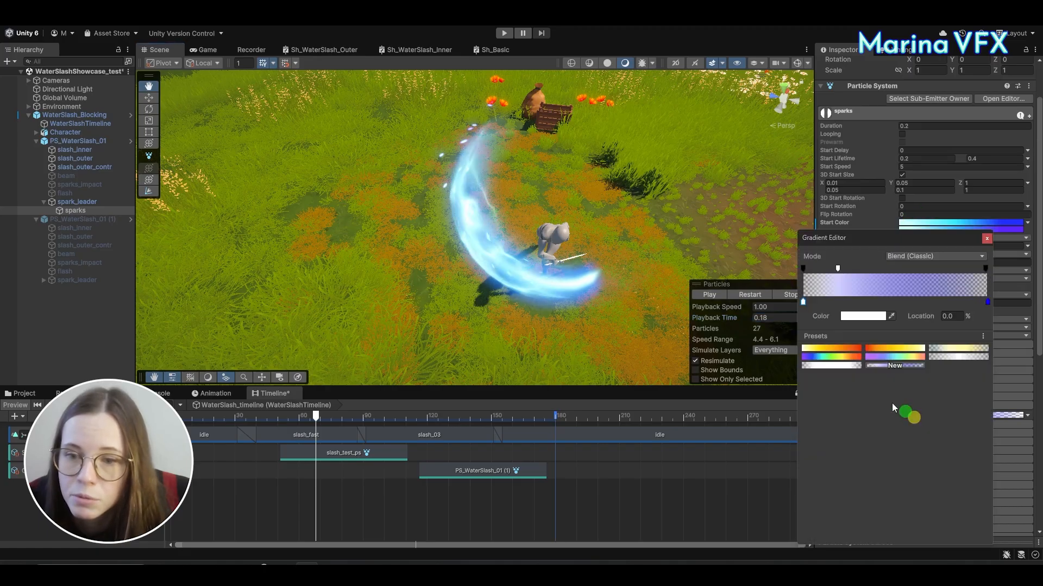
drag(805, 303, 895, 306)
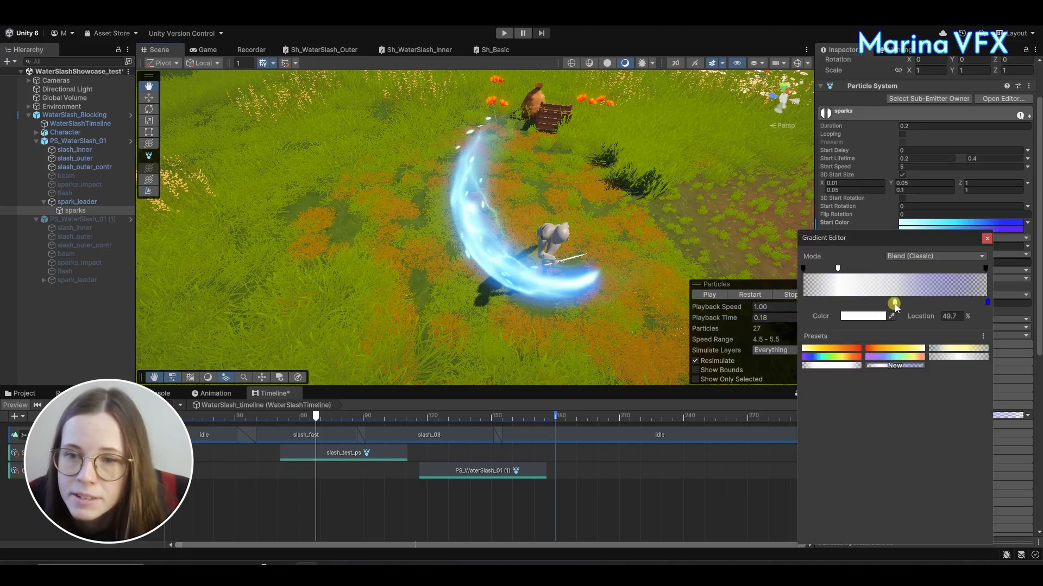
click(750, 296)
click(750, 297)
click(749, 298)
click(749, 298)
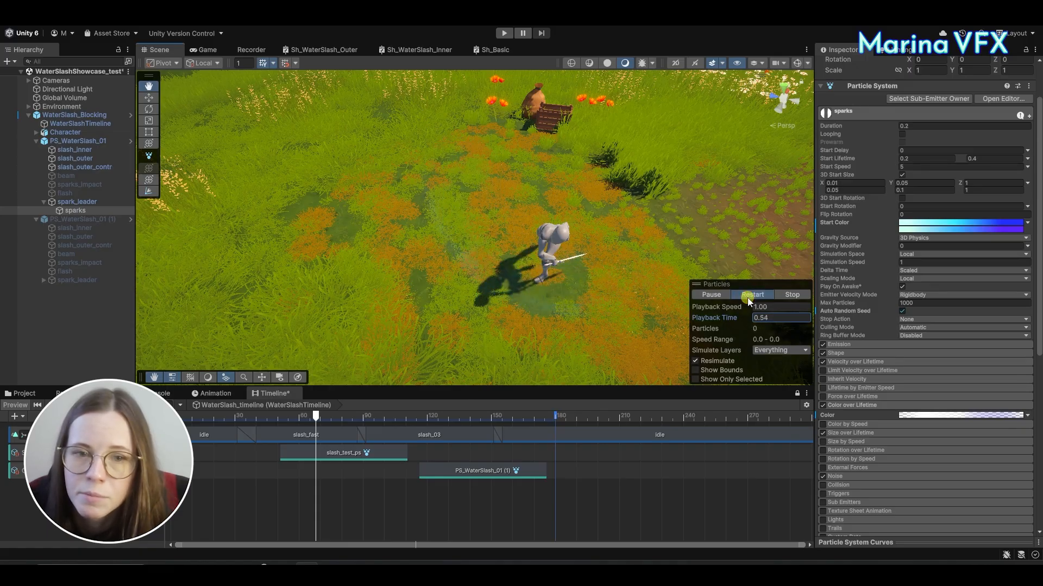
click(720, 298)
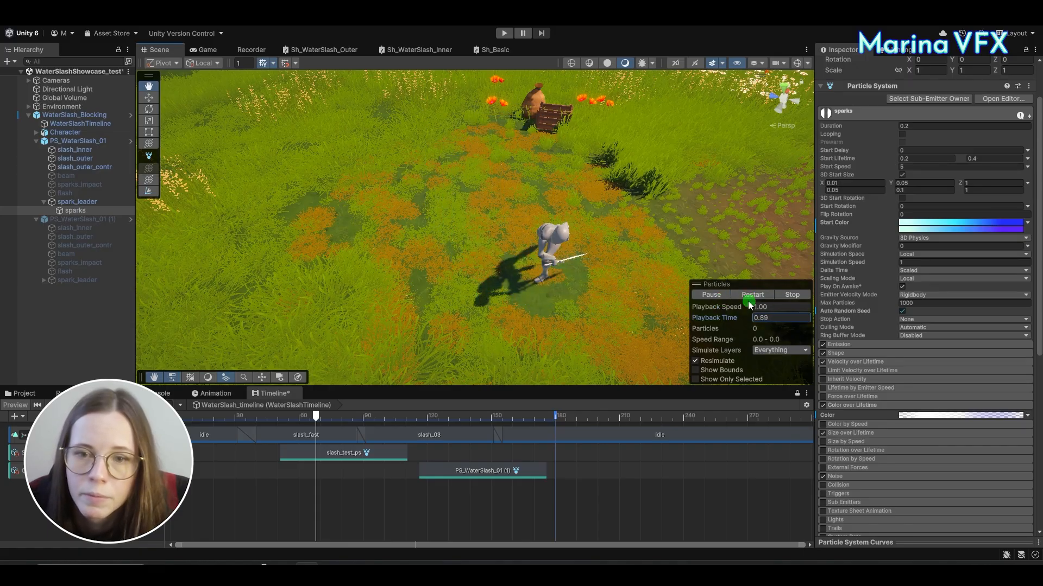
Step: Expand the sparks' Renderer module, locate its MI_Spark material in the project and examine the material's surface inputs
click(18, 394)
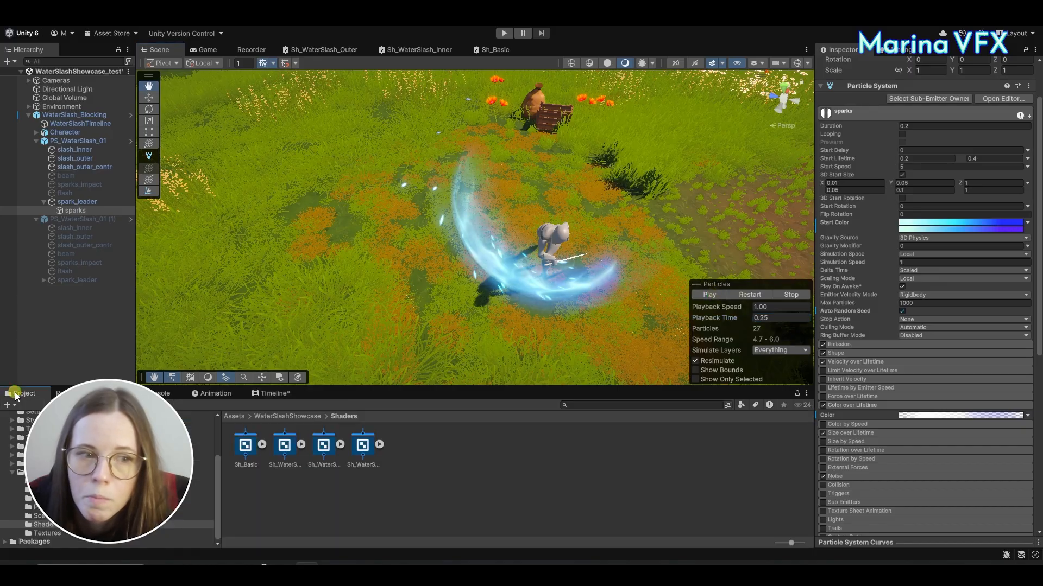
scroll(923, 359, down, 10)
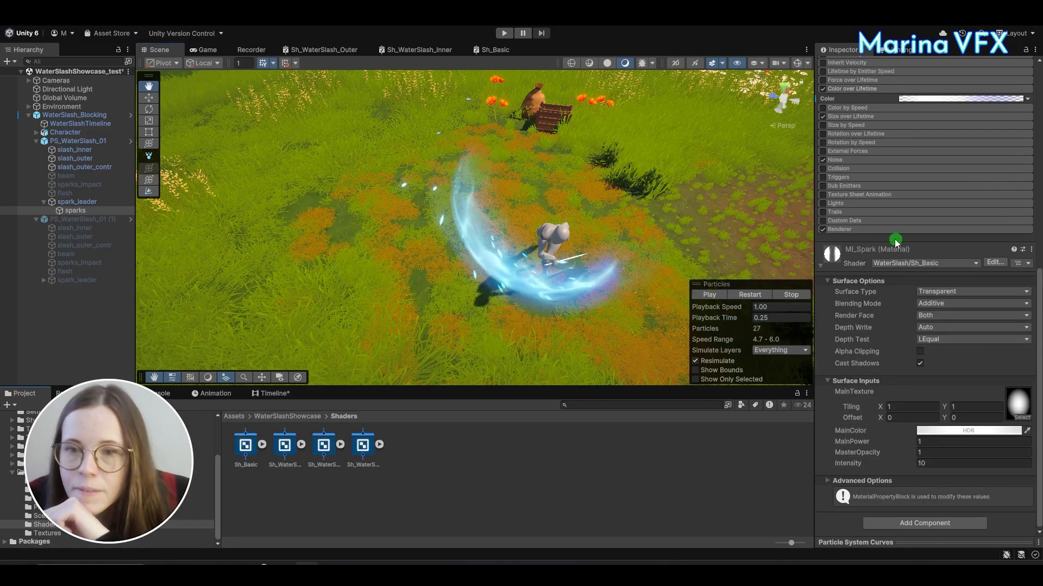
click(884, 230)
click(953, 298)
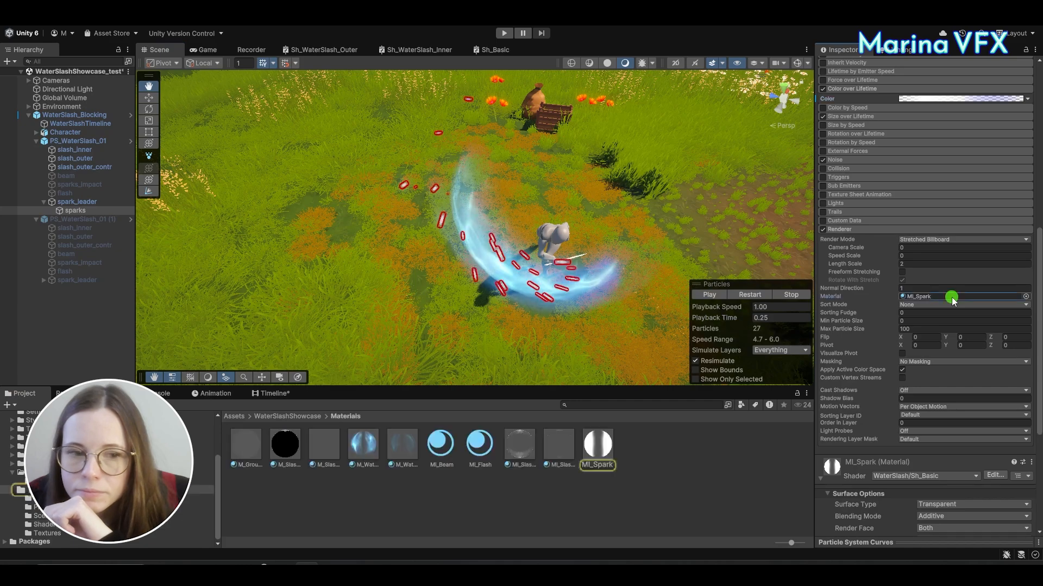
scroll(925, 337, down, 7)
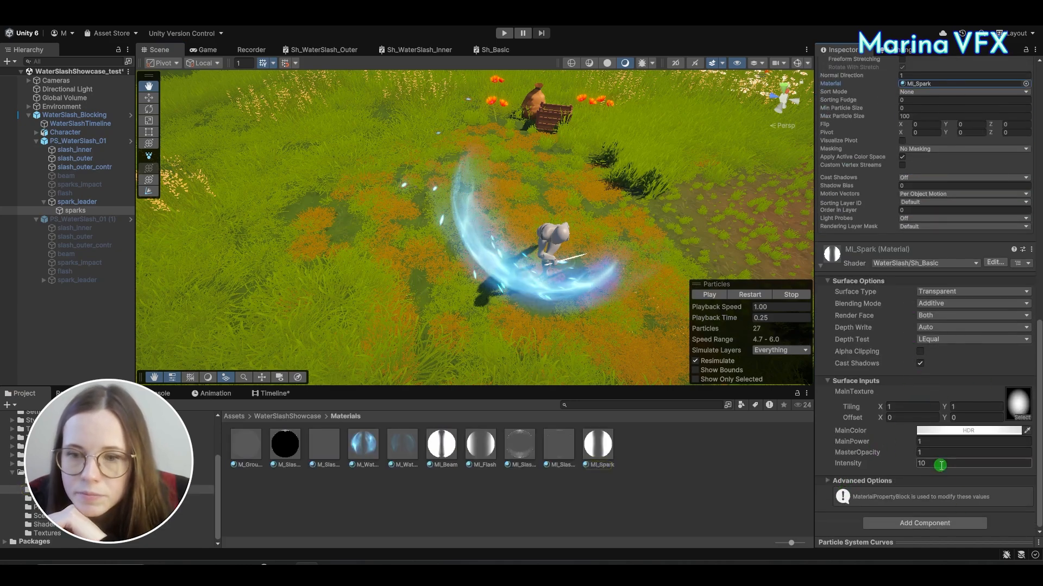
Step: Set the Renderer's Length Scale to 1 and Speed Scale to 0.01 for the sparks, and restart the particle playback
scroll(940, 466, up, 15)
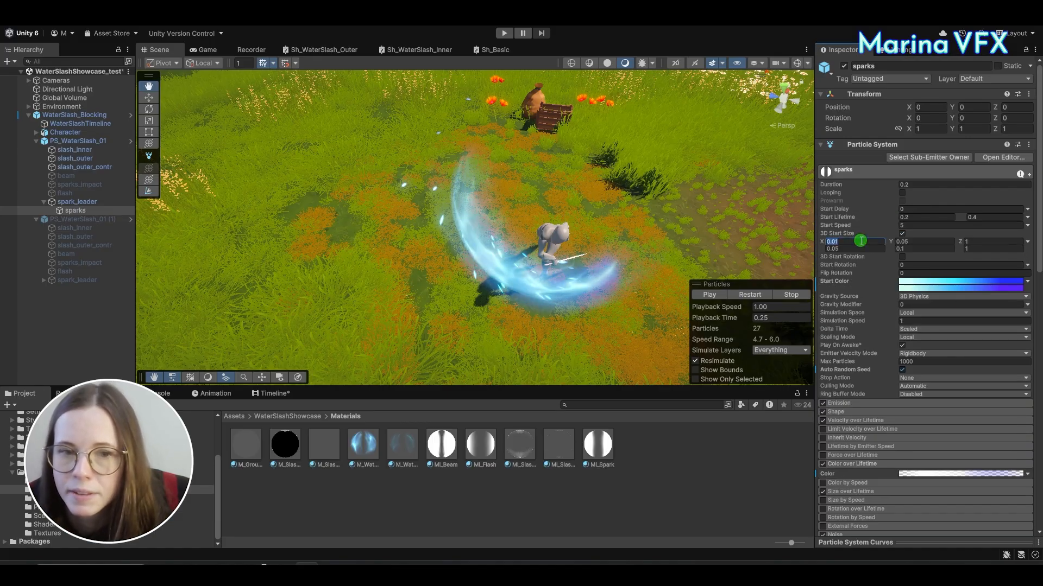
scroll(869, 239, down, 15)
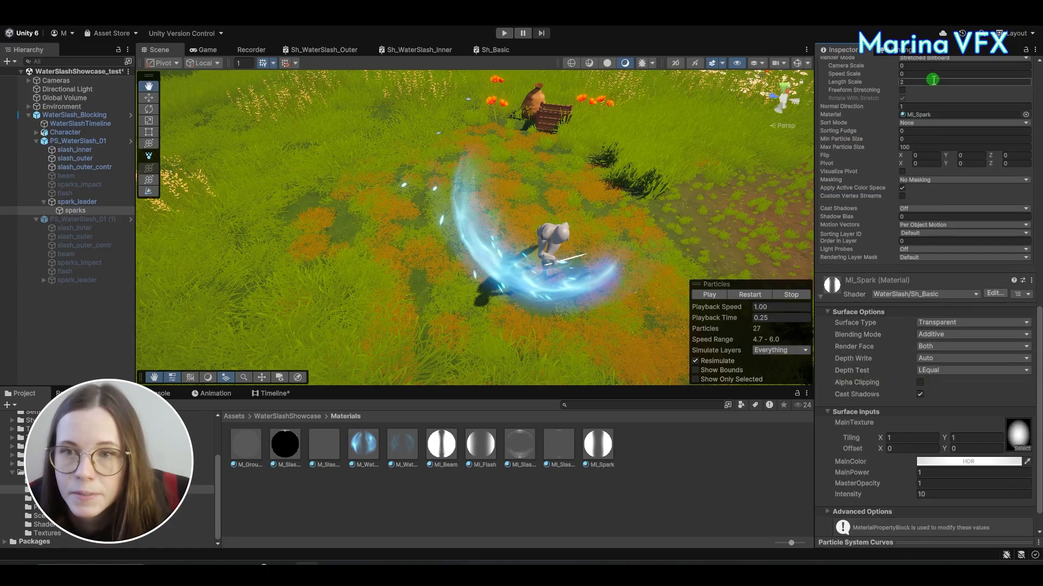
click(939, 73)
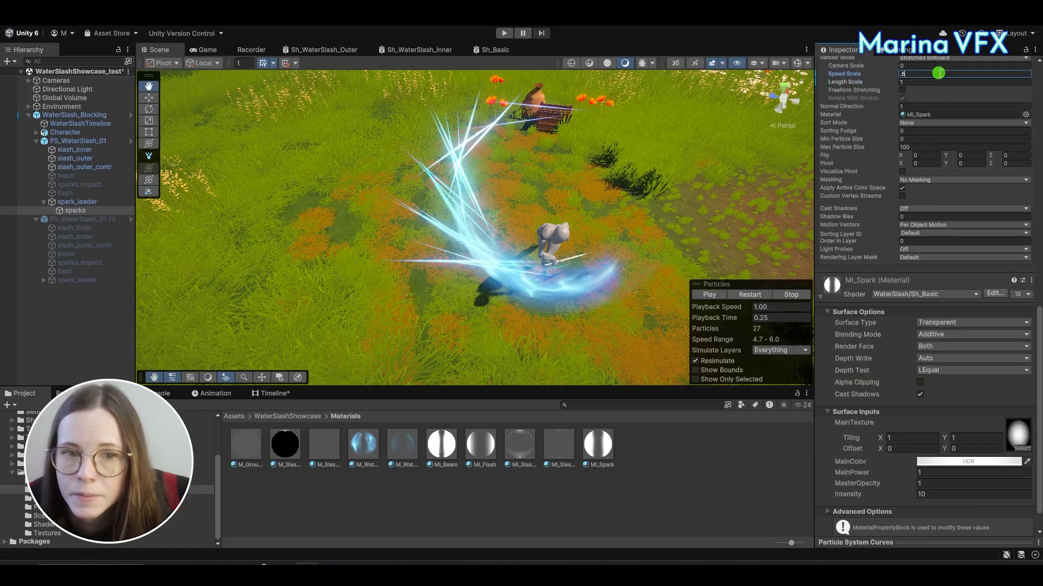
text(0.01)
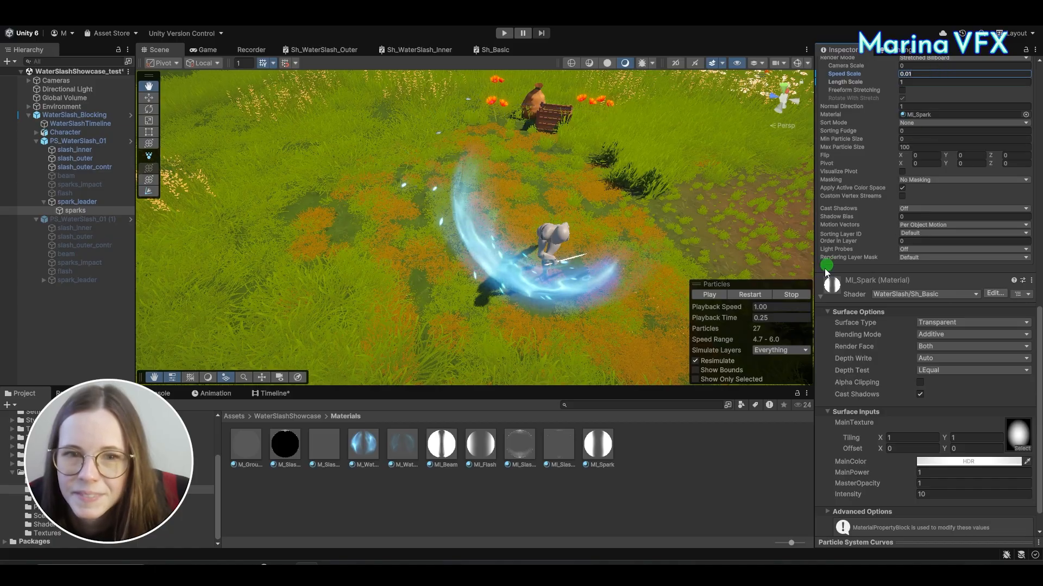
click(760, 296)
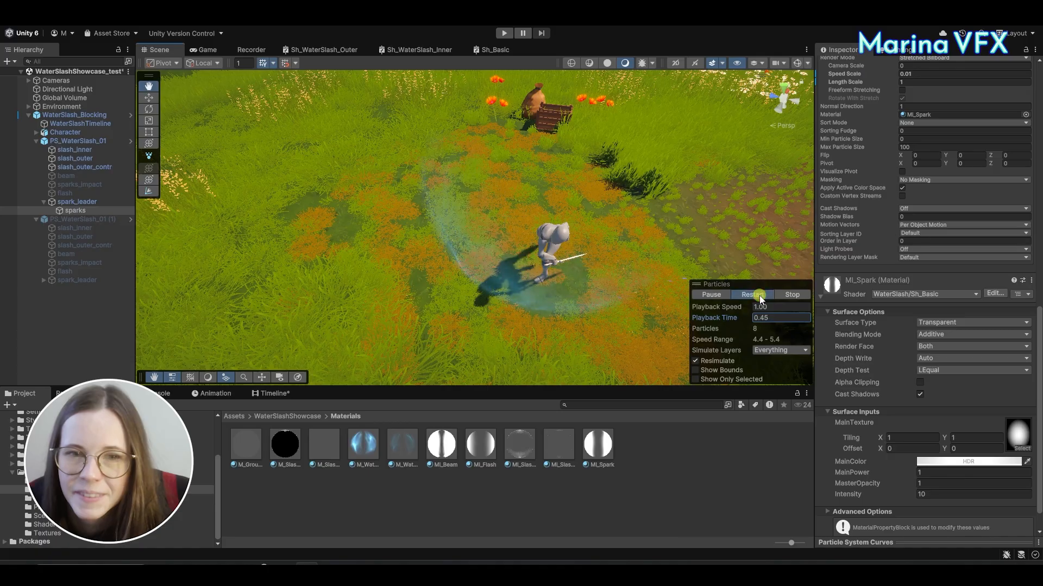
Step: Try a second noise Strength value of 1 and a Frequency of 2 on the sparks, and replay the particles
scroll(969, 284, up, 5)
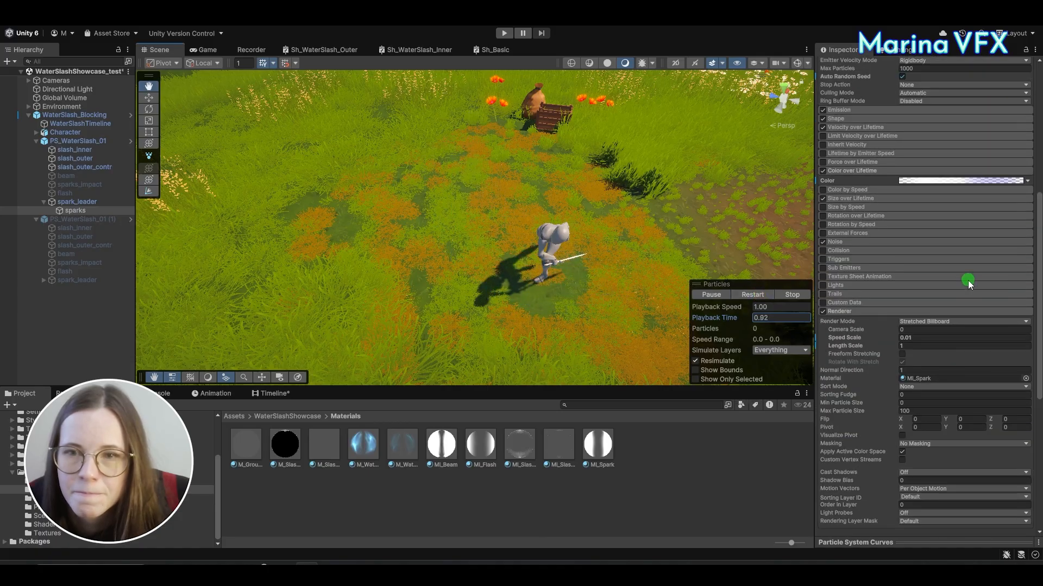
click(843, 243)
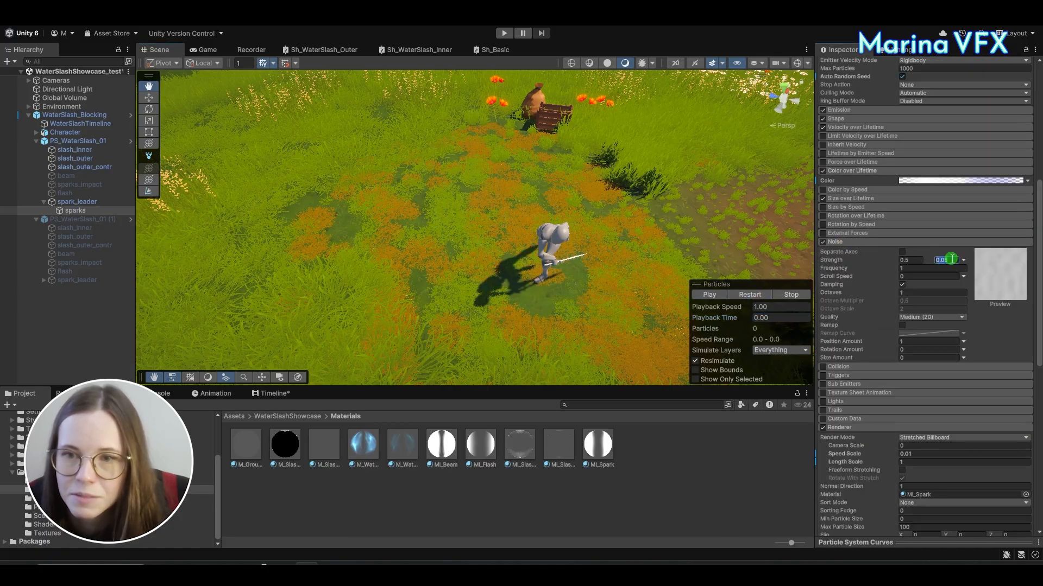
text(1)
click(759, 298)
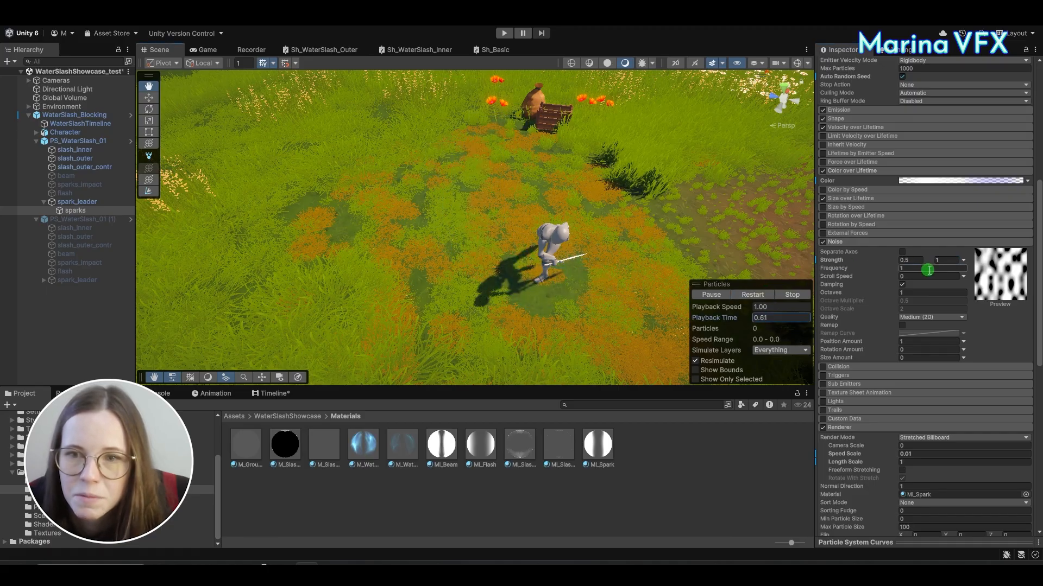
text(2)
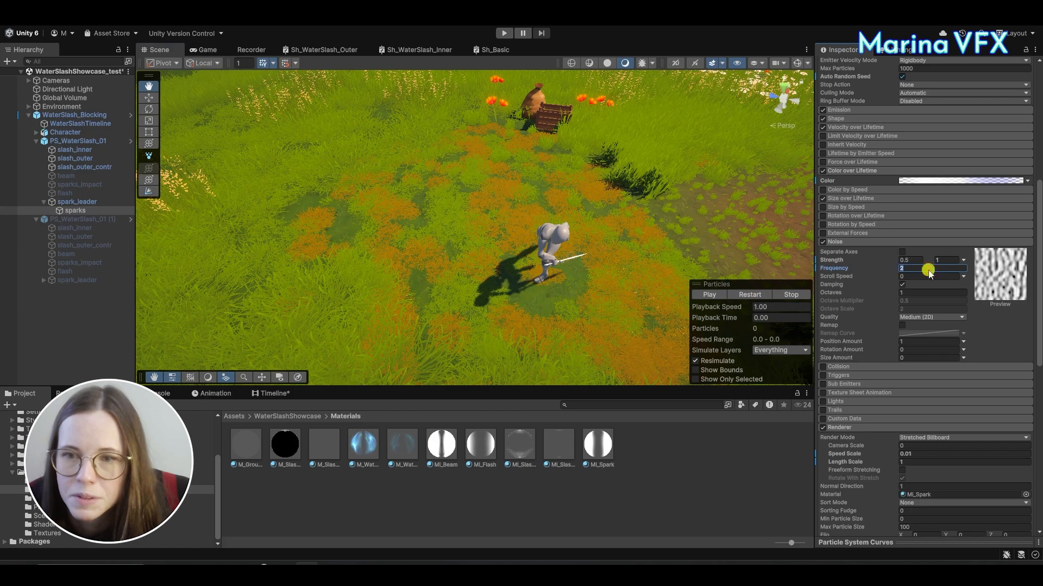
text(5)
text(2)
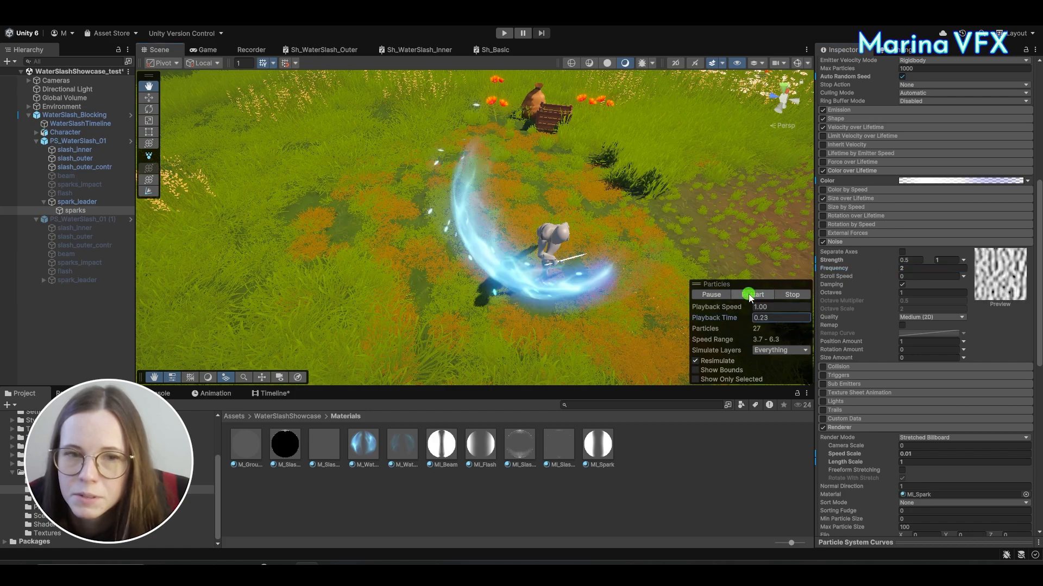
Step: Apply all overrides of the WaterSlash_Blocking instance to its prefab
click(42, 302)
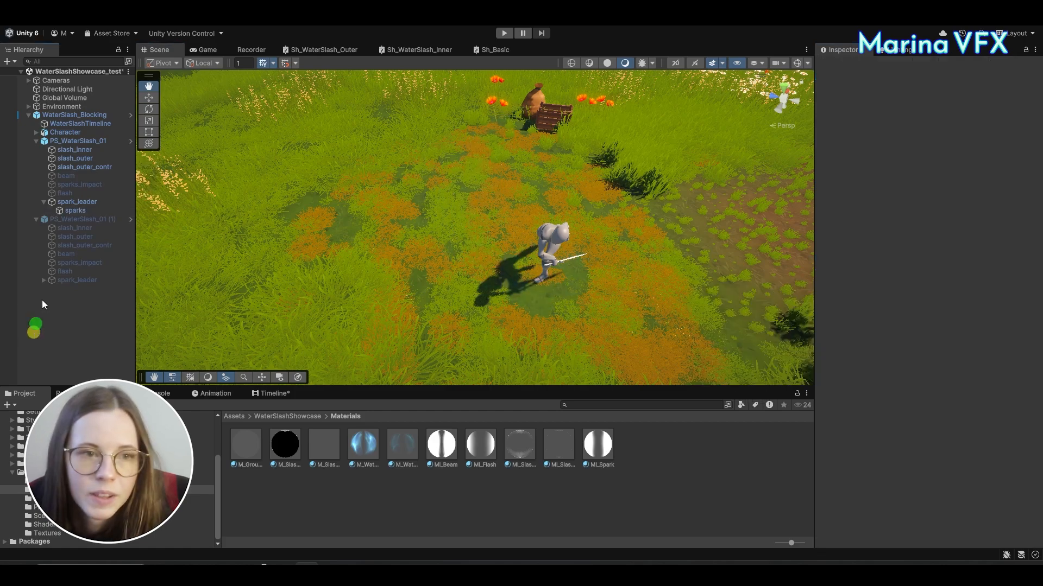
click(71, 115)
click(885, 108)
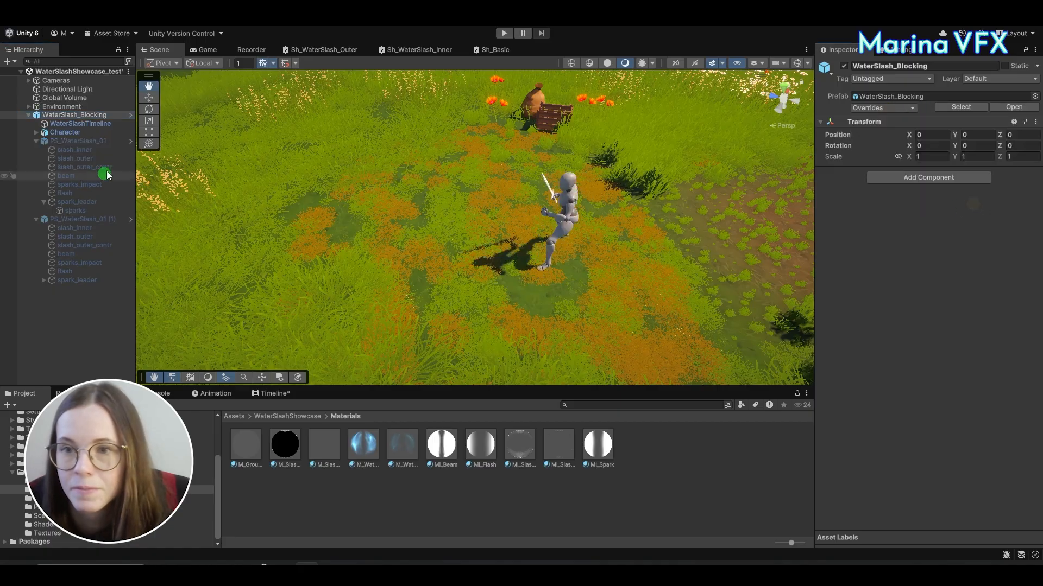
Step: Open the WaterSlash_Blocking prefab and apply all overrides of its nested PS_WaterSlash_01 object
click(130, 114)
click(82, 111)
click(881, 108)
click(986, 195)
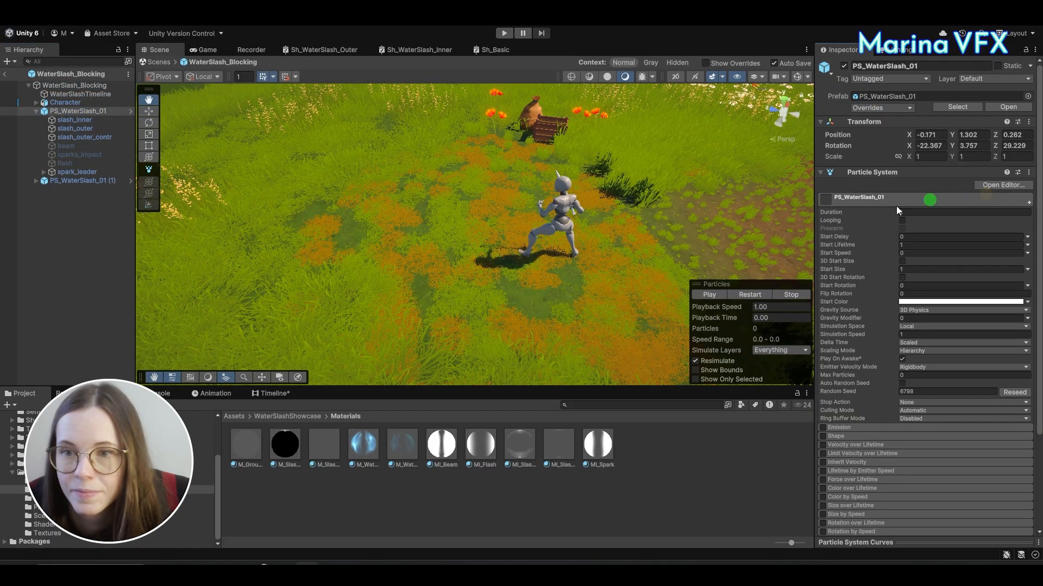
Step: Return to the scene and scrub the WaterSlash timeline through the first slash to about frame 60
click(4, 74)
click(110, 303)
click(268, 393)
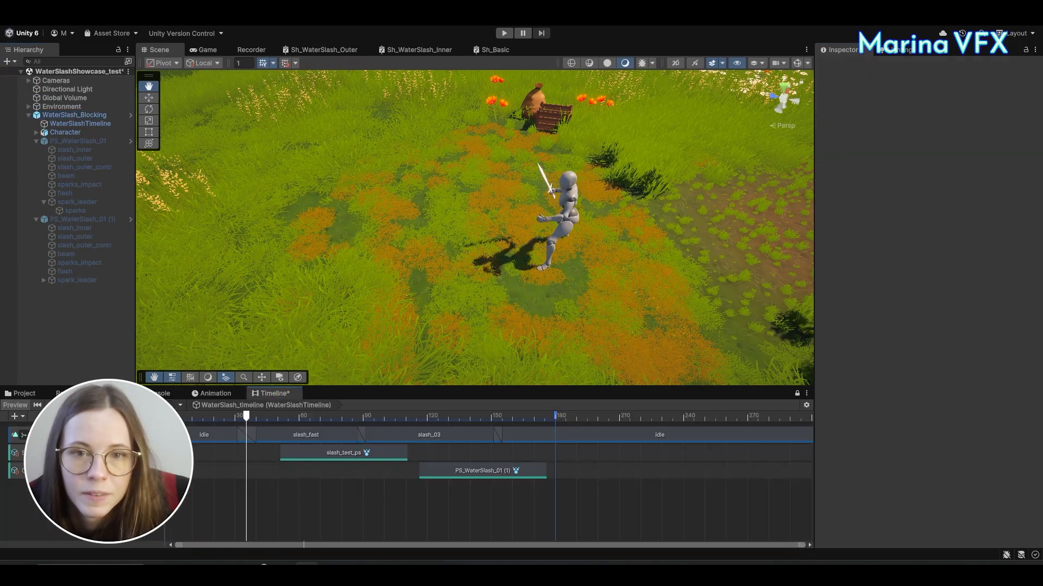
drag(281, 416, 303, 417)
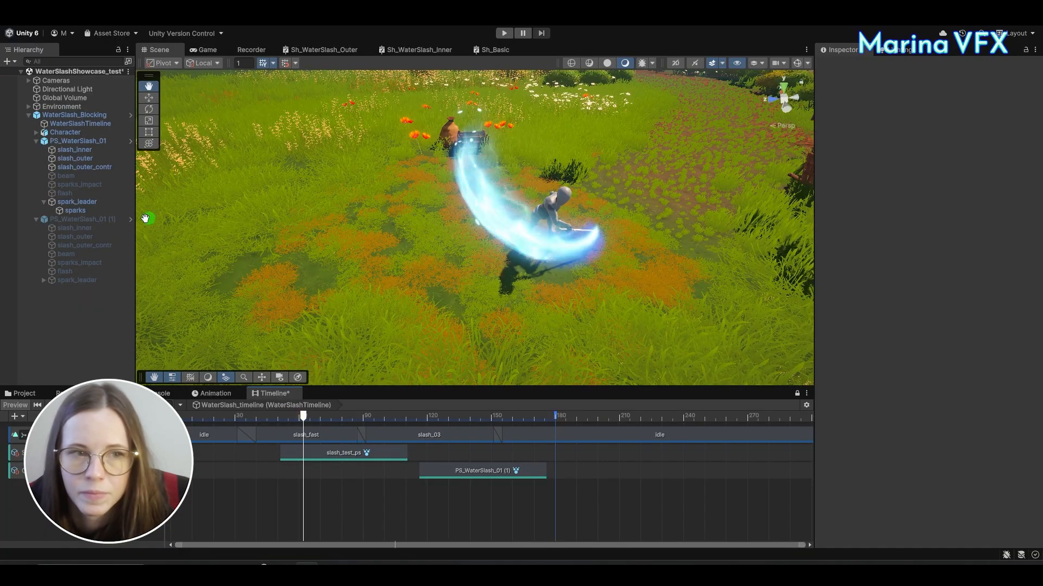
Step: Set the sparks' second noise Strength value to 0.05 and Frequency to 1, and scrub the first slash again
click(76, 211)
scroll(998, 411, down, 5)
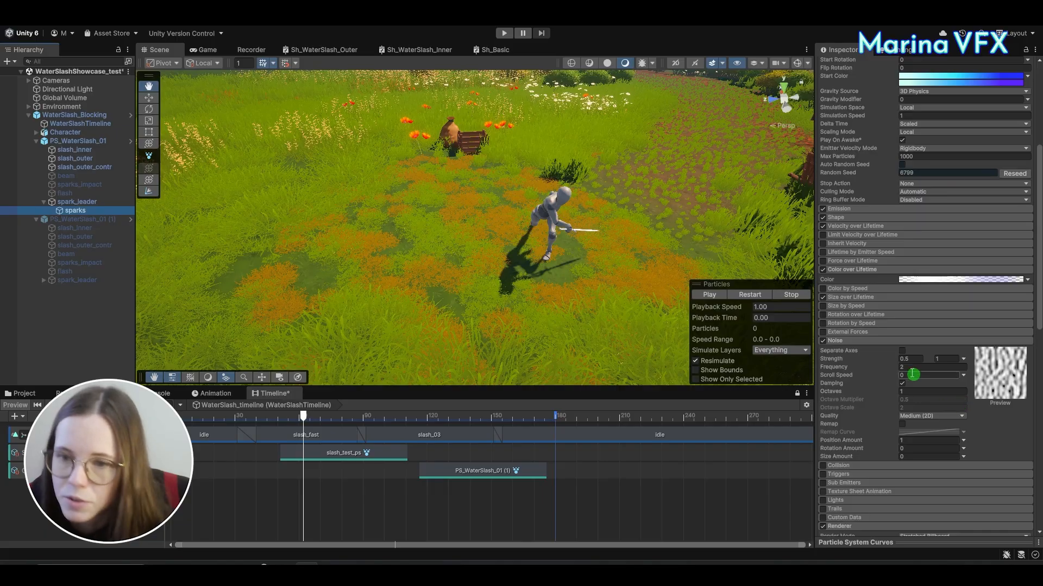
click(946, 353)
click(945, 360)
click(903, 351)
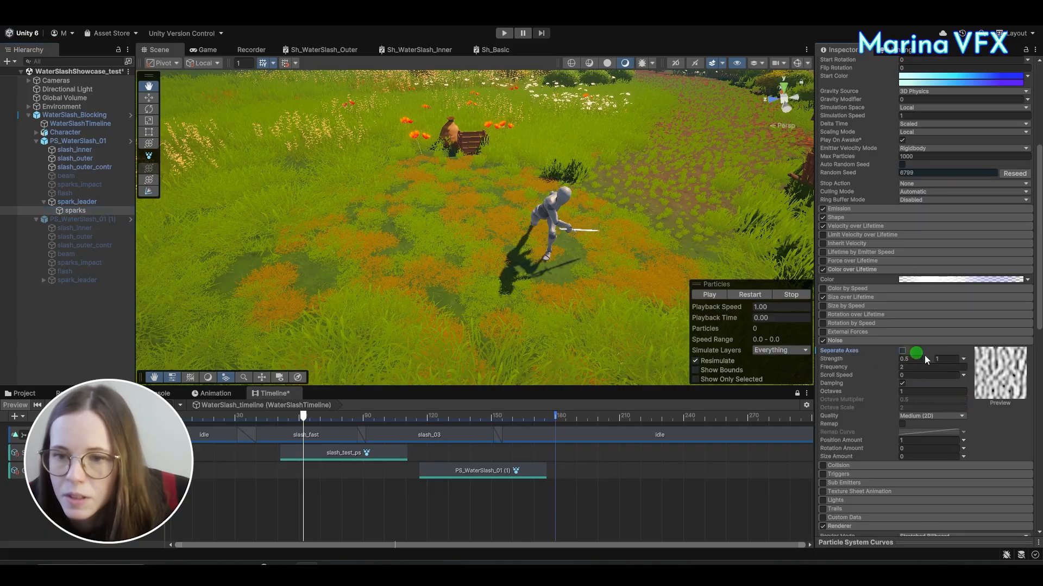
text(0.05)
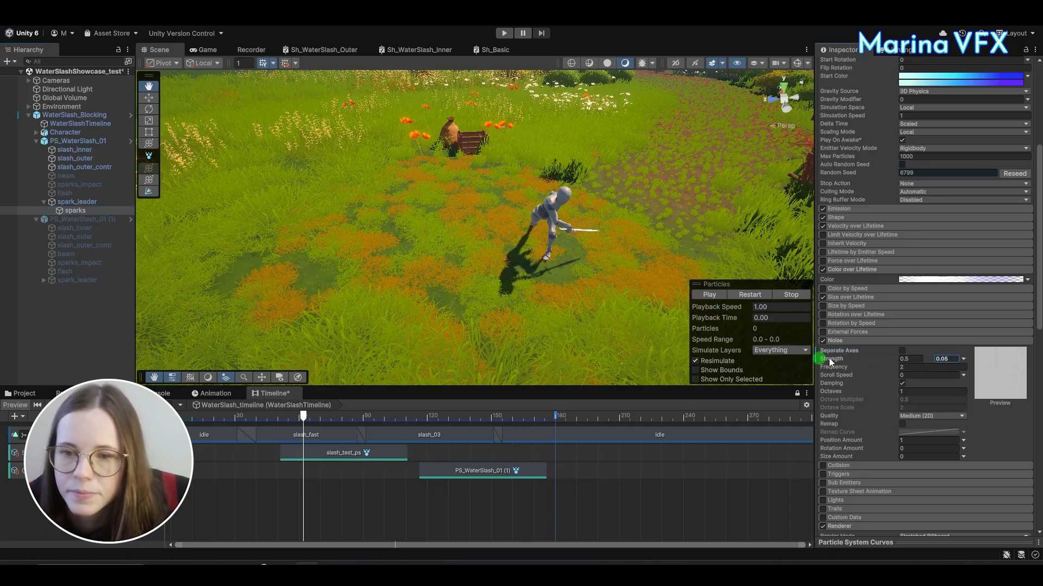
drag(282, 418, 303, 419)
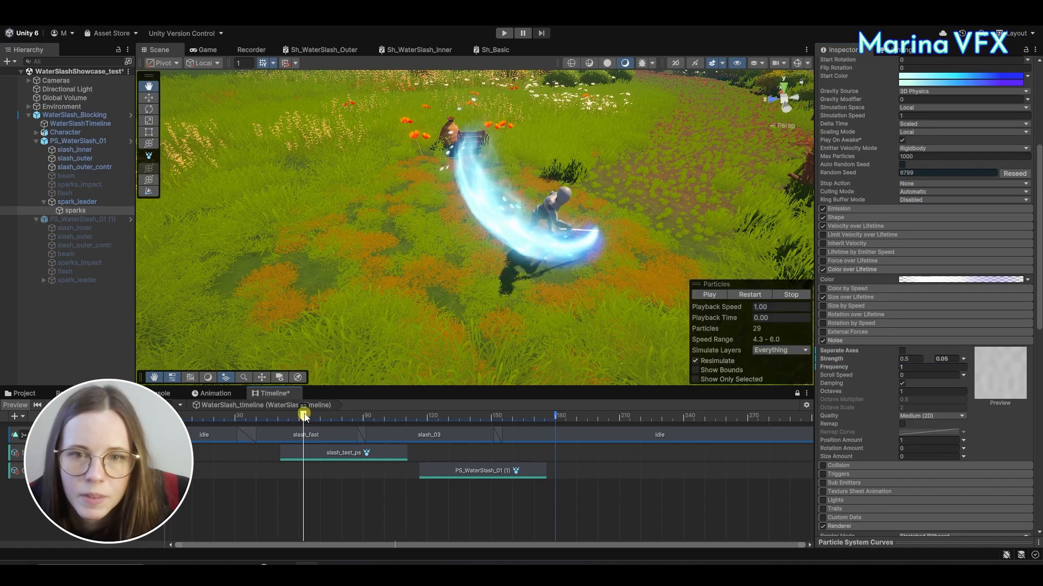
Step: Raise the first key of the sparks' Rate over Time curve to about 0.514 and scrub the timeline through the slash
click(79, 203)
click(76, 211)
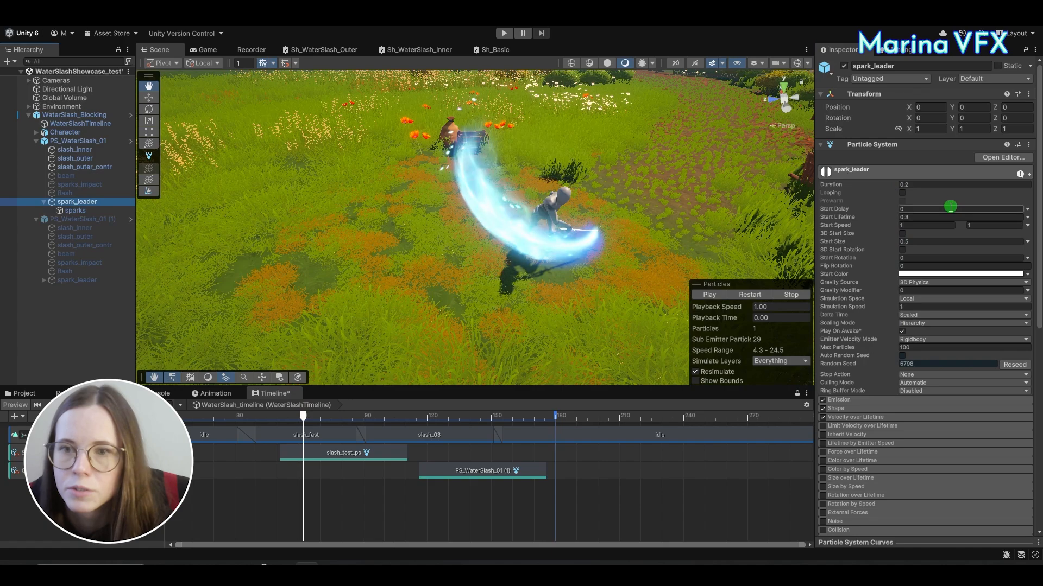
click(955, 415)
scroll(953, 410, down, 1)
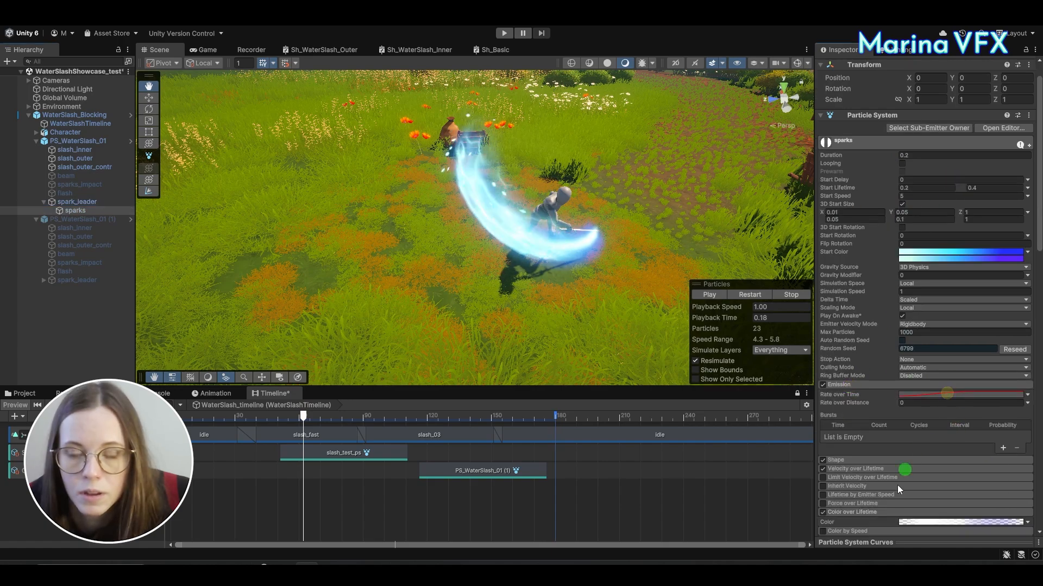
click(879, 543)
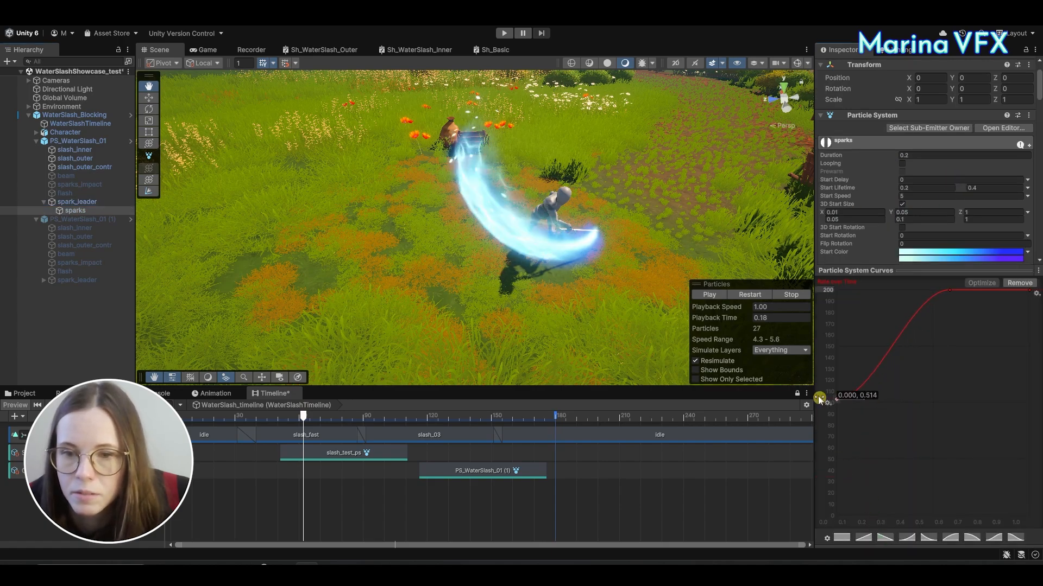
drag(303, 416, 323, 384)
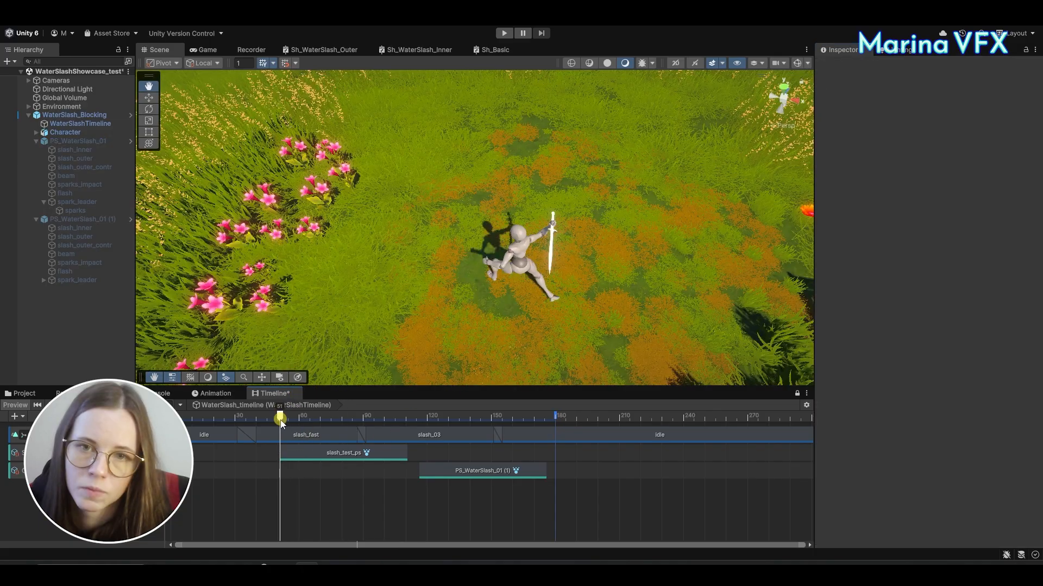
drag(282, 424, 302, 426)
Step: Set the spark_leader's Render Mode to Billboard, replay the particles and scrub the playback time back to about 0.04
click(77, 201)
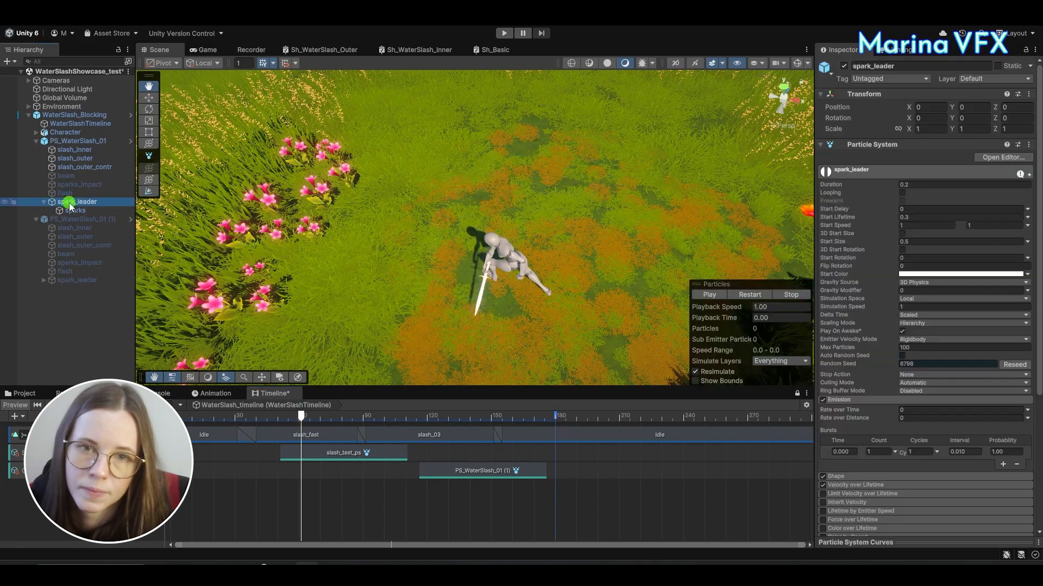
scroll(930, 336, down, 10)
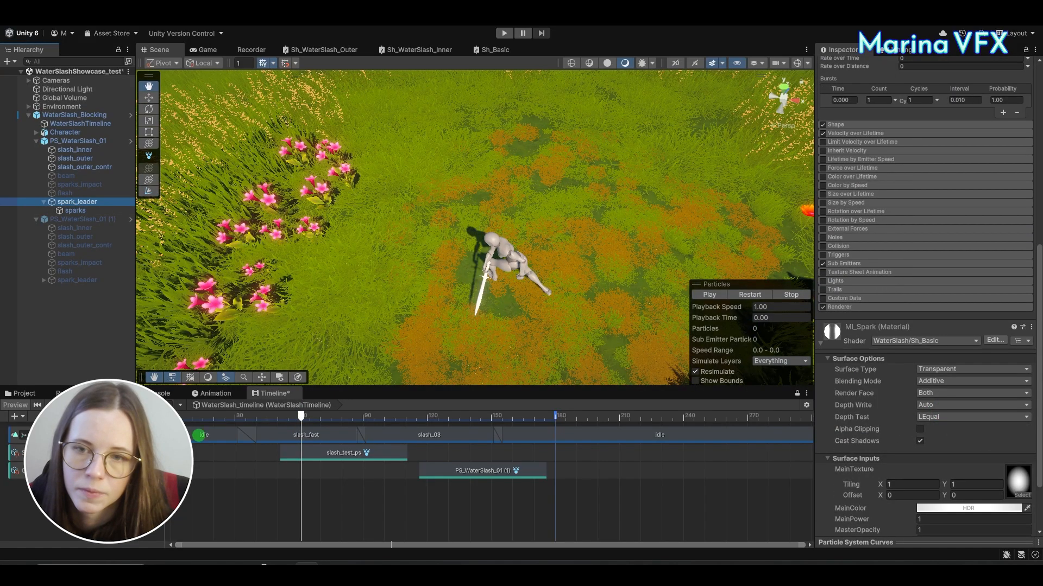
click(31, 393)
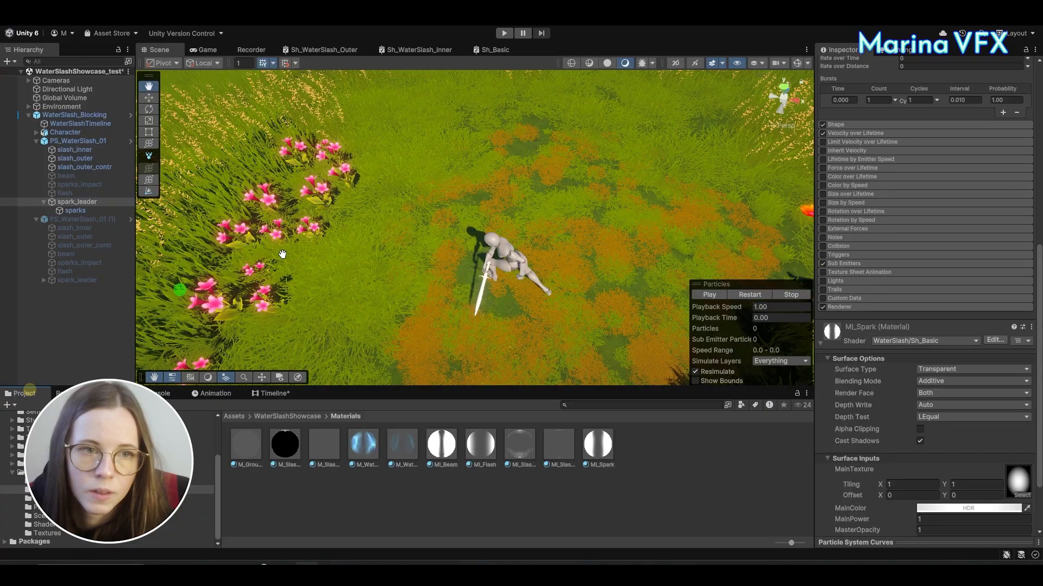
click(865, 307)
click(927, 319)
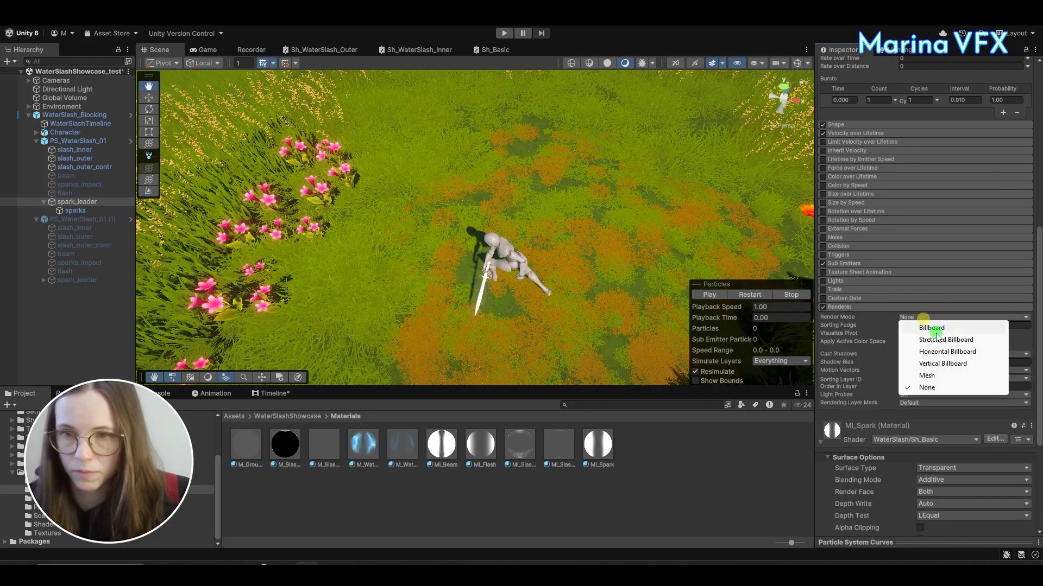
click(927, 328)
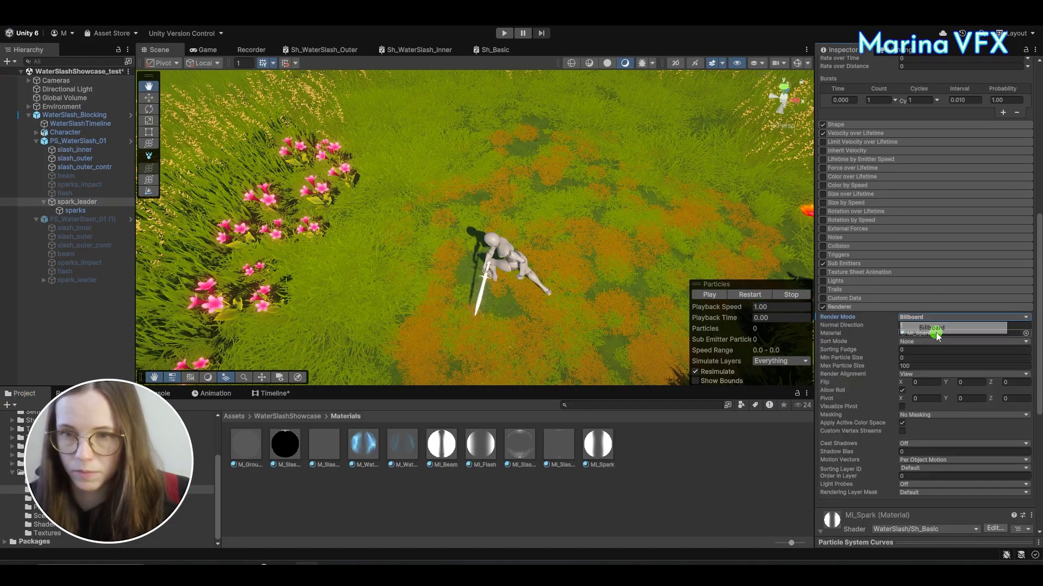
click(741, 293)
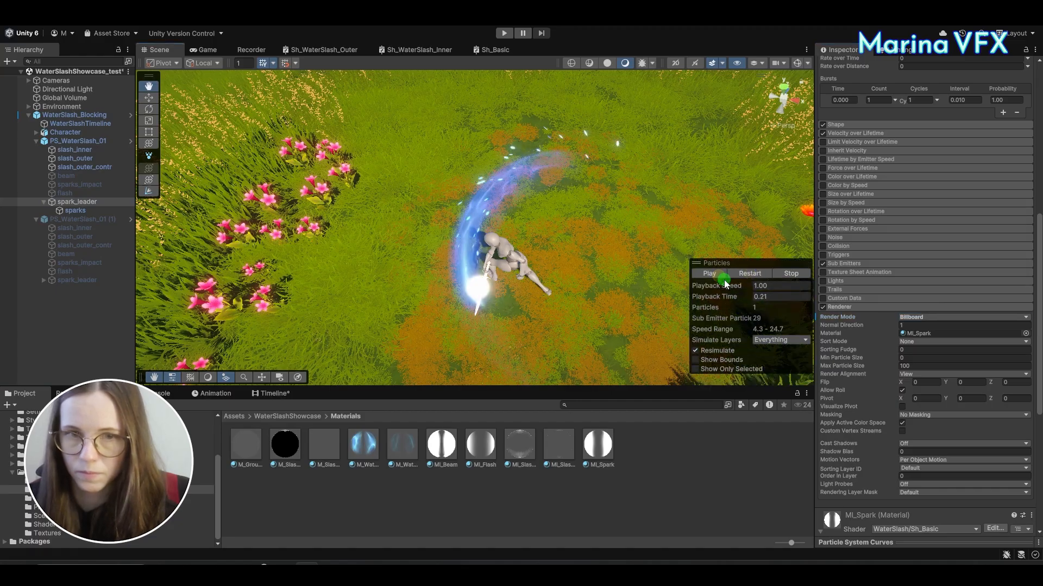
drag(742, 296, 677, 295)
Step: Expand the spark_leader's Shape module and show the gizmos in the scene
scroll(957, 205, up, 10)
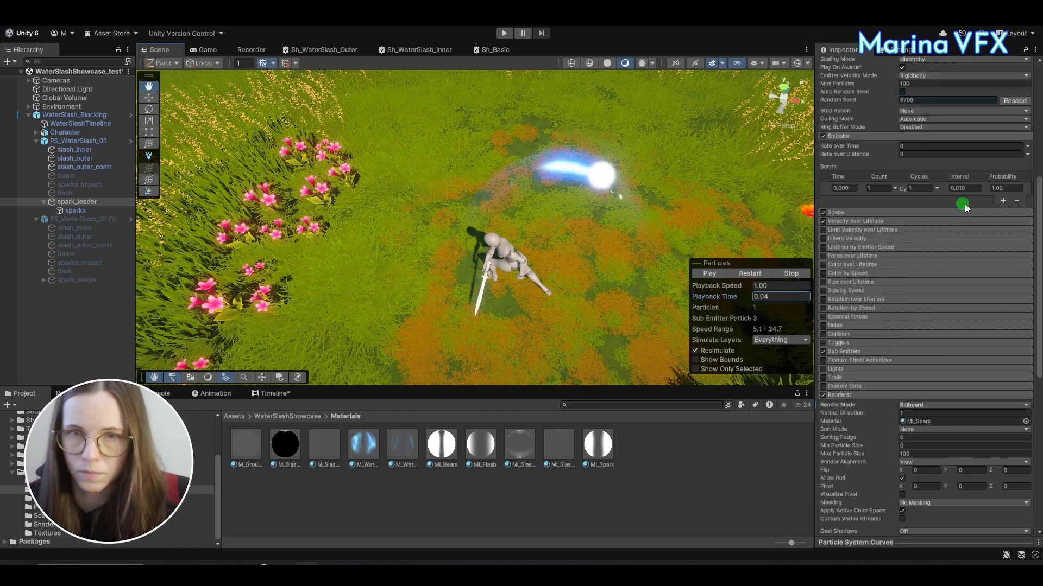
click(830, 477)
scroll(956, 393, down, 5)
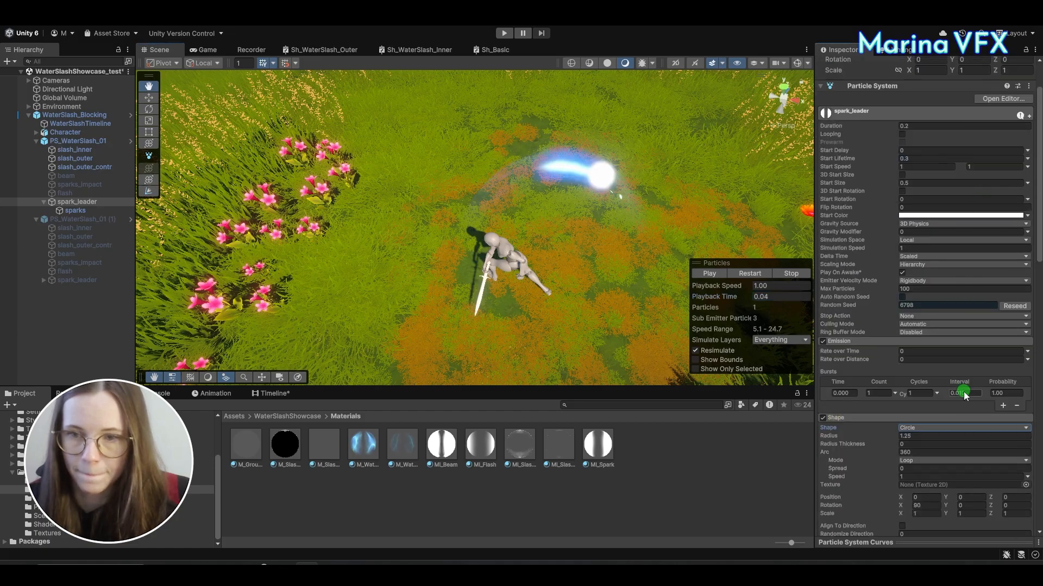
click(806, 64)
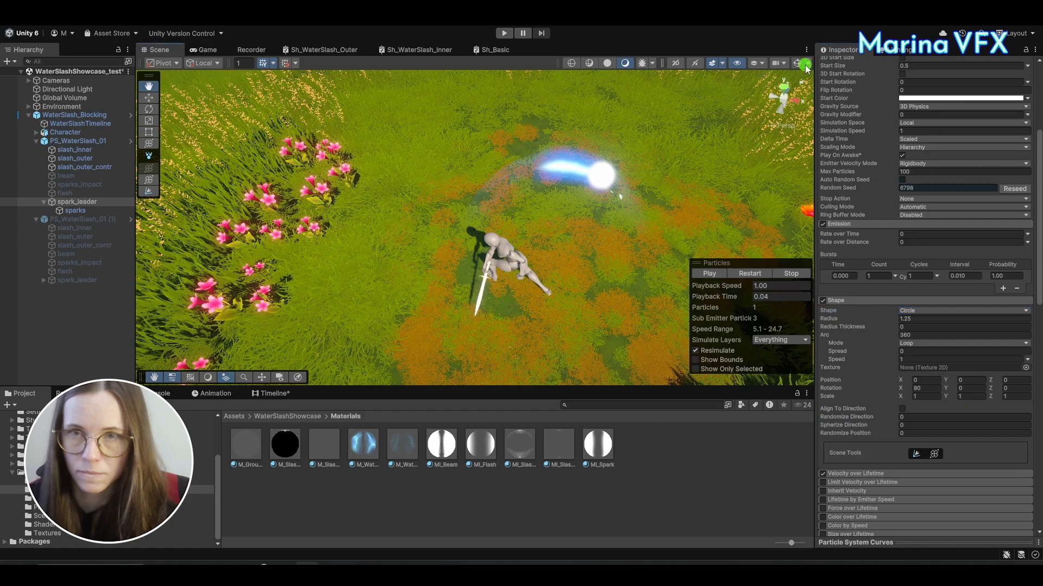
click(796, 65)
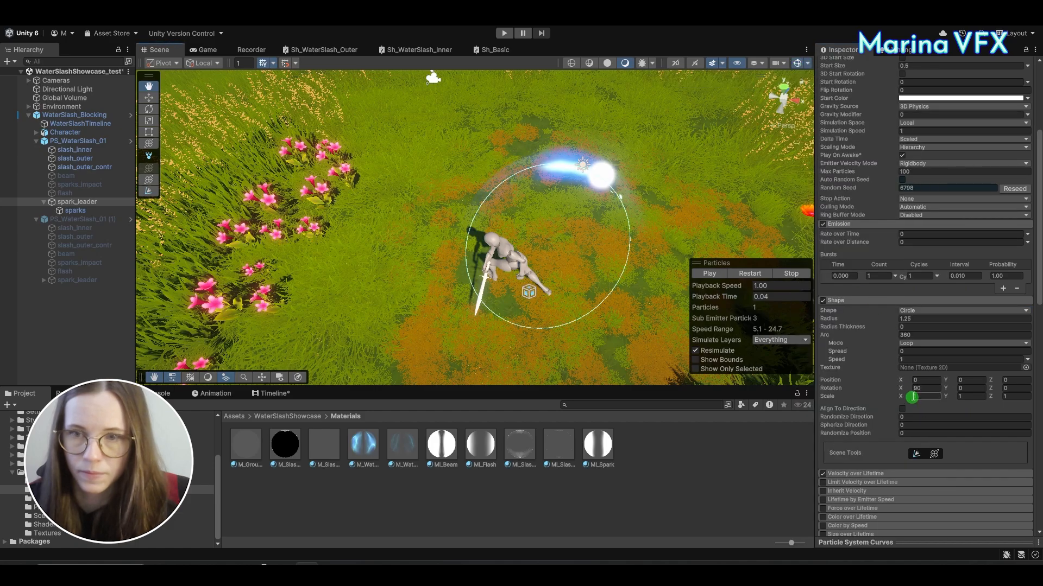
Step: Scrub the playback time to 0.03 and compare the leader particle's position with the emission circle and slash
alt+drag(579, 332, 760, 263)
scroll(630, 177, up, 4)
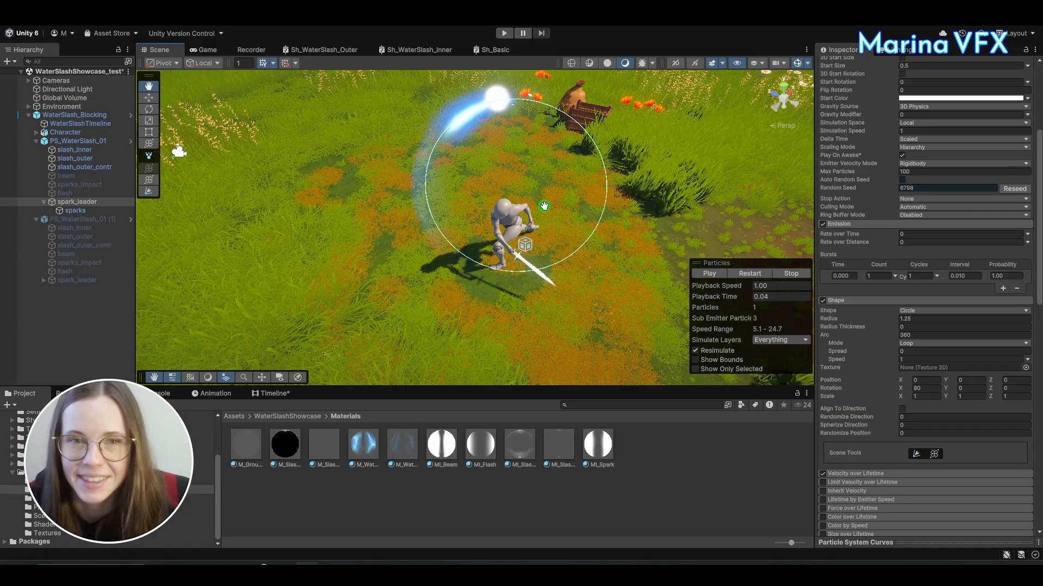
drag(736, 305, 721, 292)
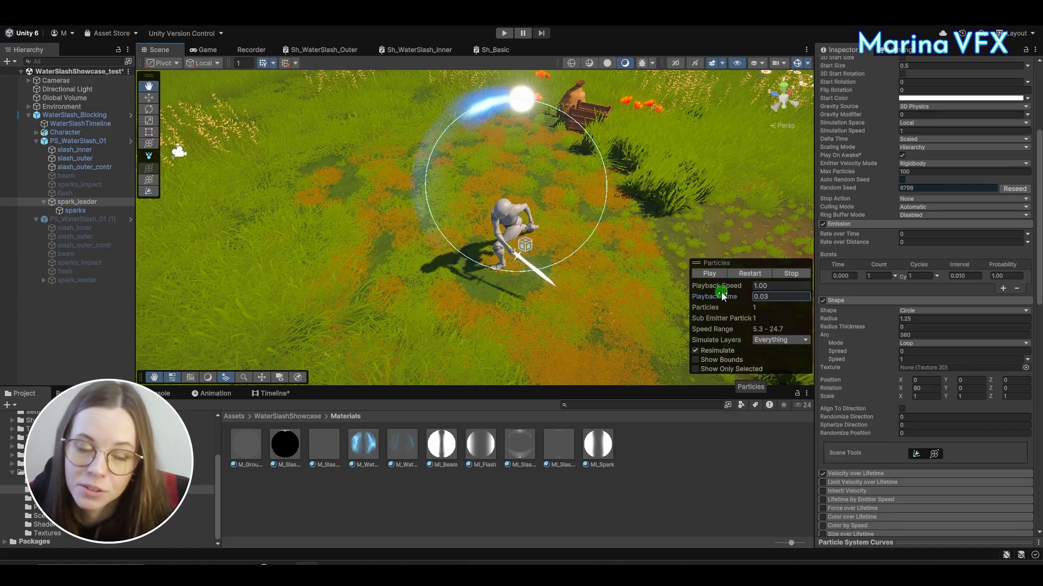
Step: Try tilting the emission circle with a Shape X rotation of 131.49, and restore it to 90
scroll(947, 296, up, 6)
scroll(979, 321, down, 5)
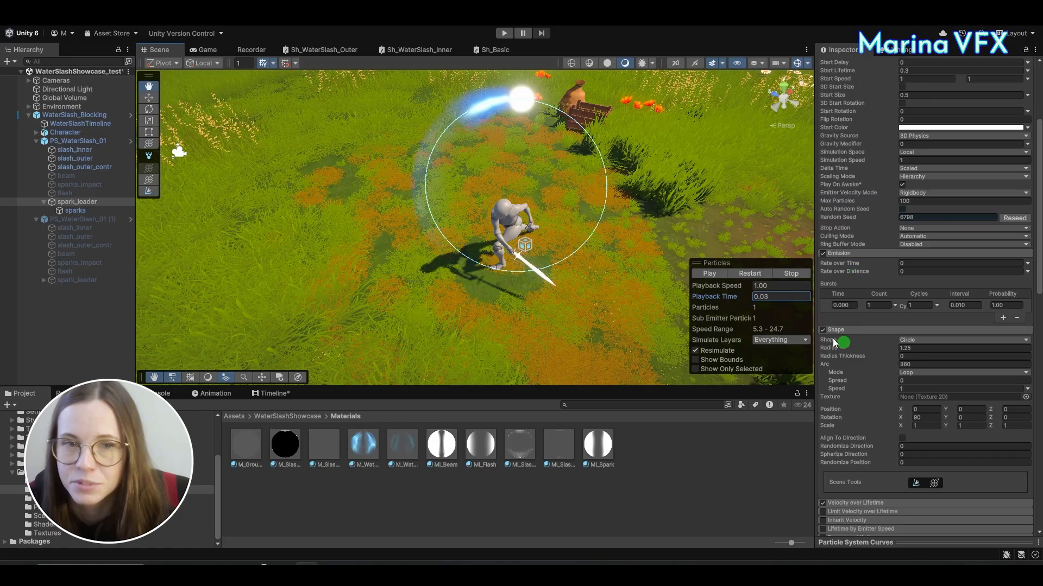
drag(906, 416, 957, 421)
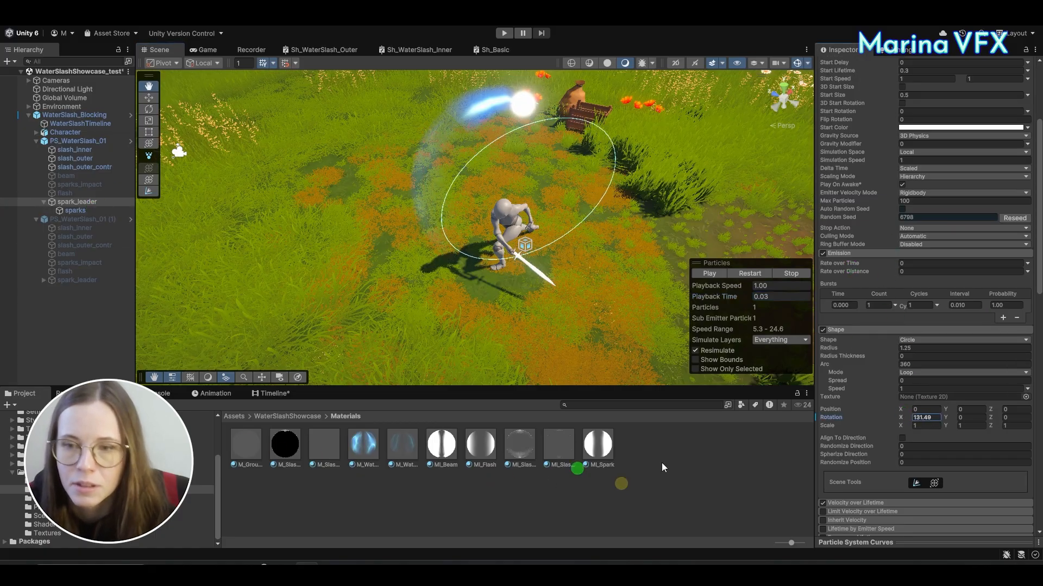
text(90)
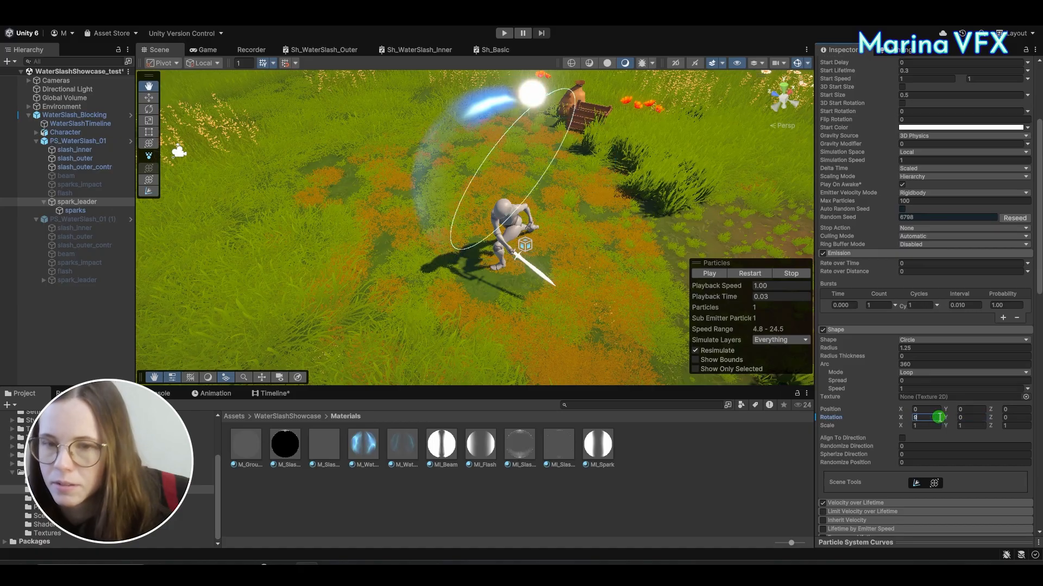
Step: Rotate the spark_leader about Y toward the slash and set its Y rotation to -33 to match slash_inner
text(e)
drag(529, 219, 581, 213)
scroll(932, 229, up, 3)
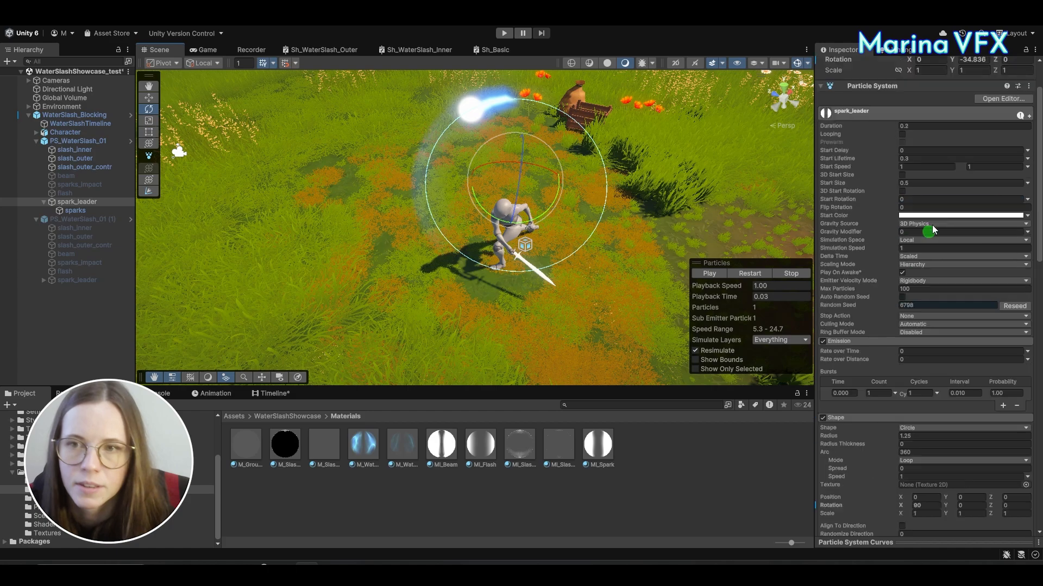
scroll(933, 229, up, 2)
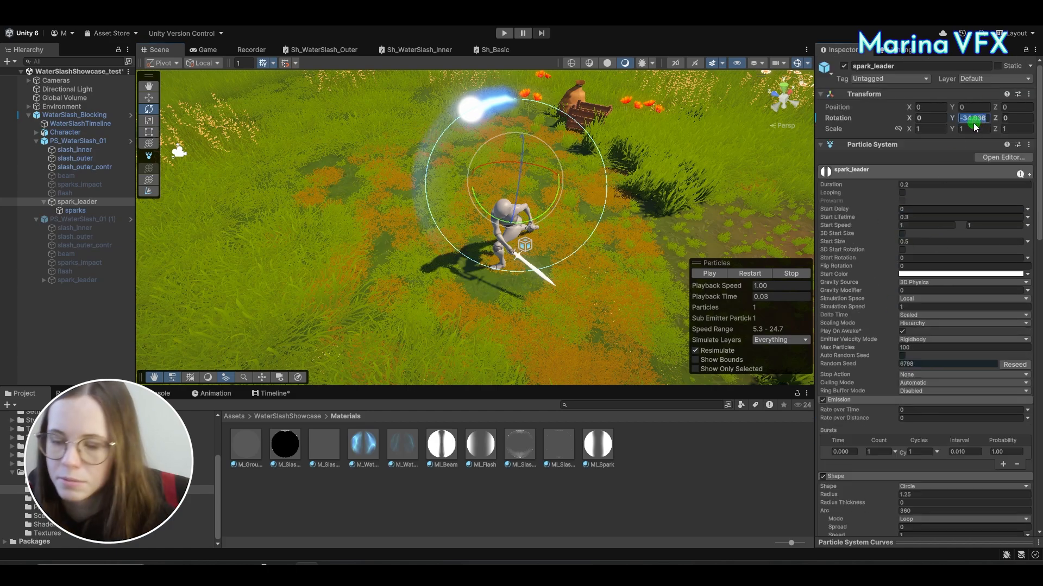
click(75, 149)
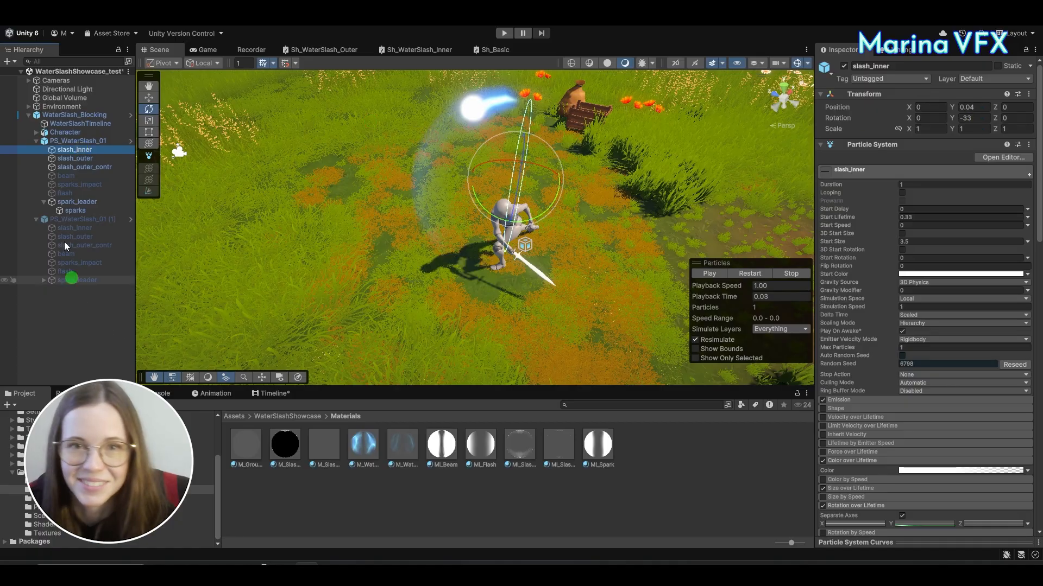
click(76, 211)
click(87, 202)
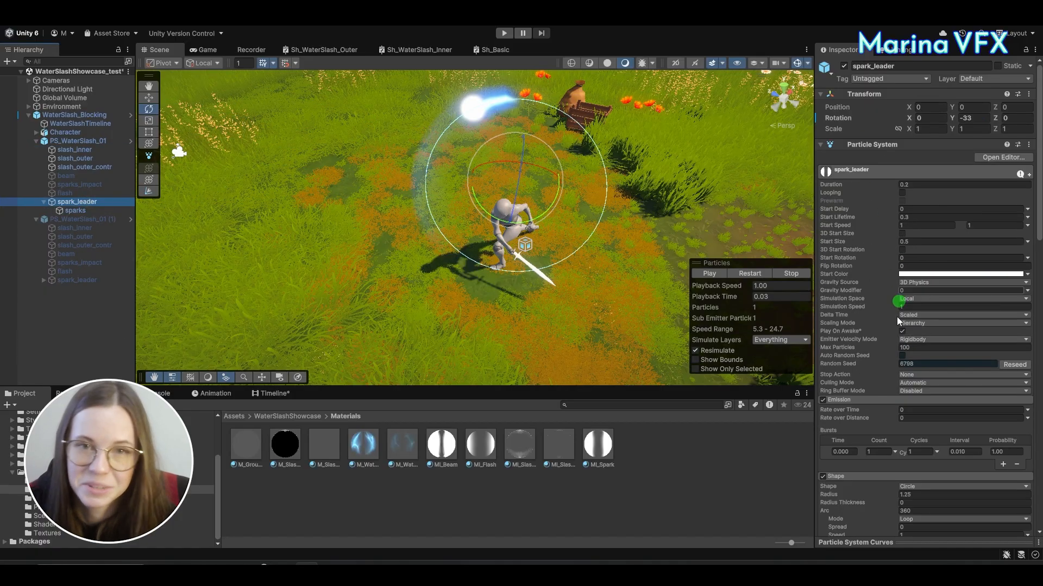
Step: Set the spark_leader's Render Mode to None and hide the gizmos in the scene
scroll(817, 377, down, 7)
scroll(934, 375, down, 14)
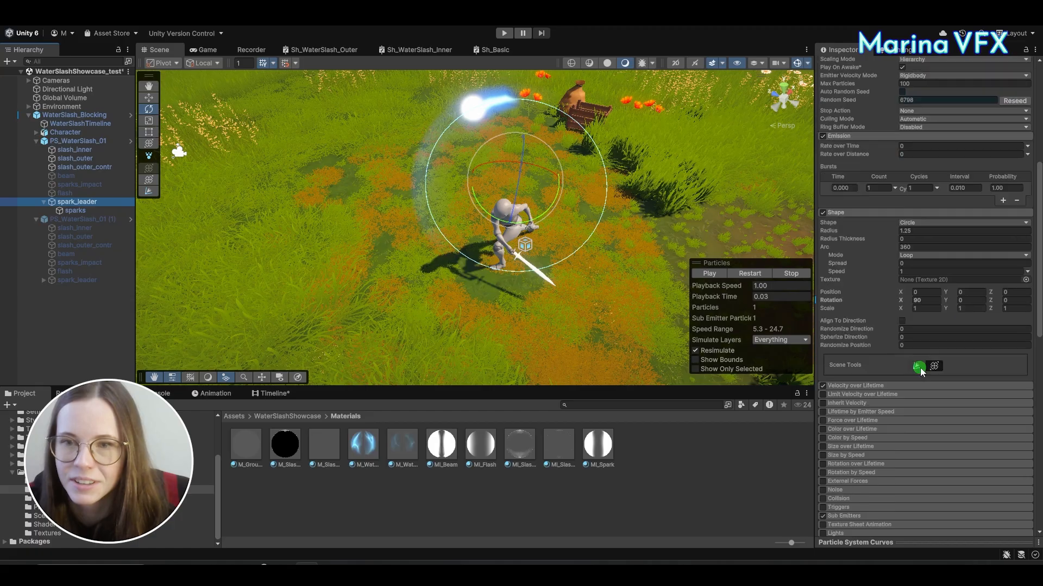
click(955, 217)
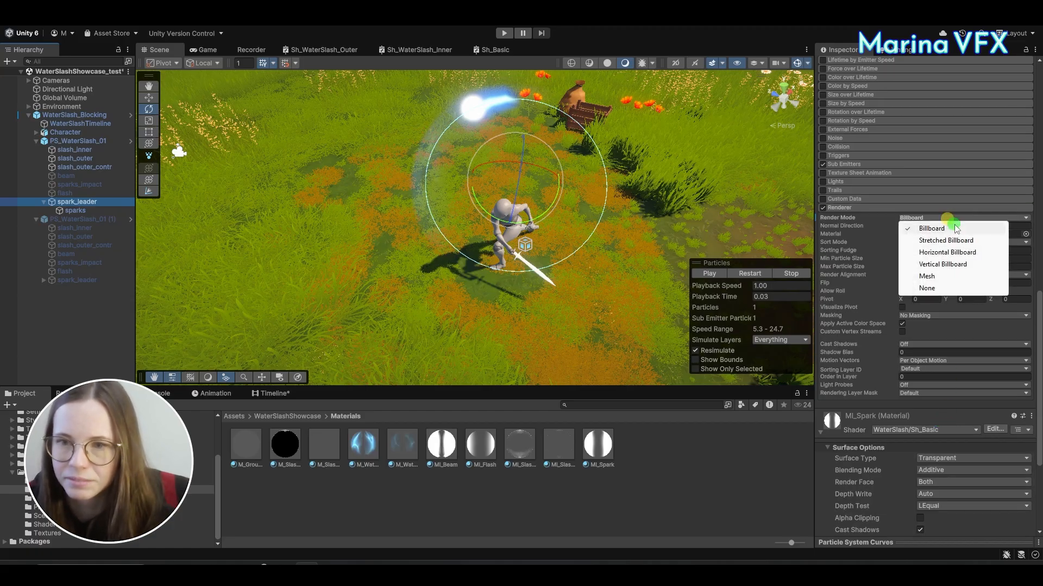
click(940, 290)
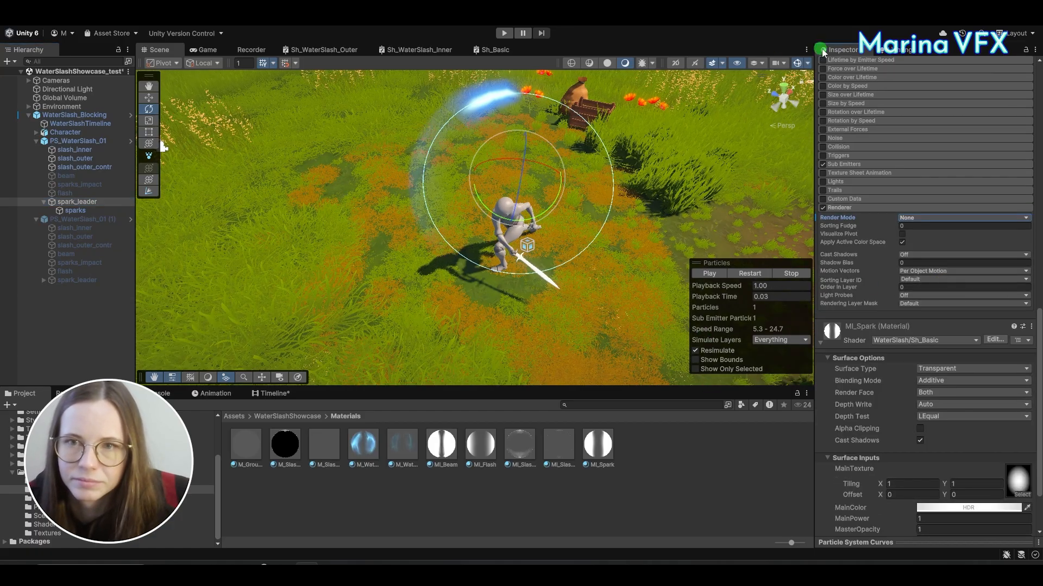
click(797, 63)
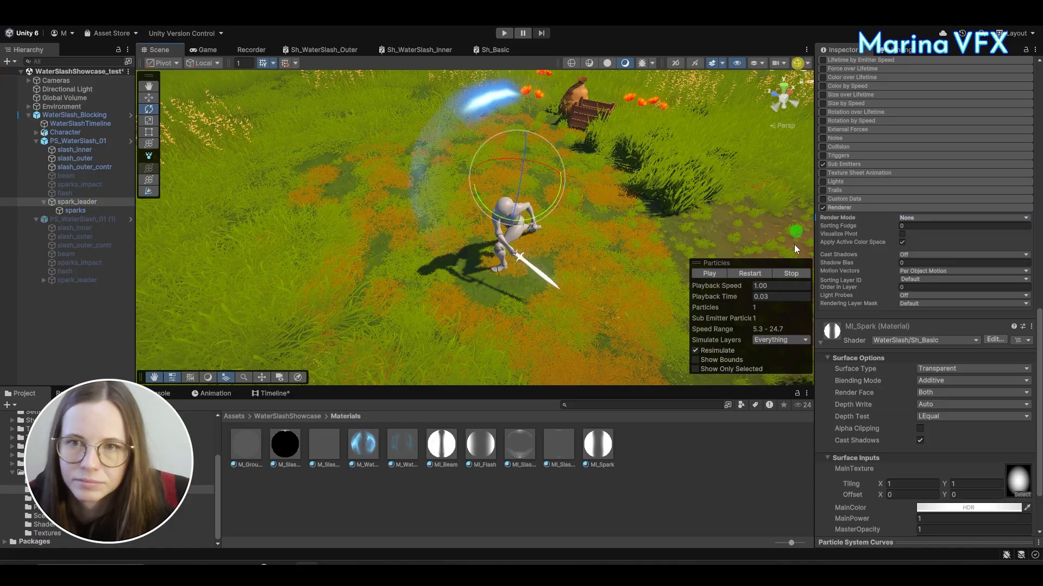
Step: Replay the particles several times and scrub the playback time to 0.22 to check how the sparks follow the slash
click(758, 275)
click(755, 275)
click(752, 272)
click(712, 282)
click(752, 272)
click(720, 276)
drag(737, 299, 686, 233)
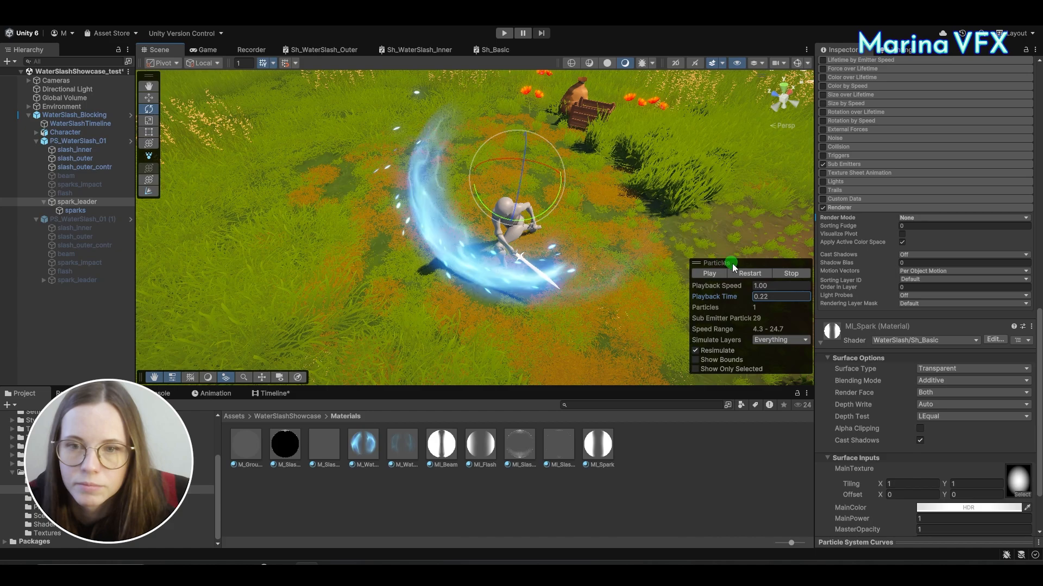
click(754, 273)
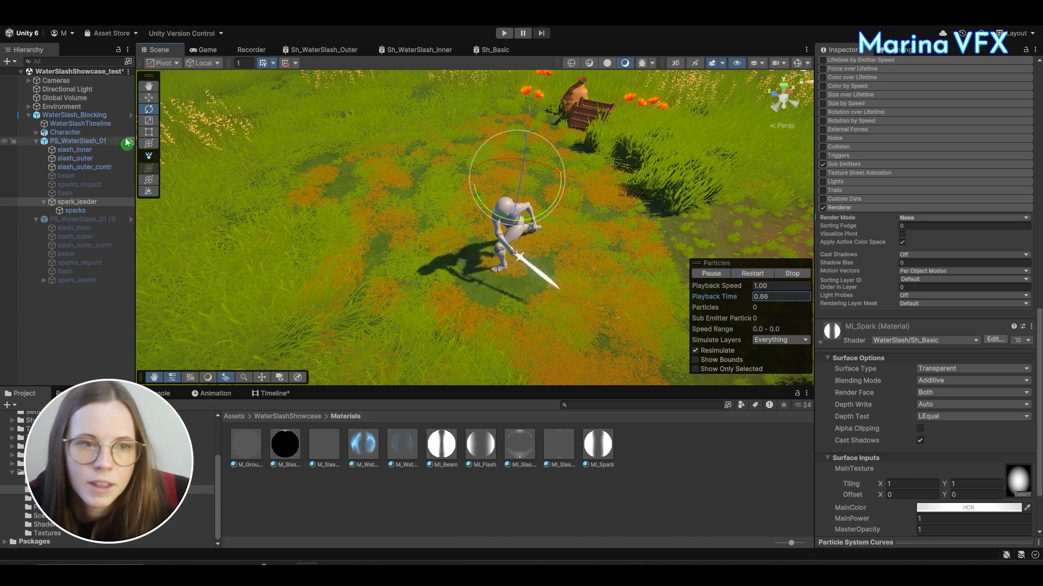
Step: Apply all overrides of the WaterSlash_Blocking instance to its prefab
click(93, 115)
click(872, 108)
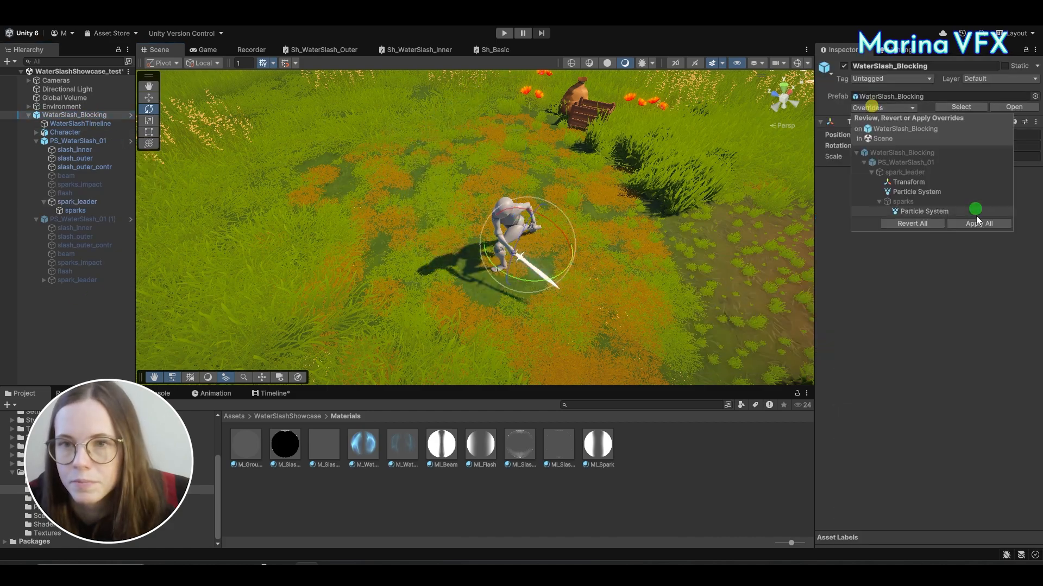
click(979, 223)
Step: Open the WaterSlash_Blocking prefab, apply all PS_WaterSlash_01 overrides and return to the scene
click(131, 115)
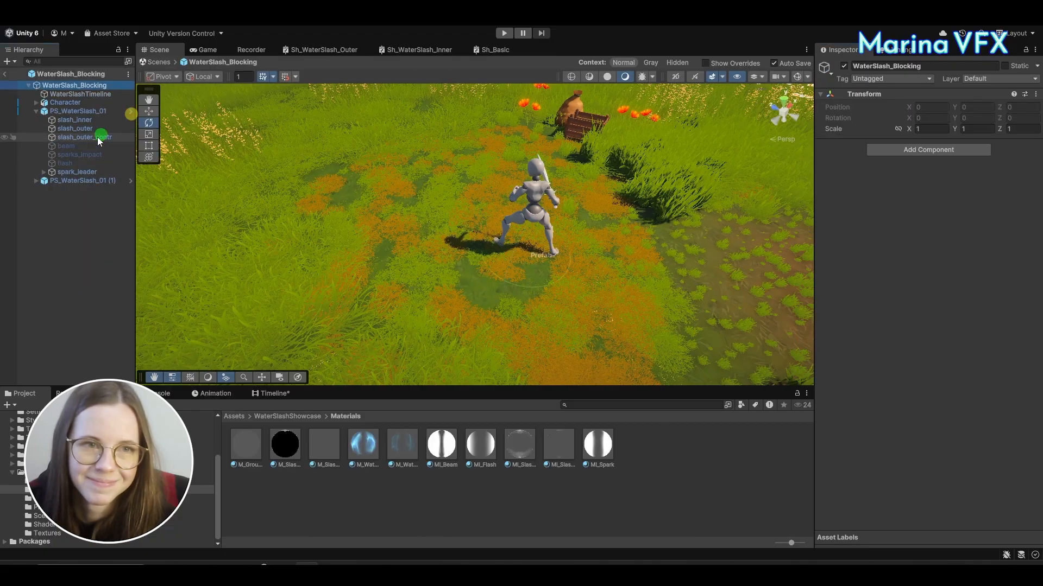
click(90, 112)
click(872, 107)
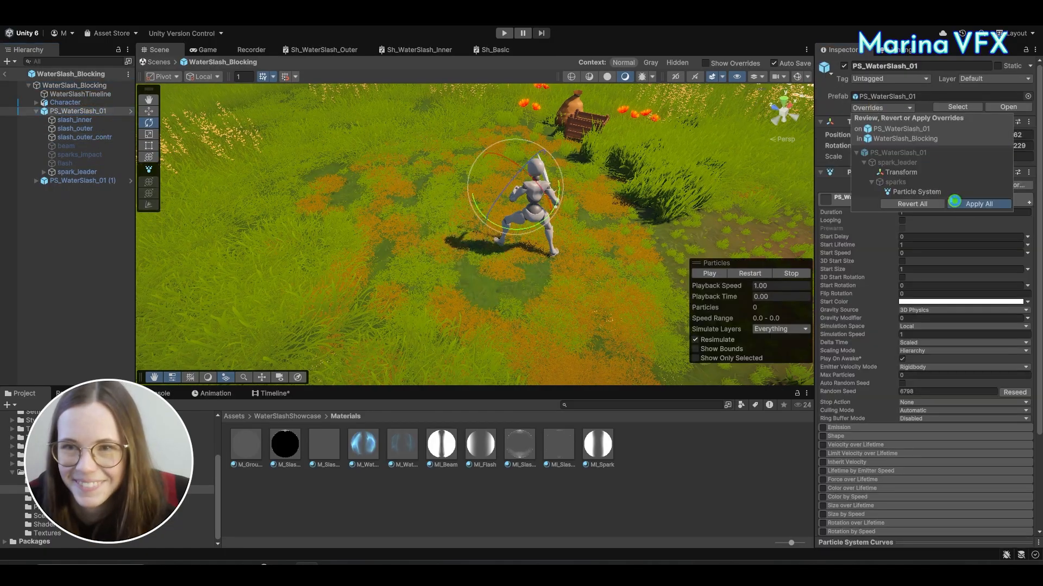
click(989, 203)
click(5, 74)
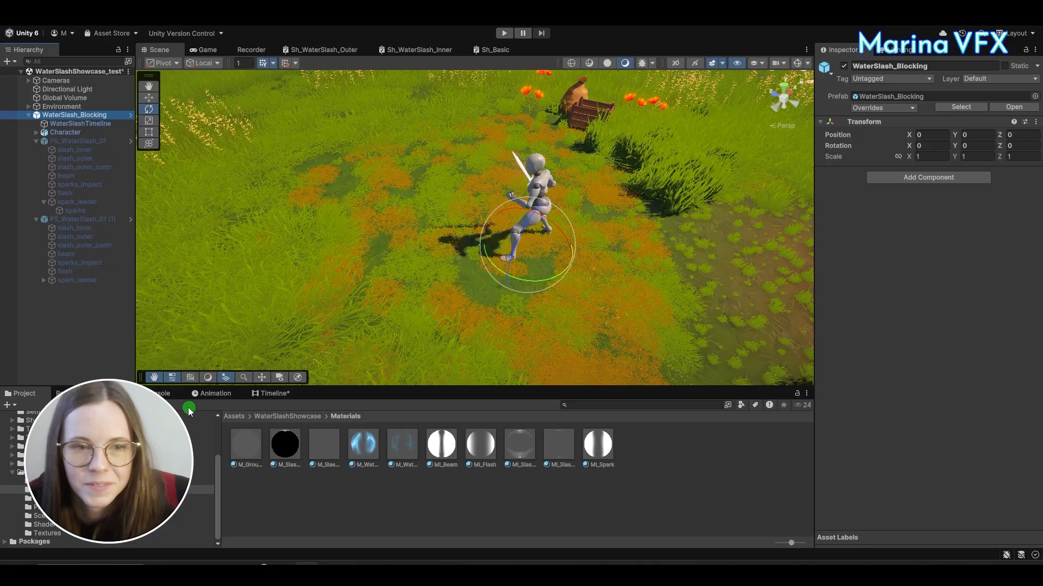
Step: Open the WaterSlash timeline and play both slashes in the Scene view
click(276, 393)
click(50, 340)
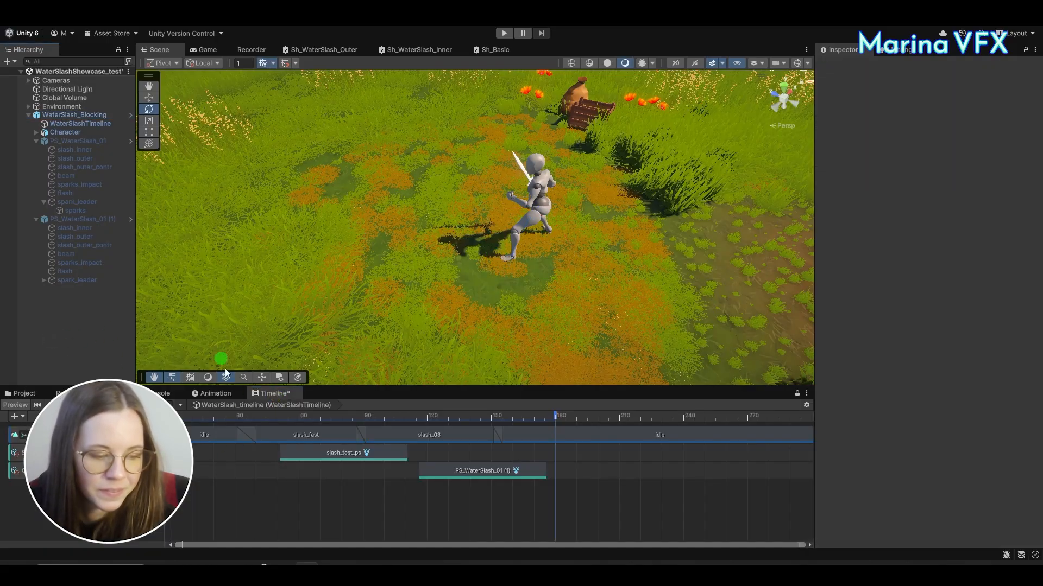
click(63, 405)
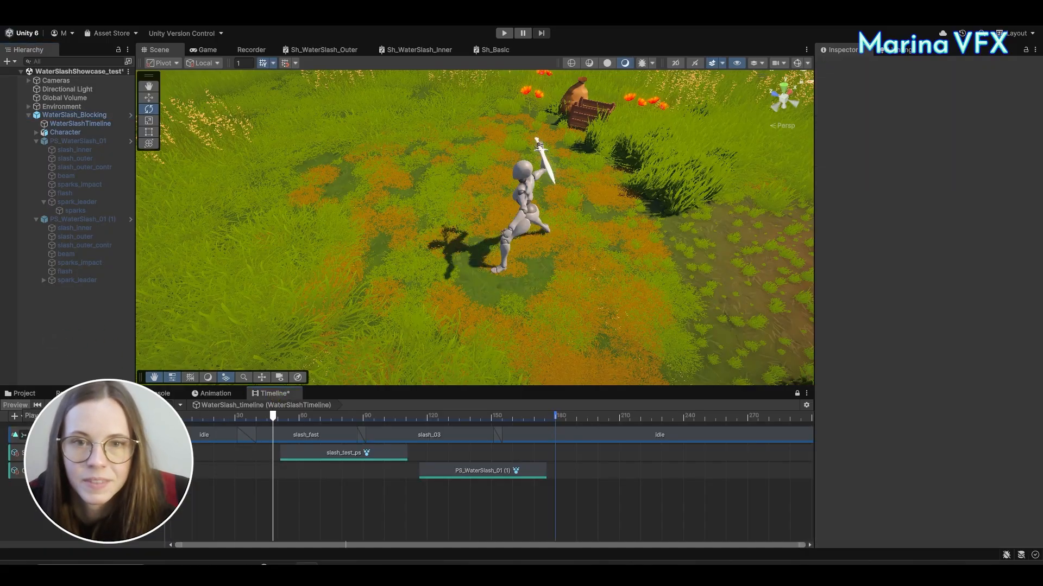
alt+drag(244, 272, 496, 197)
Step: Switch to the Game view, expand the Cameras group and replay the slash sequence through the front camera
click(33, 80)
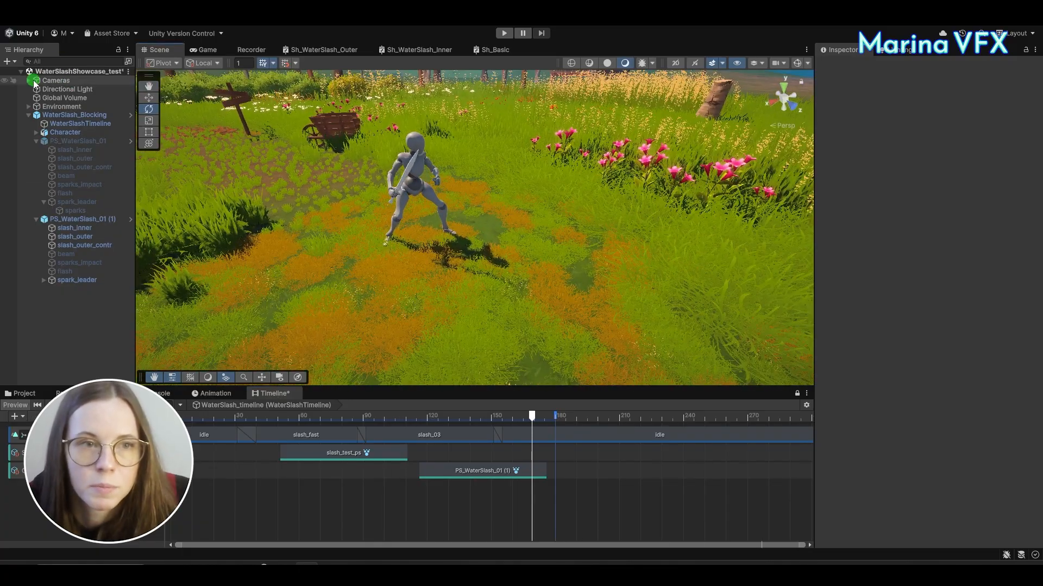
click(221, 54)
click(273, 407)
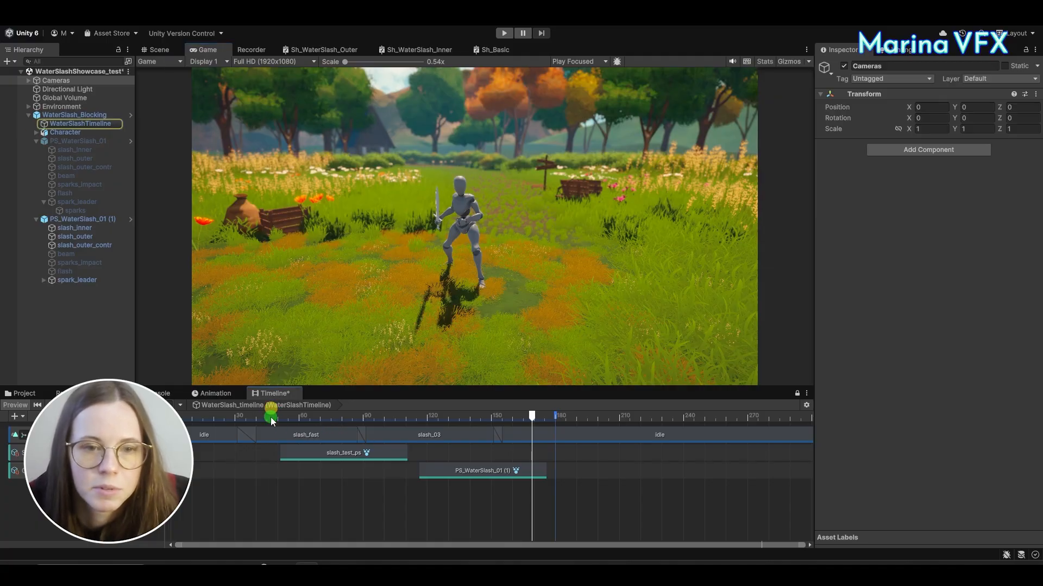
click(271, 418)
click(29, 81)
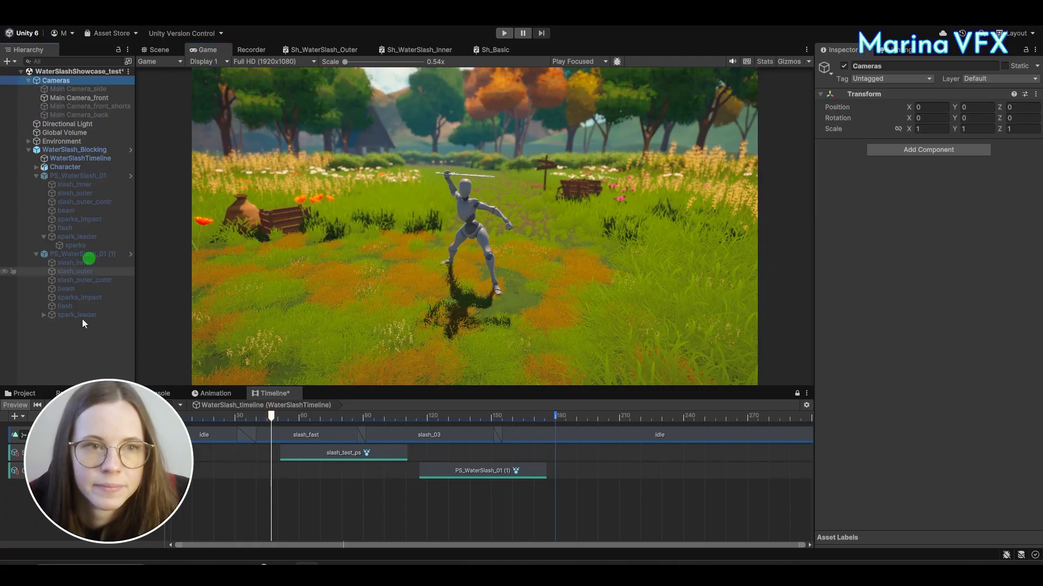
click(59, 405)
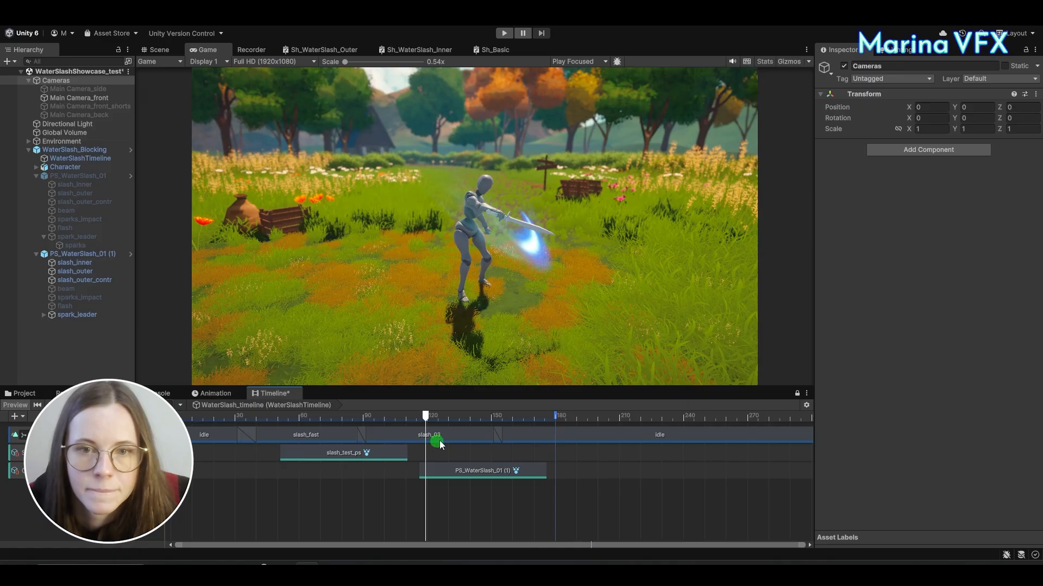
drag(426, 417, 340, 429)
key(space)
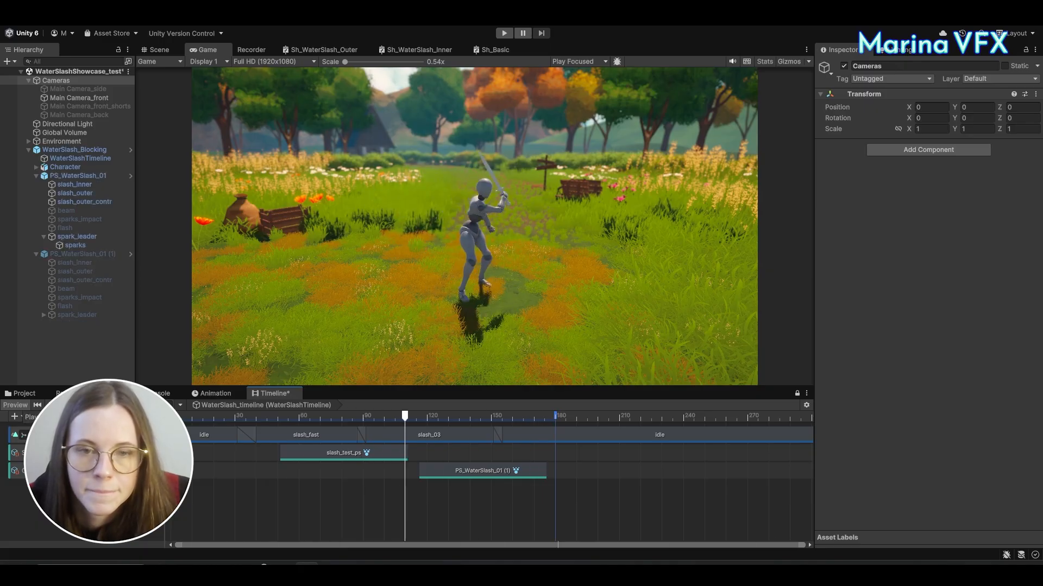
drag(211, 416, 316, 408)
Step: Deactivate Main Camera_front, activate Main Camera_side and play the timeline from just before the first slash
click(95, 98)
click(843, 66)
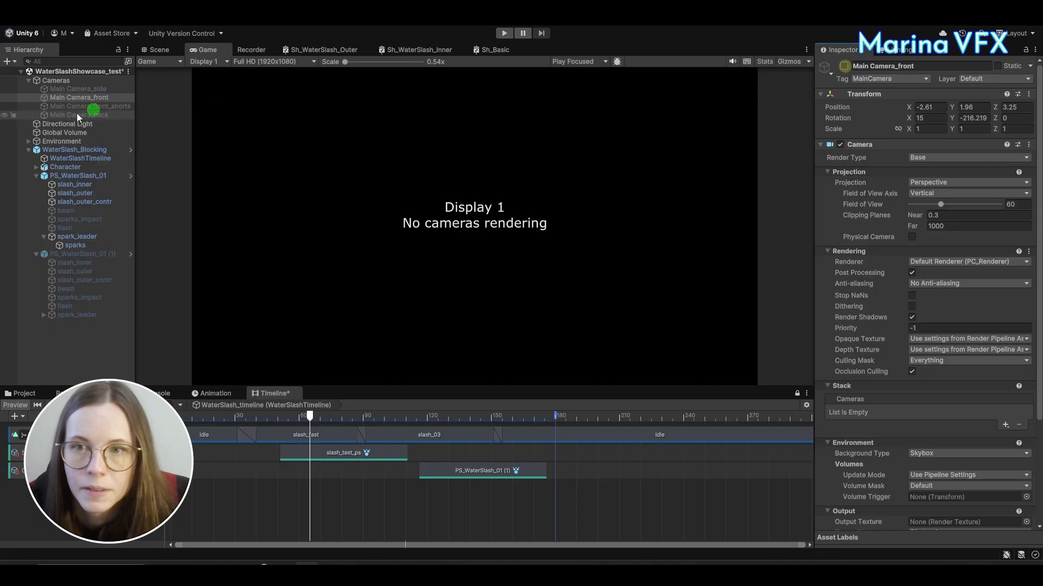
click(83, 89)
click(845, 67)
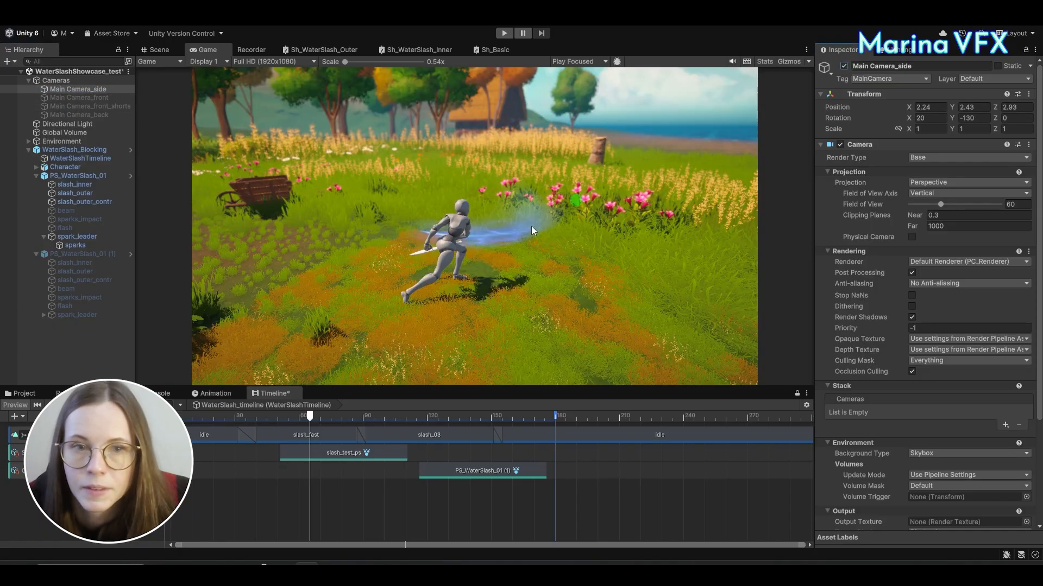
drag(310, 416, 264, 417)
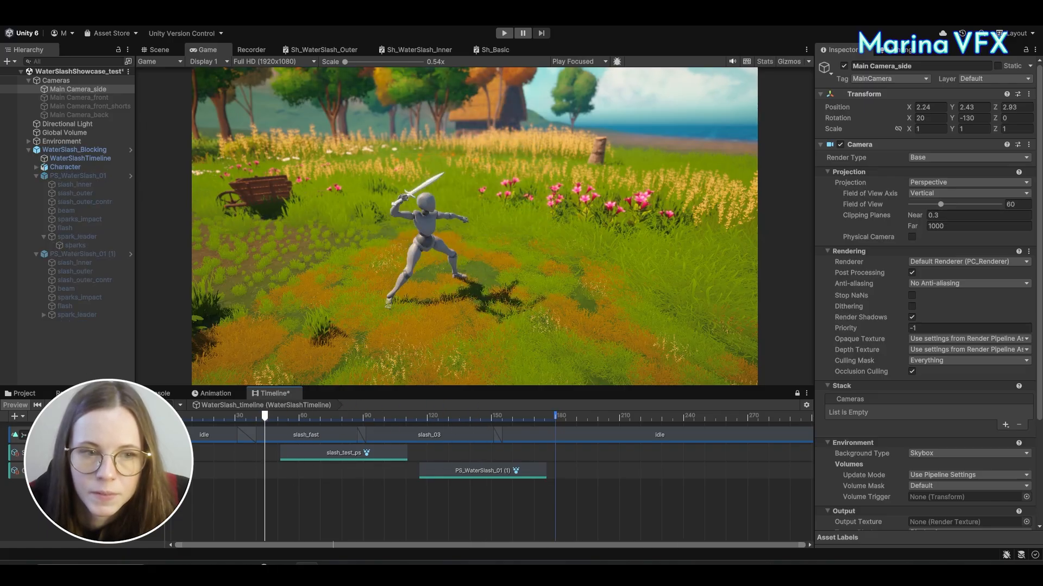
click(63, 405)
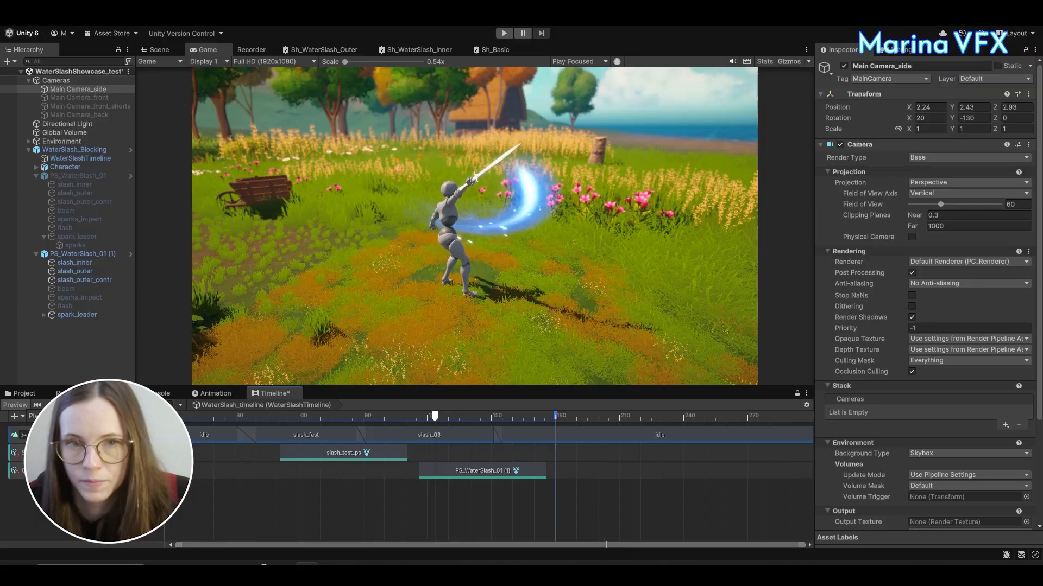
Step: Deactivate Main Camera_side, activate Main Camera_back and review the slash sequence from behind
click(76, 90)
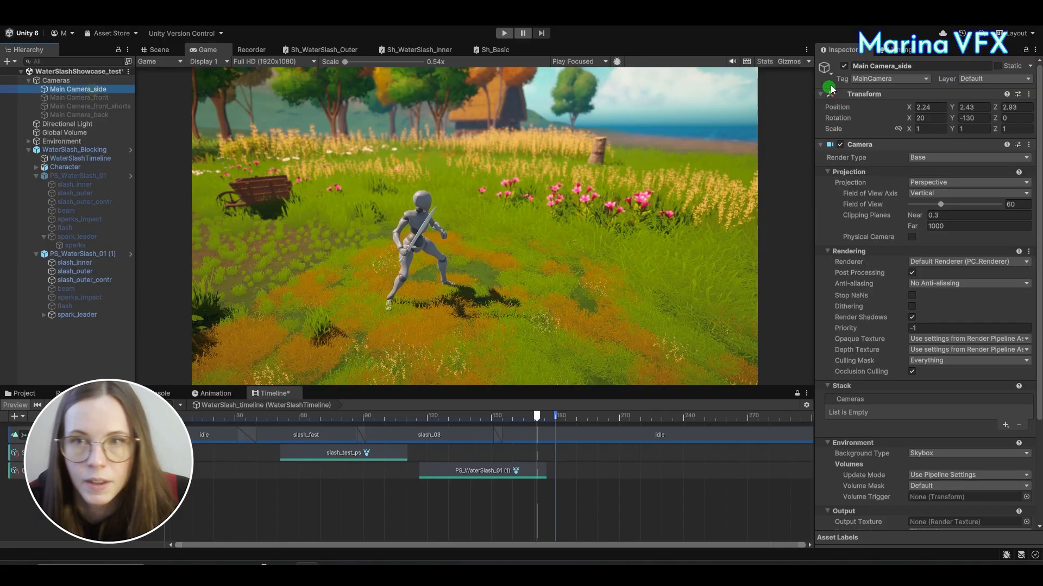
click(843, 66)
click(85, 114)
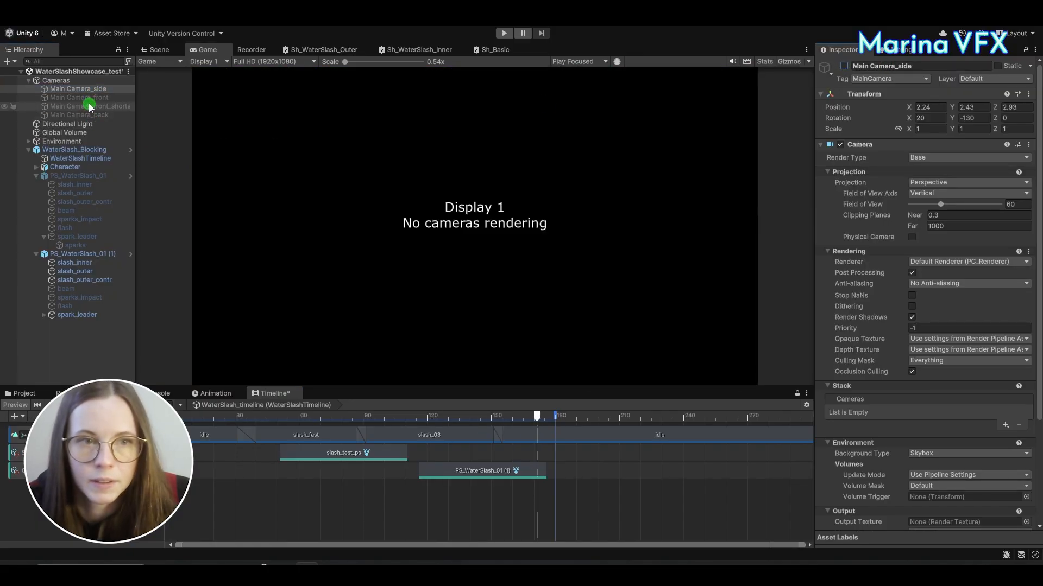
click(844, 66)
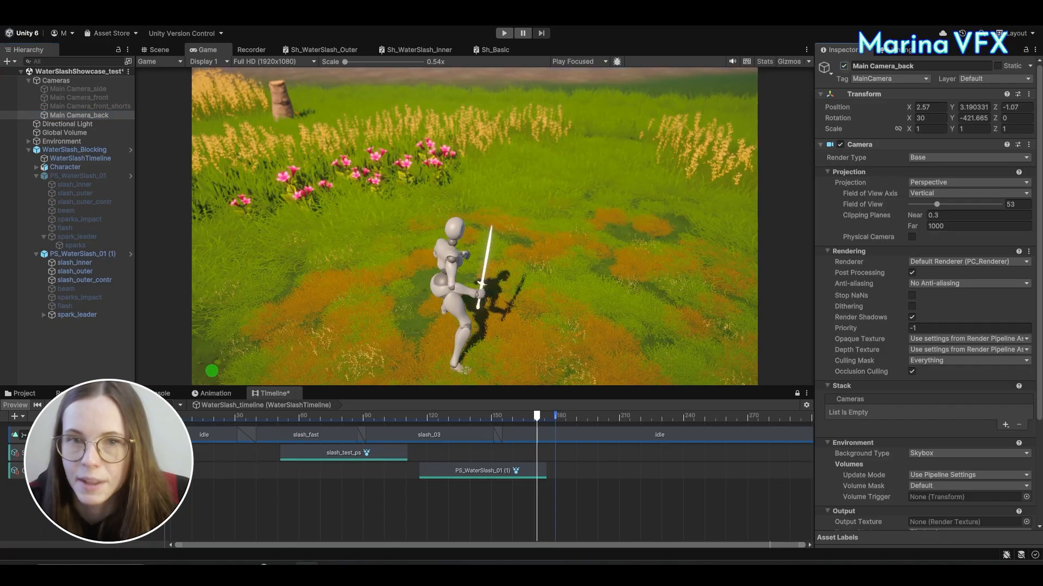
click(267, 417)
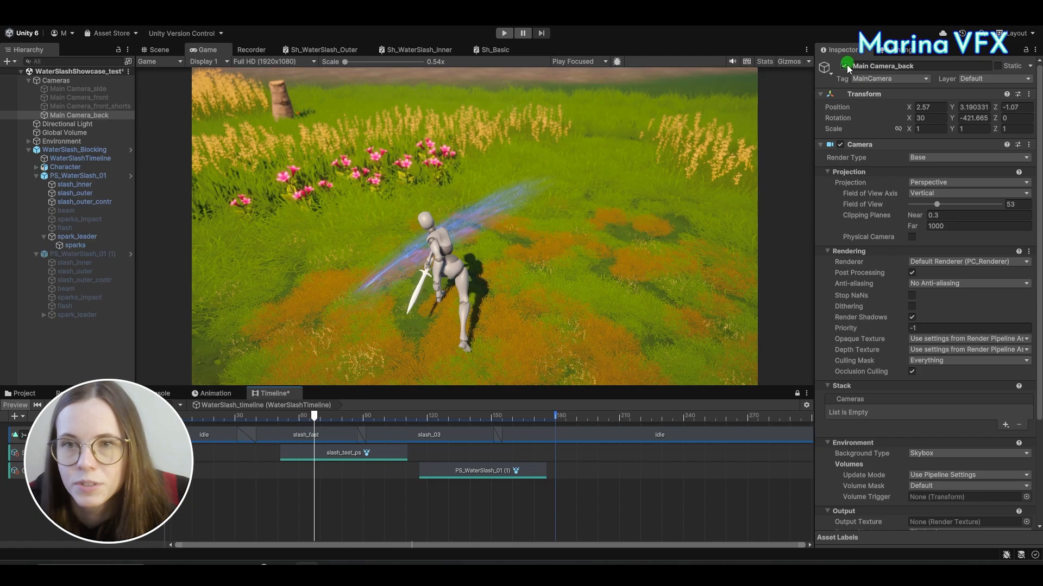
Step: Replace Main Camera_back with Main Camera_front as the active camera and return to the Scene view
click(845, 66)
click(76, 98)
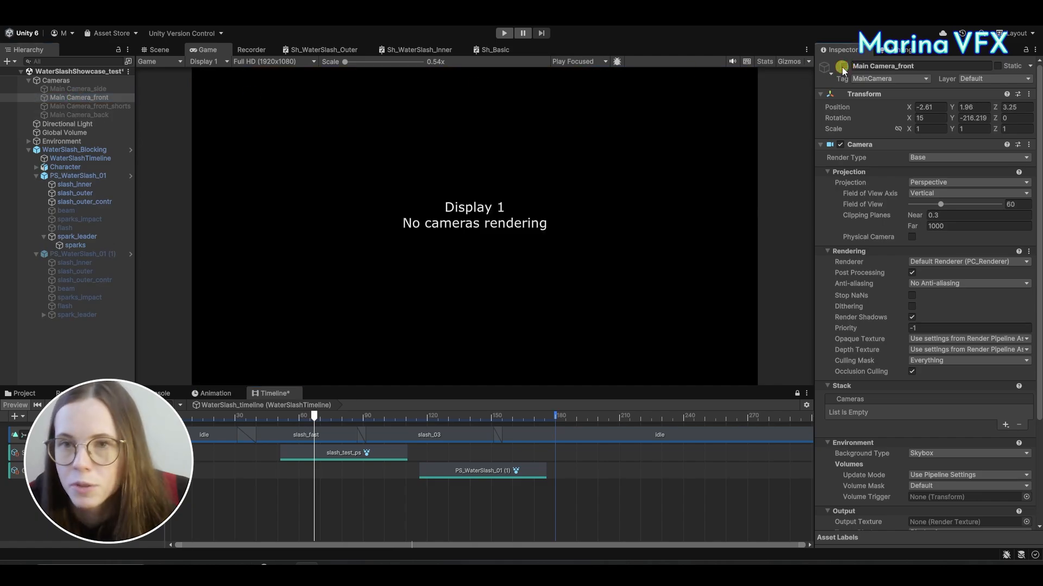
click(843, 66)
click(158, 50)
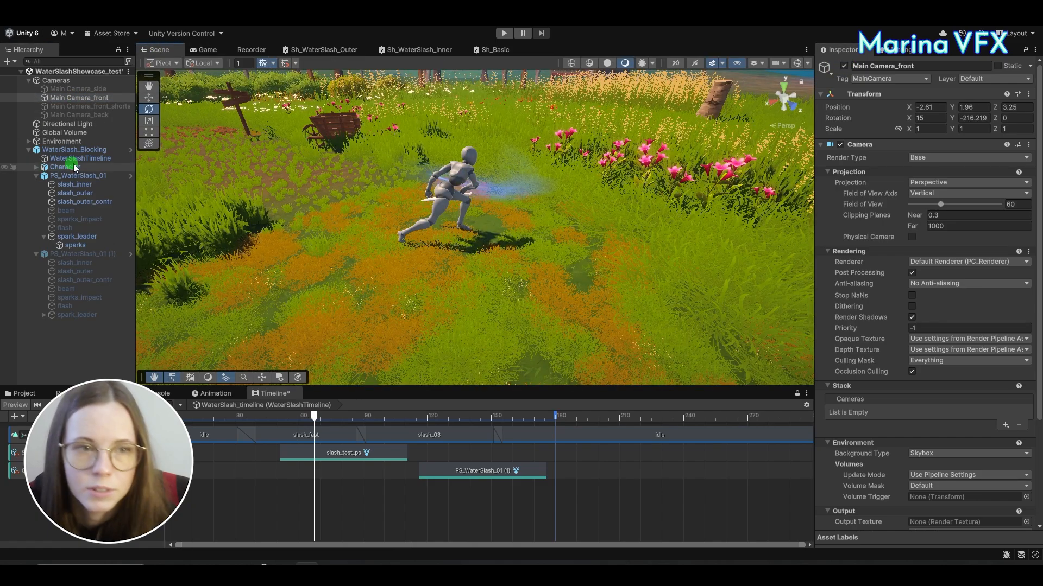
Step: In the sparks' upper Start Color gradient, recolor the blue key at 81.8% to light violet, with the timeline at the first slash
click(77, 244)
drag(314, 416, 295, 416)
click(981, 286)
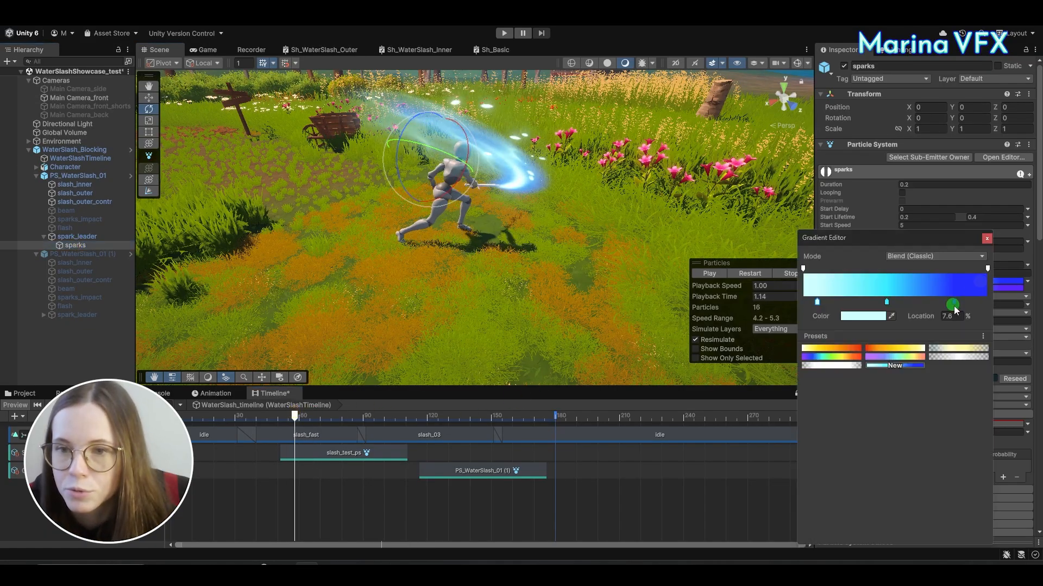
click(954, 302)
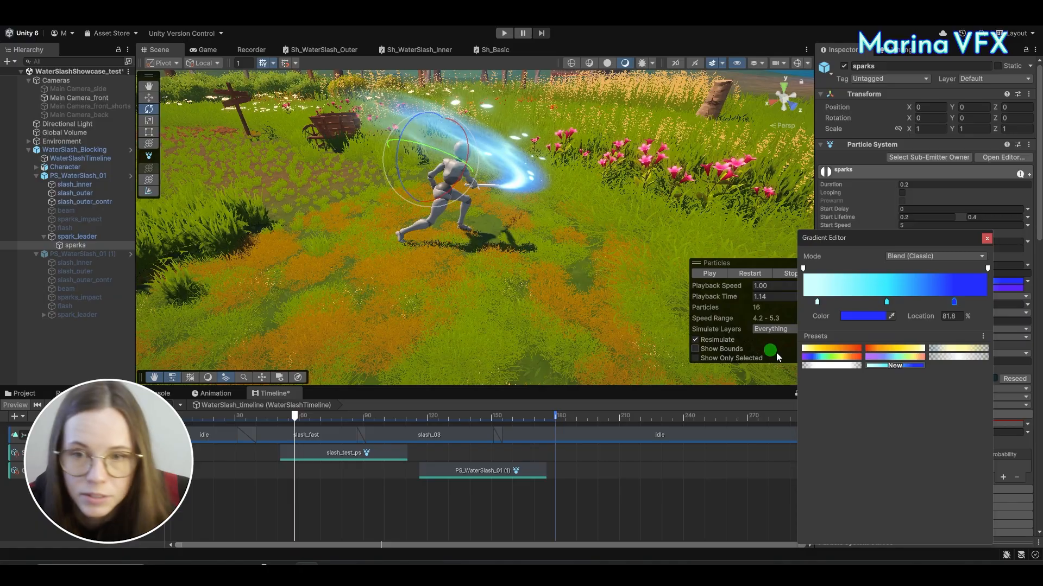
click(866, 316)
click(911, 367)
drag(911, 366, 920, 359)
click(981, 308)
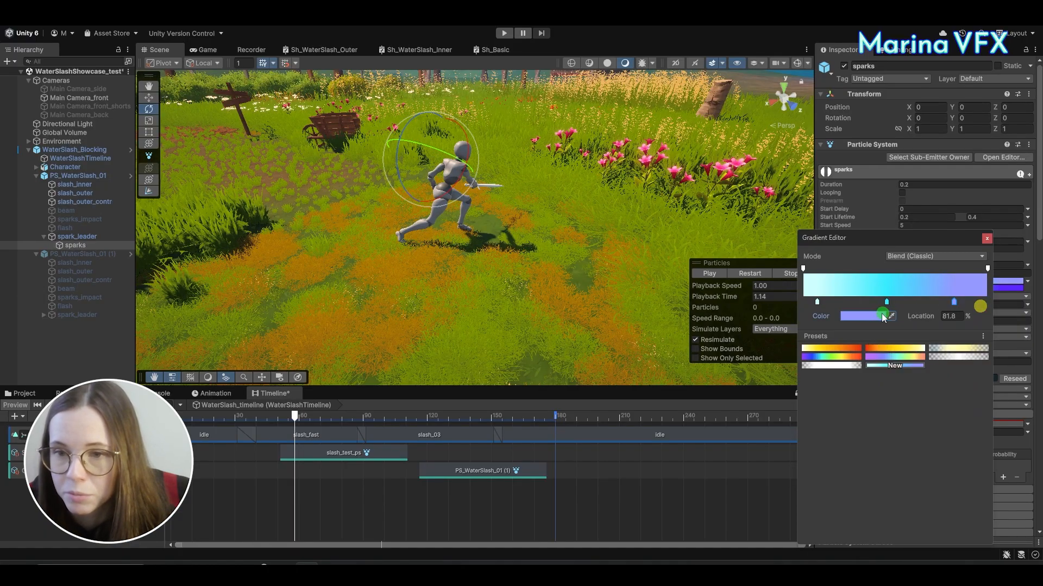
Step: In the sparks' upper Start Color gradient, recolor the cyan key at 45.3% to a lighter cyan and close the gradient
click(817, 301)
click(869, 316)
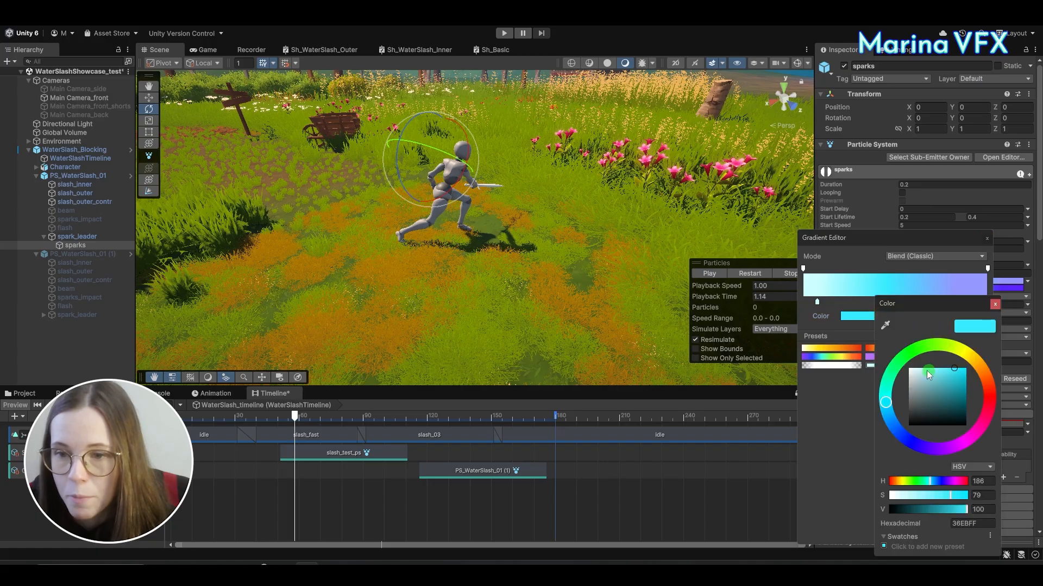
drag(928, 374, 939, 366)
click(992, 305)
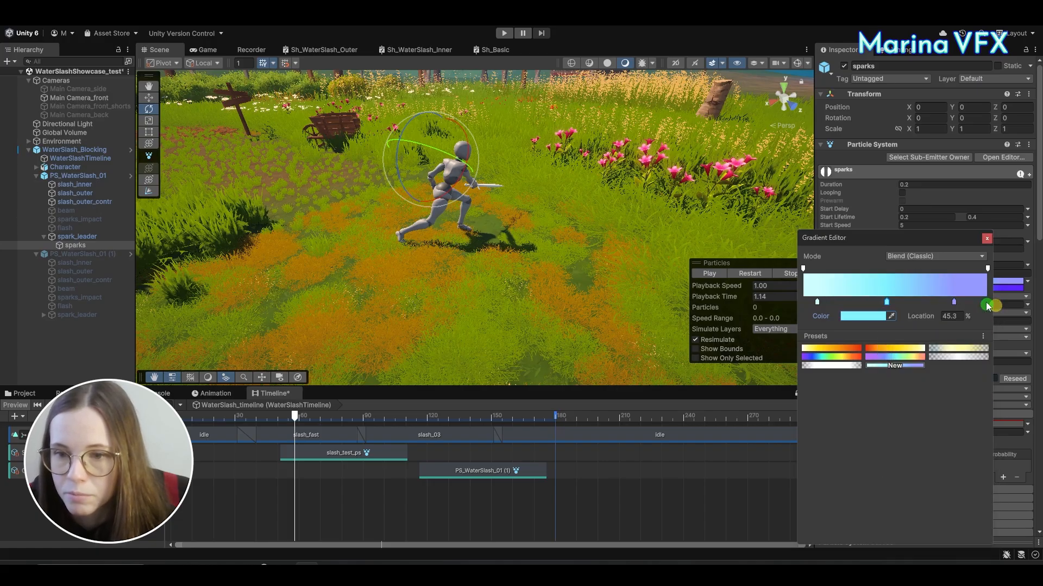
click(987, 239)
Step: In the sparks' lower Start Color gradient, recolor the last, deep violet key to light purple 9470FF
click(965, 286)
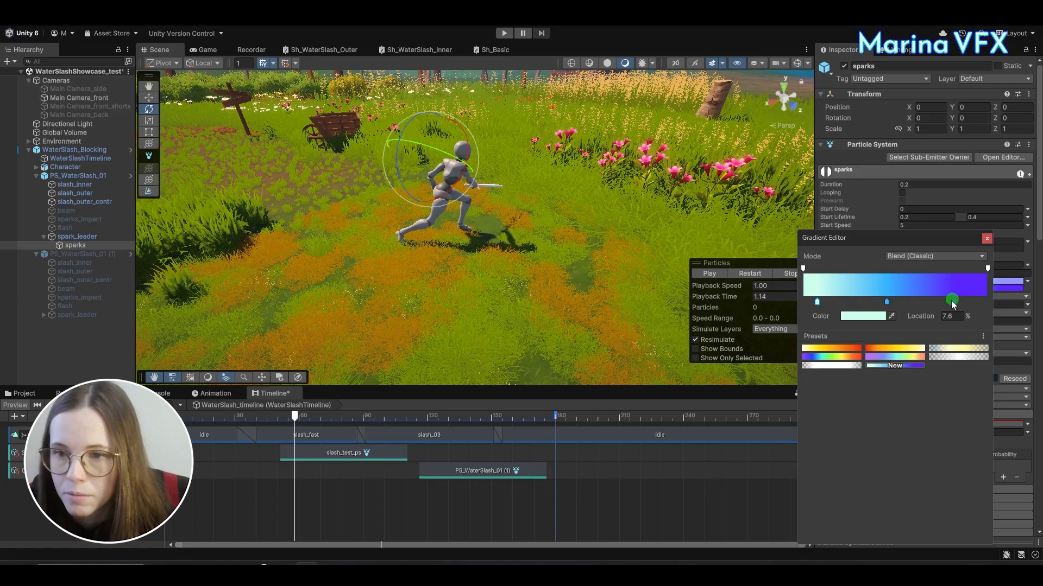
click(869, 318)
drag(935, 375, 936, 362)
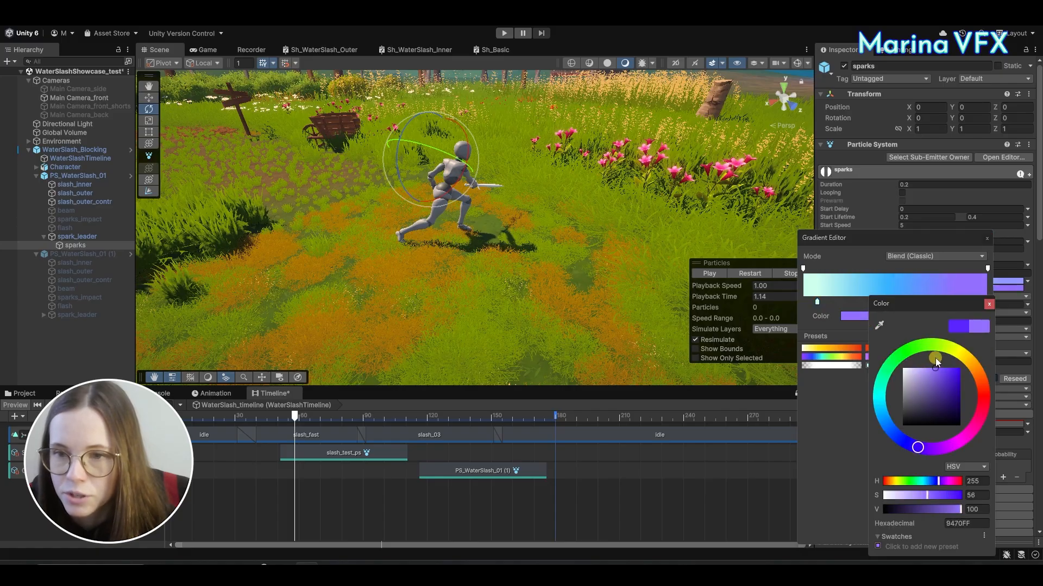
click(990, 305)
click(987, 239)
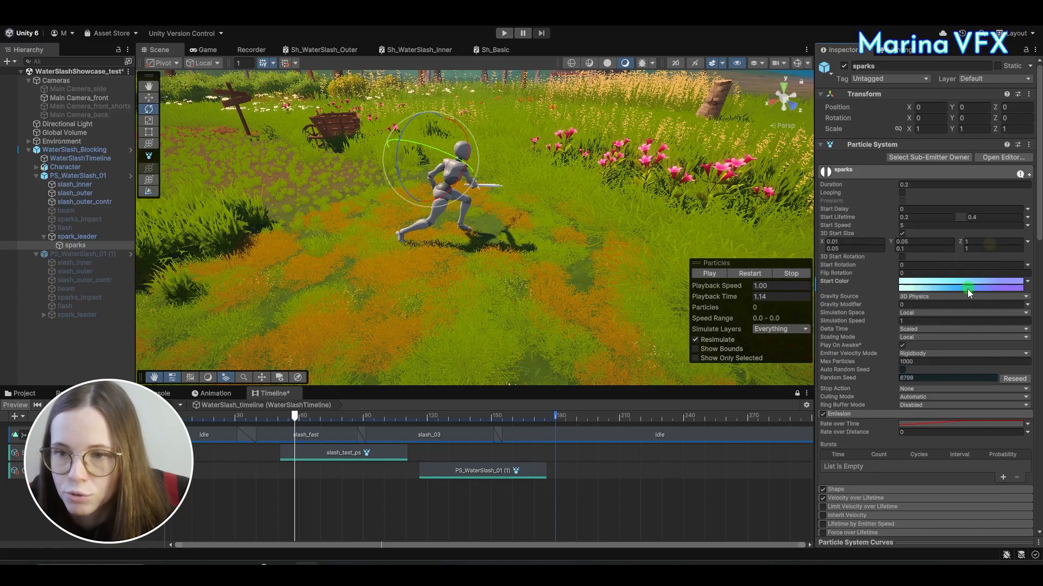
Step: In the sparks' lower Start Color gradient, recolor the blue key at 45.3% to light blue
click(961, 292)
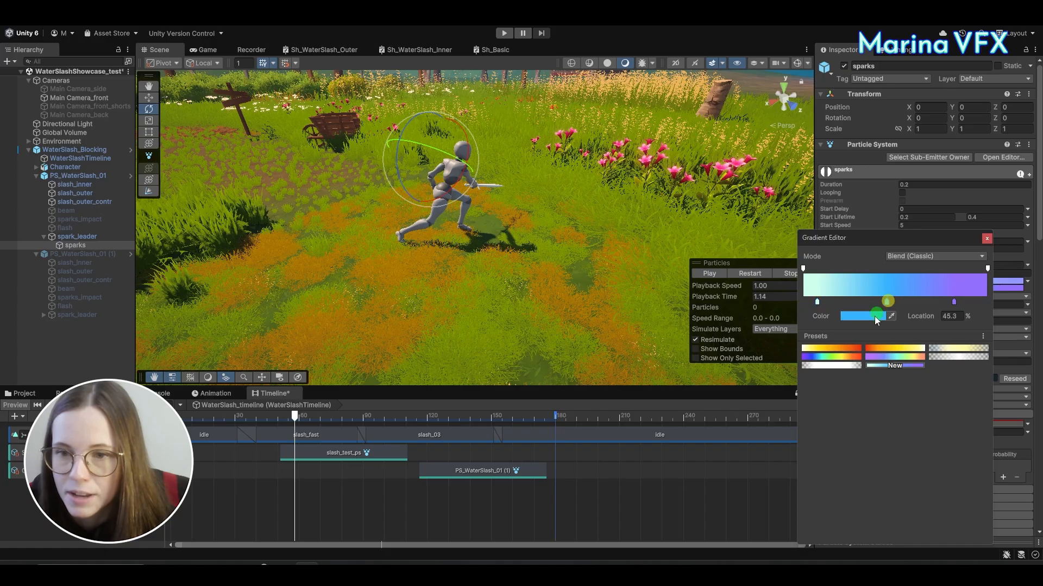
click(875, 318)
click(930, 367)
click(994, 304)
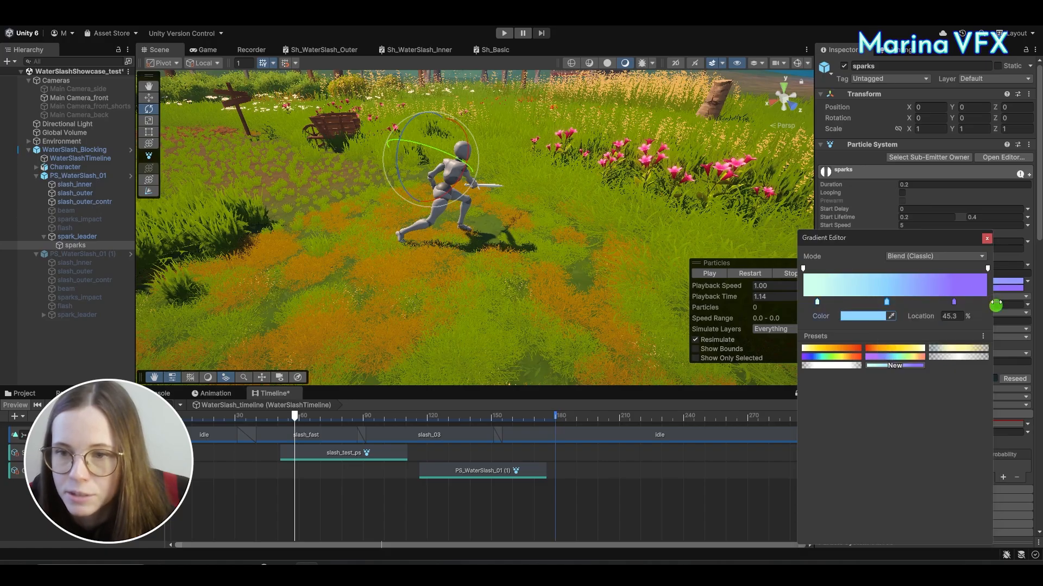
click(987, 239)
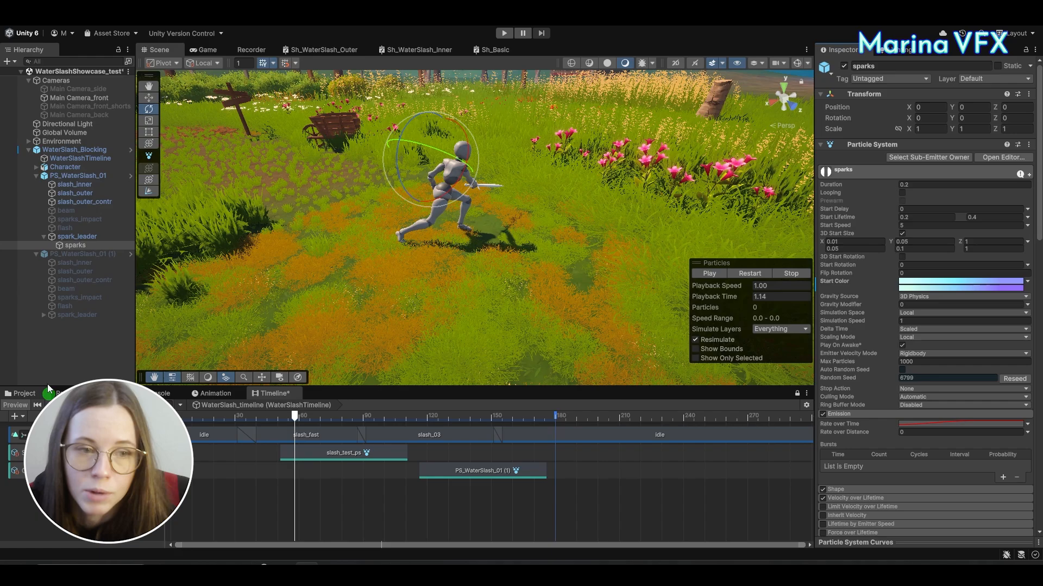
Step: Deselect the sparks, review the slash sequence from several angles and park the timeline at the first slash
click(47, 351)
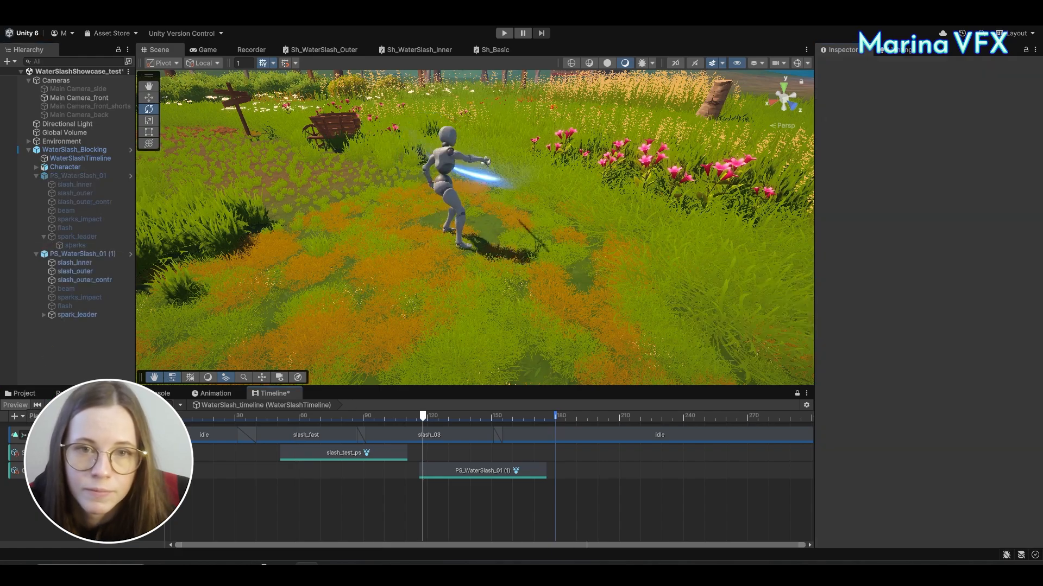
scroll(396, 225, down, 3)
alt+drag(396, 225, 445, 244)
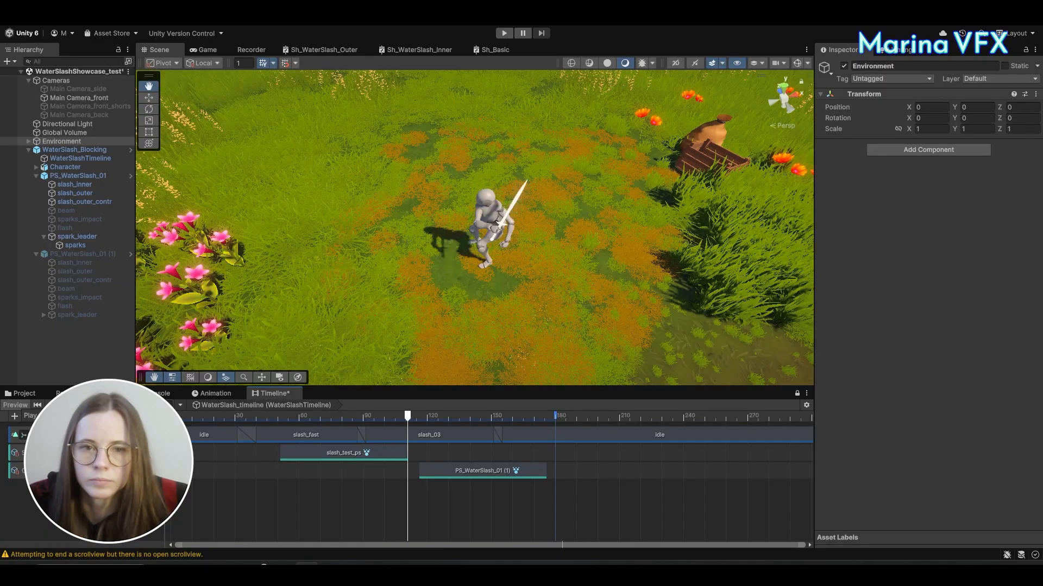
alt+drag(477, 280, 749, 261)
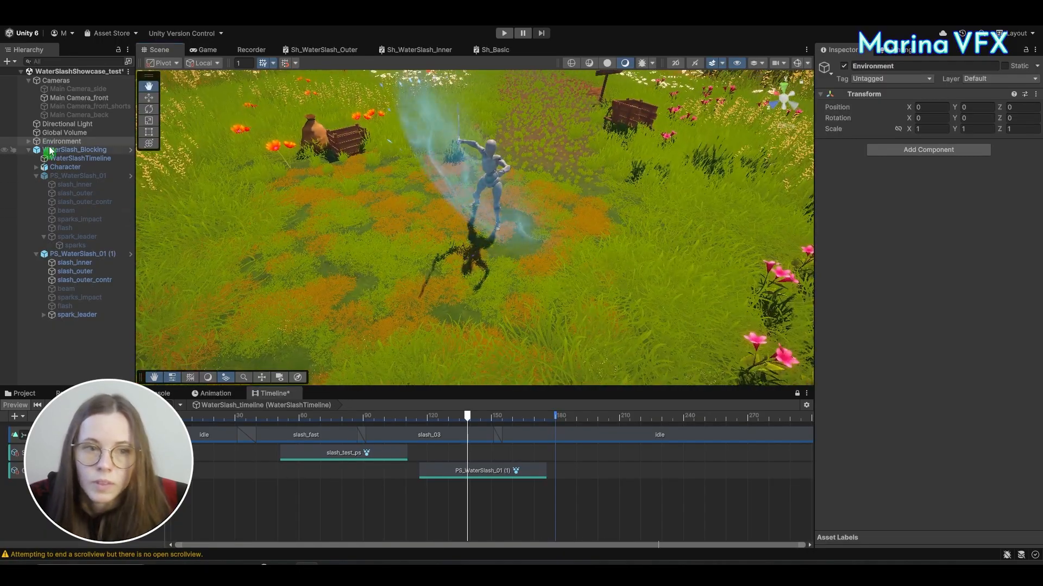
click(307, 416)
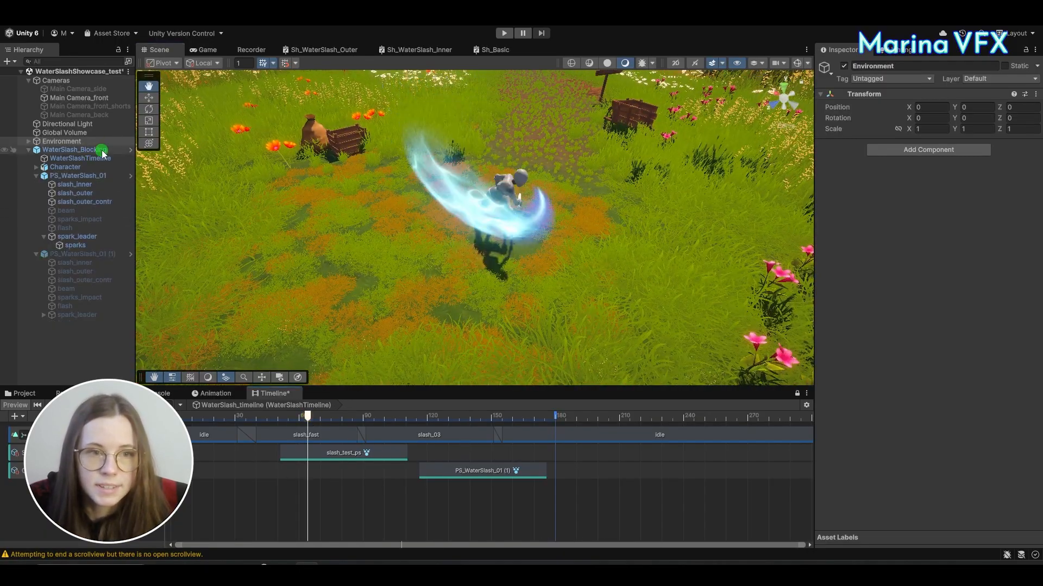
Step: Open the WaterSlash_Blocking prefab and activate beam, sparks_impact and flash under PS_WaterSlash_01
click(130, 149)
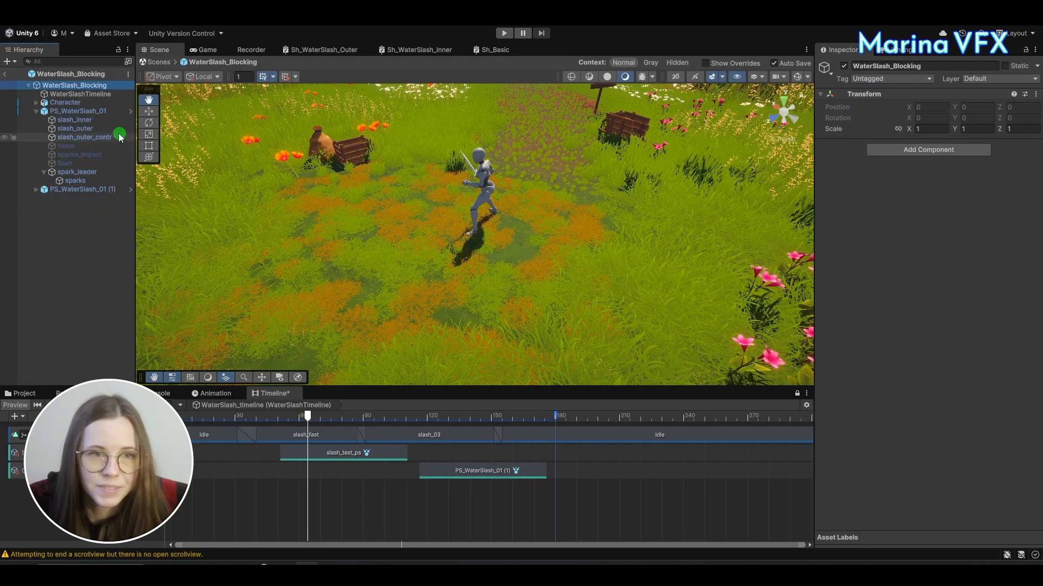
click(79, 145)
shift+click(66, 171)
click(66, 164)
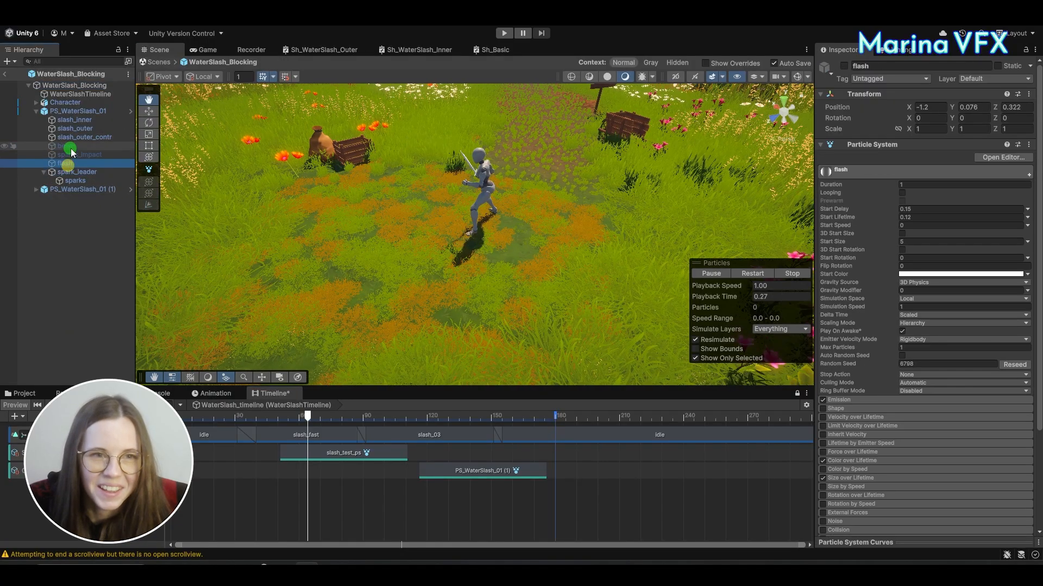
shift+click(69, 147)
click(845, 67)
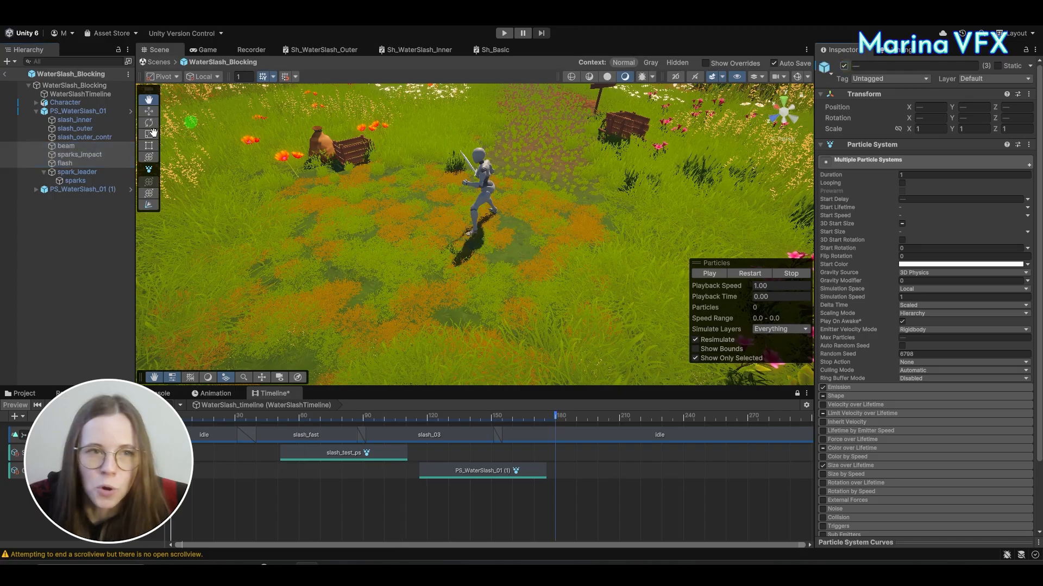
Step: Apply all overrides of PS_WaterSlash_01 to its prefab and return to the scene
click(886, 107)
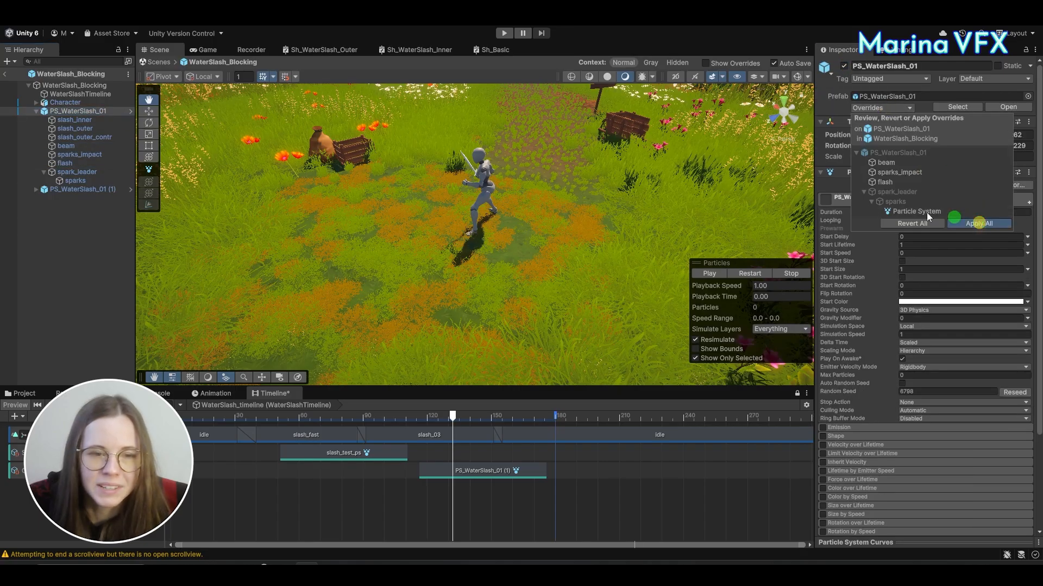
click(978, 224)
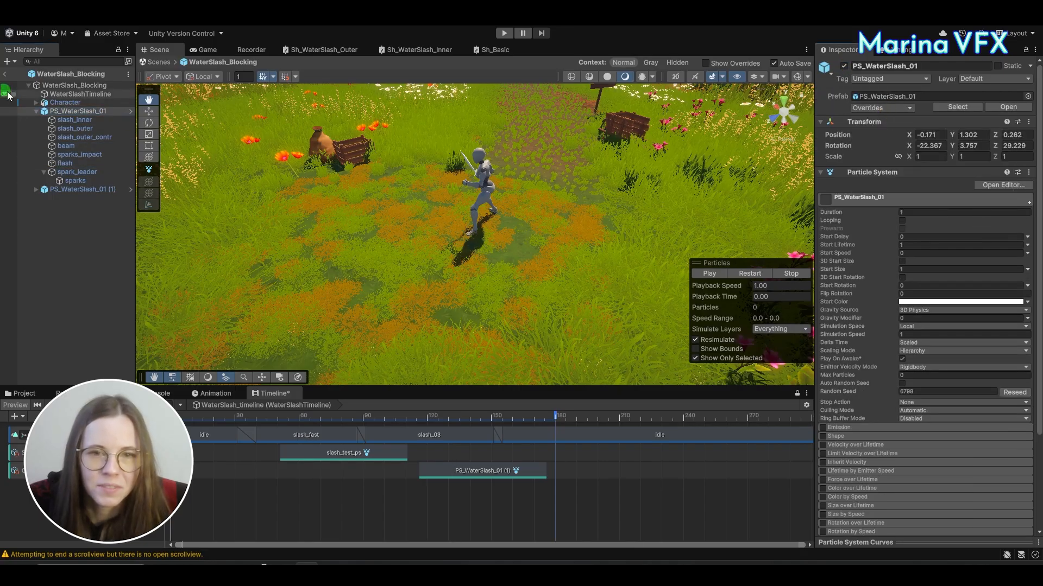
click(7, 72)
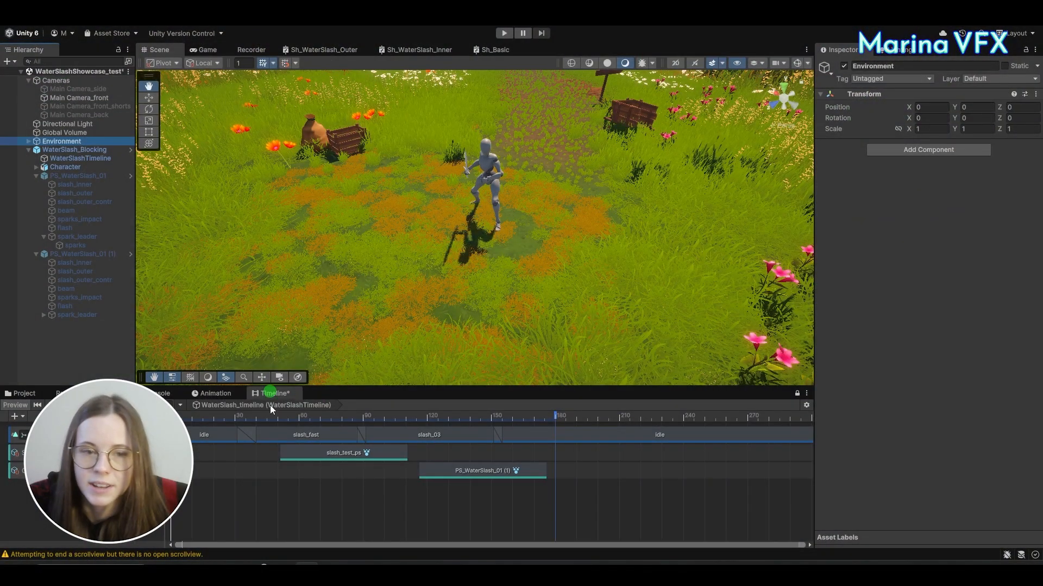
Step: Scrub the timeline to the first slash and examine the sparks along its arc from above
drag(251, 421, 303, 427)
alt+drag(557, 293, 533, 288)
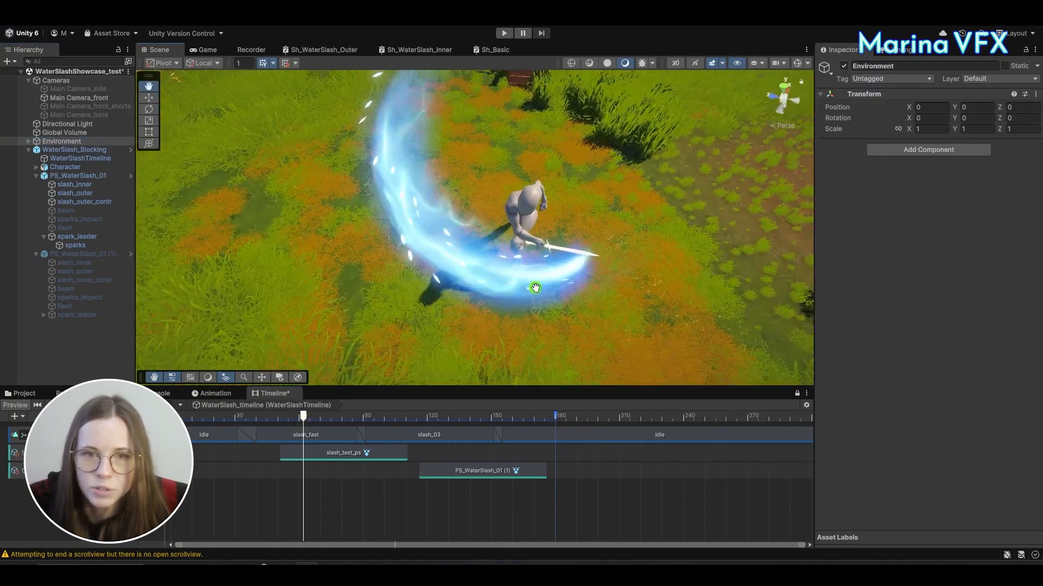
click(773, 99)
alt+drag(771, 128, 467, 286)
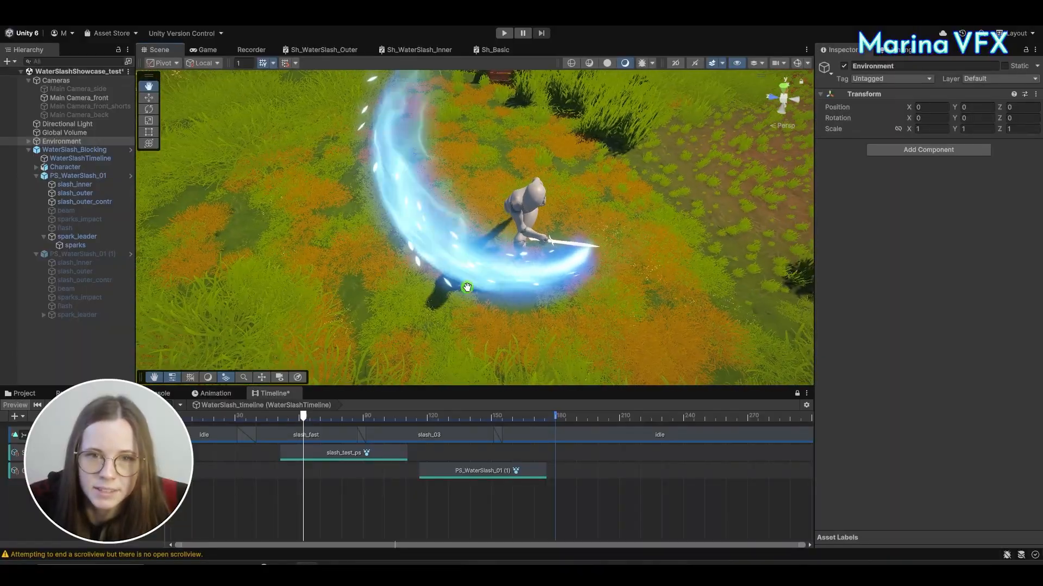
Step: Collapse PS_WaterSlash_01 (1), then open the S_HeatDistortion_Showcase shader graph from StylizedFireShowcase/Shaders and maximize its window
click(36, 254)
click(21, 393)
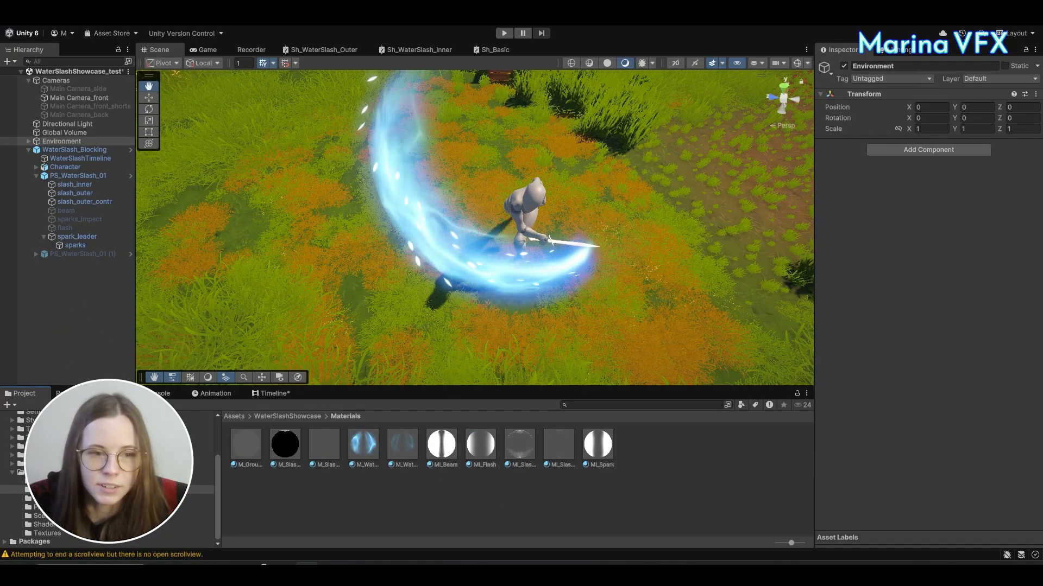
scroll(109, 478, up, 2)
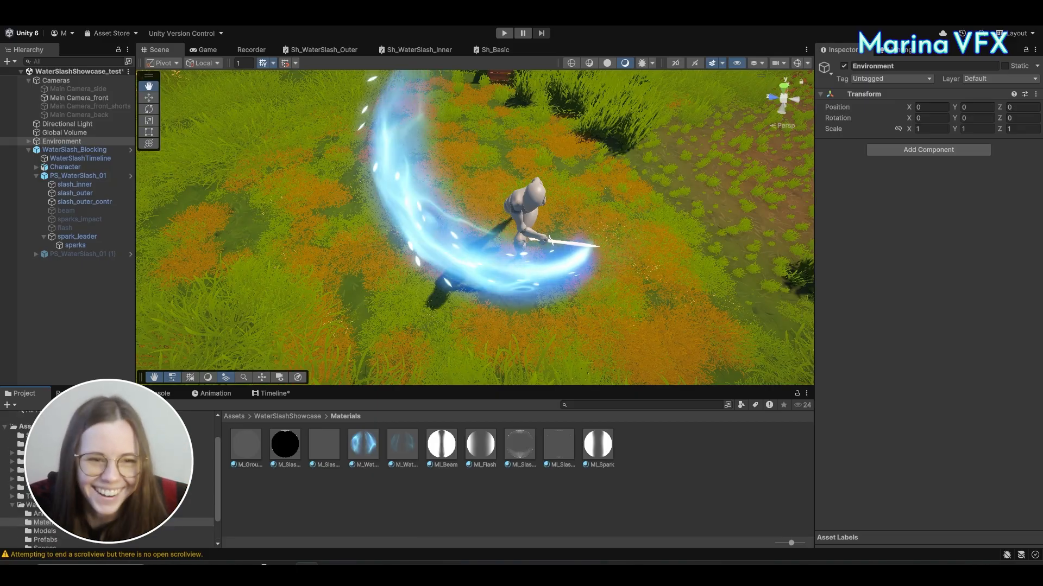
scroll(109, 478, down, 2)
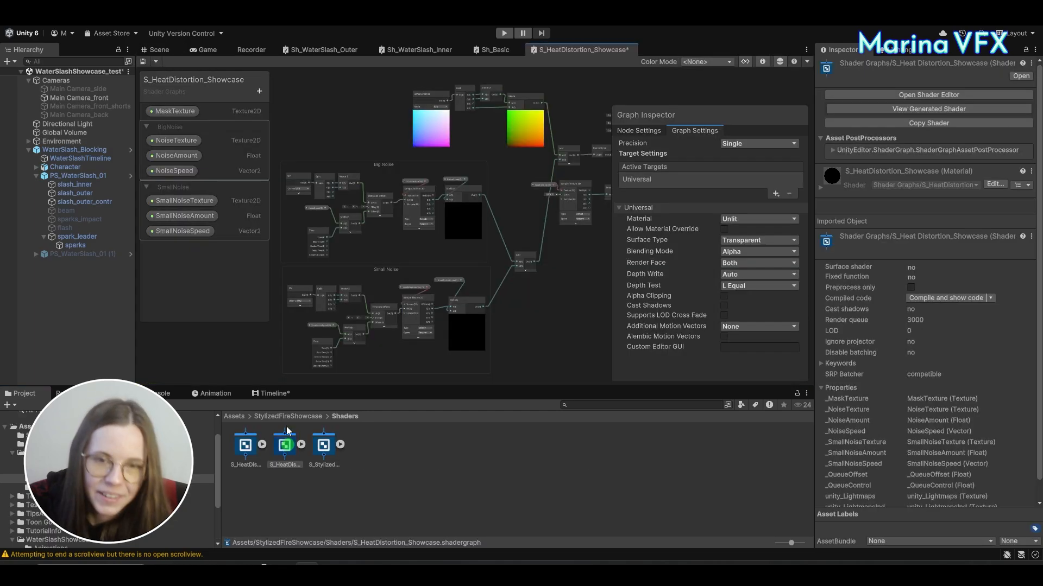
right_click(600, 50)
click(626, 51)
click(510, 308)
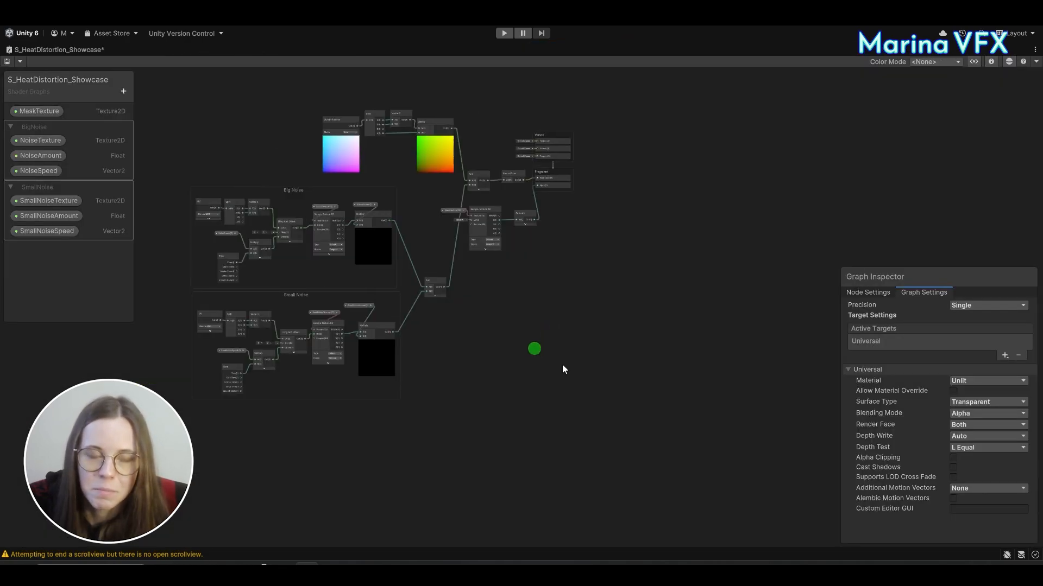
Step: Examine the heat distortion graph's noise groups, screen position nodes and Scene Color output, and restore the normal window layout
middle_drag(136, 202, 303, 254)
drag(300, 250, 604, 461)
drag(621, 332, 531, 305)
scroll(519, 145, up, 5)
drag(709, 202, 685, 184)
click(633, 324)
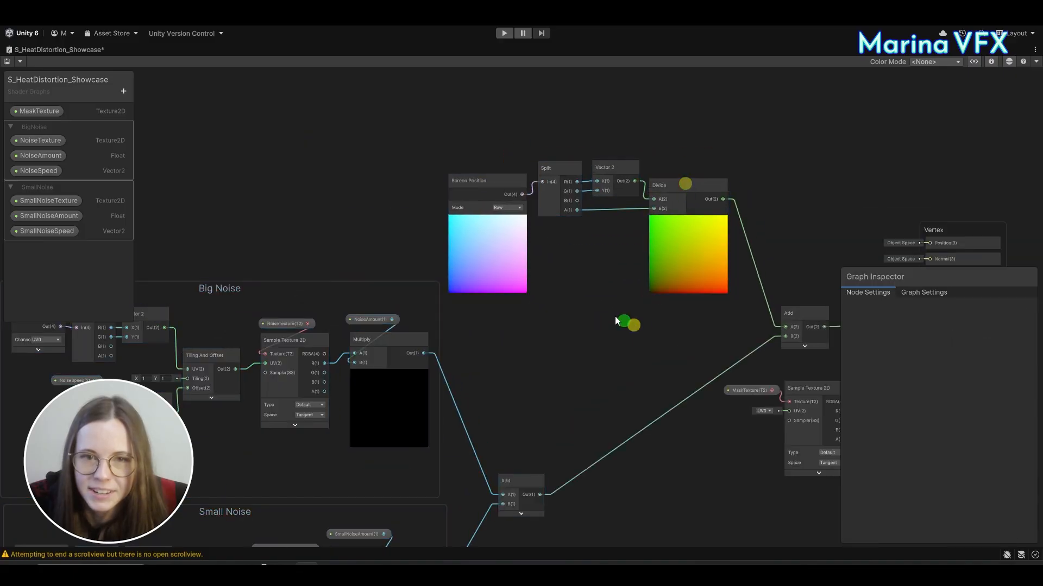
middle_drag(616, 317, 416, 214)
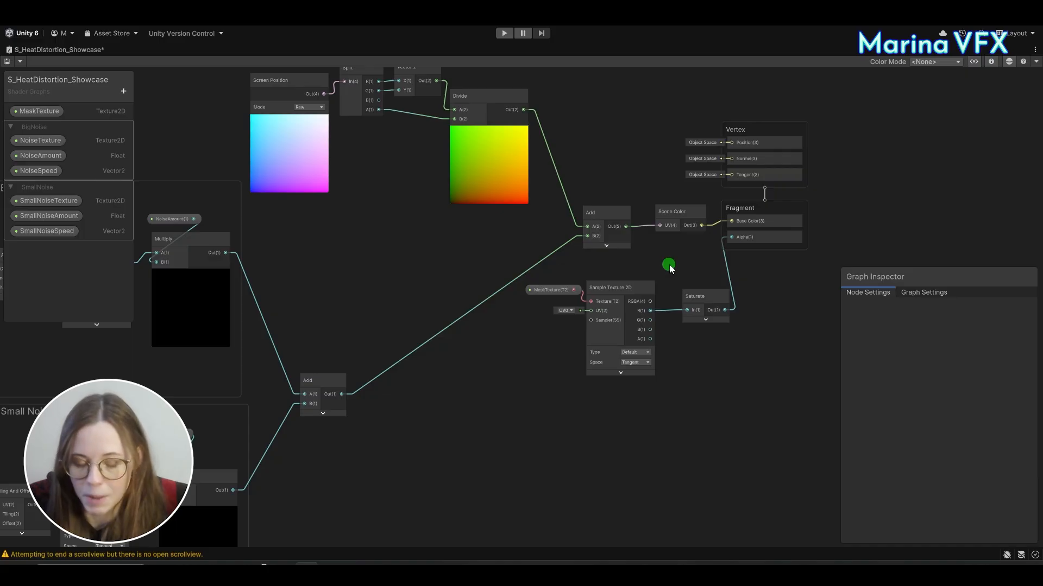
right_click(65, 50)
click(87, 53)
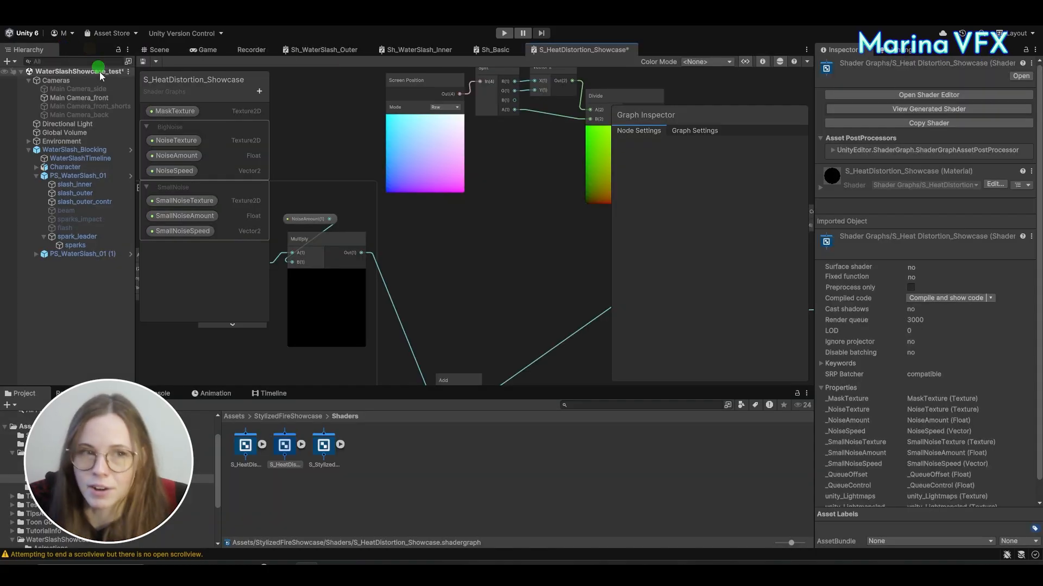
Step: Create a material named M_WaterSlash_Refraction from the S_HeatDistortion_Showcase shader and move it into the WaterSlashShowcase/Materials folder
right_click(283, 448)
mouse_move(326, 139)
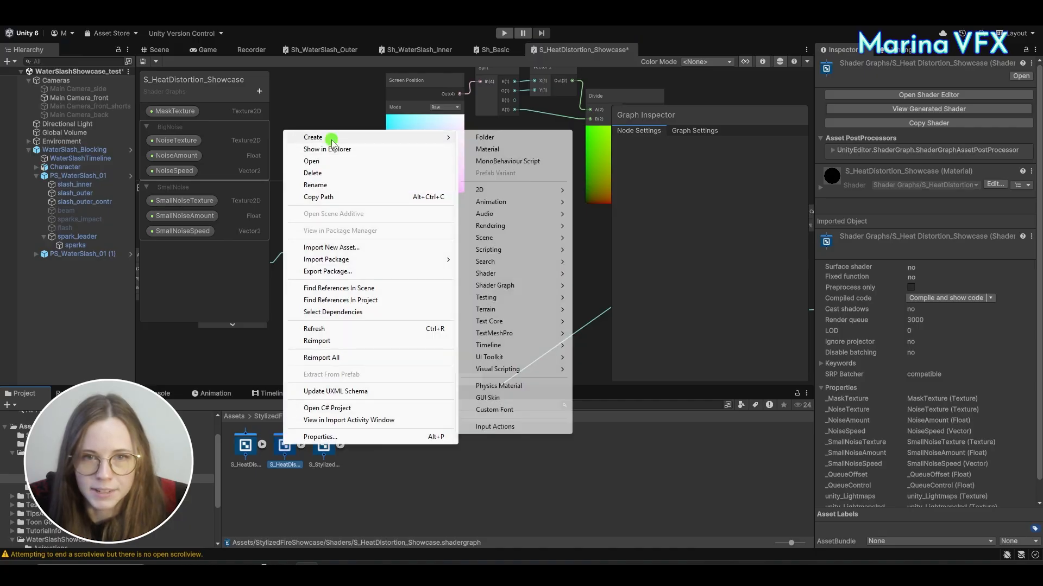
click(513, 149)
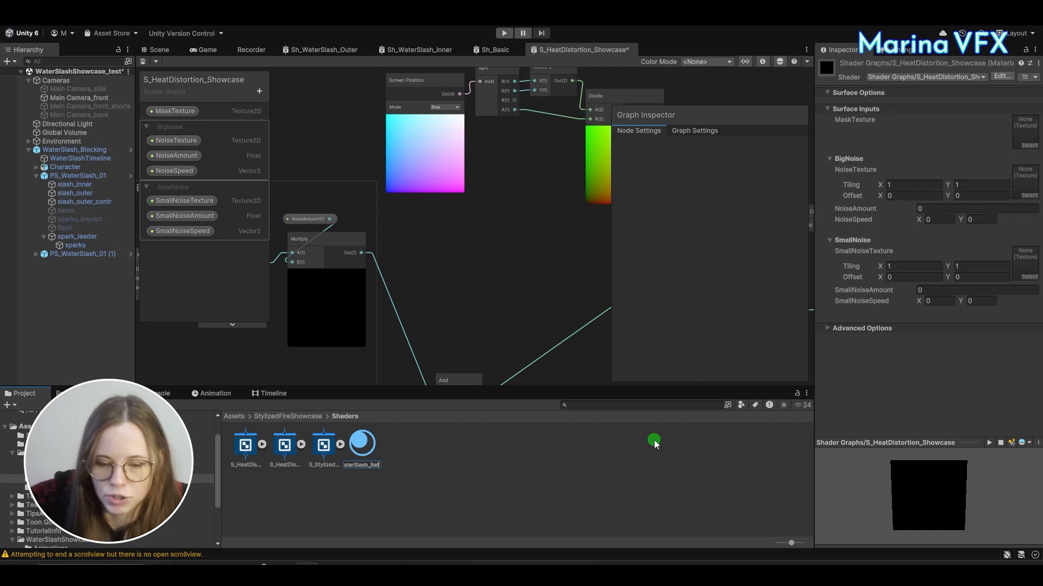
click(654, 443)
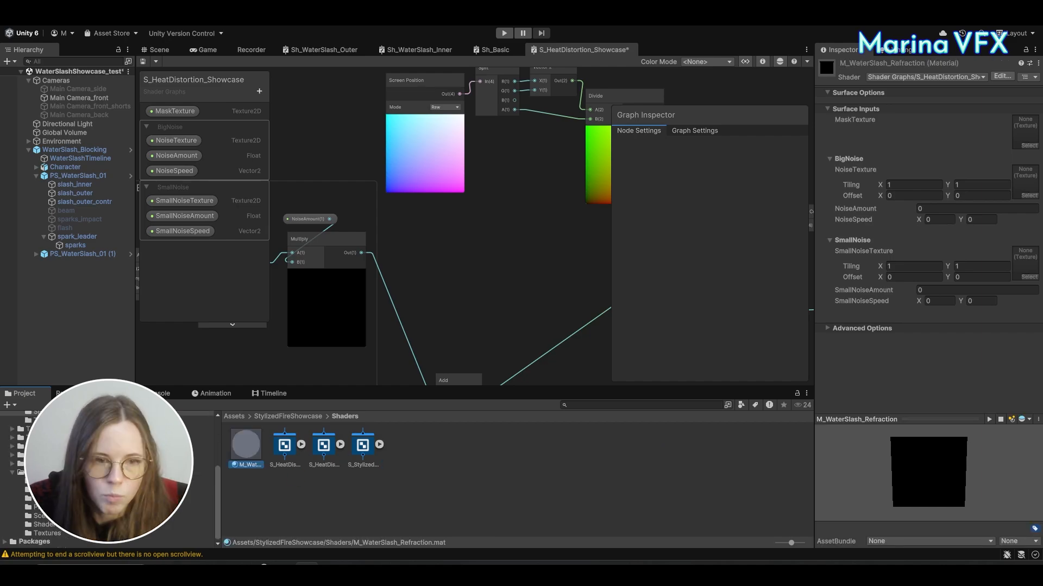
drag(71, 485, 65, 490)
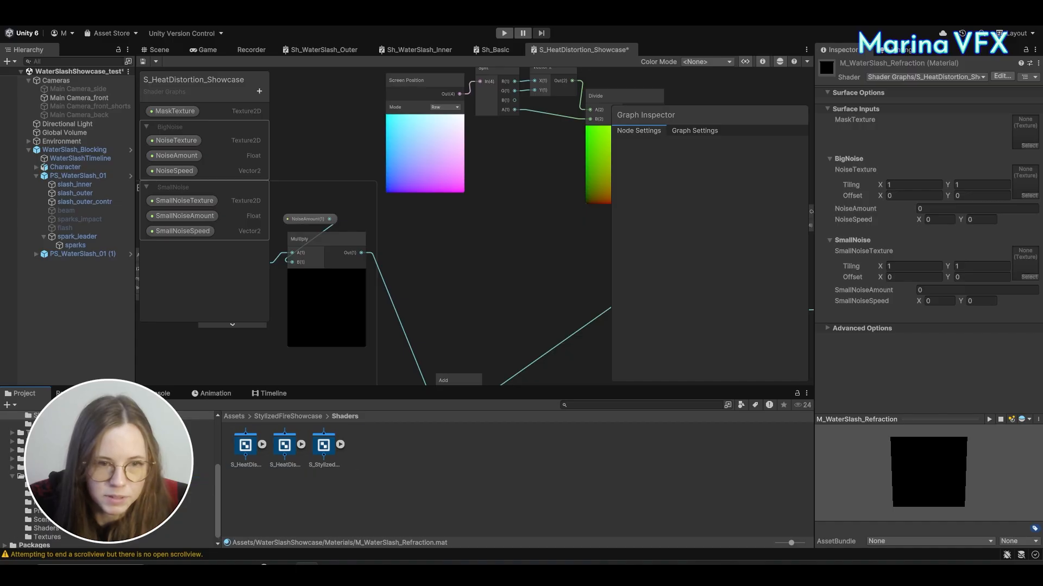
click(65, 491)
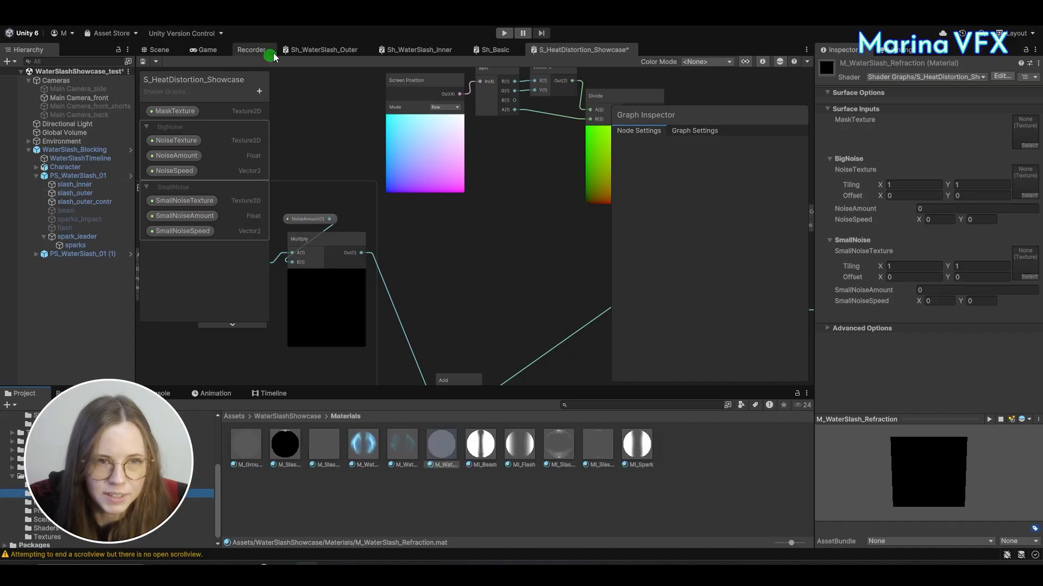
Step: Return to the Scene view and duplicate slash_outer under PS_WaterSlash_01
click(154, 52)
click(75, 194)
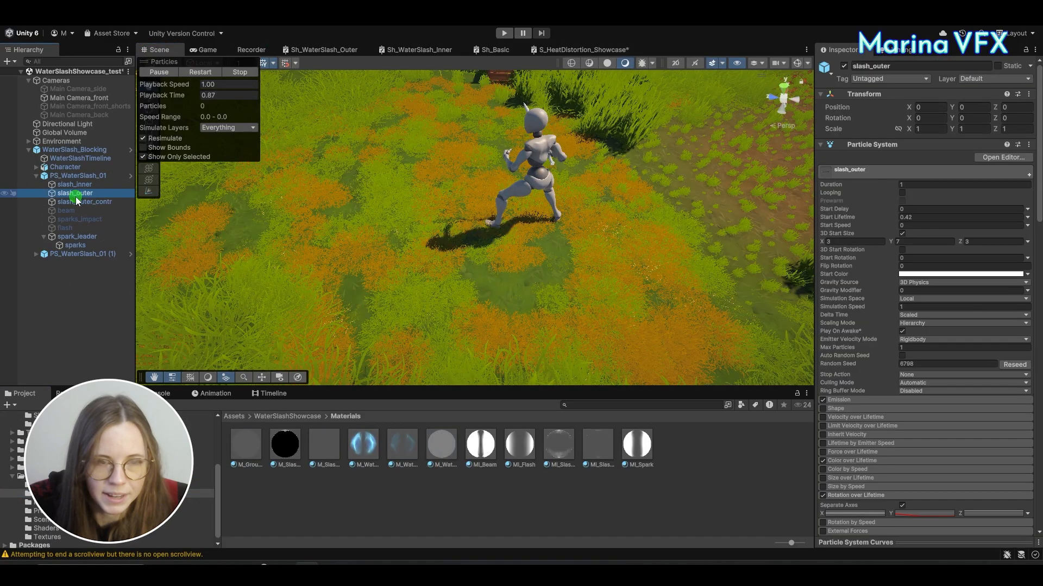
key(ctrl+d)
Step: Assign M_WaterSlash_Refraction as the Renderer material of slash_outer (1)
scroll(867, 441, down, 3)
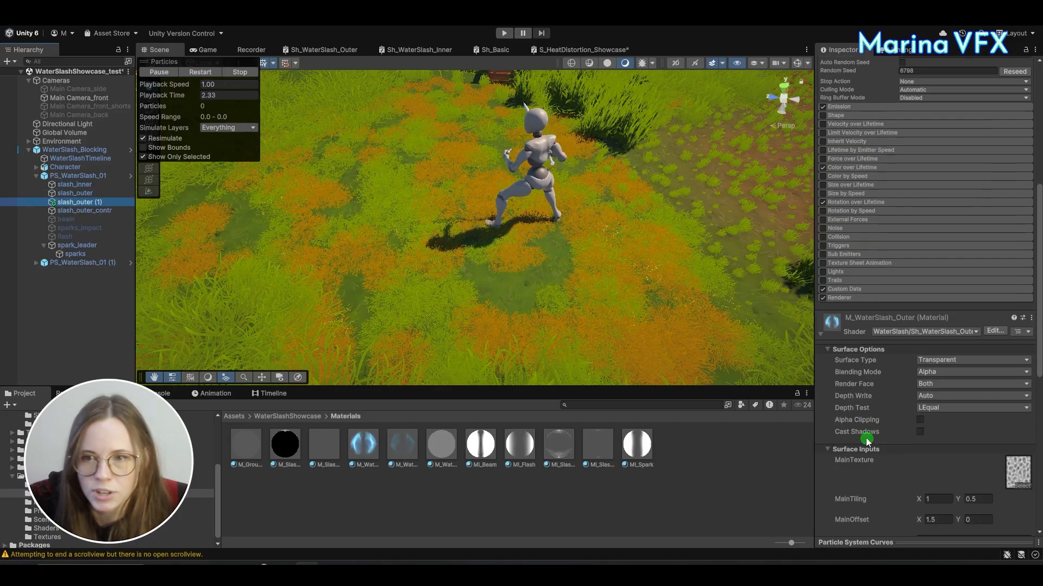
click(851, 298)
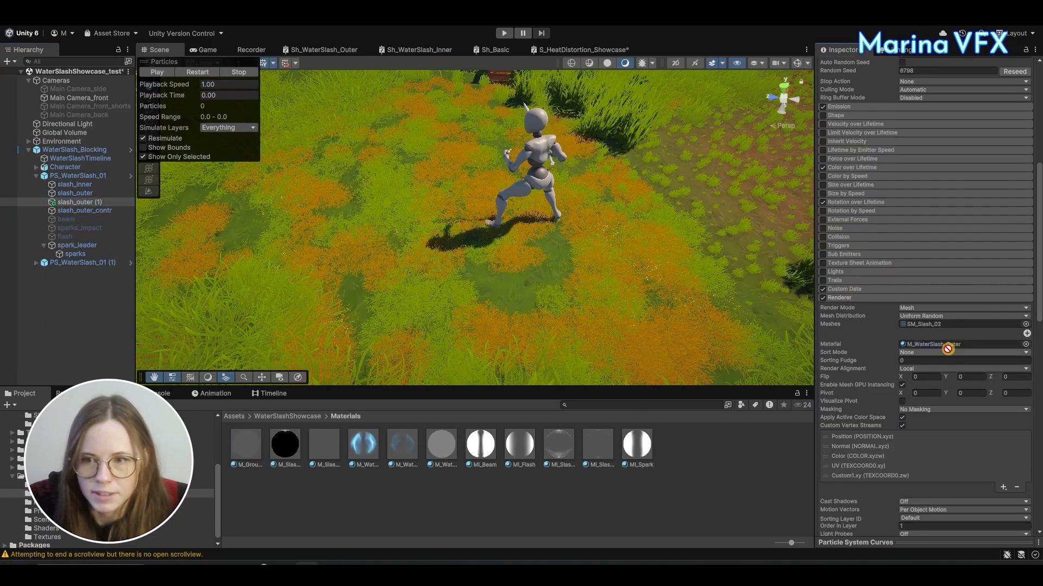
drag(943, 350, 943, 350)
scroll(925, 439, down, 3)
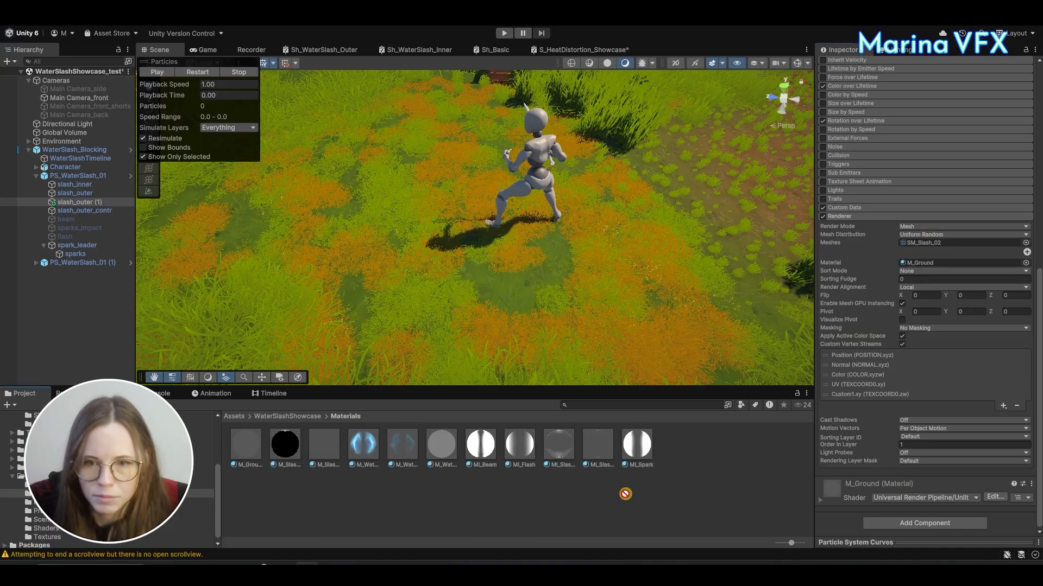
Step: Move the Particles overlay aside, pause the playback at 0.17 and check the slash with wireframe shading before restoring the lit view
drag(160, 62, 735, 281)
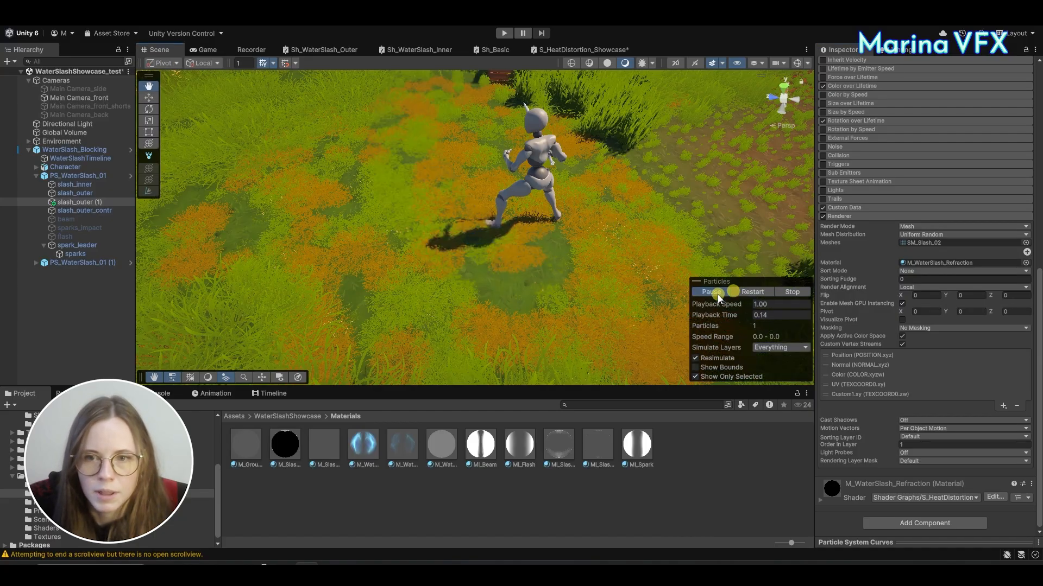
alt+drag(502, 245, 856, 196)
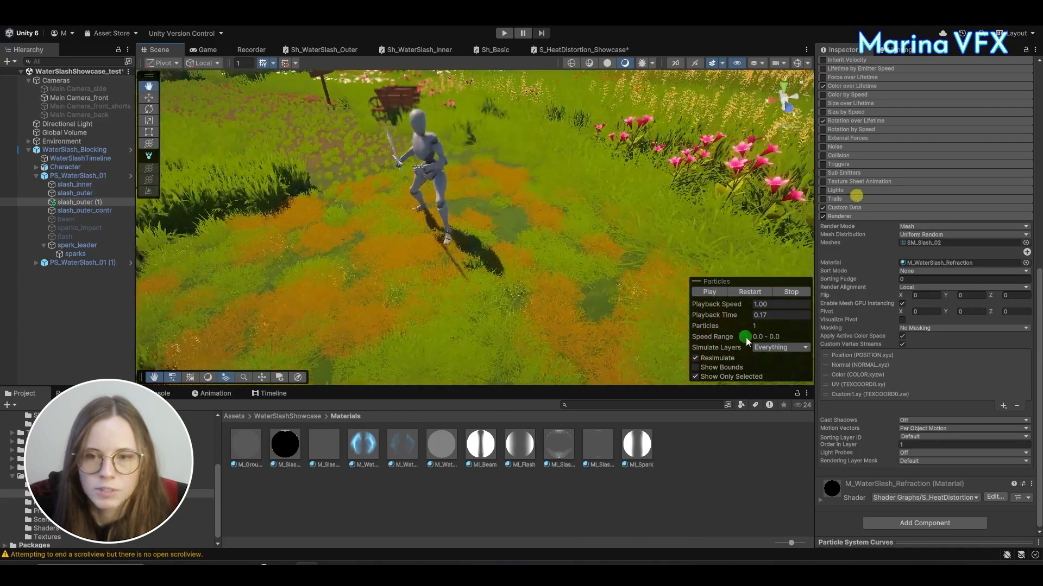
drag(472, 201, 601, 74)
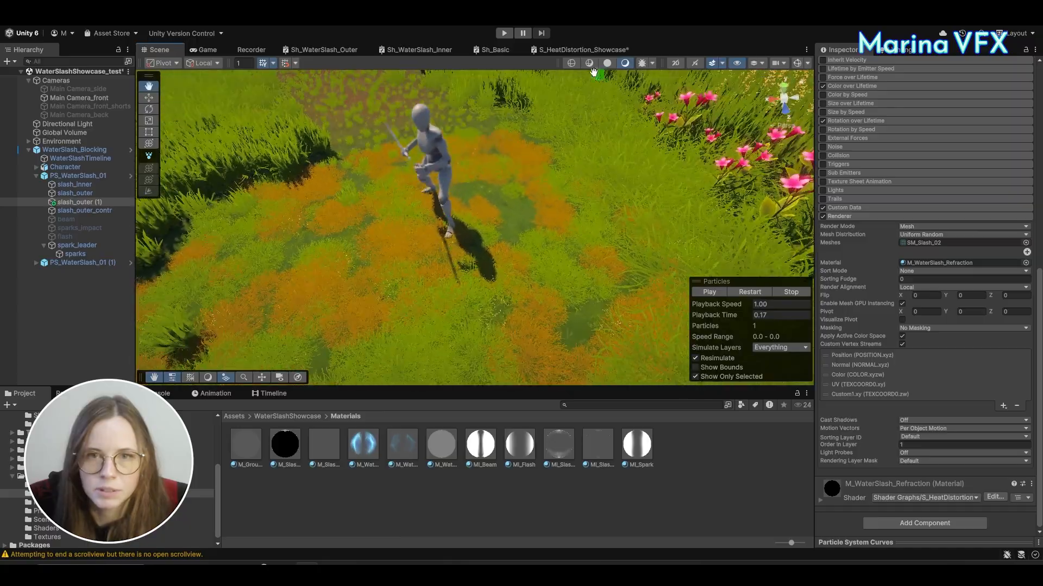
click(590, 64)
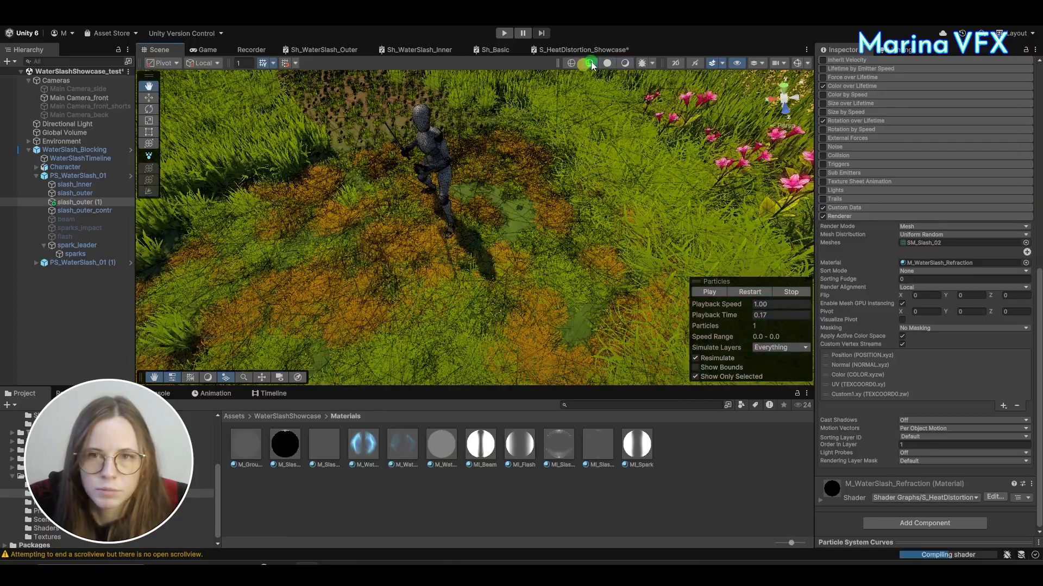
mouse_move(478, 146)
alt+mouse_down()
mouse_move(275, 191)
mouse_move(634, 38)
mouse_move(630, 70)
mouse_move(588, 50)
mouse_move(569, 94)
mouse_move(606, 149)
mouse_move(582, 220)
alt+mouse_up()
click(624, 66)
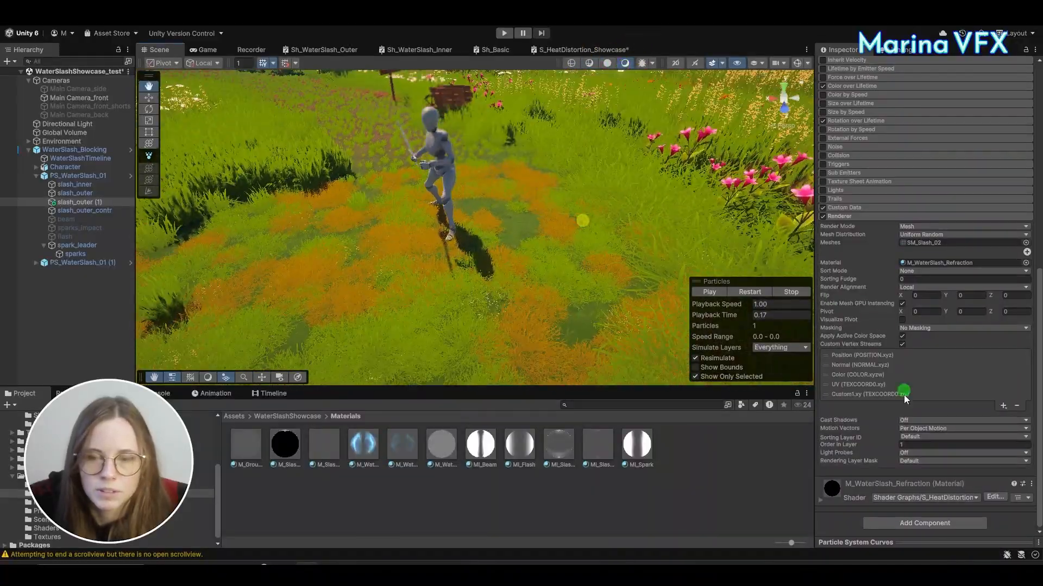
Step: In M_WaterSlash_Refraction, assign Noise_02 as the BigNoise texture and T_Noise_03 as the SmallNoise texture from StylizedFireShowcase/Textures
click(931, 482)
scroll(940, 467, down, 5)
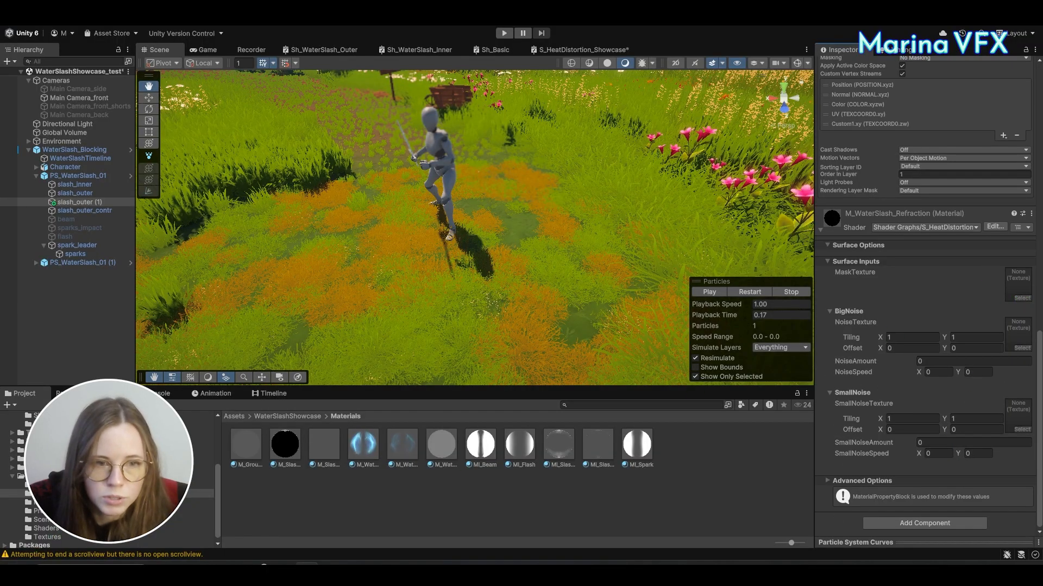
scroll(65, 462, up, 1)
click(54, 448)
click(54, 457)
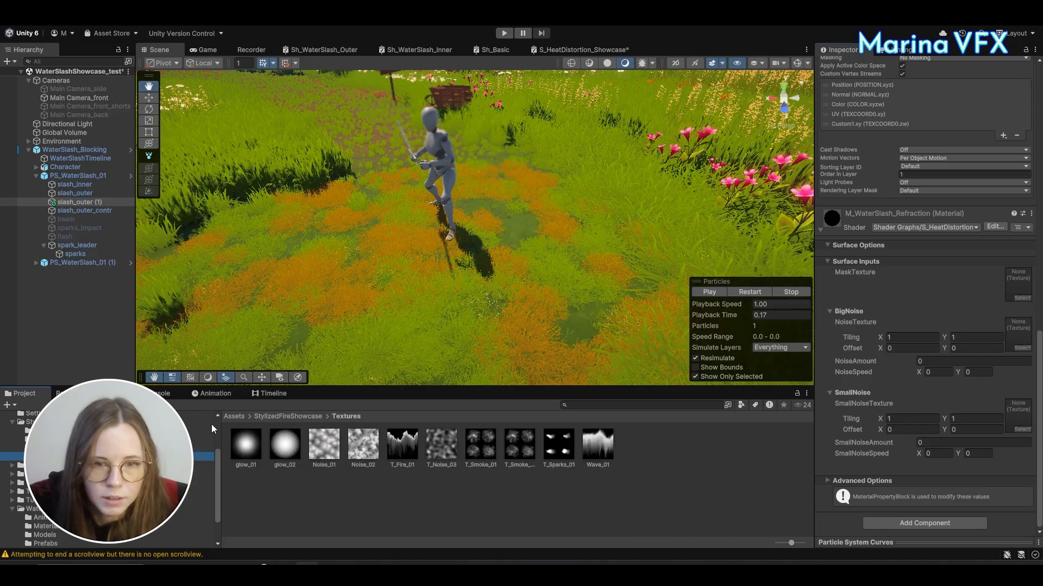
drag(364, 455, 912, 303)
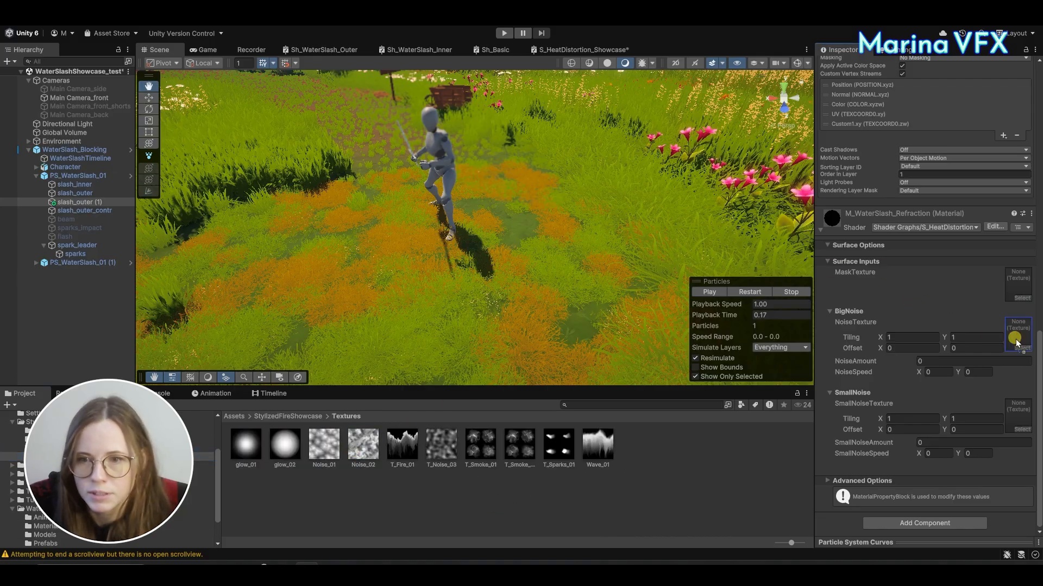
drag(451, 444, 1017, 418)
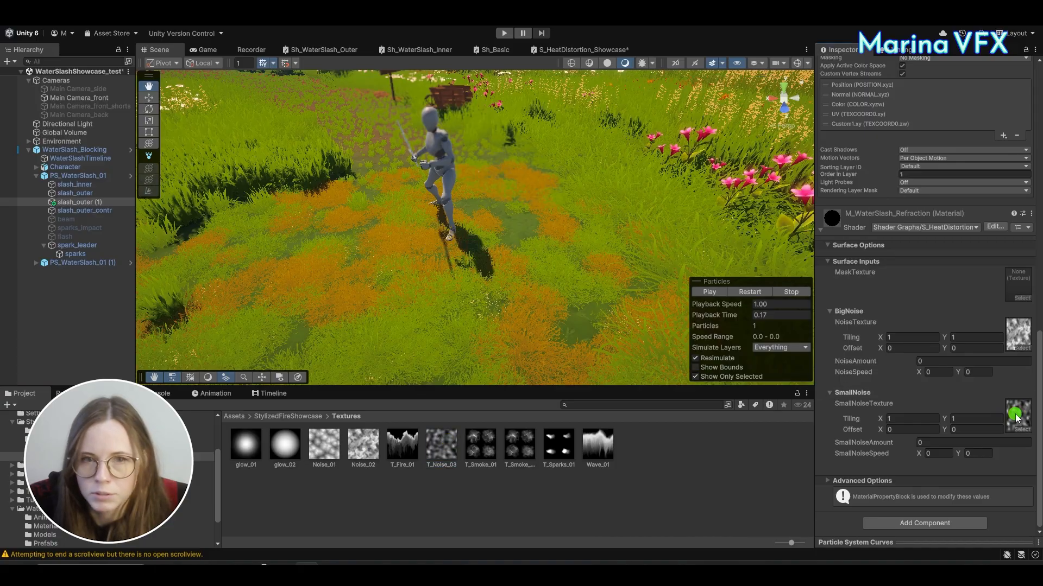
Step: Try a NoiseAmount and SmallNoiseAmount of 0.1 in the refraction material
alt+drag(437, 175, 385, 168)
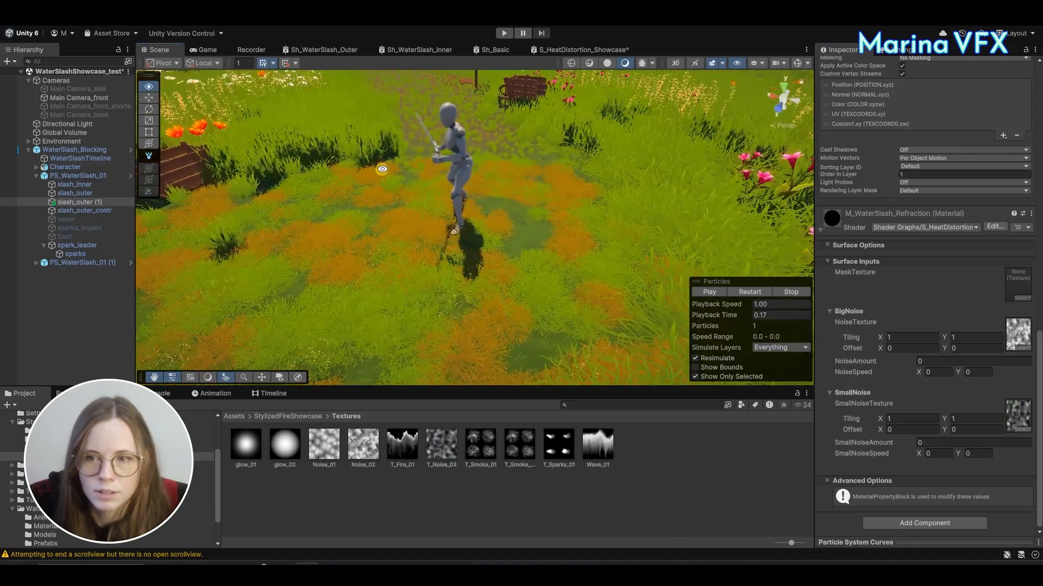
click(939, 359)
text(.1)
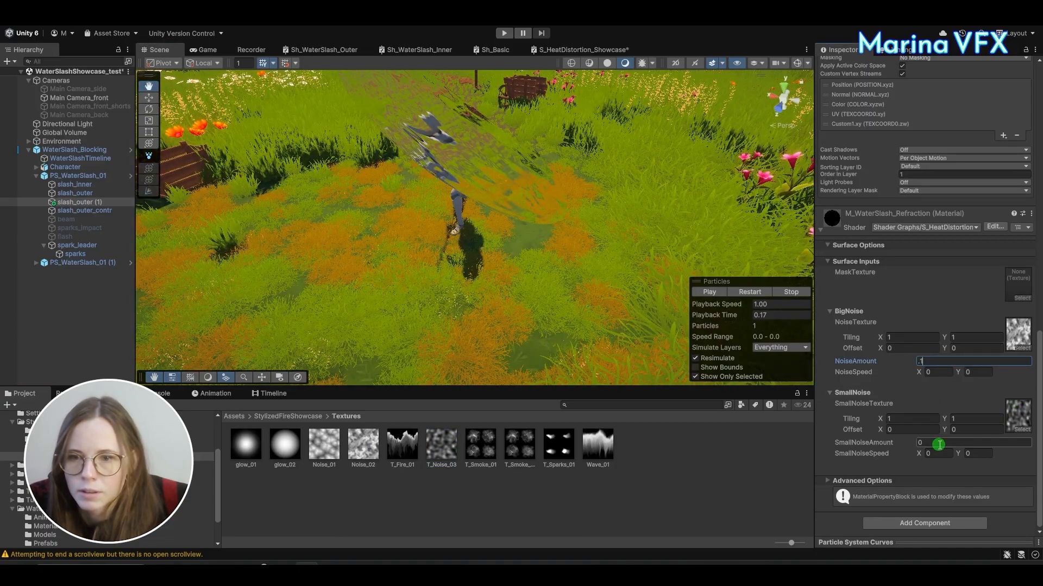
click(939, 444)
text(.1)
alt+drag(633, 238, 568, 243)
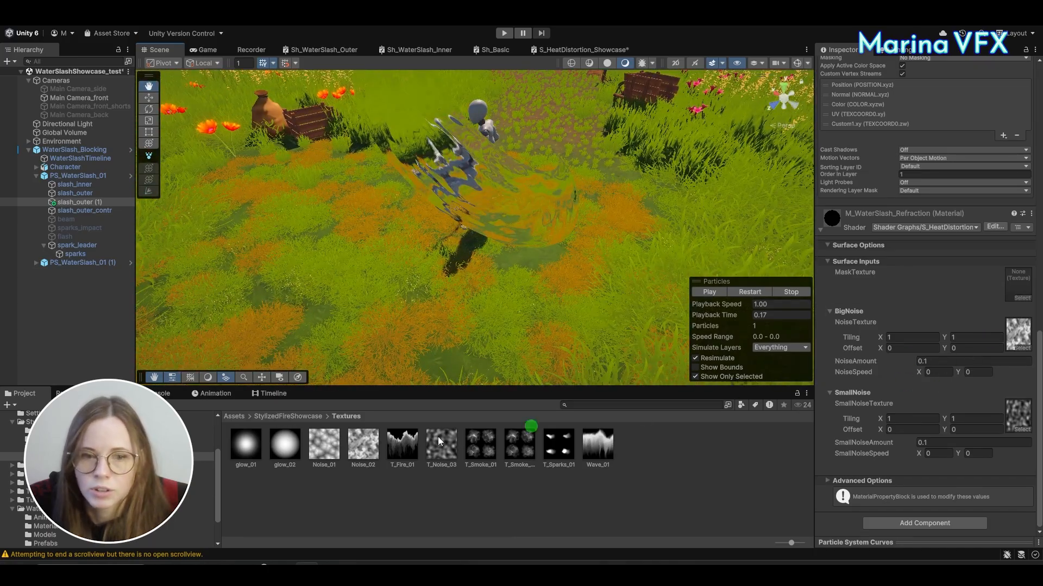
Step: Assign T_mask_01 from WaterSlashShowcase/Textures as the refraction material's MaskTexture
scroll(204, 484, down, 2)
click(58, 535)
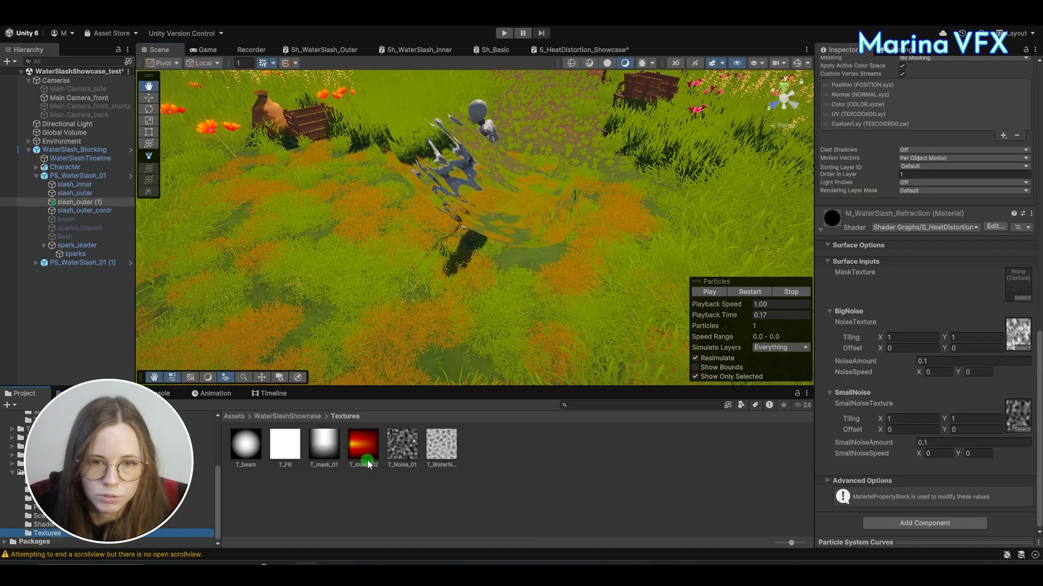
drag(1023, 288, 1022, 285)
Step: Set both noise tilings to 0.5 in X and Y, both noise amounts to 0.05 and the BigNoise speed X to 0.5
alt+drag(491, 231, 640, 174)
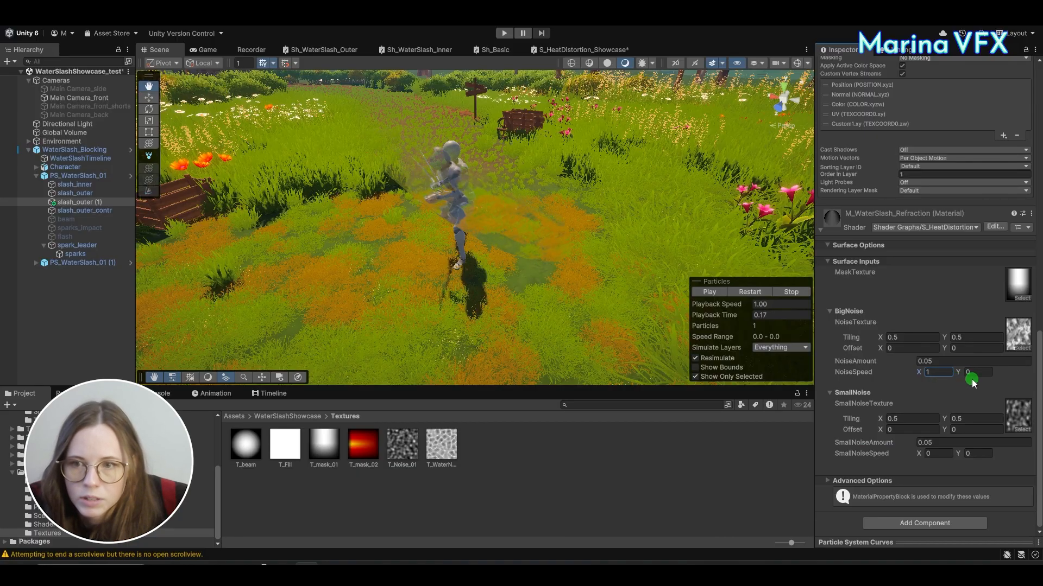
text(0.5)
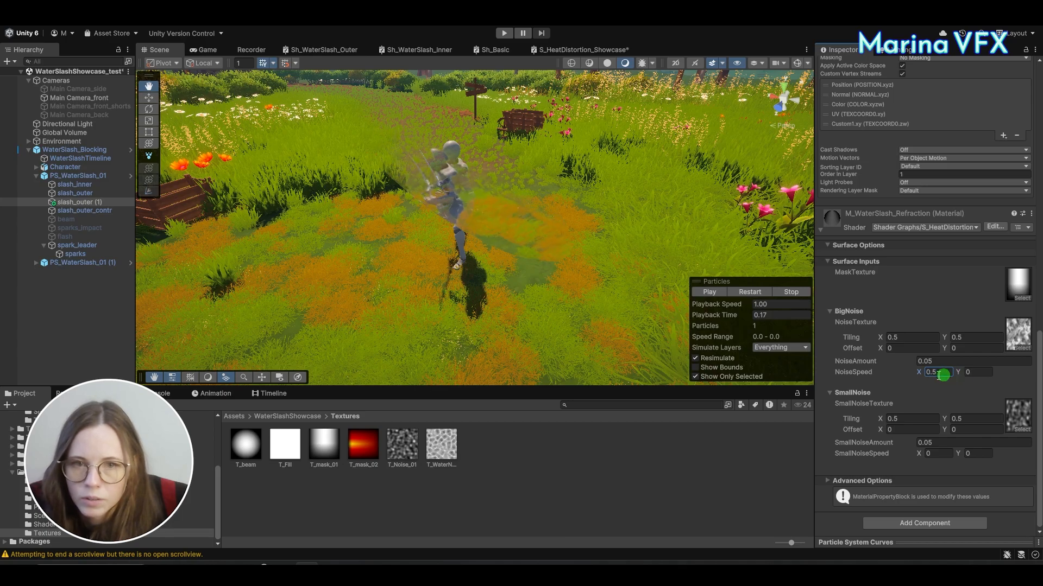
alt+drag(641, 183, 460, 222)
Step: Turn off Show Only Selected for the particle preview and set slash_outer (1)'s Start Delay to 0.2
click(718, 378)
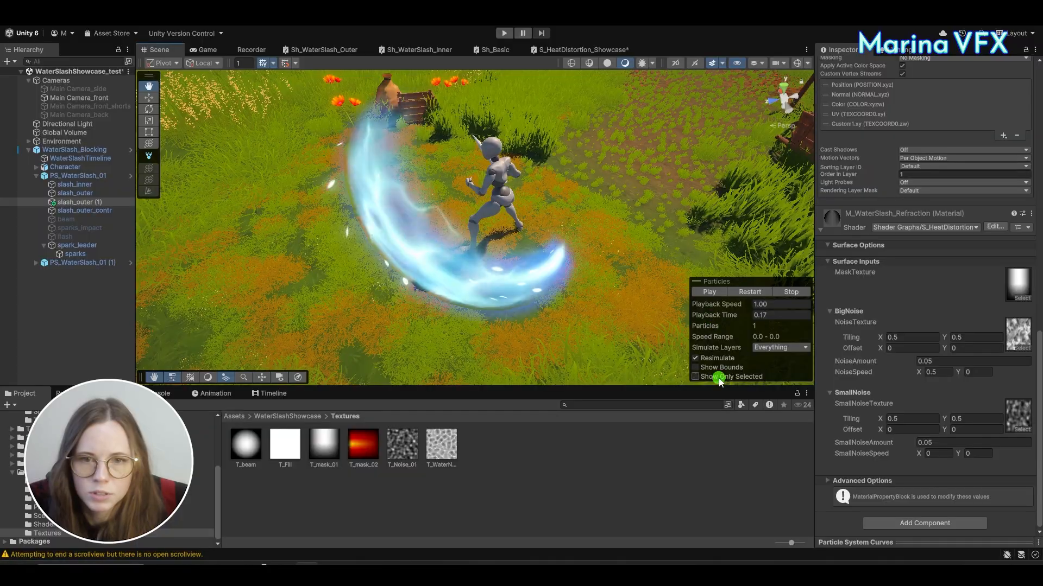
alt+drag(477, 271, 758, 102)
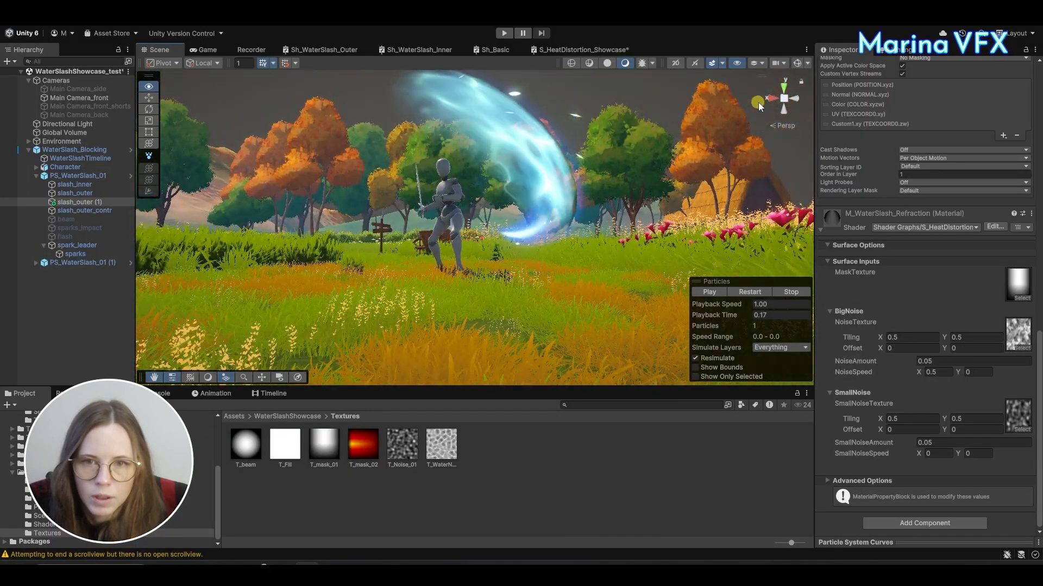
scroll(981, 352, up, 15)
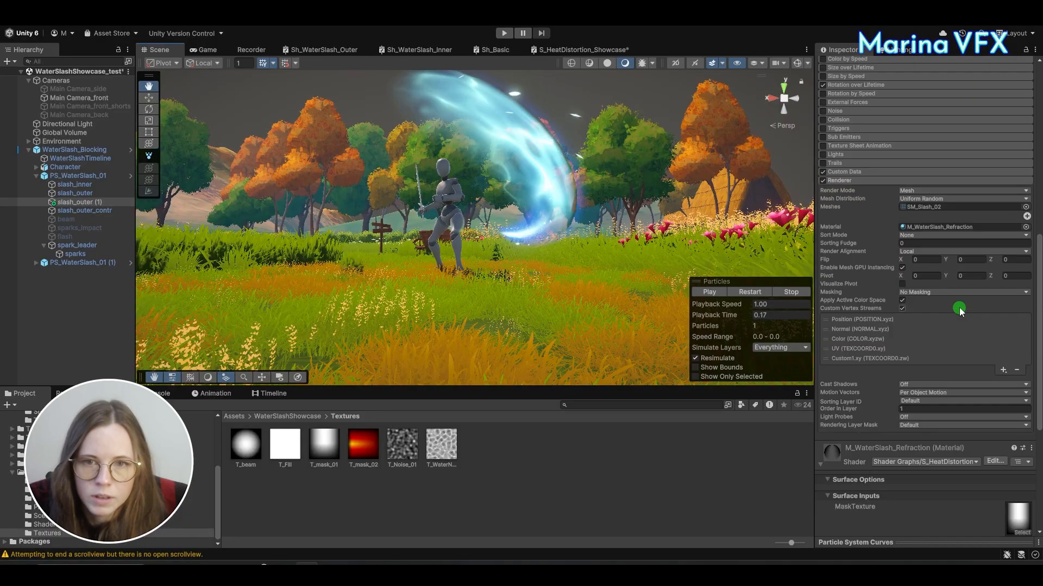
click(922, 209)
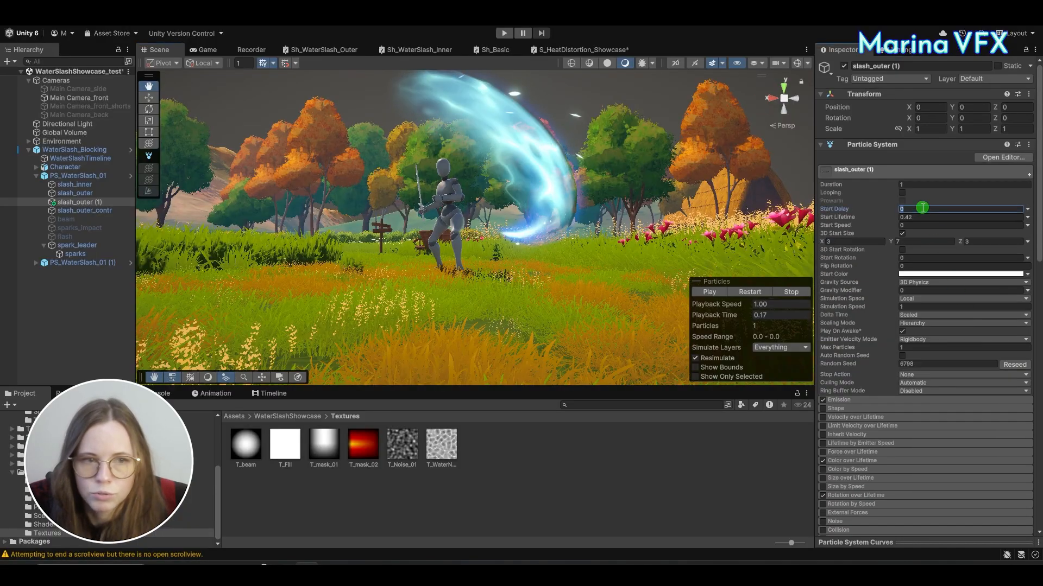
text(2)
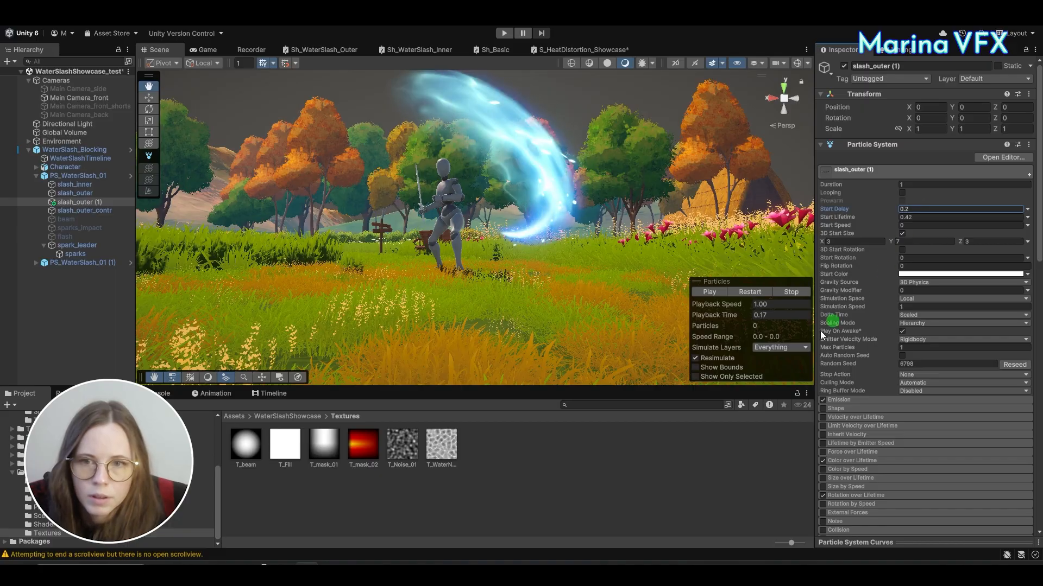
Step: Scrub the particle playback to 0.40 and examine the delayed refraction from several angles
alt+drag(665, 217, 667, 359)
mouse_move(729, 314)
mouse_down()
mouse_move(798, 321)
mouse_move(726, 334)
mouse_move(832, 306)
mouse_move(744, 325)
mouse_up()
alt+drag(662, 266, 418, 243)
scroll(523, 228, up, 3)
scroll(429, 245, down, 3)
drag(726, 317, 791, 319)
scroll(915, 361, down, 5)
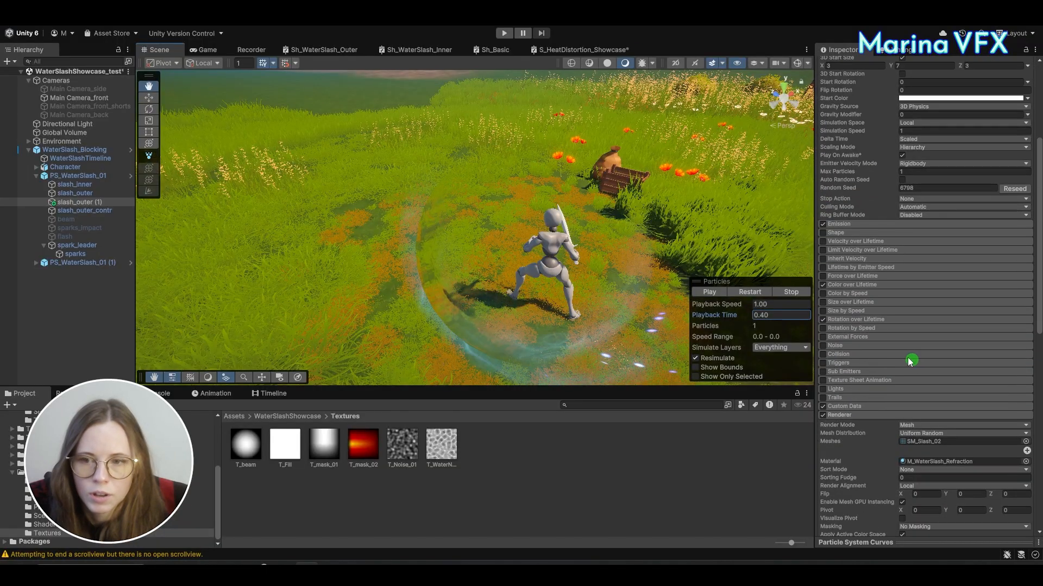
Step: Maximize the S_HeatDistortion_Showcase graph and spread the mask nodes and master stack apart to make room before the Alpha input
click(579, 49)
right_click(580, 50)
click(600, 59)
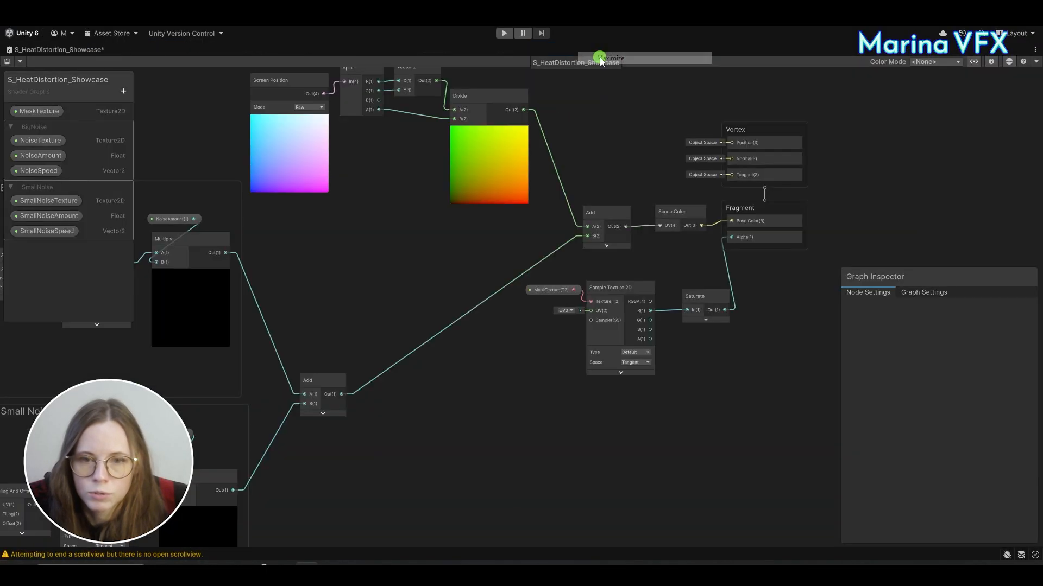
scroll(622, 296, down, 2)
middle_drag(684, 378, 471, 399)
drag(516, 157, 565, 284)
scroll(533, 195, up, 3)
drag(528, 204, 743, 206)
scroll(516, 312, up, 1)
middle_drag(505, 318, 542, 188)
drag(244, 257, 450, 327)
drag(465, 276, 420, 381)
middle_drag(447, 291, 409, 277)
Step: Add a Vertex Color node between the Scene Color and Saturate nodes
click(423, 284)
key(space)
text(vertex)
double_click(468, 229)
click(478, 335)
drag(458, 300, 378, 272)
Step: Add a Split node beside Vertex Color and connect the vertex color output to it
click(477, 283)
key(space)
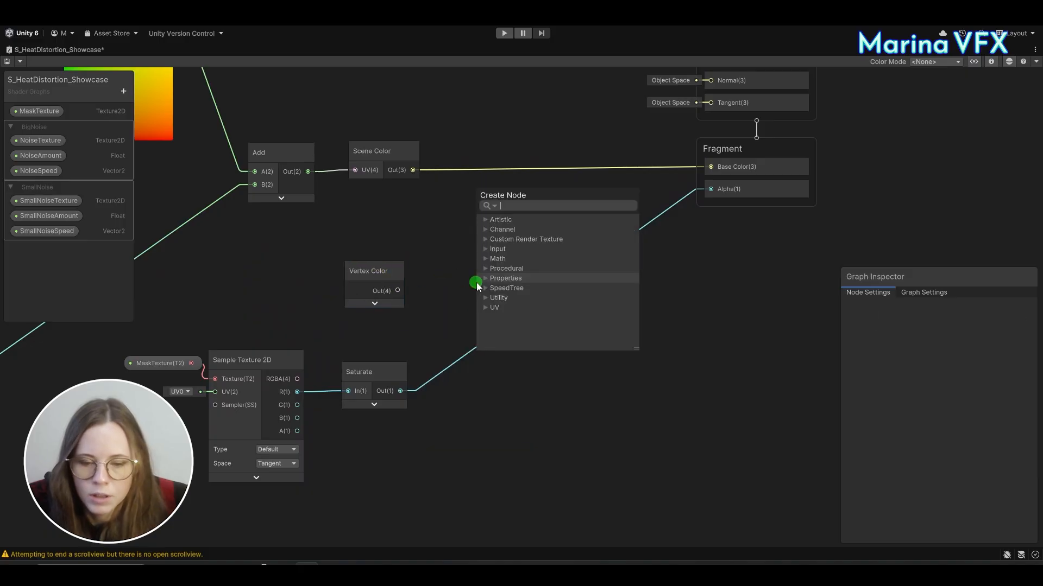
text(split)
double_click(505, 230)
drag(397, 291, 485, 327)
drag(503, 308, 444, 263)
Step: Multiply Split's A channel by the Saturate output, connect the result to the Fragment Alpha and save the graph
click(628, 363)
key(space)
text(mult)
double_click(660, 347)
drag(474, 322, 552, 347)
click(682, 434)
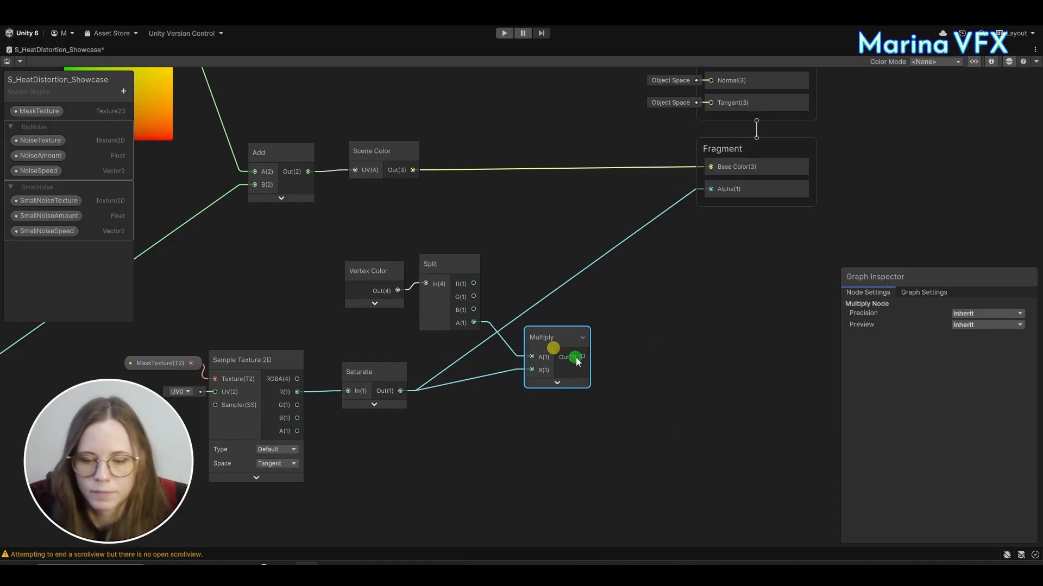
Step: Restore the window layout, return to the Scene view and scrub the particle playback to 0.35 to inspect the refraction
right_click(102, 50)
click(115, 58)
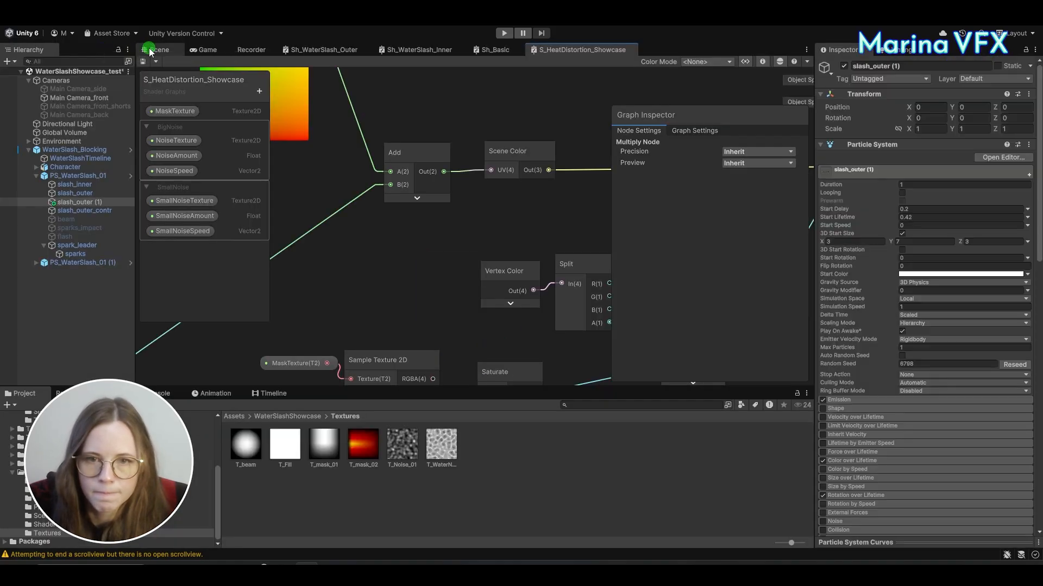
click(151, 49)
drag(731, 317, 709, 311)
alt+drag(462, 271, 522, 287)
Step: Try a 3D Start Size of 4 in X and Z for slash_outer (1)
click(946, 239)
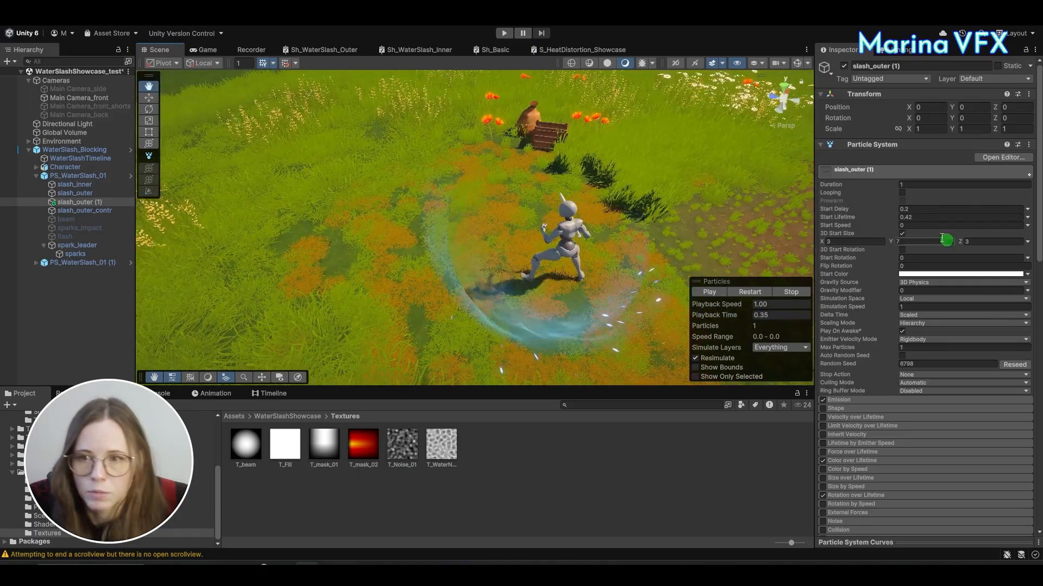
click(870, 241)
text(4)
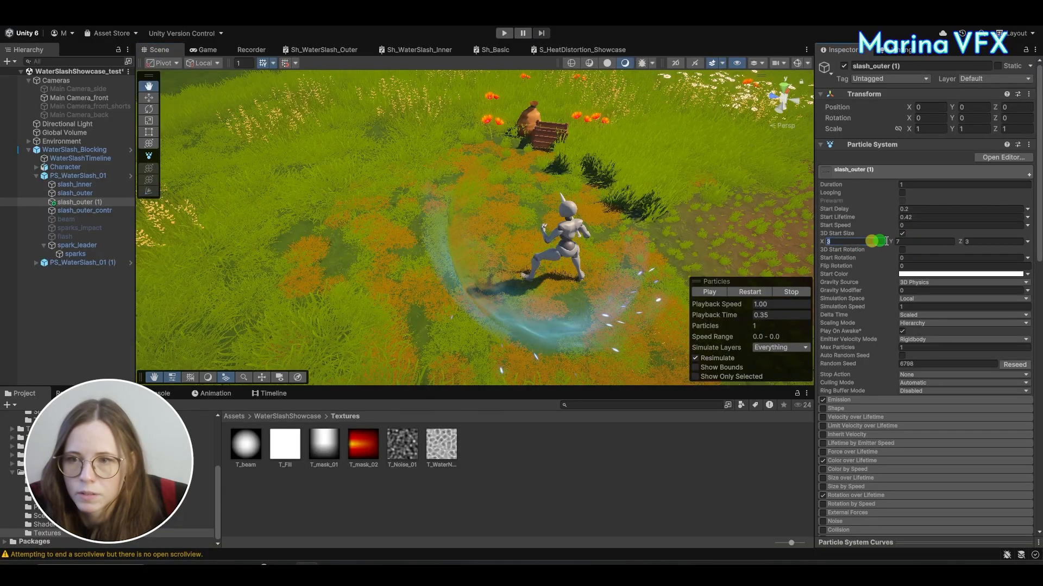
click(980, 243)
text(4)
Step: Set slash_outer (1)'s 3D Start Size to 3.5 in X and Z and check the slash from the side and above
click(872, 241)
text(3.5)
click(977, 241)
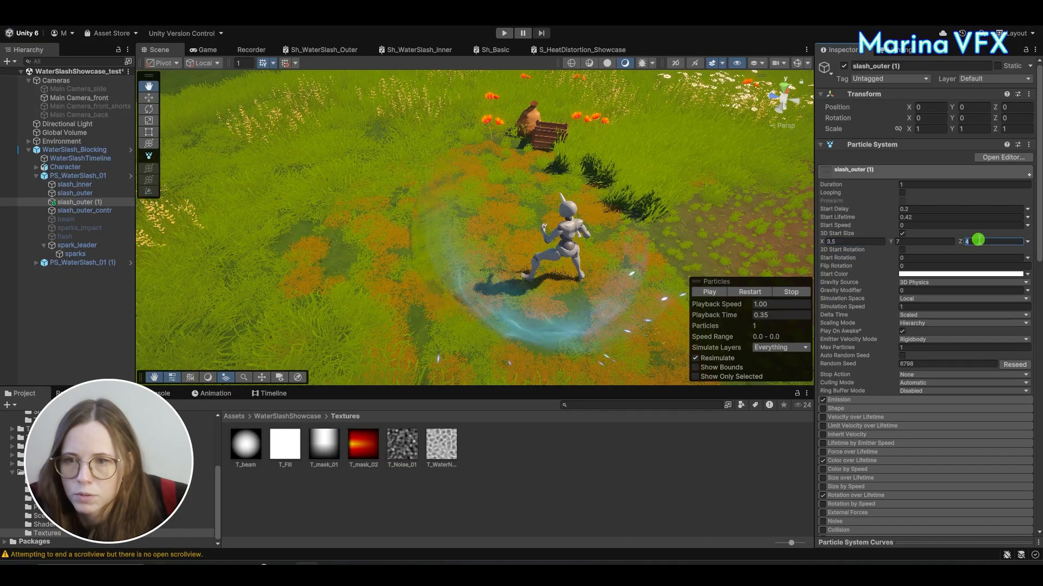
text(3.5)
alt+drag(555, 232, 684, 131)
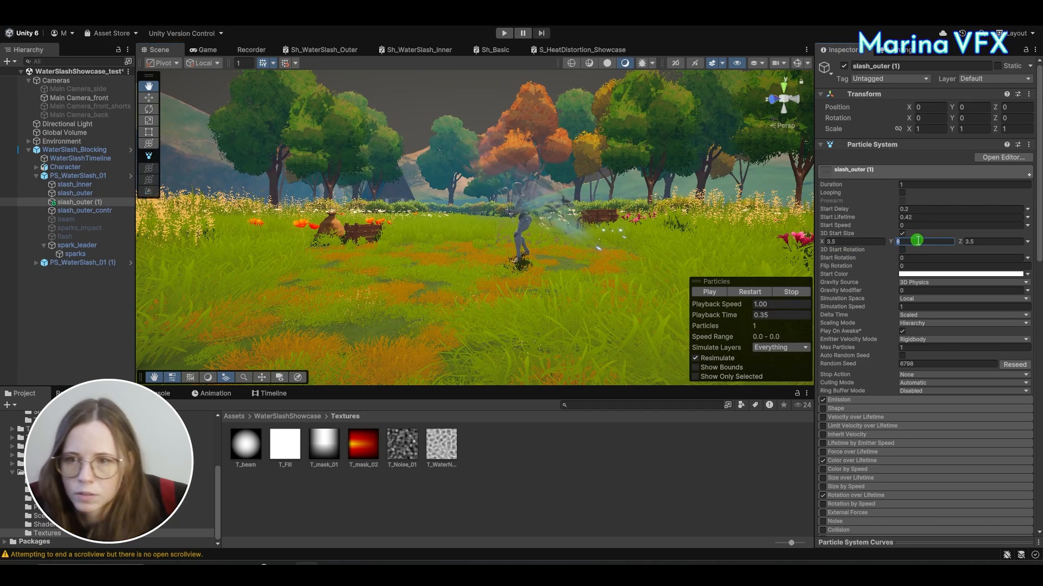
alt+drag(575, 217, 489, 318)
Step: Reopen the S_HeatDistortion_Showcase graph maximized and enable Allow Material Override in its graph settings
scroll(878, 368, down, 16)
scroll(985, 382, down, 5)
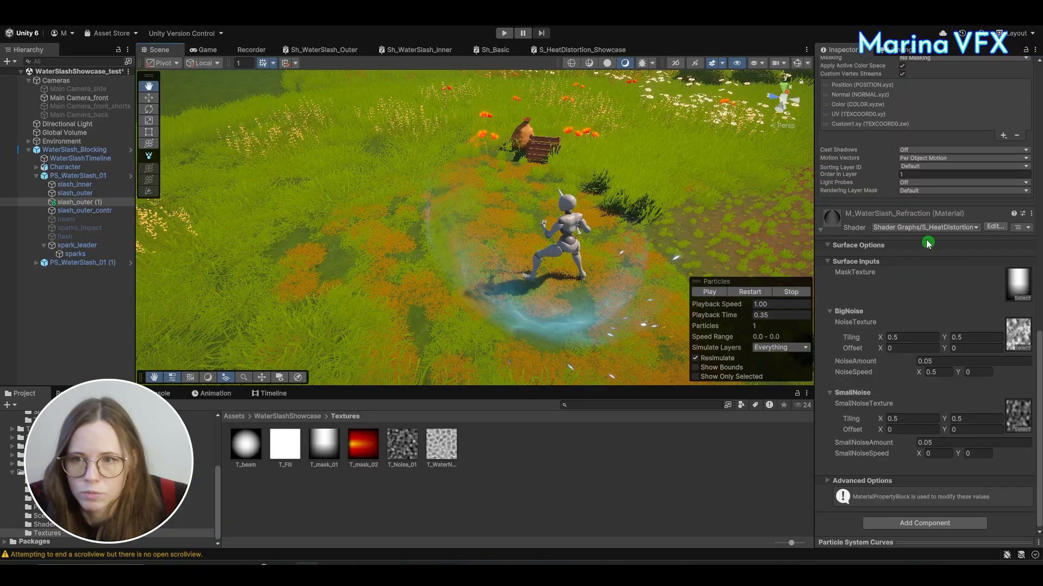
click(595, 52)
right_click(613, 53)
click(624, 55)
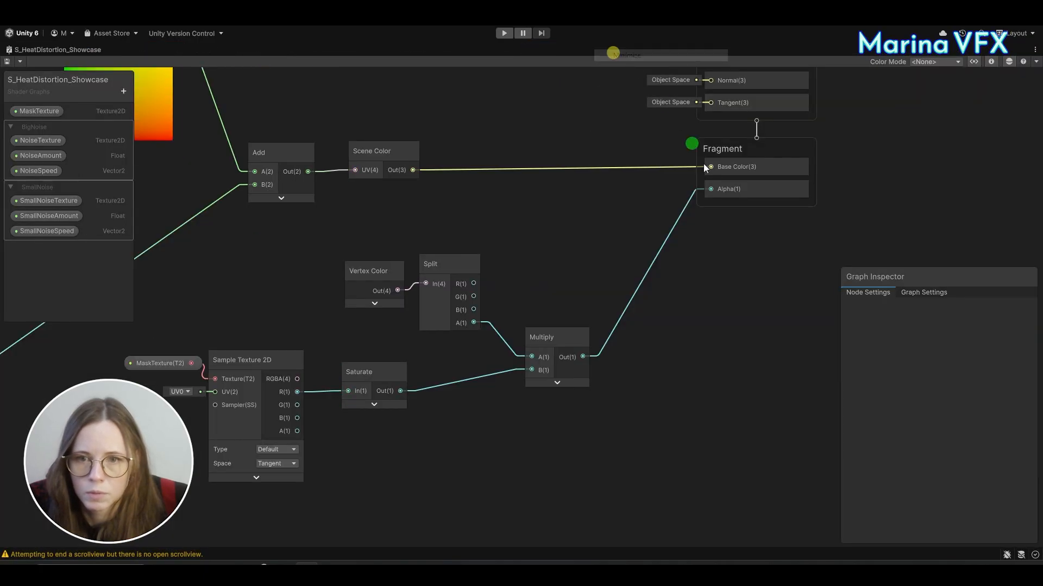
click(923, 293)
click(954, 392)
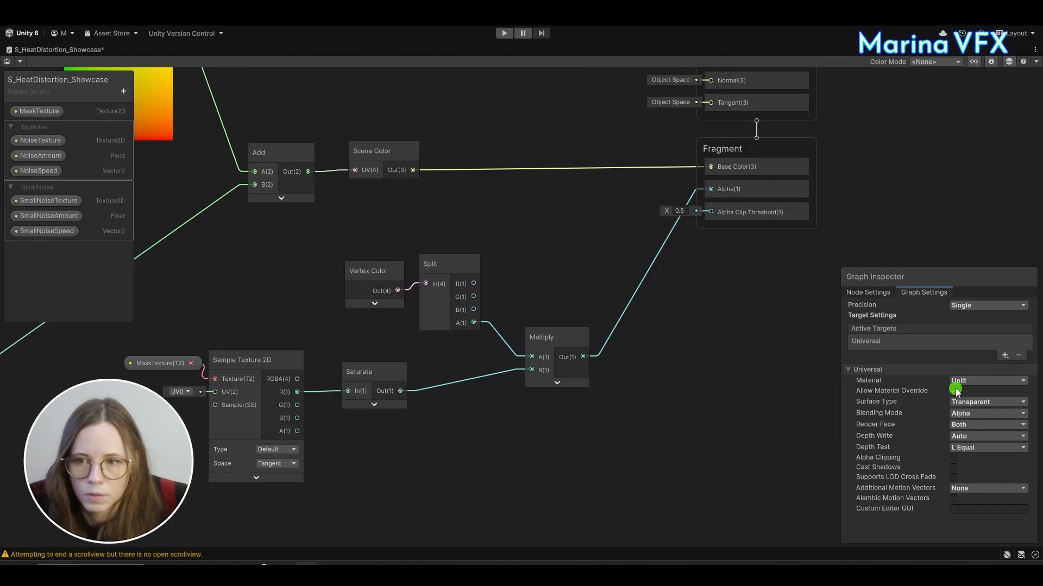
Step: Restore the window layout from the maximized graph and return to the Scene view
right_click(35, 52)
click(66, 59)
click(159, 52)
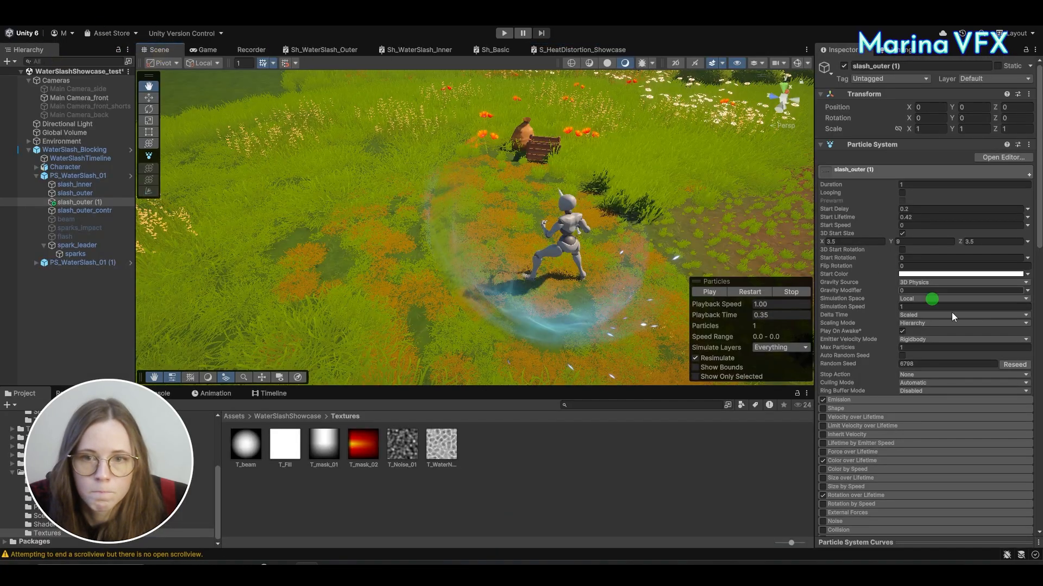
Step: Set M_WaterSlash_Refraction's Render Face to Front and replay the effect from a higher angle
scroll(953, 317, down, 15)
click(968, 368)
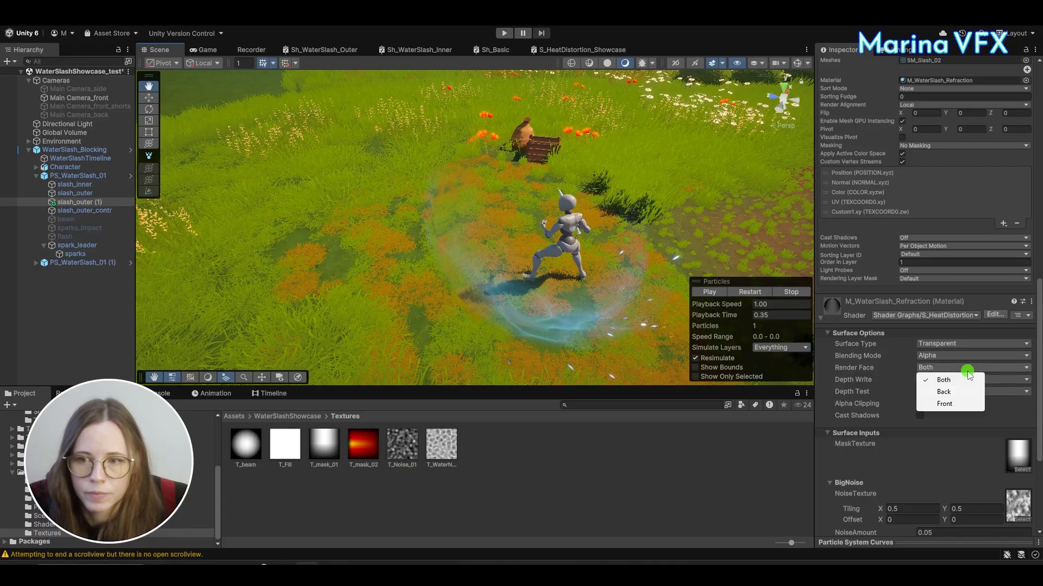
click(949, 404)
alt+drag(485, 217, 483, 278)
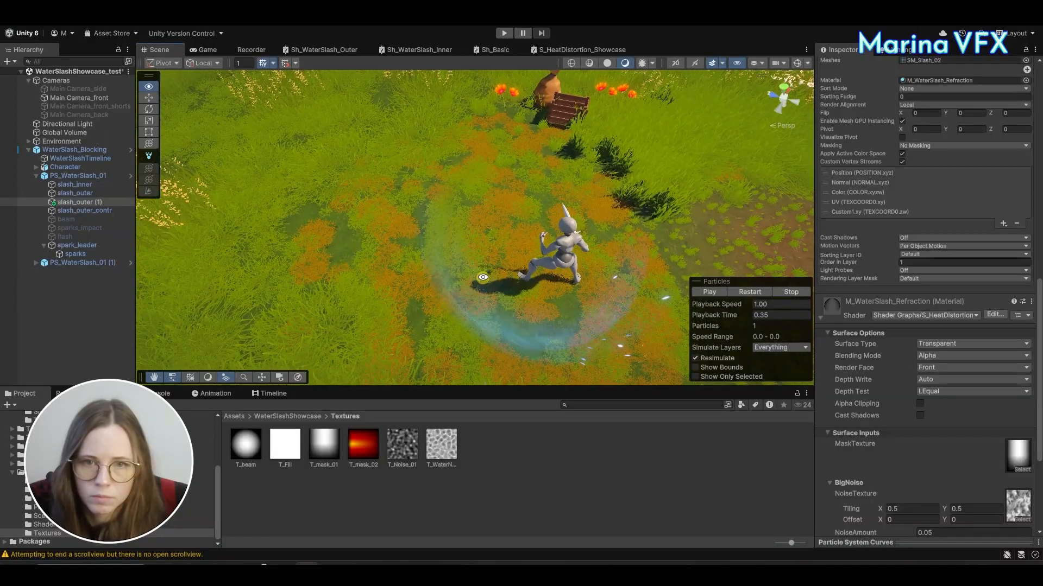
click(752, 292)
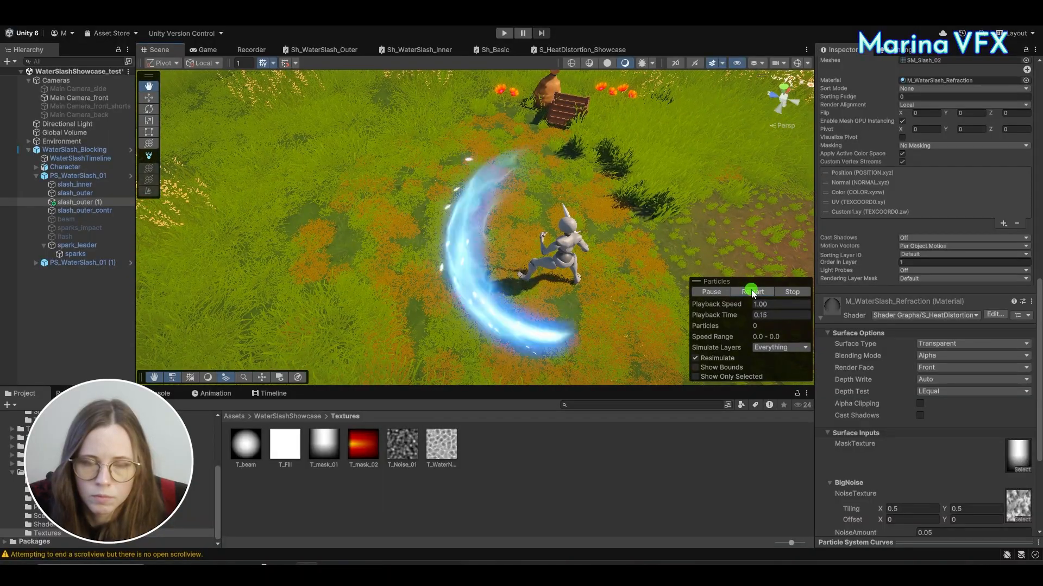
click(752, 292)
Step: Switch slash_outer (1)'s Rotation over Lifetime to constant values with Y at 250, replay the effect and scrub playback to 0.41
scroll(977, 266, up, 15)
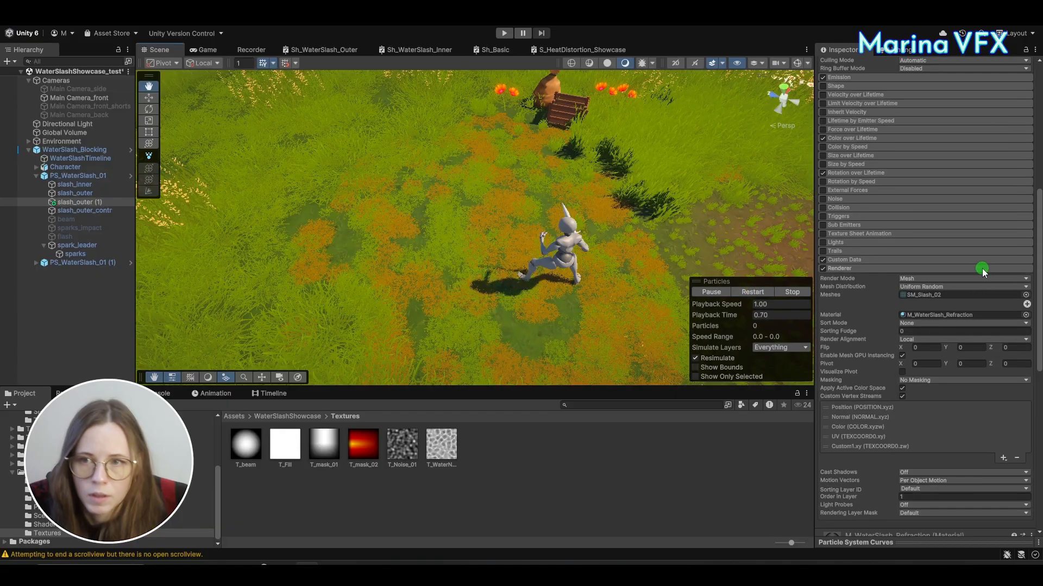
click(840, 410)
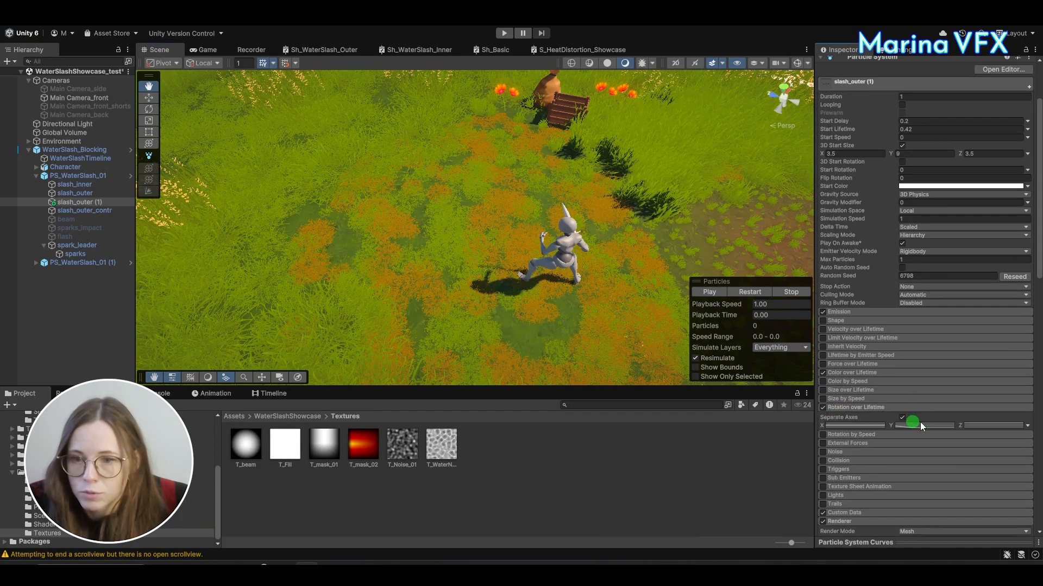
click(1028, 426)
click(959, 432)
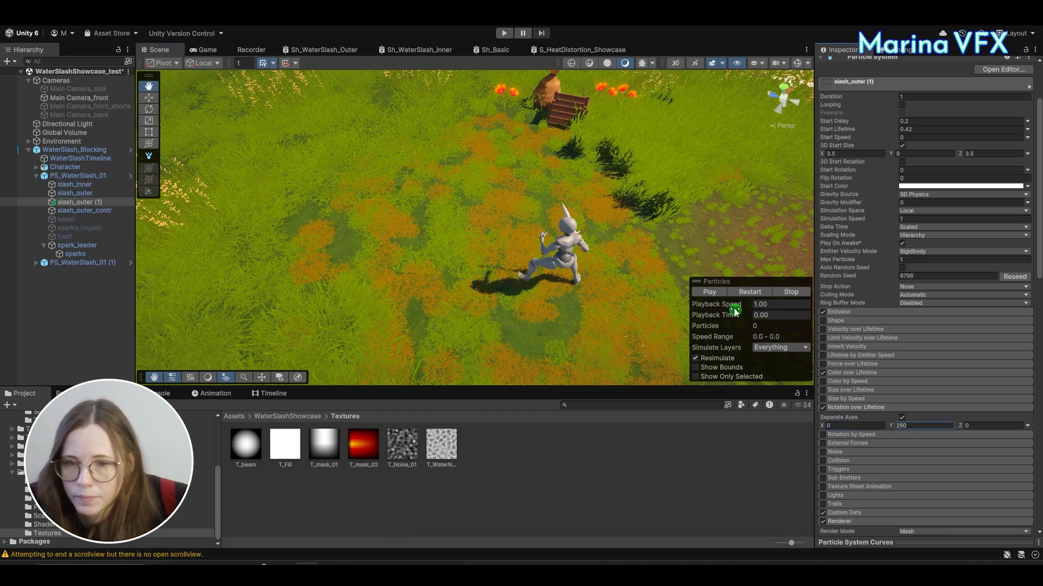
click(742, 293)
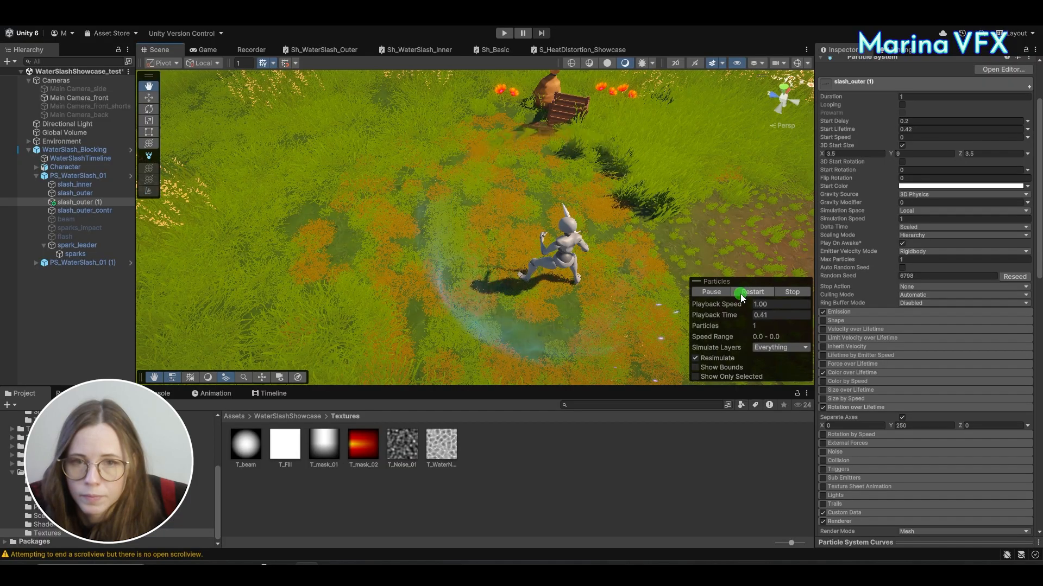
click(740, 294)
click(714, 292)
drag(713, 314, 797, 322)
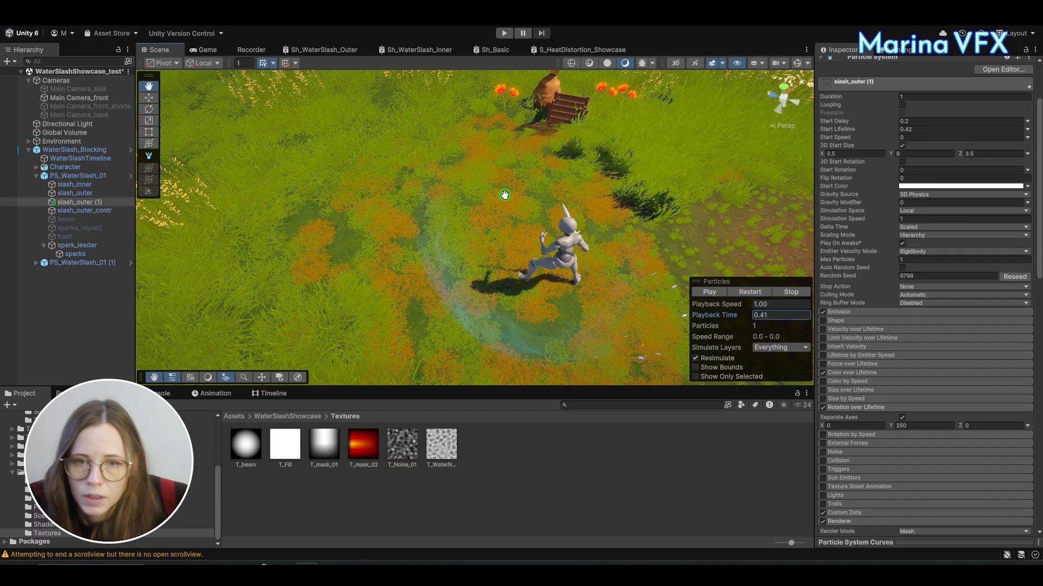
Step: Rotate slash_outer (1) around its Y axis to about -115.5 degrees and replay the effect
click(89, 203)
key(e)
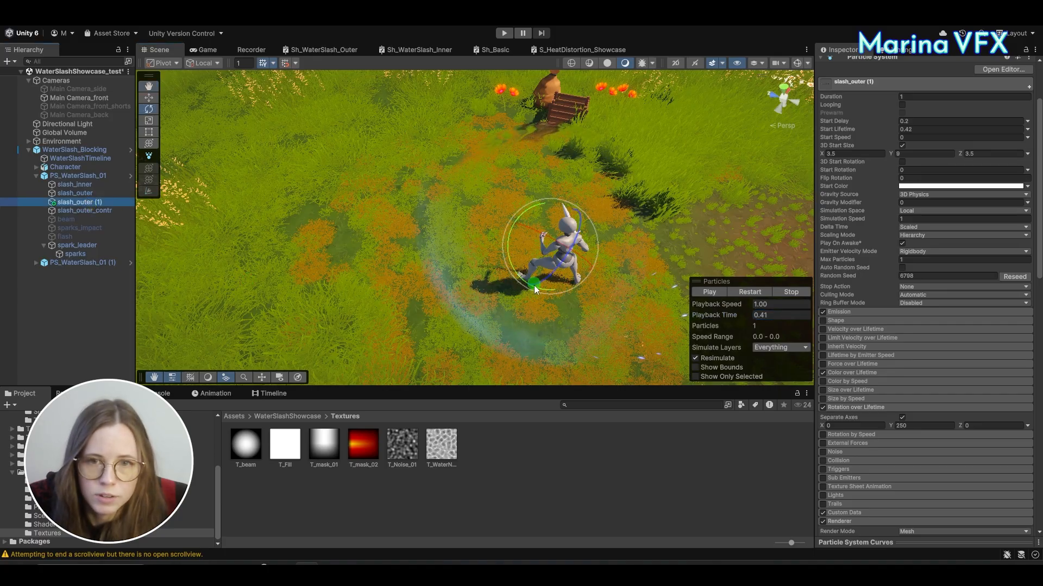
drag(513, 266, 574, 311)
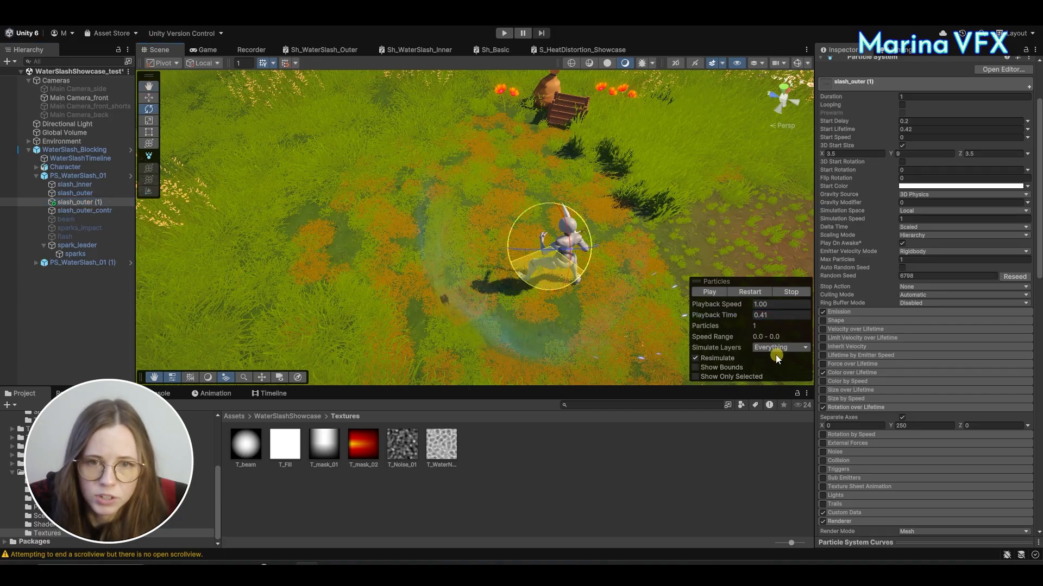
scroll(856, 257, up, 3)
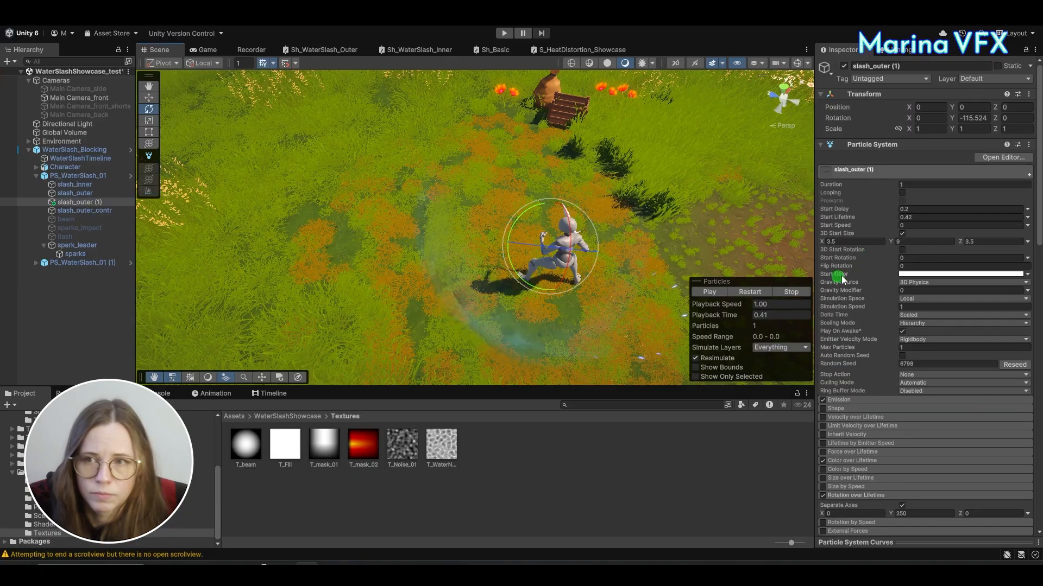
click(753, 292)
click(752, 292)
click(755, 295)
Step: Disable Custom Data on slash_outer (1) and remove the Custom1.xy stream from its custom vertex streams
scroll(866, 395, down, 7)
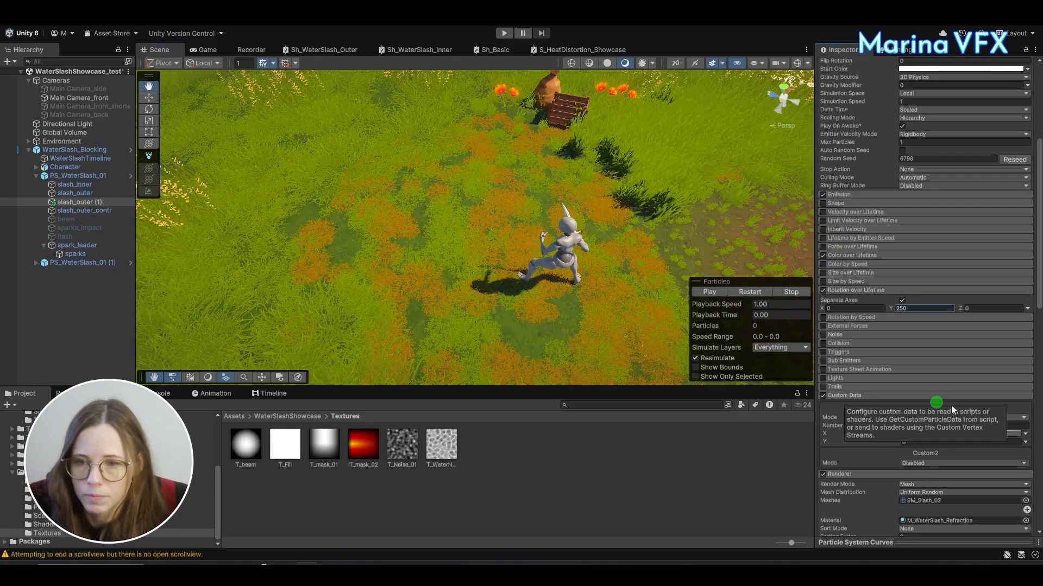
click(1026, 434)
click(1006, 446)
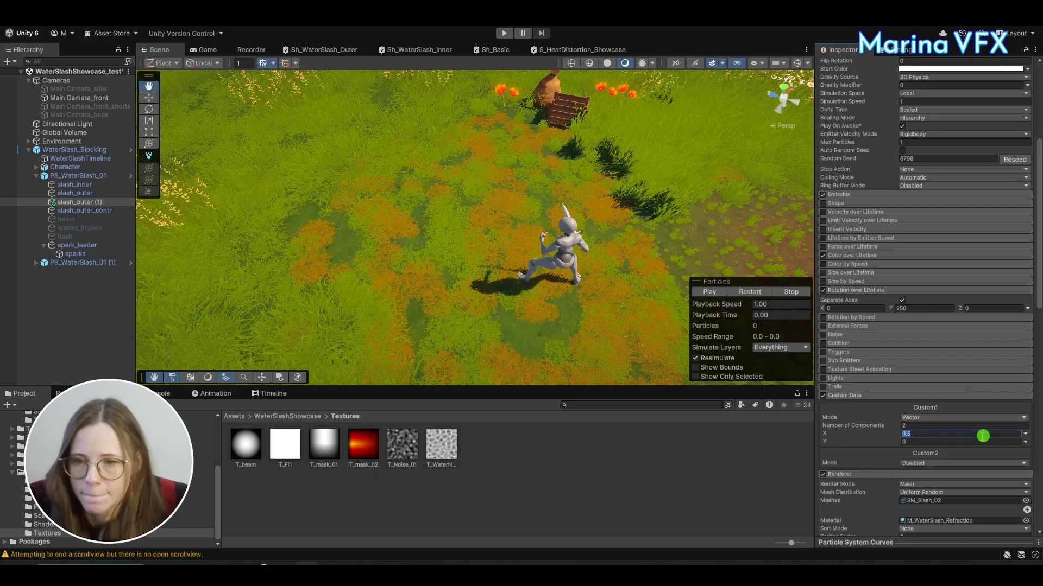
click(824, 396)
scroll(839, 394, down, 7)
click(849, 377)
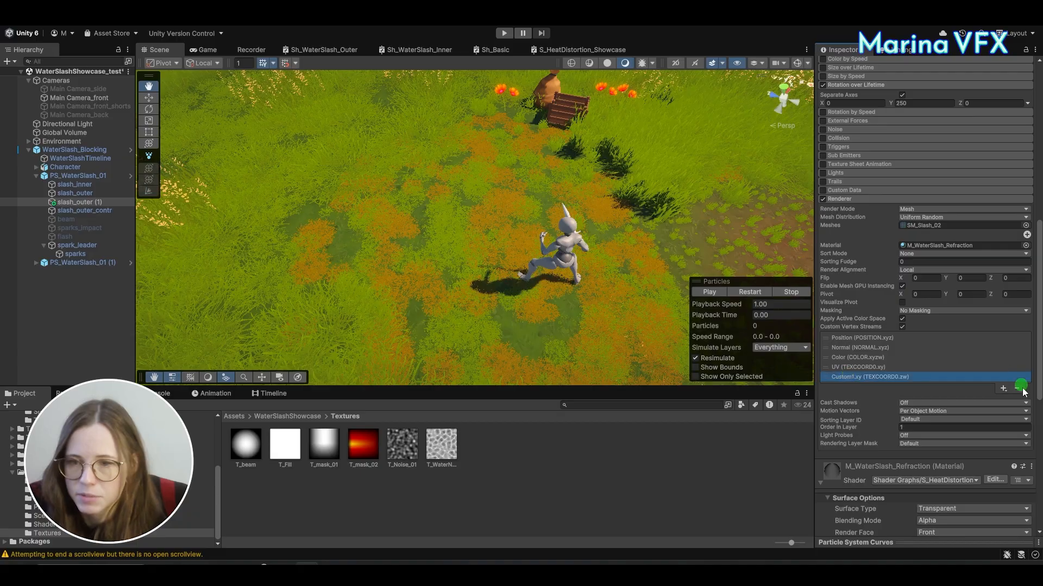
click(1020, 390)
Step: Replay the slash from another angle and scrub the playback to 0.43 to inspect the refraction's fading phase
scroll(955, 381, up, 5)
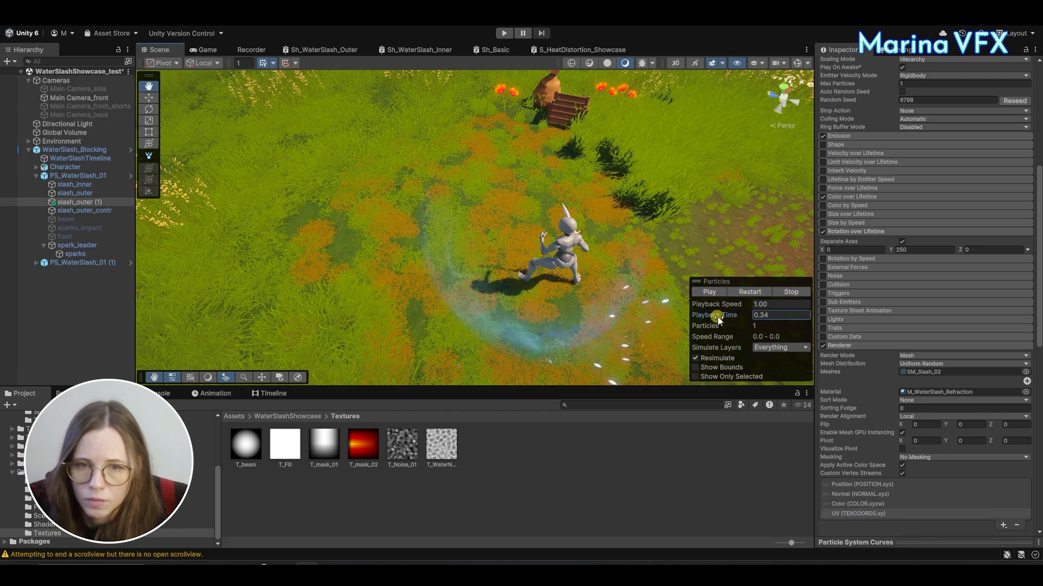
middle_drag(626, 288, 602, 223)
mouse_move(602, 223)
alt+mouse_down()
mouse_move(663, 136)
mouse_move(725, 299)
mouse_move(842, 165)
mouse_move(903, 135)
mouse_move(796, 299)
mouse_move(554, 286)
mouse_move(523, 144)
mouse_move(519, 163)
mouse_move(809, 121)
mouse_move(749, 282)
alt+mouse_up()
click(748, 293)
click(746, 292)
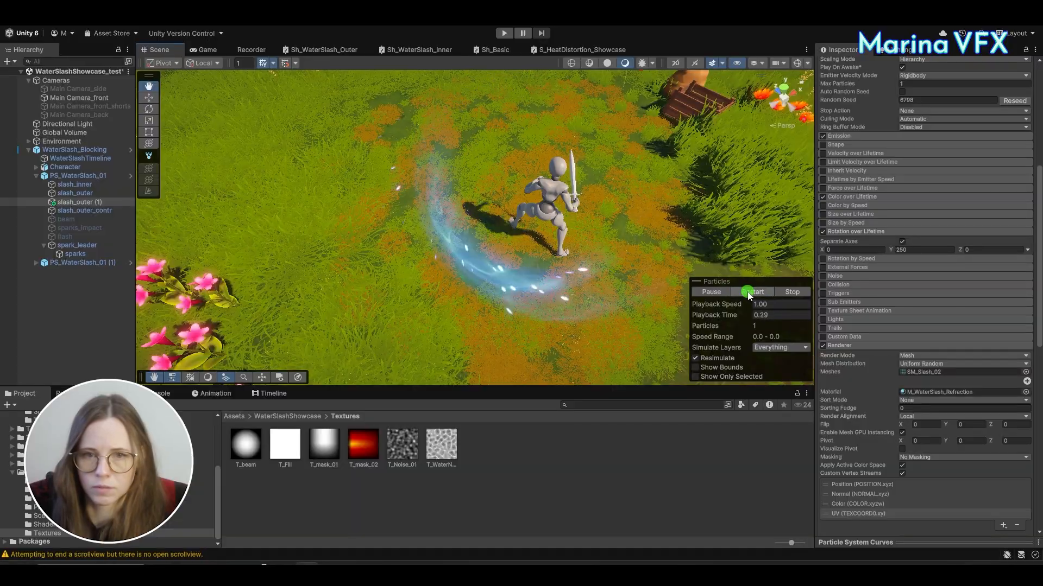
click(744, 293)
click(721, 293)
drag(724, 318, 826, 314)
Step: Set slash_outer (1)'s Start Delay to 0.1 and Start Lifetime to 0.2, and preview only the selected particle system
scroll(943, 229, up, 10)
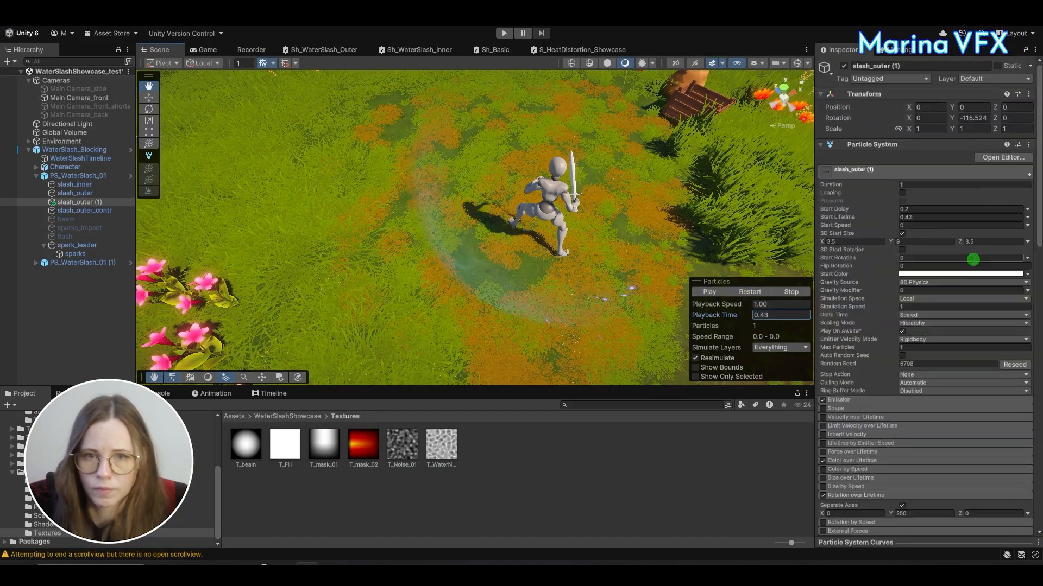
click(933, 210)
text(.1)
click(759, 293)
click(734, 376)
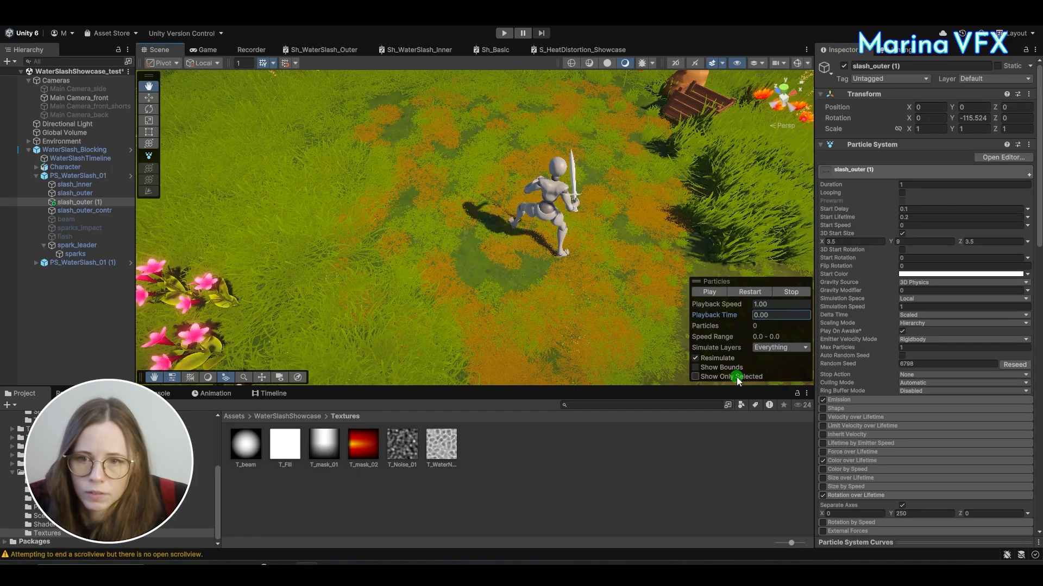
click(747, 296)
click(716, 294)
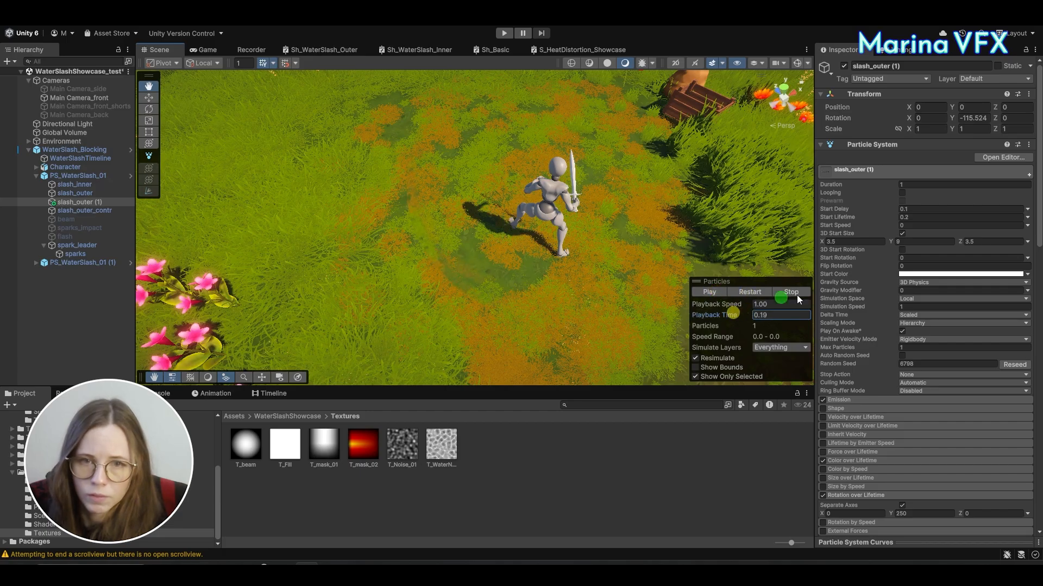
Step: Set both NoiseAmount and SmallNoiseAmount of M_WaterSlash_Refraction to 0.1 and replay the isolated refraction layer
scroll(933, 344, down, 15)
click(950, 359)
text(.1)
click(943, 441)
text(.1)
click(760, 292)
click(710, 292)
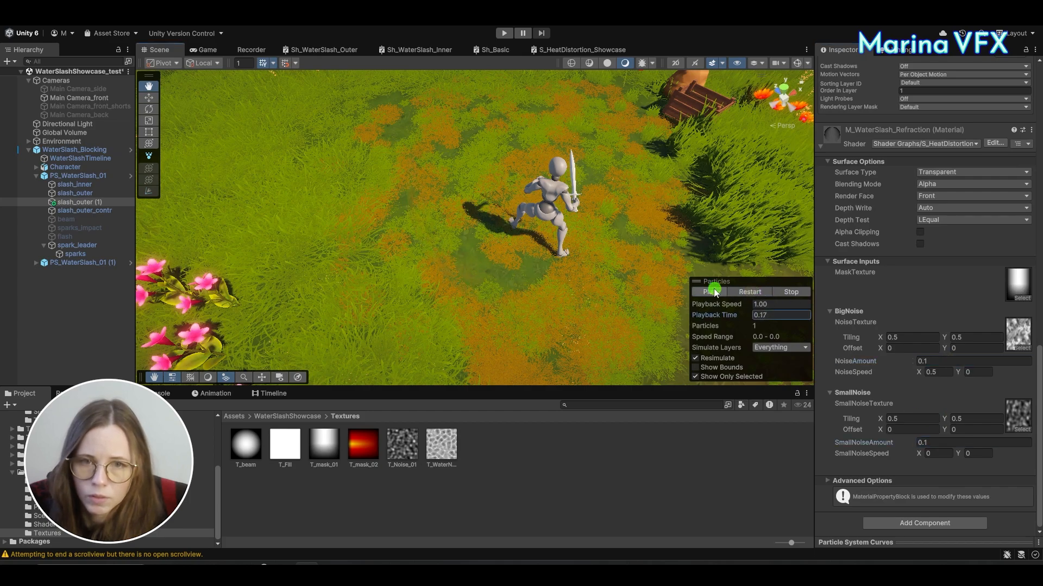
Step: Set the BigNoise NoiseSpeed X of M_WaterSlash_Refraction to -0.5 and check it in the playback
click(943, 375)
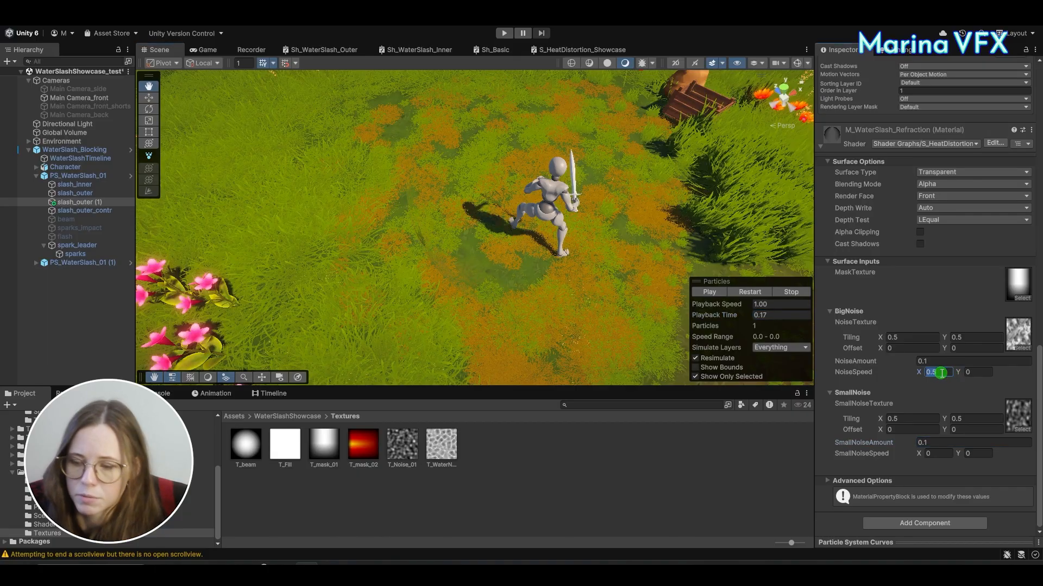
key(Return)
click(728, 316)
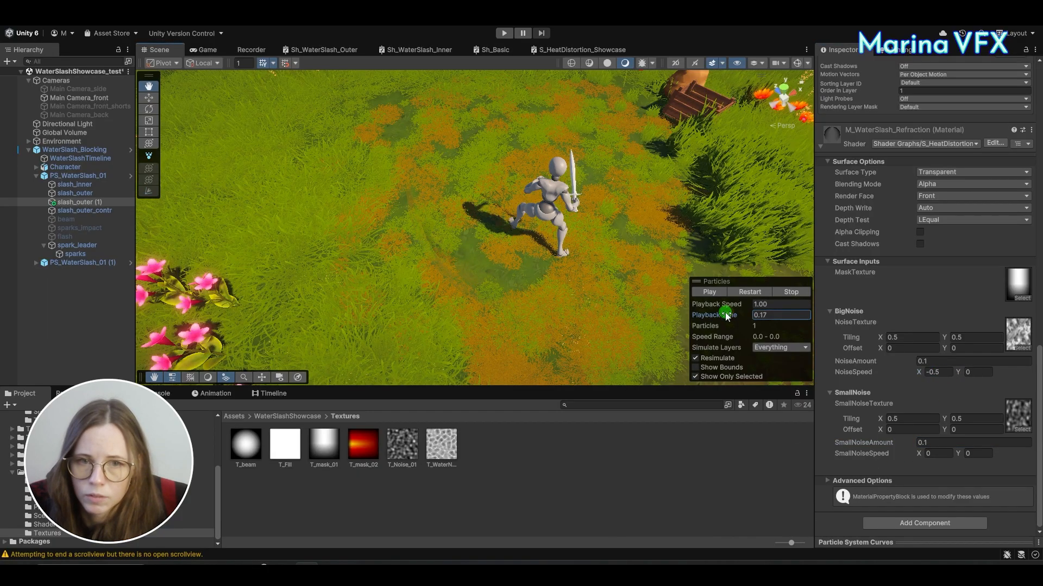
Step: Compare the full slash with the isolated refraction layer from another angle by scrubbing the playback between 0.15 and 0.22
click(747, 293)
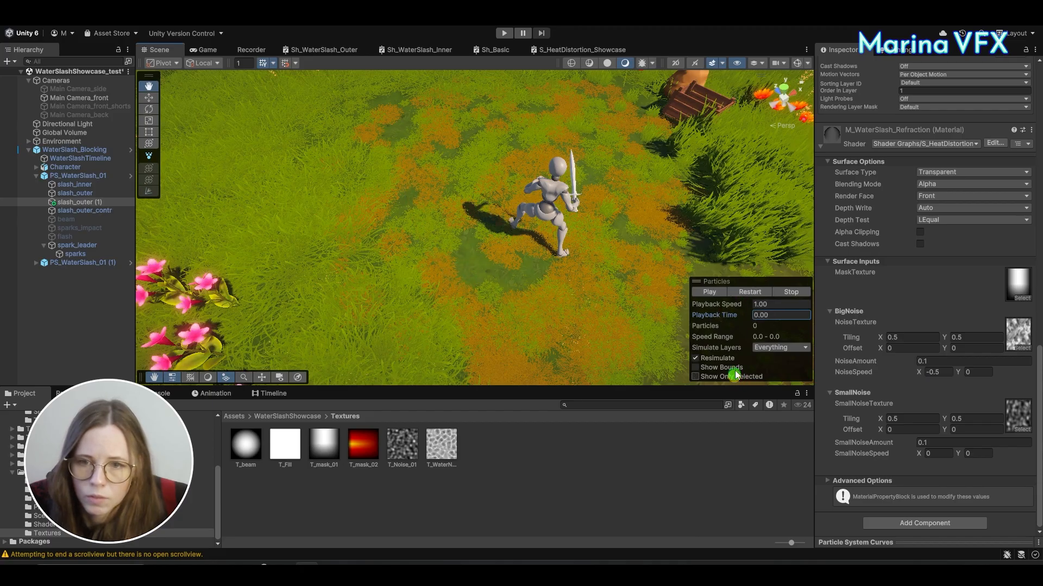
click(709, 292)
alt+drag(549, 266, 597, 412)
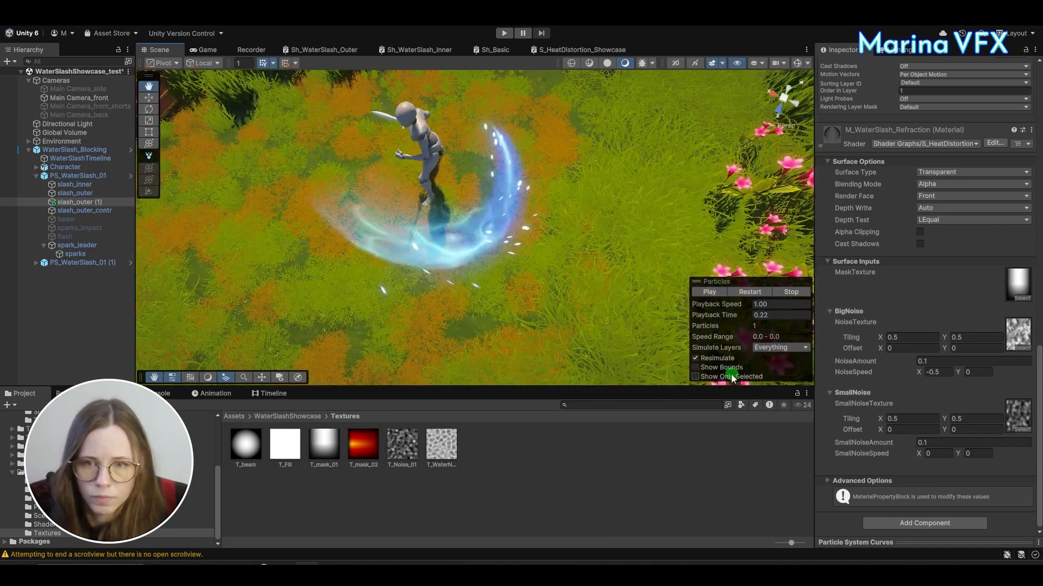
click(696, 377)
drag(722, 315, 686, 302)
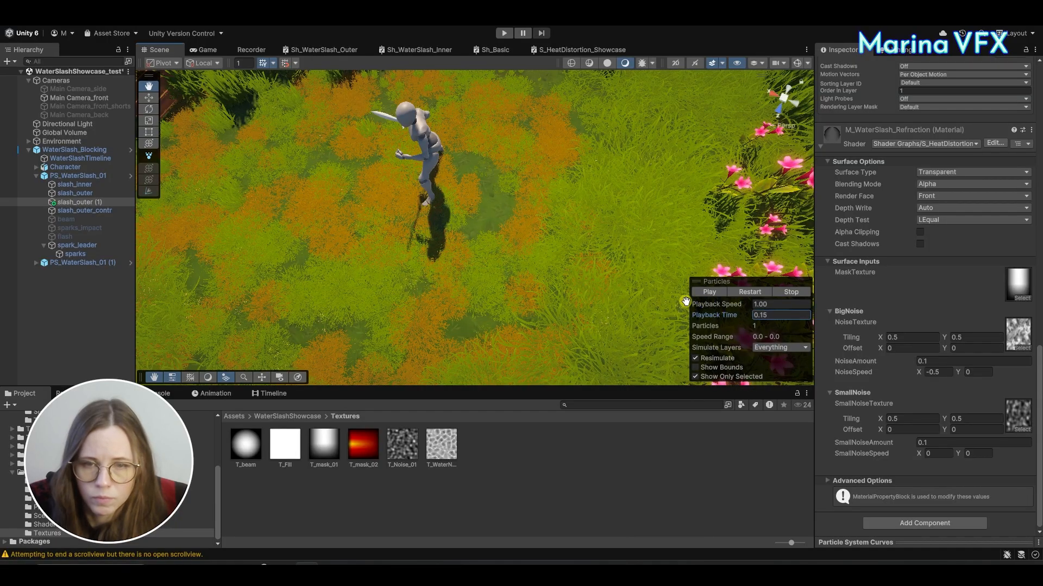
Step: Set slash_outer (1)'s 3D Start Size to 3 in X and Z and replay all particle systems from several angles
scroll(950, 291, up, 20)
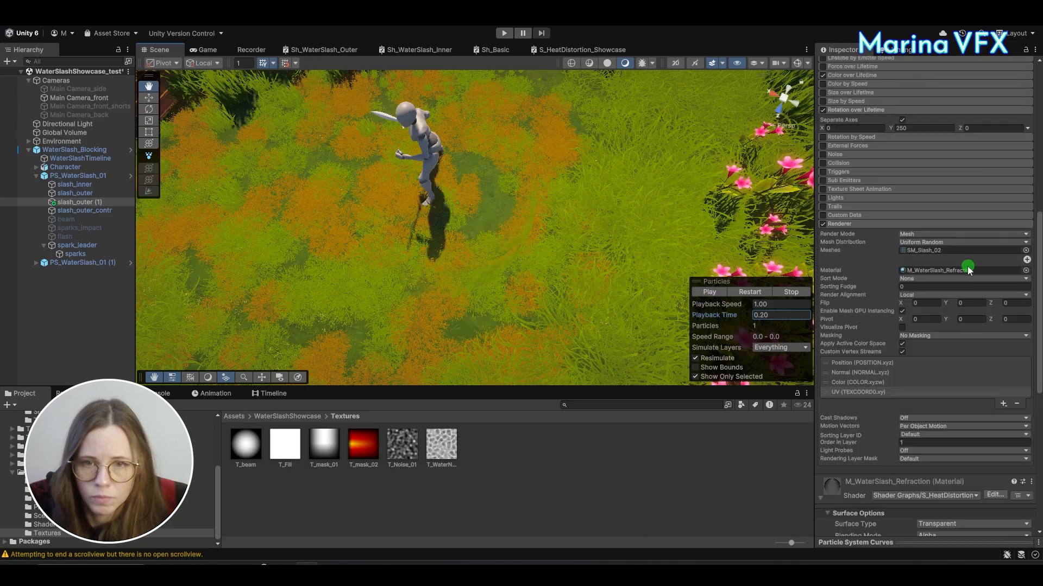
click(858, 240)
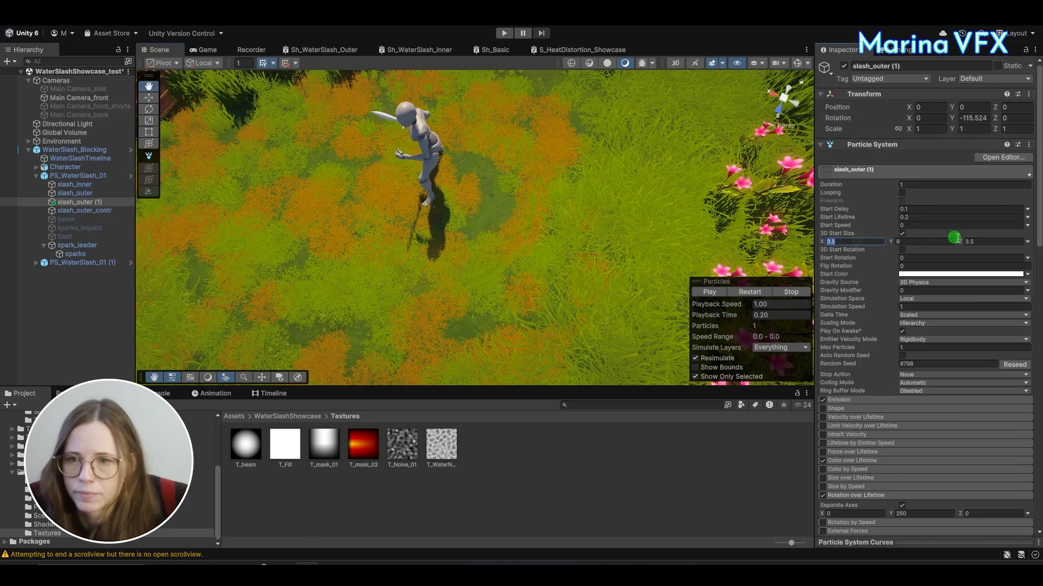
click(712, 377)
alt+drag(606, 303, 726, 59)
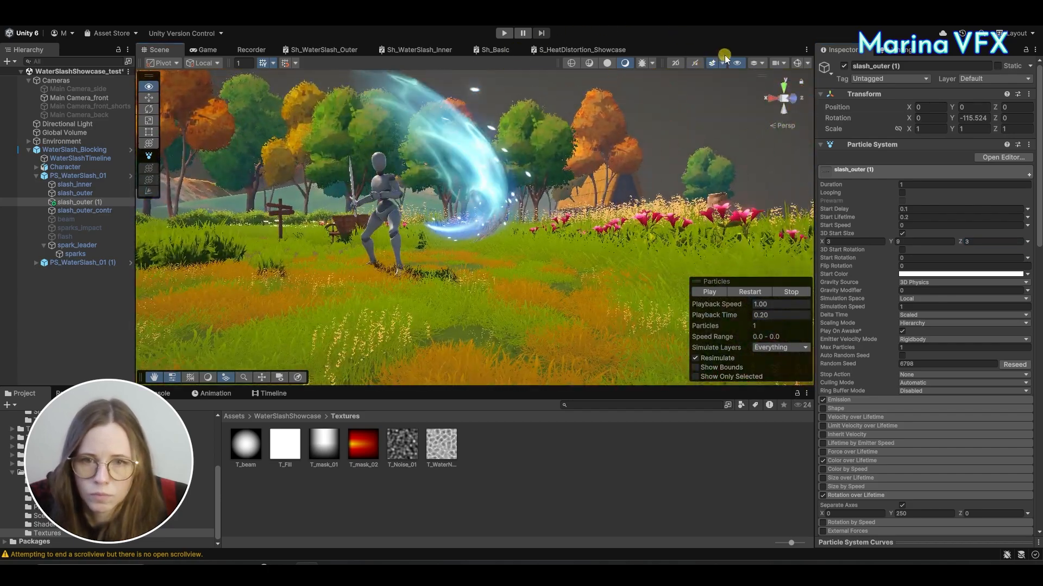
click(755, 293)
alt+drag(646, 244, 441, 335)
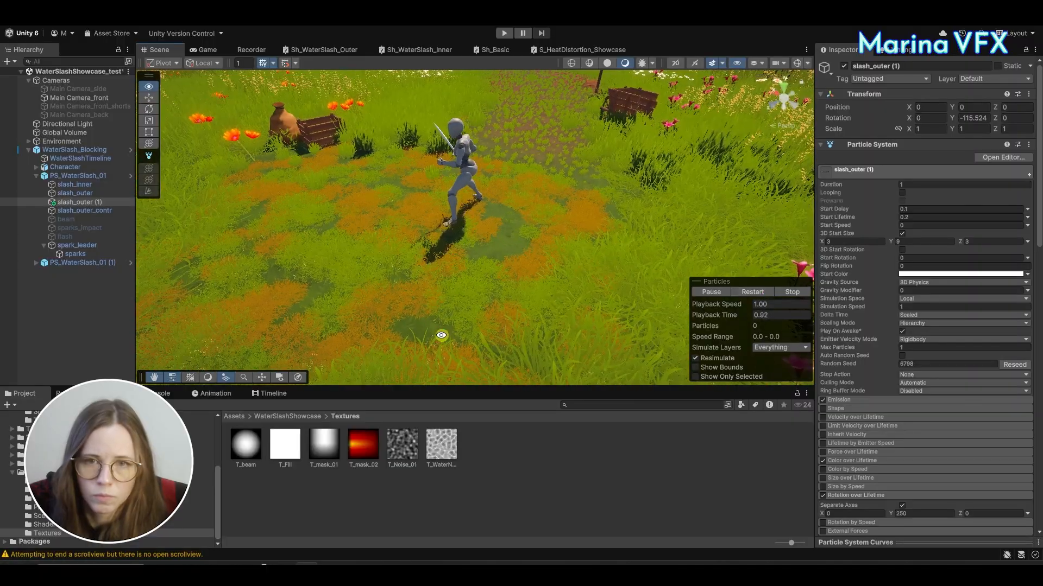
Step: Set slash_outer (1)'s Start Lifetime to 0.4, replay the effect and scrub the playback to 0.36
click(932, 219)
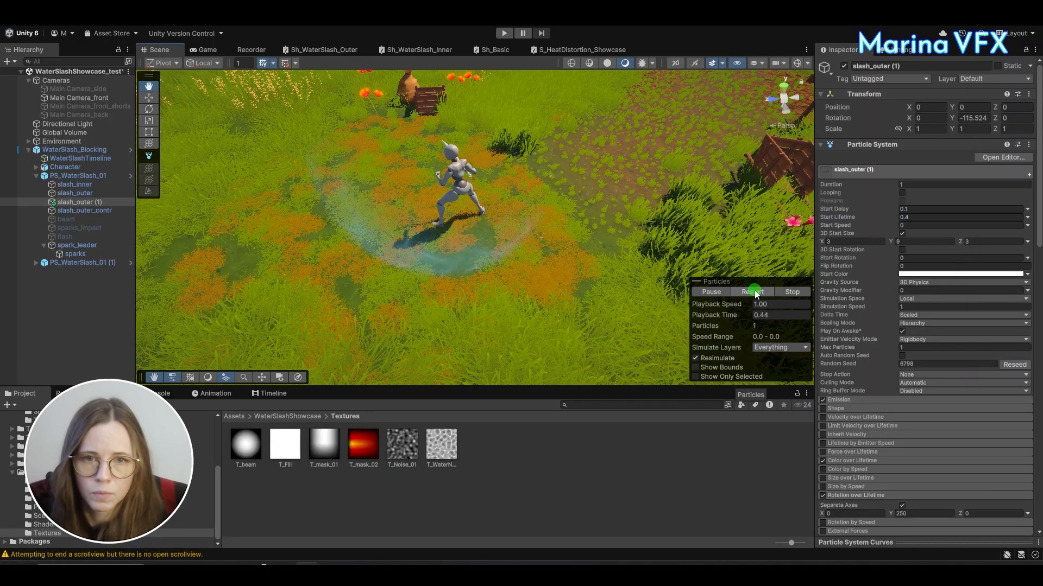
click(748, 293)
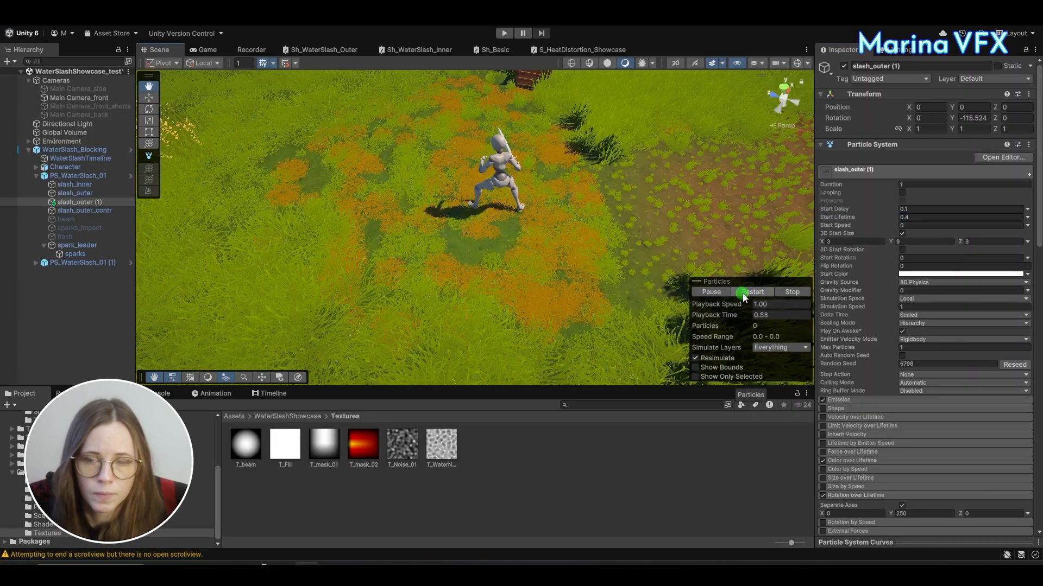
click(736, 294)
click(711, 294)
drag(728, 316, 813, 319)
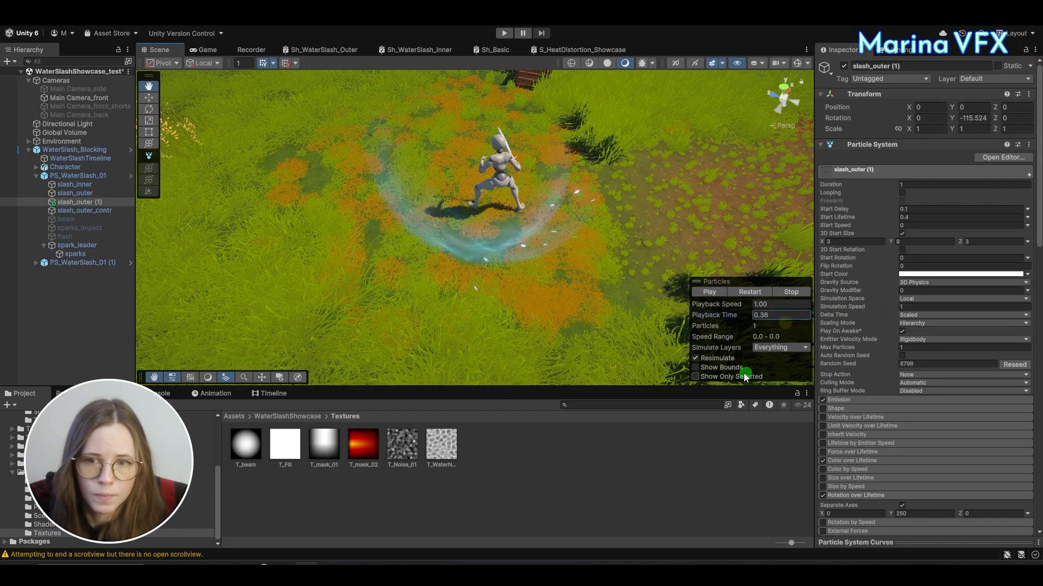
Step: Isolate slash_outer (1) in the preview and remove the partial-alpha keys beside the opaque middle key of its Color over Lifetime gradient
click(728, 378)
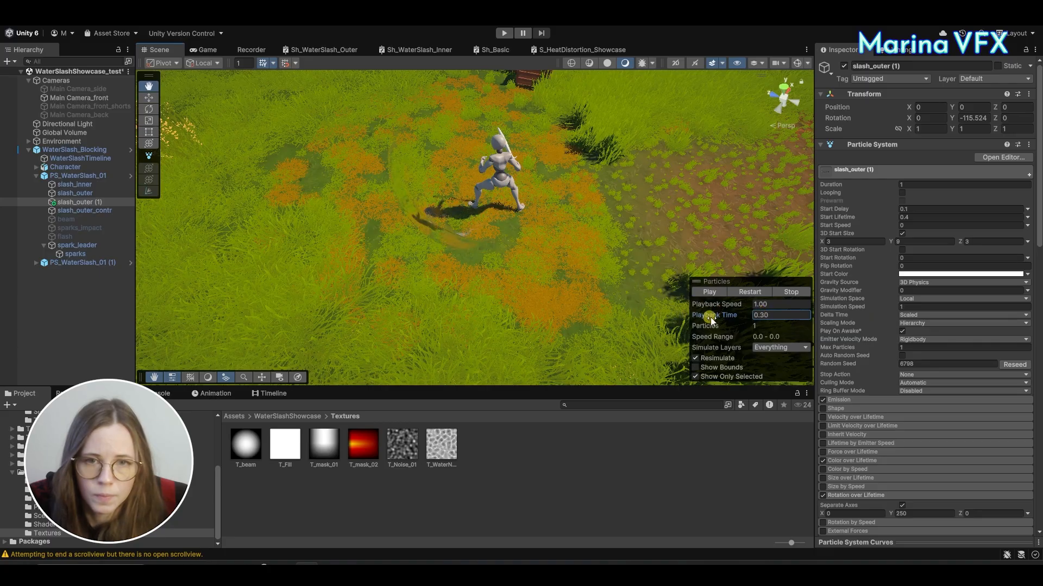
drag(708, 320, 712, 320)
scroll(972, 360, down, 5)
click(850, 286)
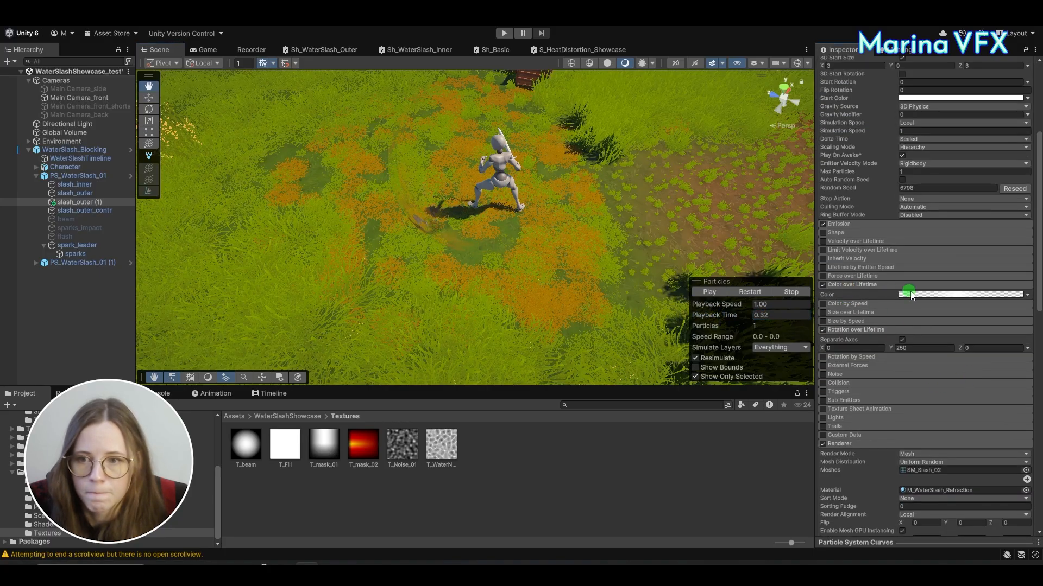
click(926, 294)
click(856, 268)
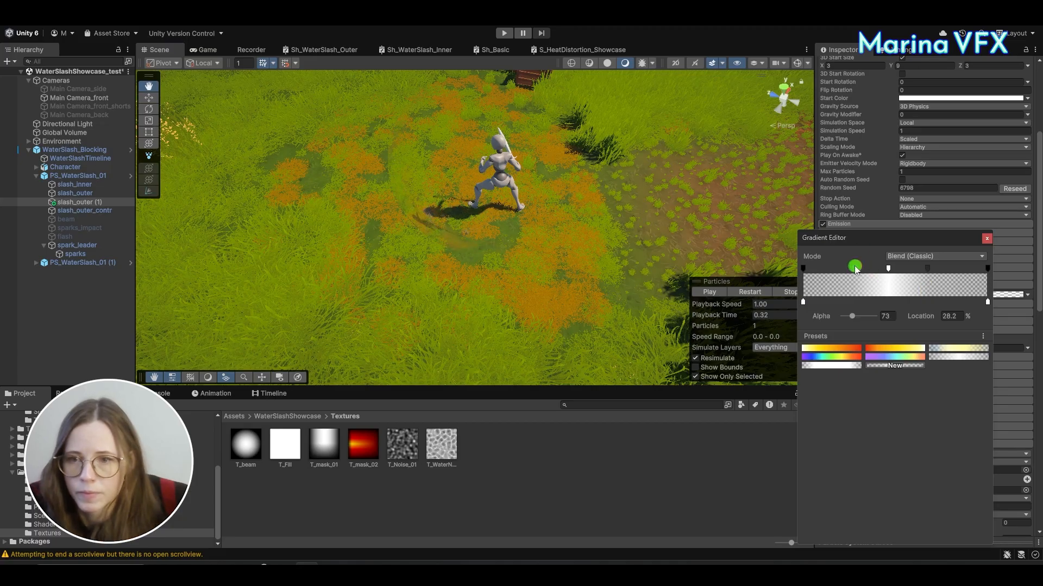
drag(860, 273, 917, 270)
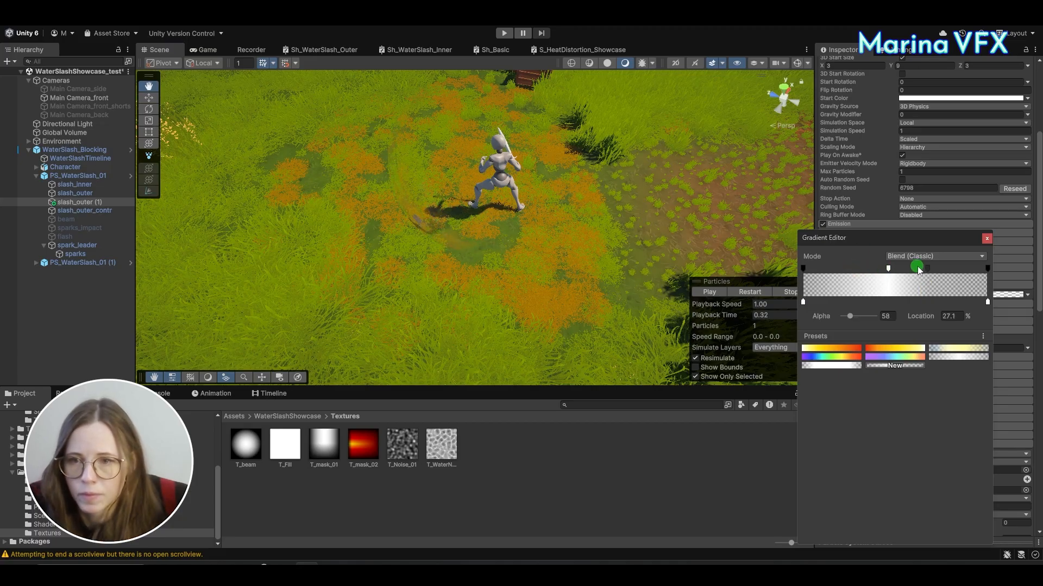
click(954, 317)
click(988, 239)
Step: Replay the isolated refraction layer and the full slash effect, and inspect the slash from a low viewing angle
click(755, 292)
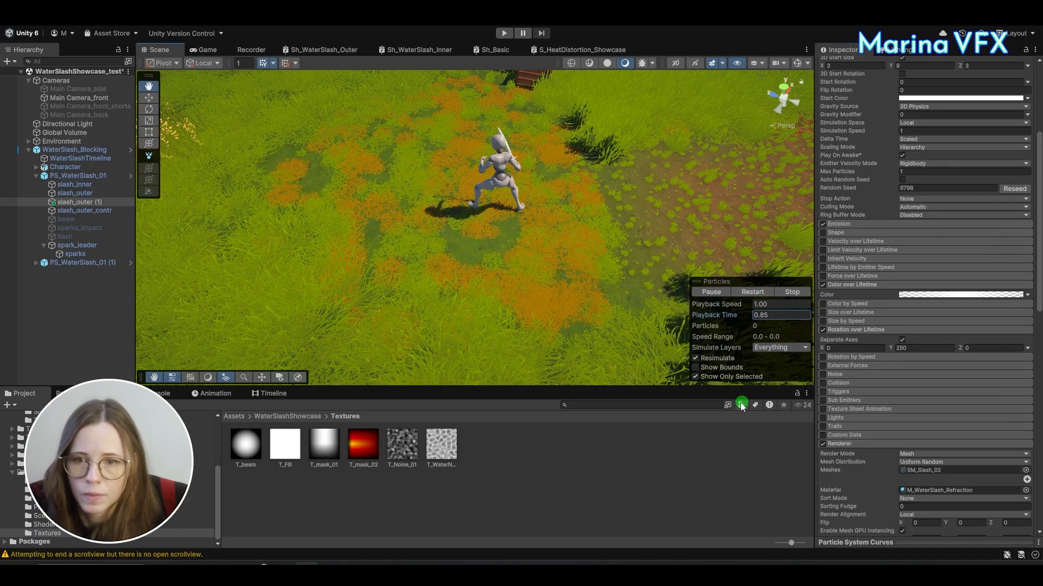
click(752, 291)
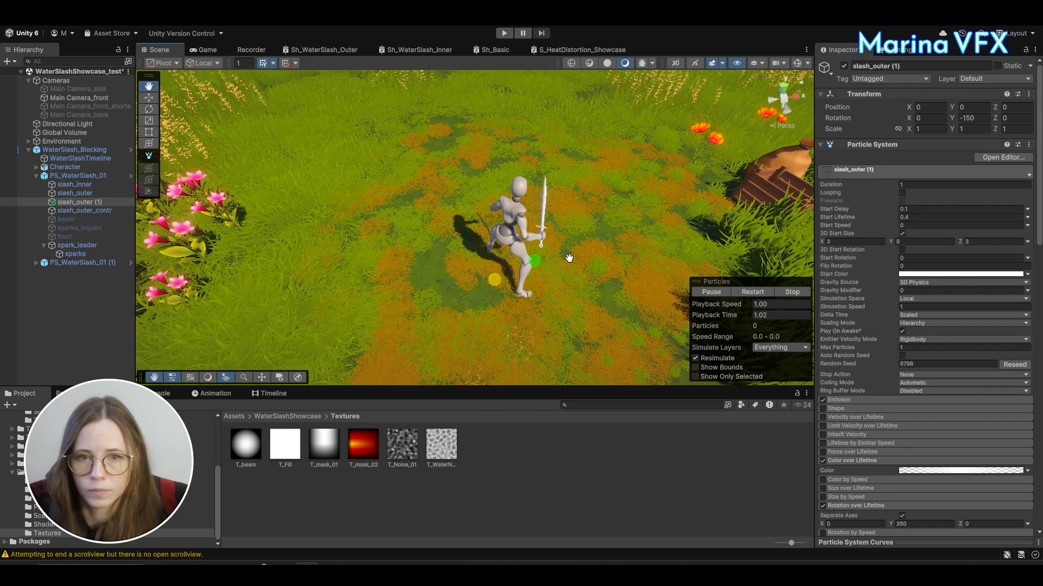
click(740, 293)
click(738, 296)
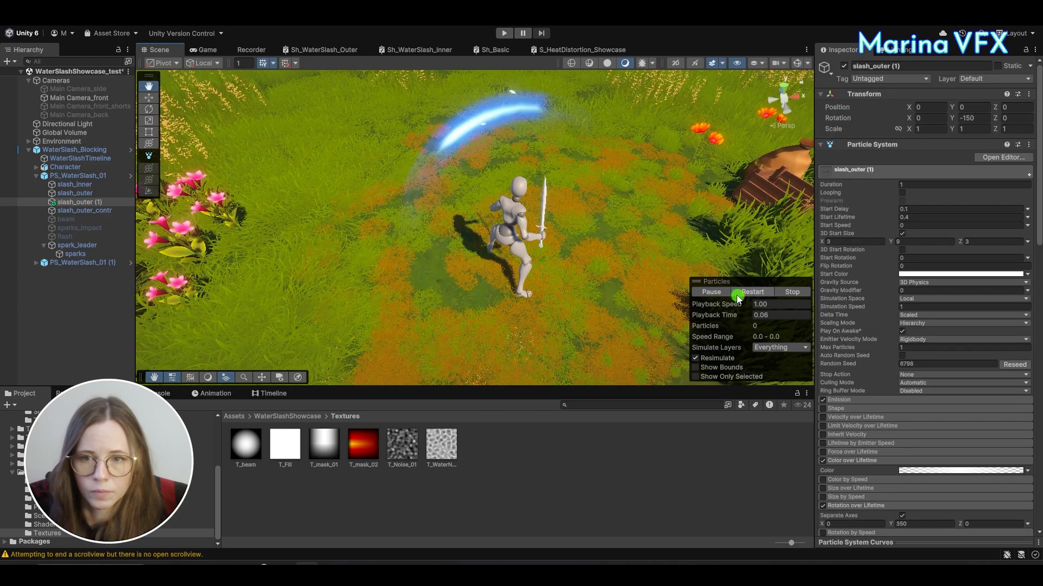
click(723, 293)
alt+drag(657, 247, 815, 168)
Step: Set the Render Face of M_WaterSlash_Refraction to Both, keeping its Blending Mode at Alpha
scroll(980, 323, down, 20)
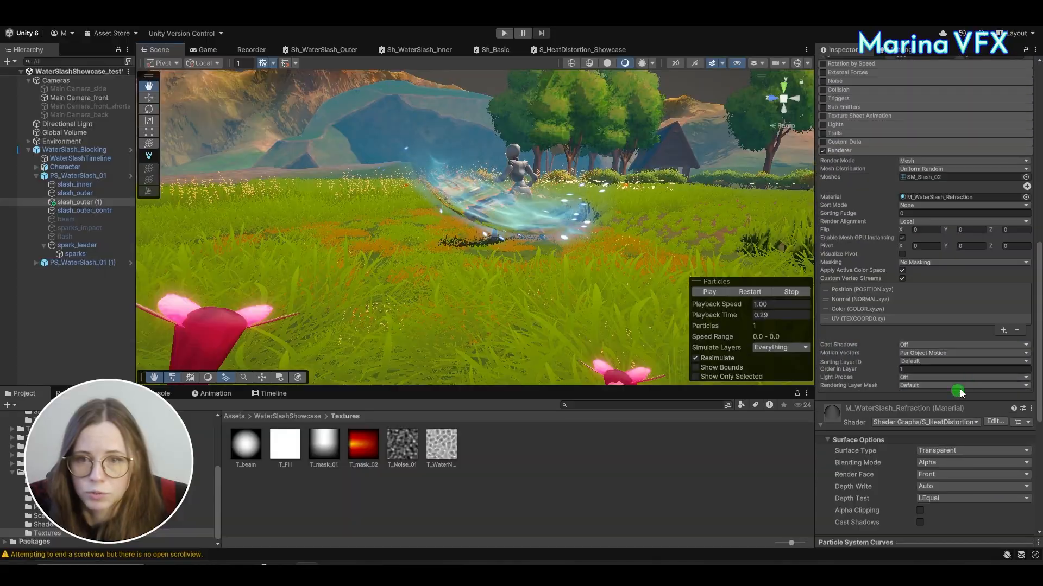
click(959, 235)
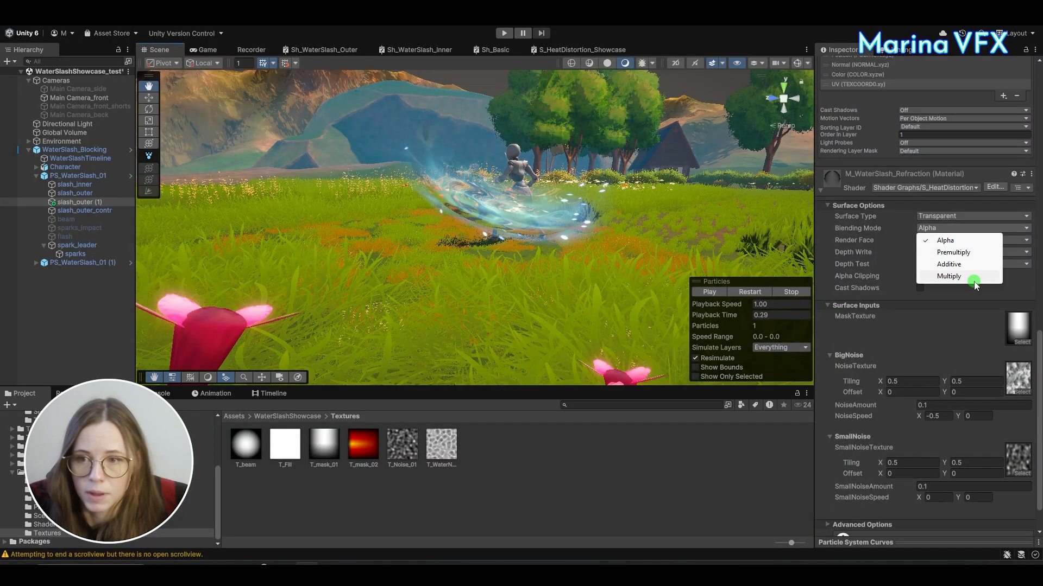
click(944, 239)
click(926, 229)
click(890, 233)
click(939, 241)
click(945, 253)
Step: Replay the slash and scrub its playback time from several angles to check the double-sided refraction
alt+drag(675, 166, 397, 249)
middle_drag(593, 254, 610, 258)
click(751, 292)
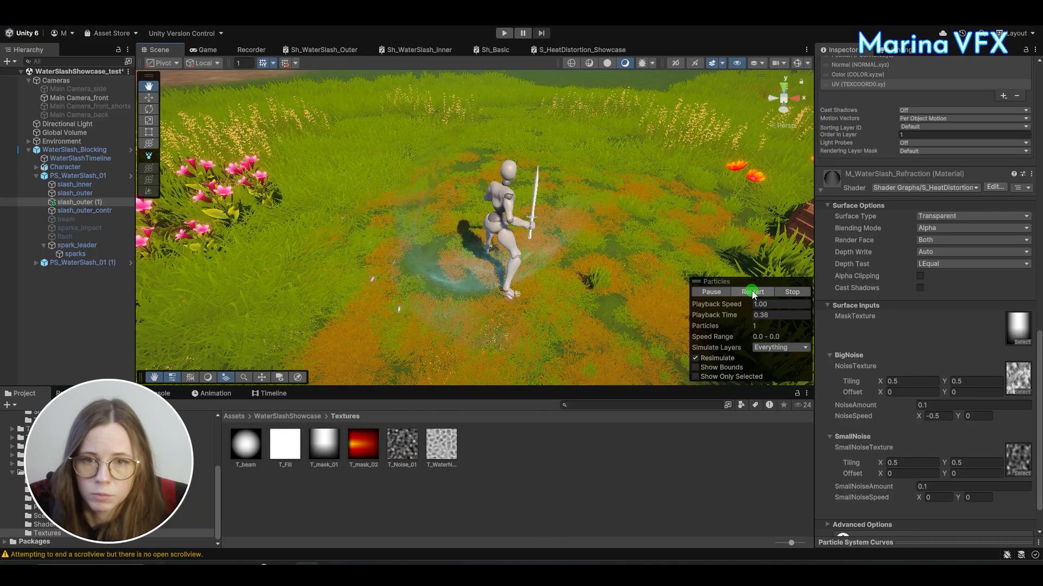
click(752, 292)
click(713, 294)
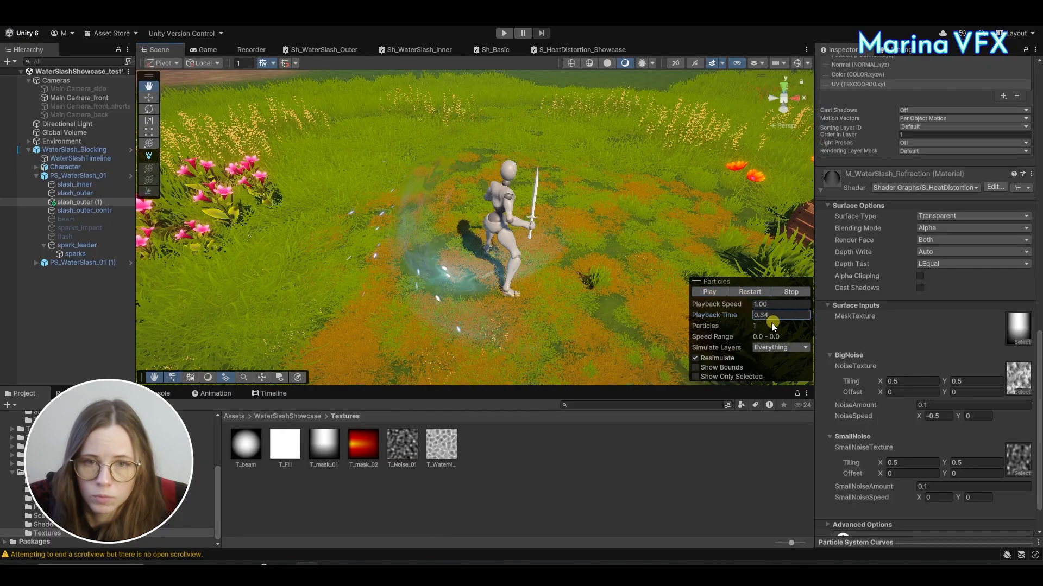
drag(771, 337, 708, 348)
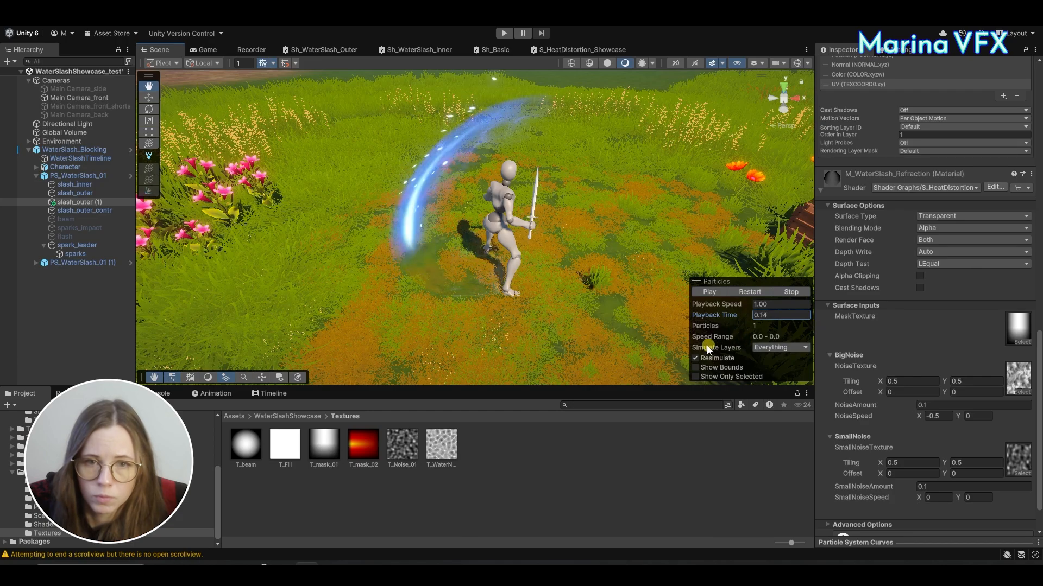
alt+drag(687, 312, 560, 233)
click(749, 292)
click(748, 292)
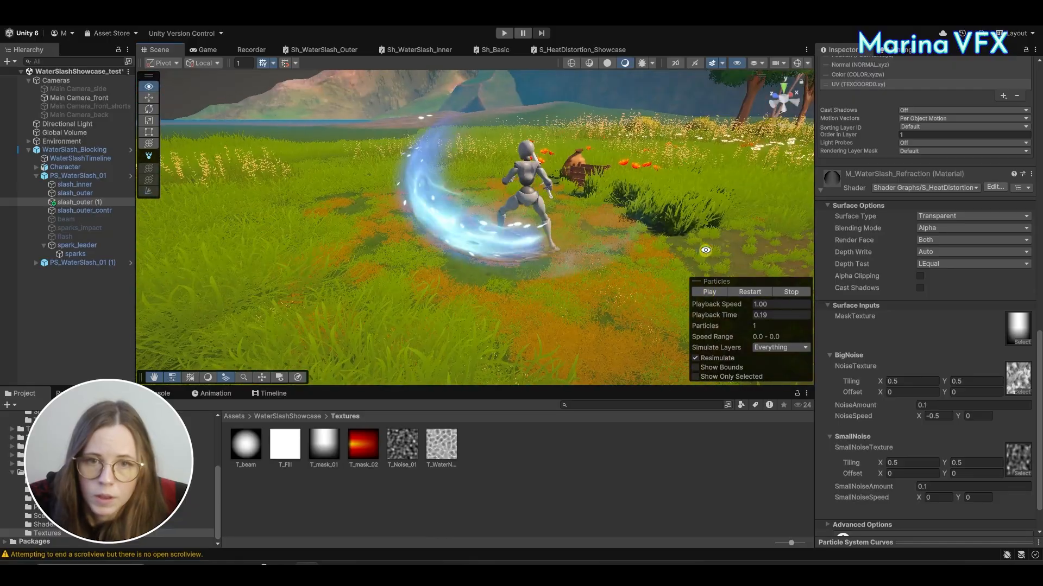
click(722, 315)
drag(713, 315, 696, 294)
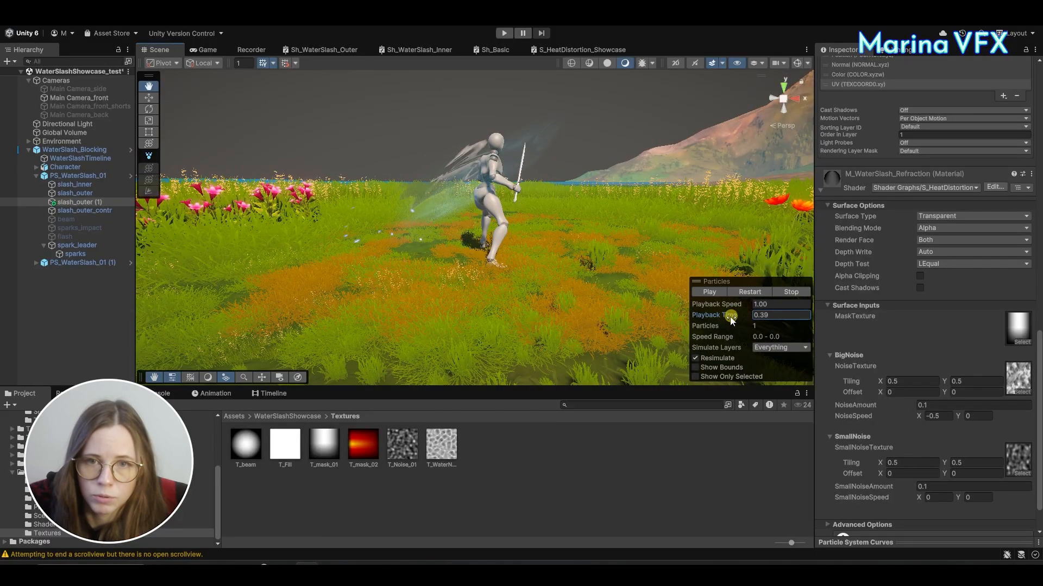
Step: Set slash_outer's Start Lifetime to 0.32, replay the effect and scrub the playback to 0.28
click(75, 193)
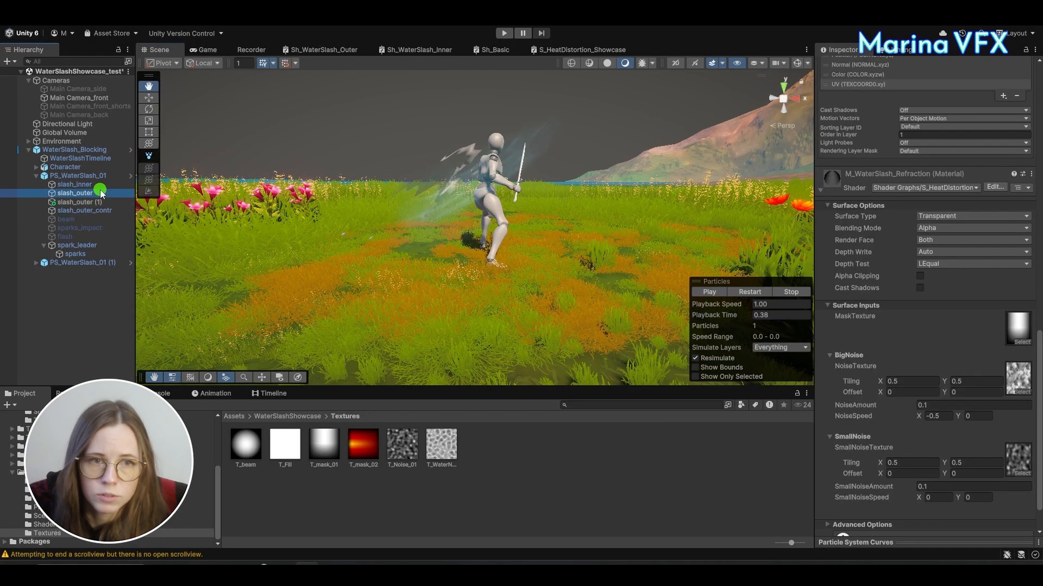
scroll(959, 215, up, 15)
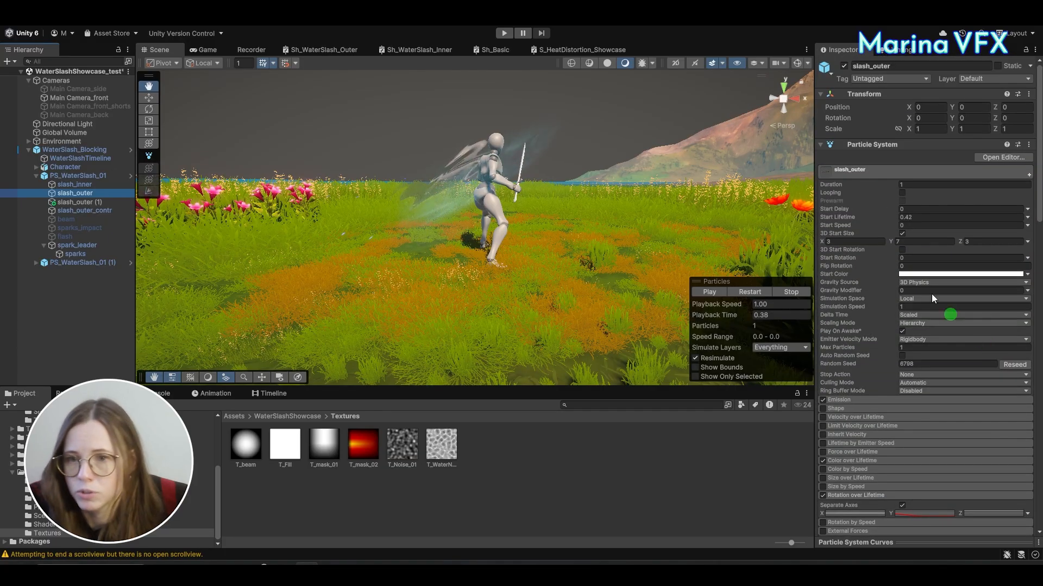
click(938, 215)
text(.32)
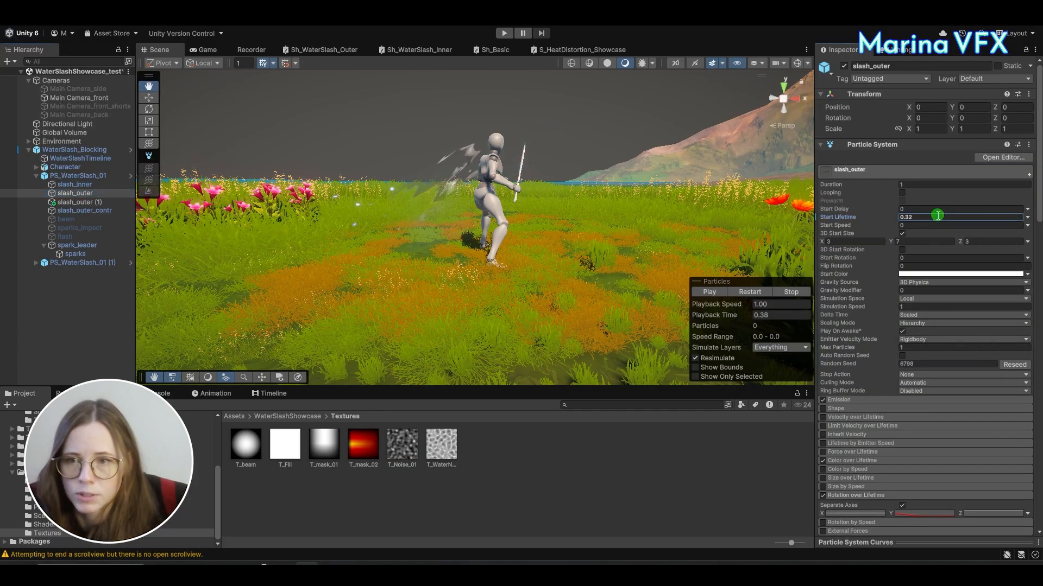
alt+drag(462, 183, 602, 276)
click(737, 295)
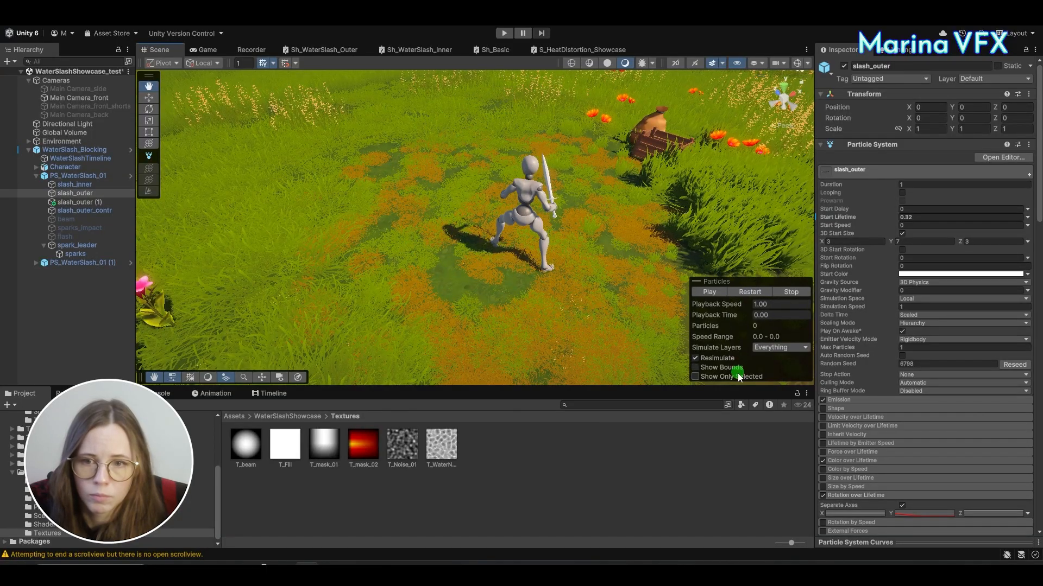
click(752, 294)
click(752, 292)
click(748, 295)
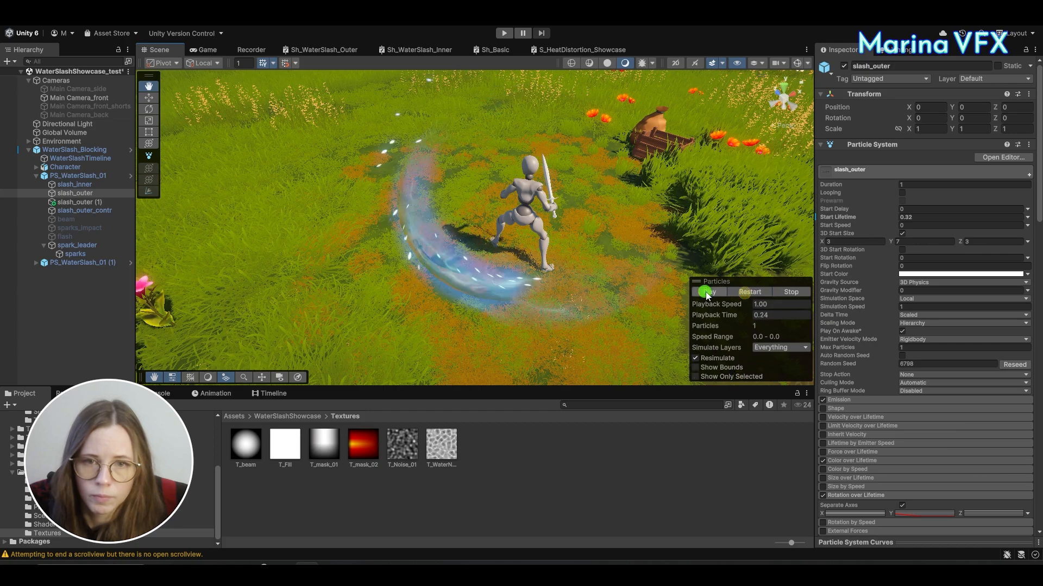
mouse_move(732, 317)
mouse_down()
mouse_move(700, 313)
mouse_move(734, 313)
mouse_up()
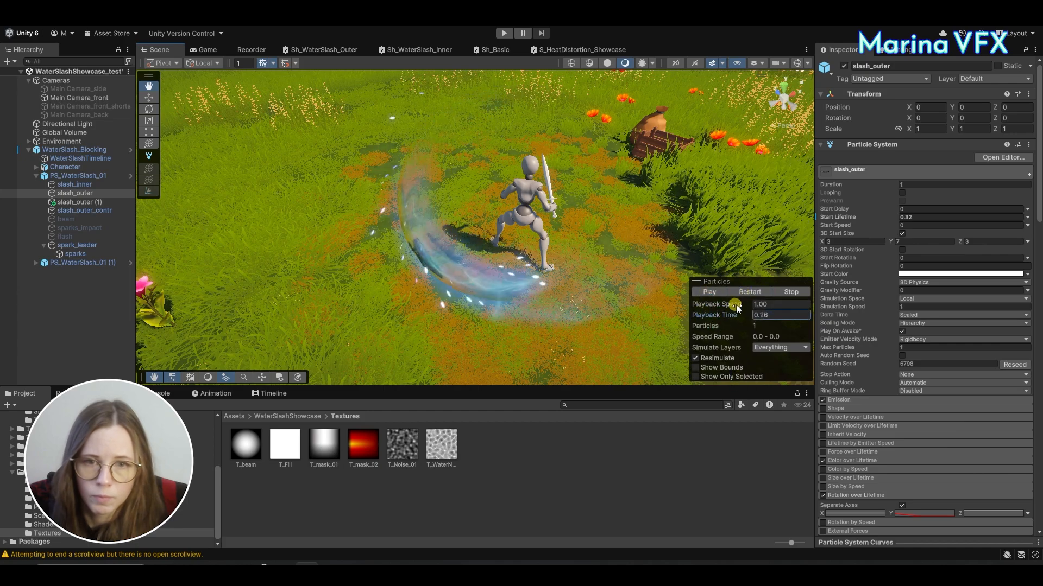
Step: Set slash_outer's Start Lifetime to 0.37 and scrub the playback to 0.22 from a lower angle
click(933, 220)
key(BackSpace)
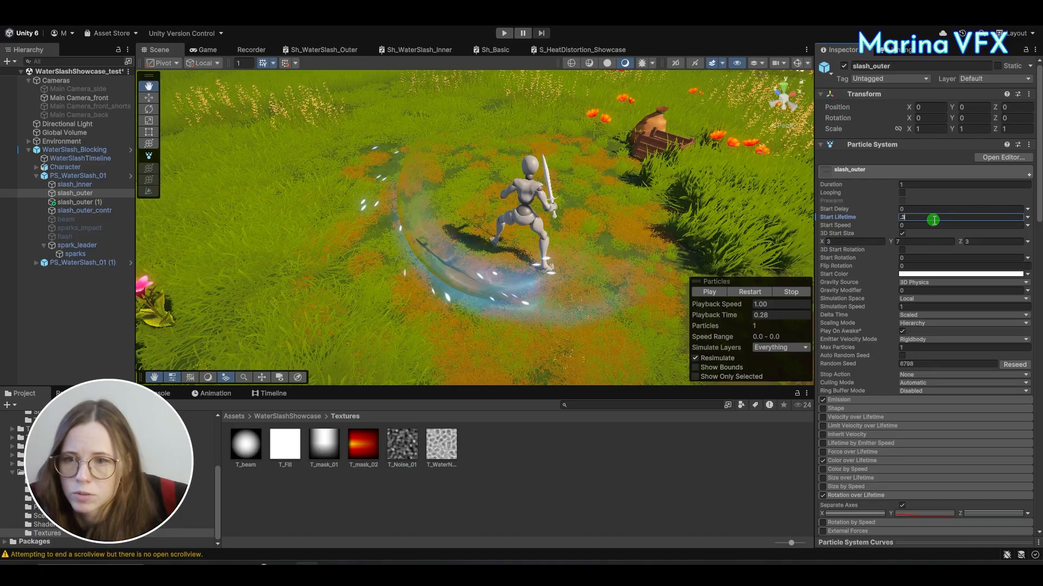
text(.37)
drag(729, 317, 698, 316)
alt+drag(559, 290, 596, 243)
Step: Remove the partial-alpha keys from slash_outer's Color over Lifetime gradient, set the middle key's location to 50%, and check the playback
scroll(912, 272, down, 10)
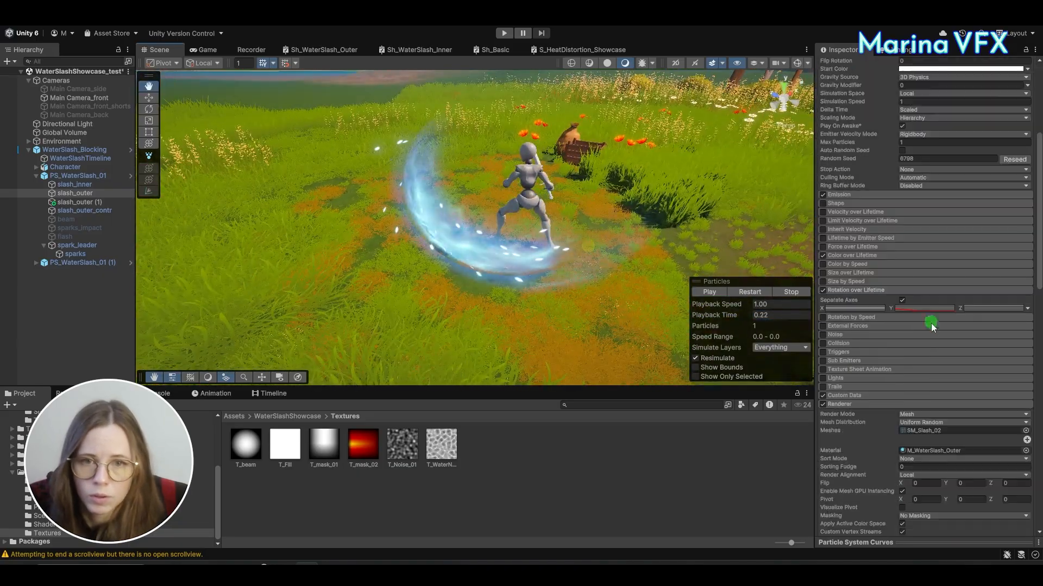
click(845, 253)
click(916, 265)
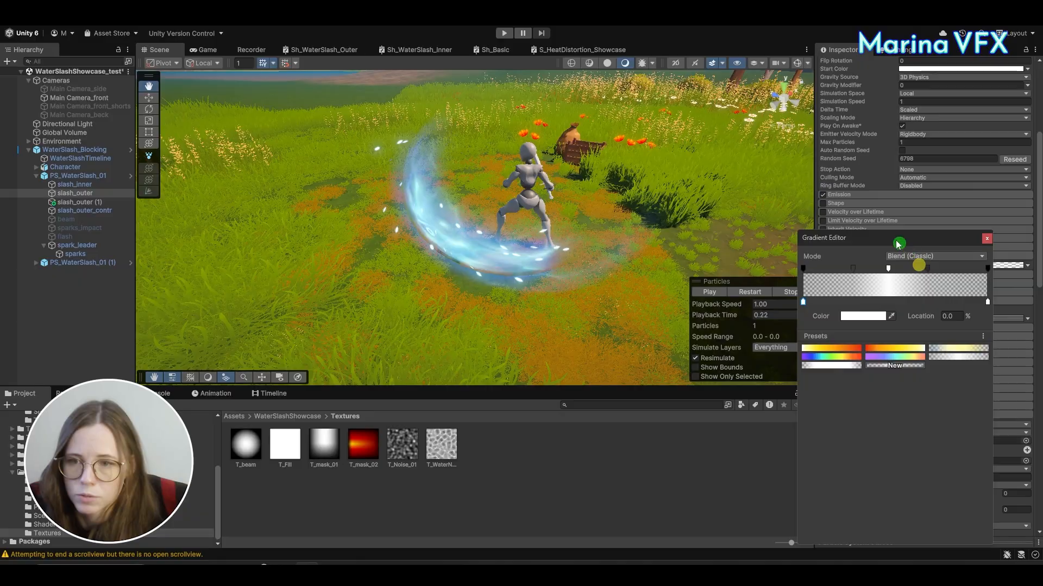
click(856, 268)
drag(928, 272, 890, 270)
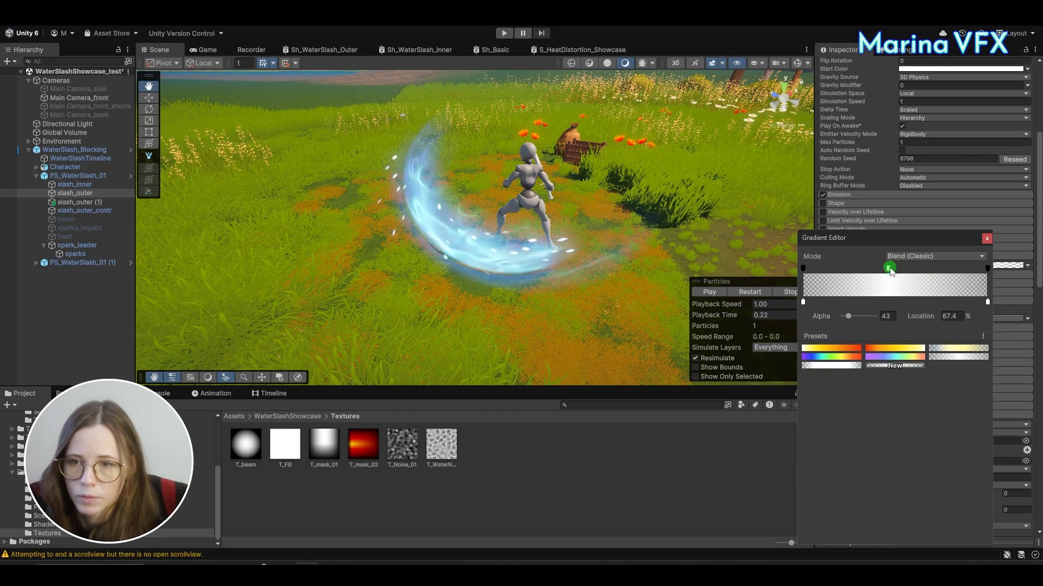
text(50)
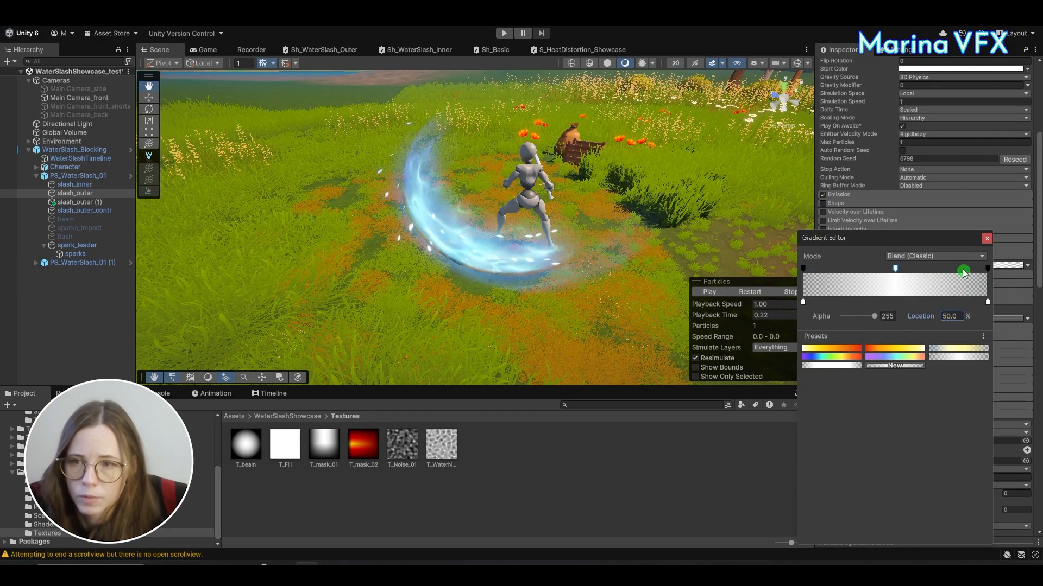
click(985, 238)
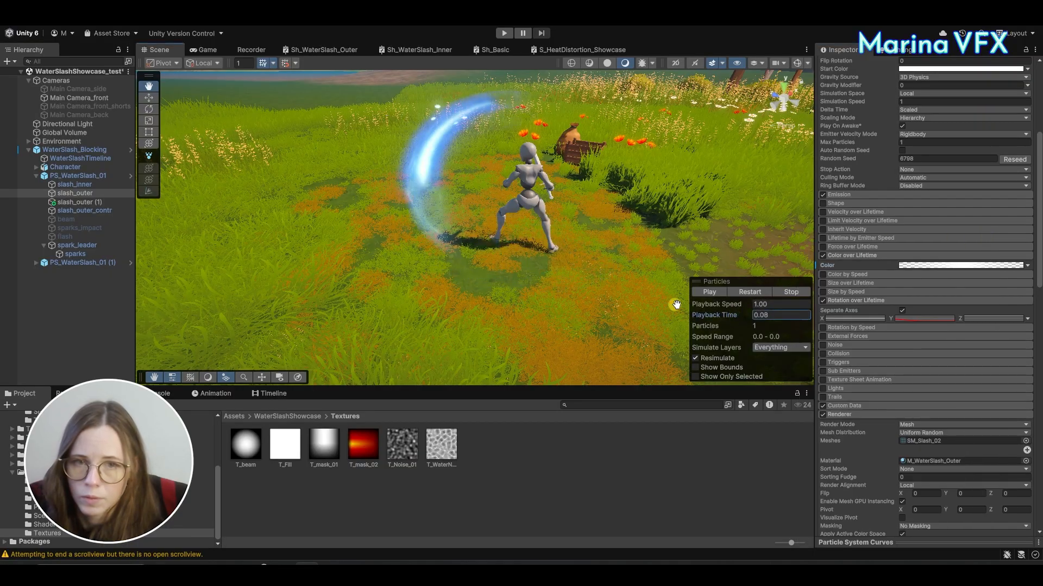
click(757, 292)
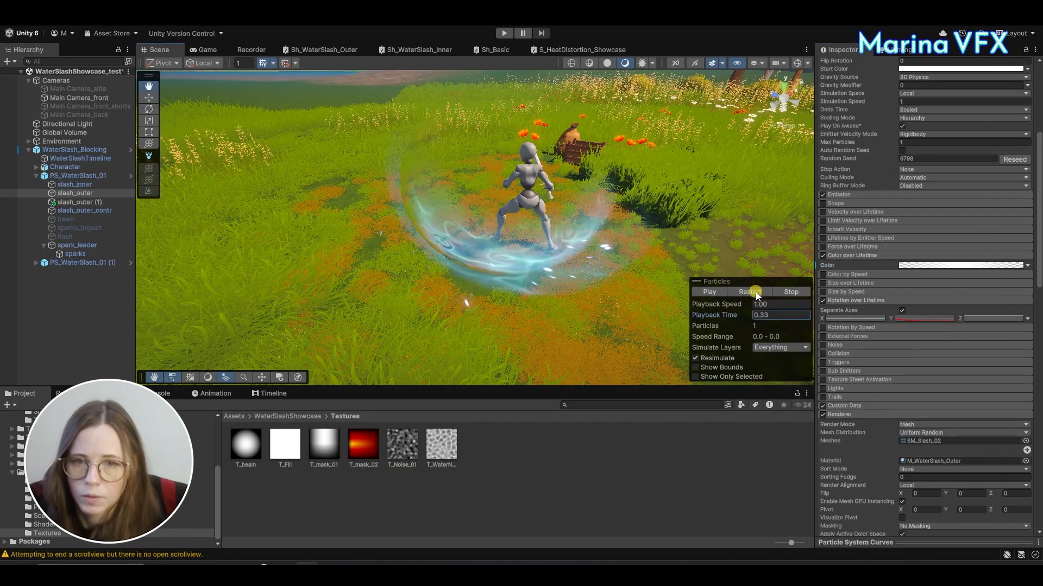
right_drag(611, 220, 593, 216)
alt+drag(593, 216, 516, 180)
Step: Set the last key of slash_outer's Y Rotation over Lifetime curve to time 0.8 and value 0
click(937, 319)
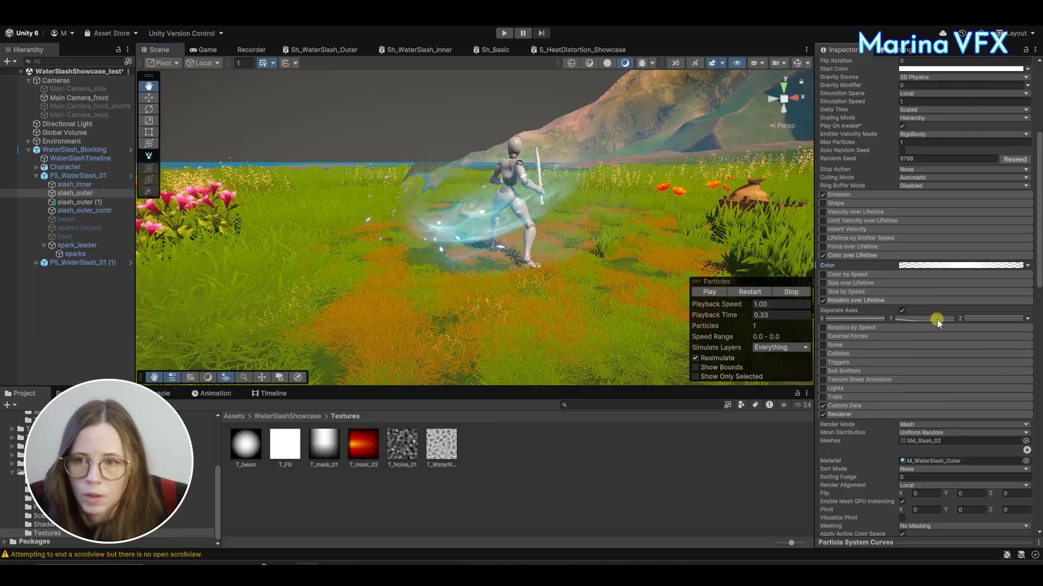
click(906, 543)
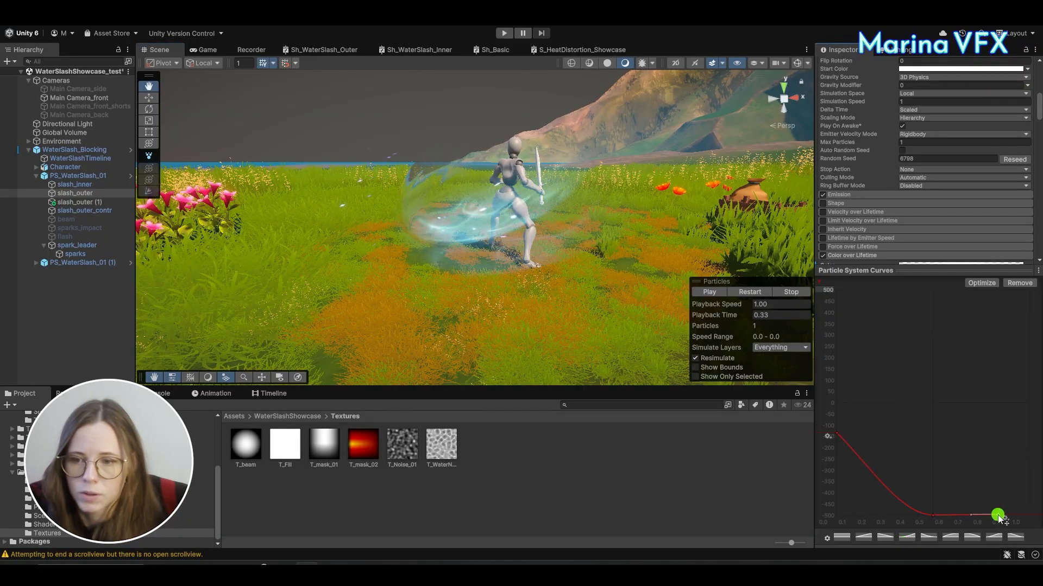
right_click(999, 517)
click(989, 401)
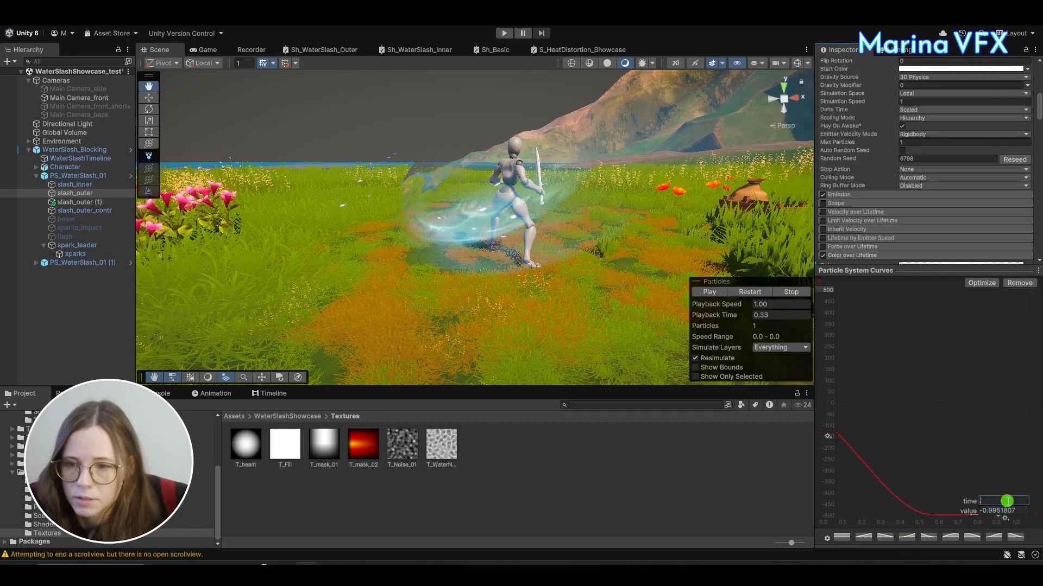
text(0.8)
key(Return)
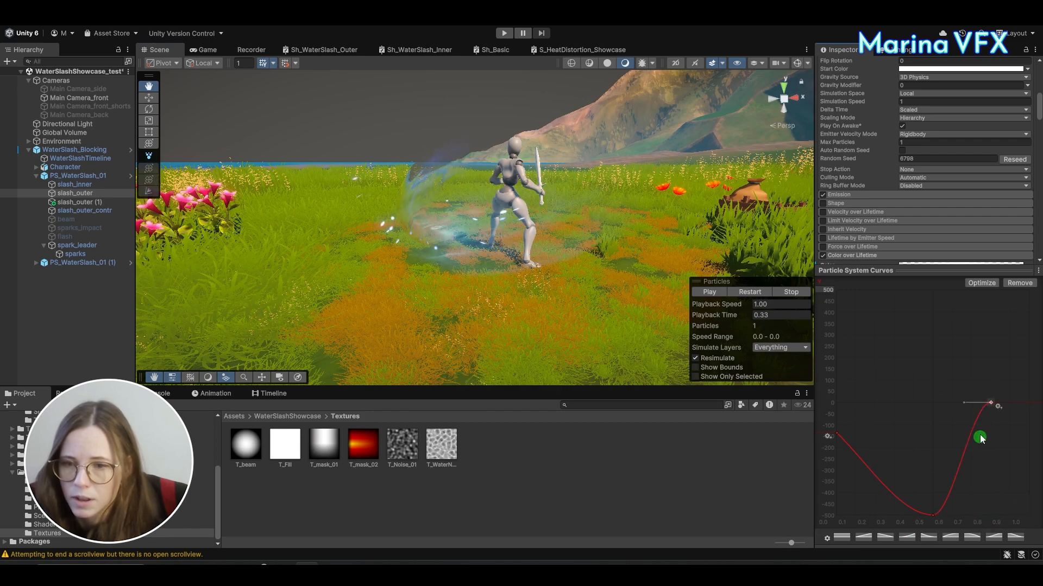
Step: Set the time of the last key on slash_outer's Y rotation curve to 1
right_click(991, 406)
click(1000, 425)
click(997, 405)
click(992, 381)
right_click(990, 401)
click(994, 421)
click(998, 409)
click(1000, 408)
click(995, 409)
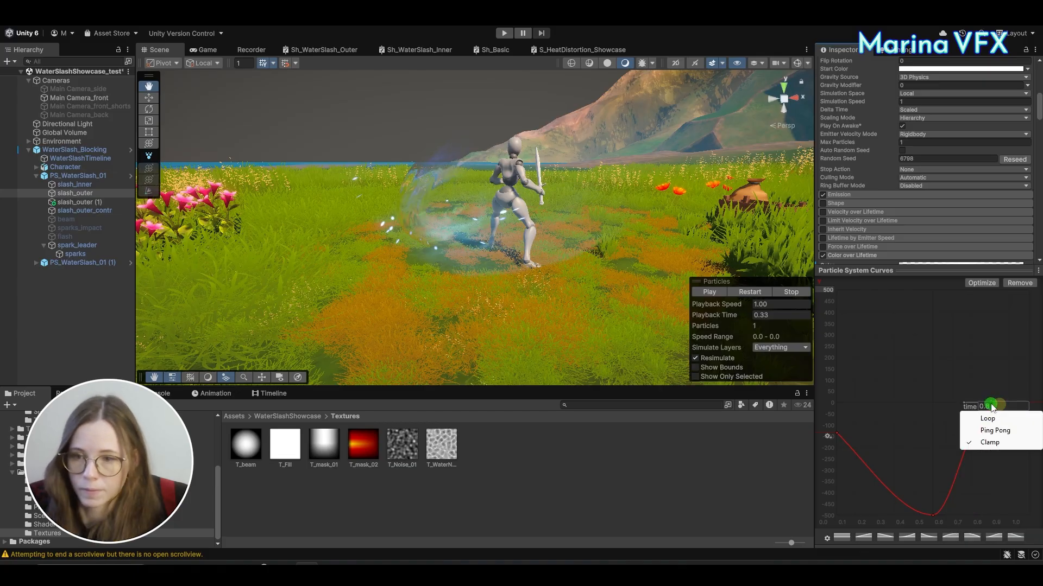
click(994, 409)
click(989, 406)
text(1)
key(Return)
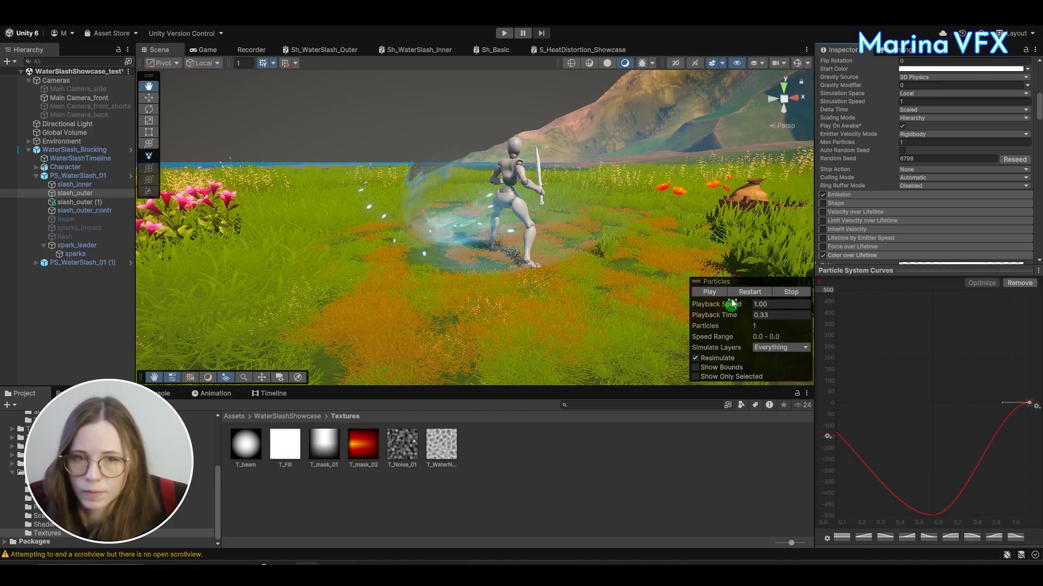
Step: Replay the slash effect repeatedly from low and high angles to examine the new rotation curve
click(749, 292)
click(748, 293)
click(748, 294)
click(749, 294)
alt+drag(587, 228, 696, 333)
click(745, 290)
click(745, 290)
click(744, 289)
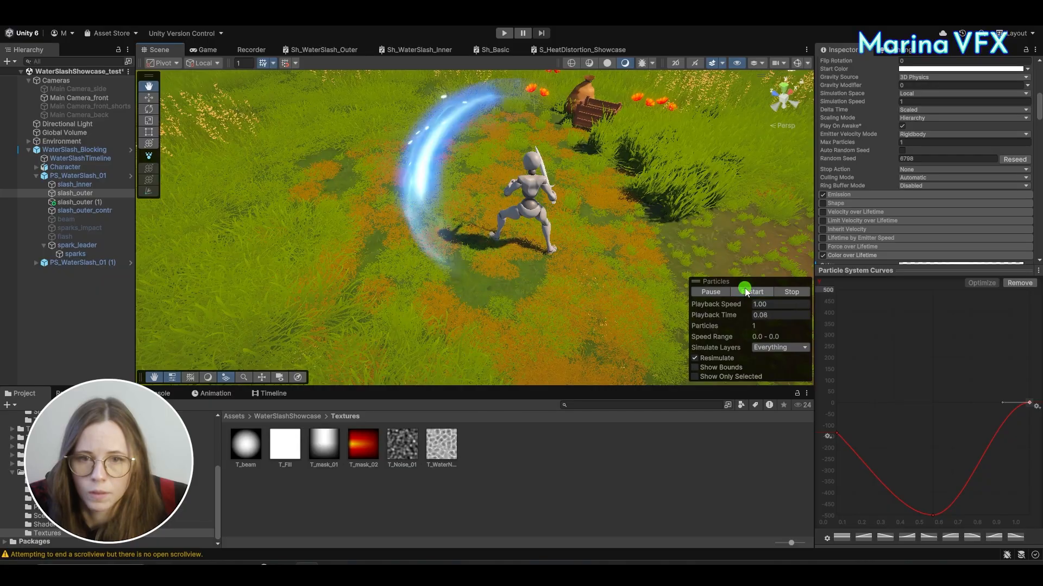
click(745, 289)
click(745, 291)
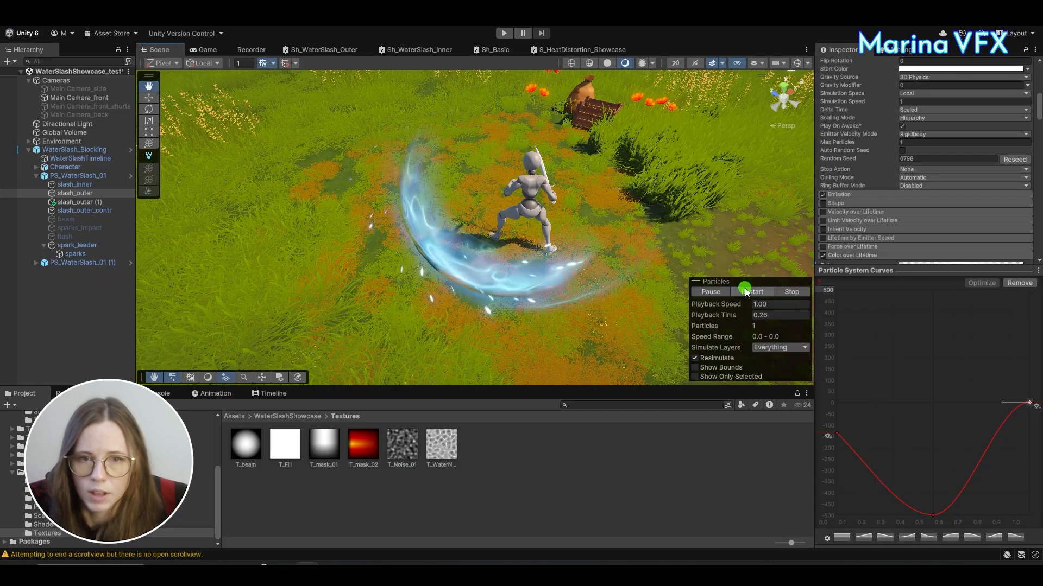
Step: Replay the slash, pause it at playback time 0.31, and examine the refraction along its outer edge up close
click(745, 291)
click(744, 290)
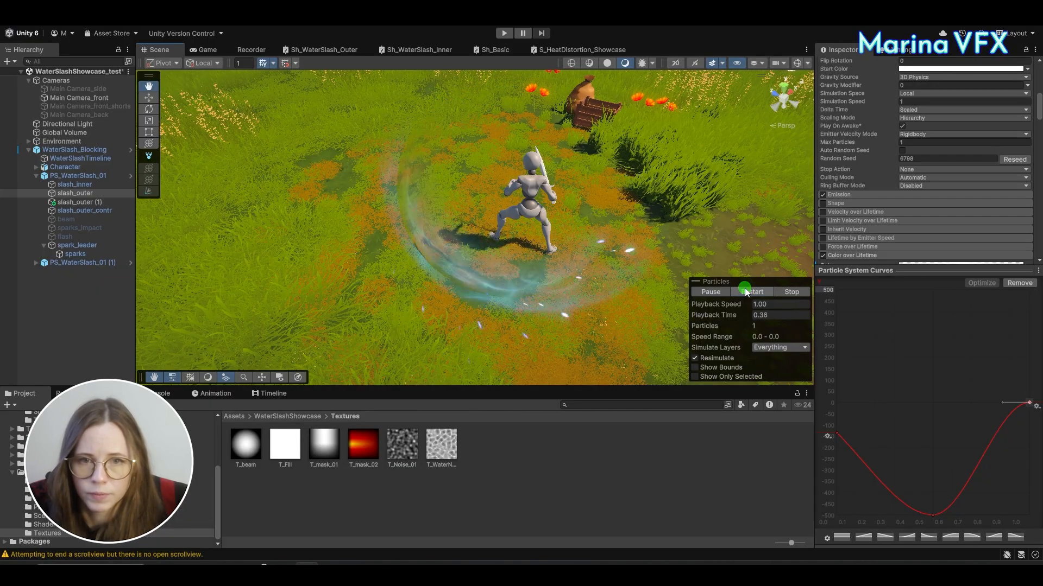
click(745, 292)
click(739, 293)
click(722, 293)
alt+drag(563, 268, 621, 245)
drag(731, 316, 791, 317)
mouse_move(603, 233)
alt+mouse_down()
mouse_move(551, 155)
mouse_move(483, 133)
mouse_move(737, 149)
mouse_move(701, 174)
mouse_move(605, 291)
mouse_move(593, 240)
alt+mouse_up()
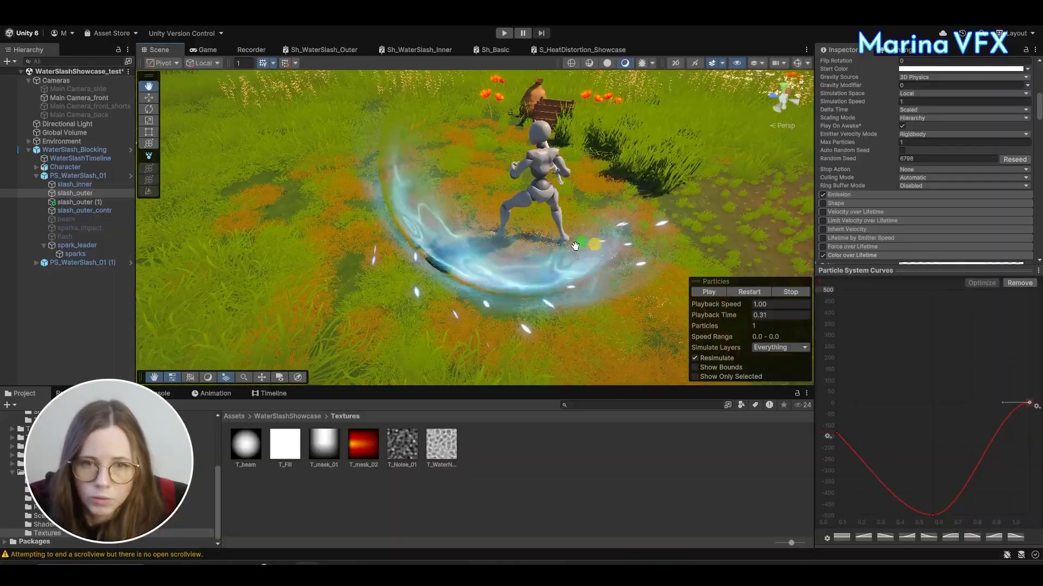
scroll(421, 216, up, 5)
scroll(349, 275, up, 5)
middle_drag(349, 275, 468, 210)
scroll(468, 210, down, 10)
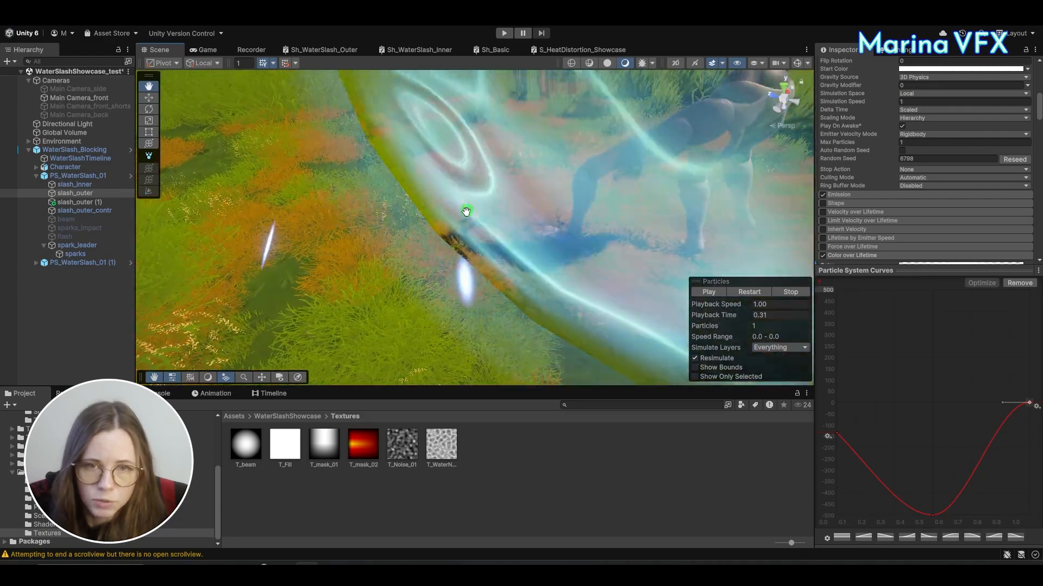
middle_drag(507, 183, 417, 218)
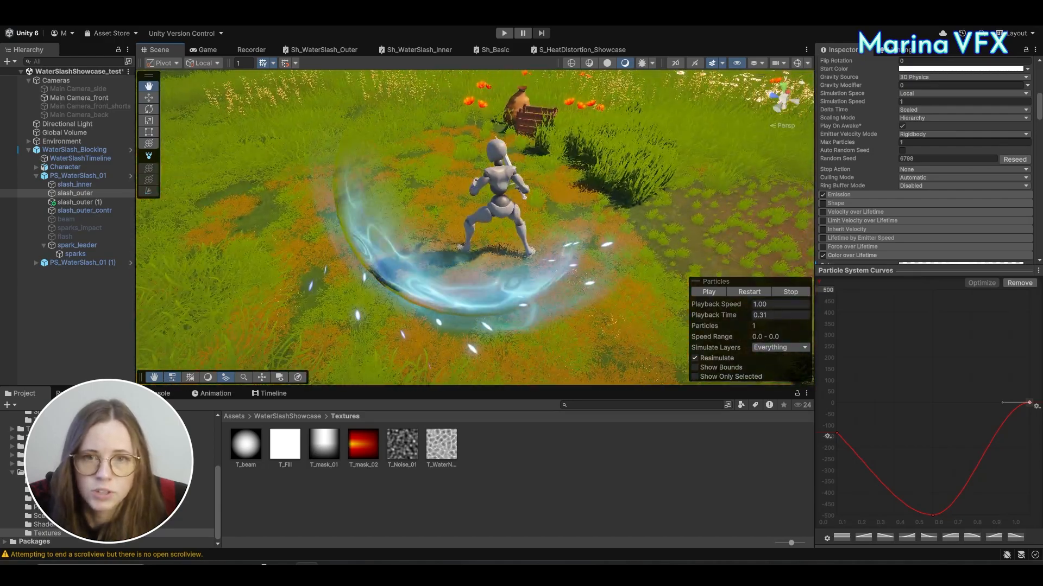
Step: Open the Sh_WaterSlash_Outer graph maximized and copy its whole Fresnel Effect node group
click(352, 50)
right_click(352, 50)
click(367, 51)
scroll(635, 288, up, 6)
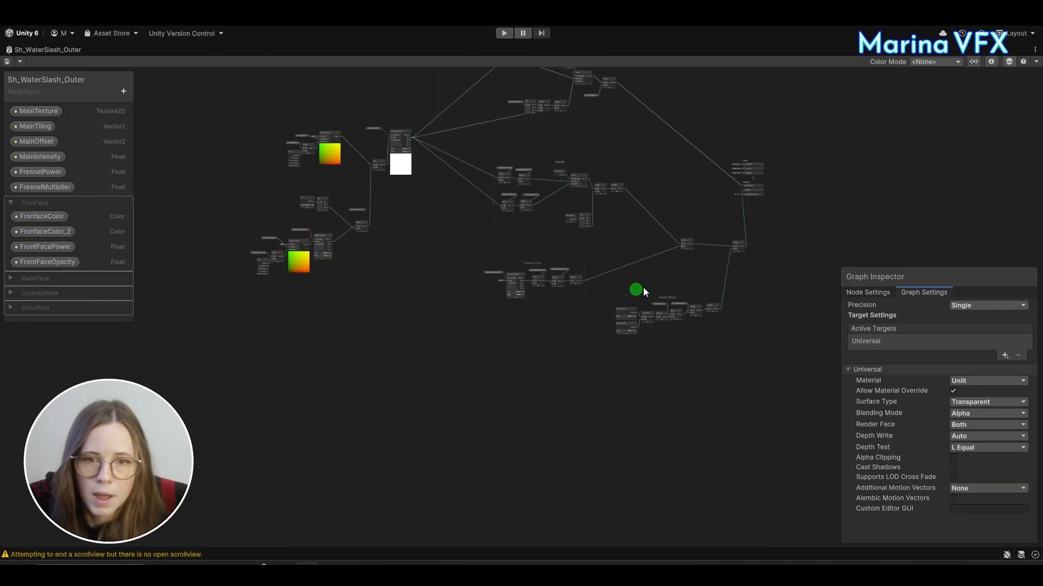
middle_drag(577, 349, 375, 114)
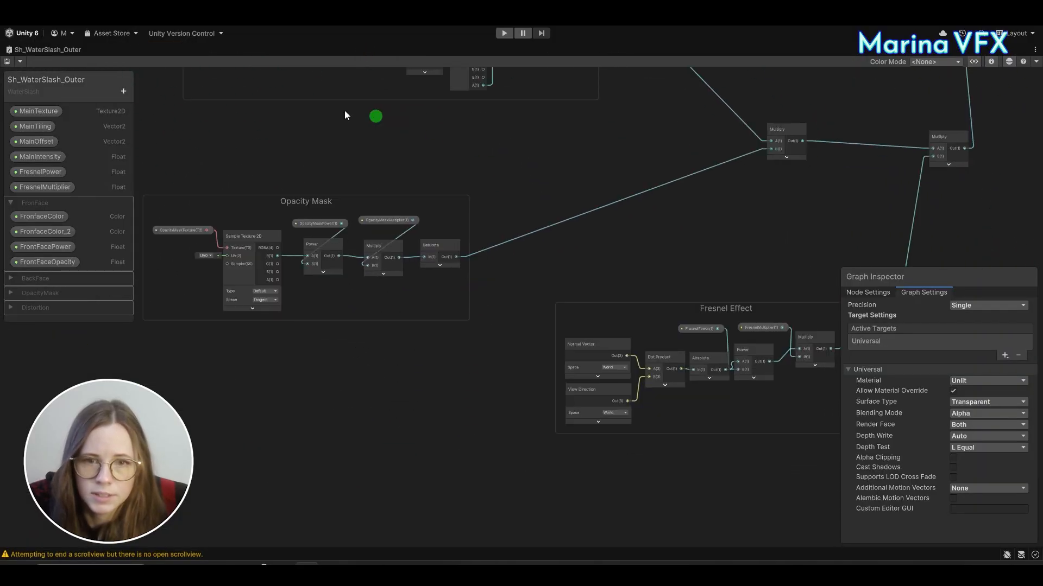
middle_drag(594, 210, 386, 301)
drag(766, 462, 764, 459)
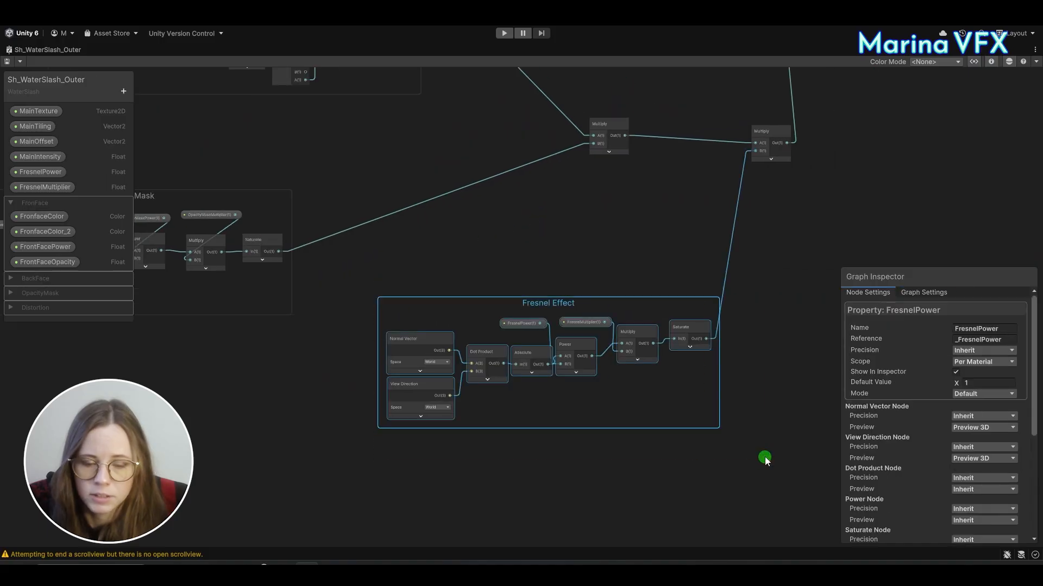
Step: Paste the Fresnel Effect group into the S_HeatDistortion_Showcase graph, below the mask nodes, and shift the master stack to make room
right_click(76, 48)
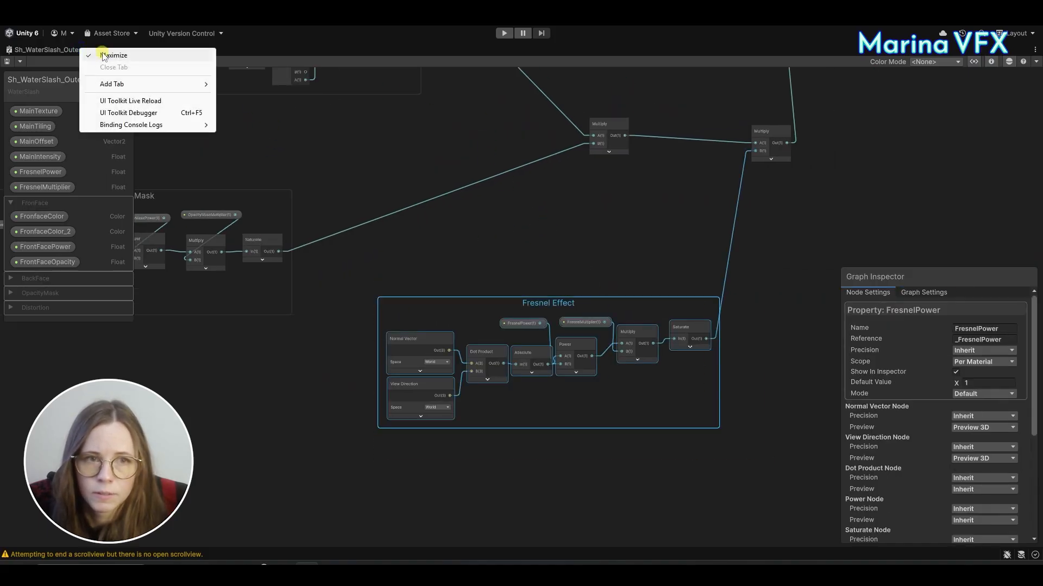
click(105, 53)
click(598, 48)
right_click(599, 48)
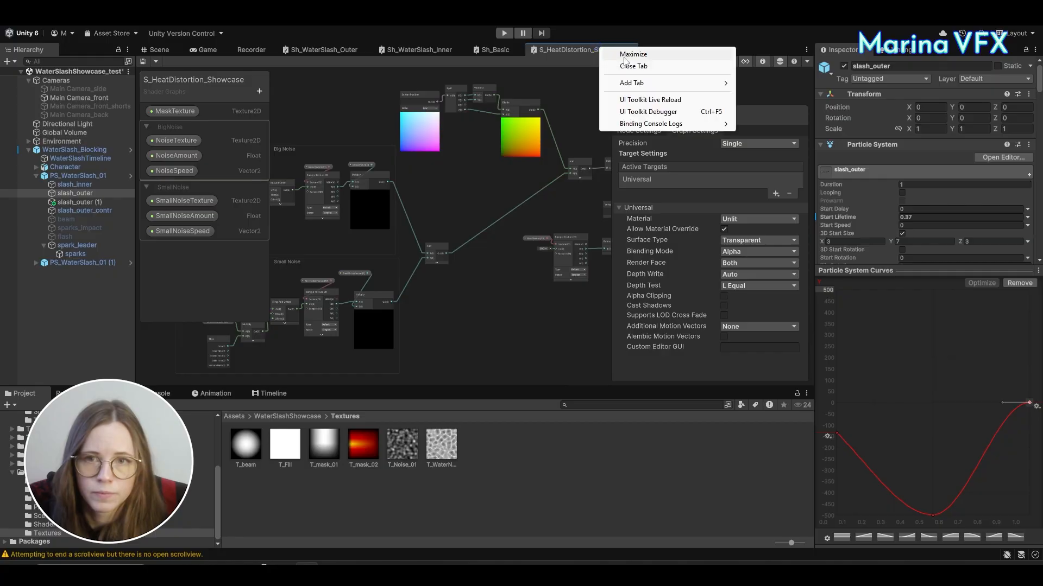
click(625, 52)
middle_drag(601, 100, 493, 345)
drag(511, 127, 591, 302)
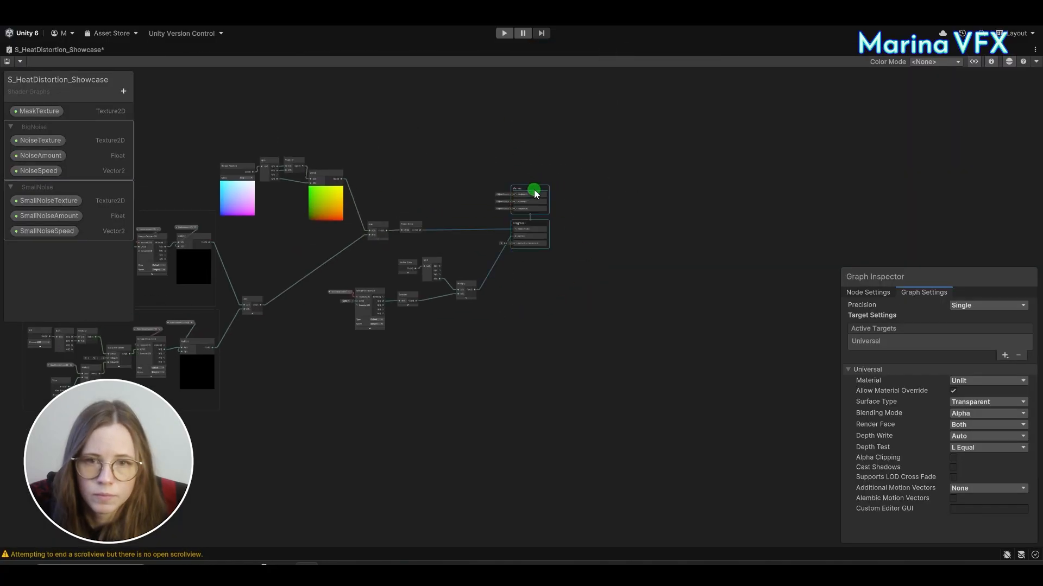
scroll(577, 314, up, 10)
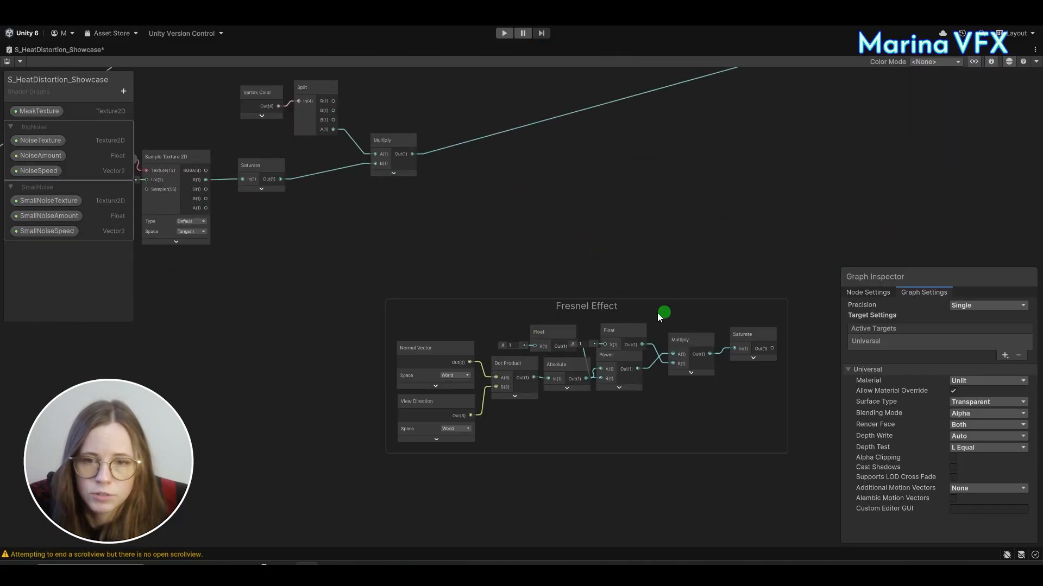
drag(764, 484, 777, 477)
drag(759, 309, 609, 296)
Step: Move the two Float nodes in the pasted Fresnel Effect group up, clear of the Absolute and Power nodes
click(516, 260)
middle_drag(519, 260, 673, 234)
scroll(562, 268, up, 6)
middle_drag(562, 267, 509, 239)
scroll(513, 245, down, 3)
middle_drag(621, 354, 548, 380)
scroll(550, 381, up, 3)
drag(540, 300, 539, 221)
drag(366, 288, 356, 233)
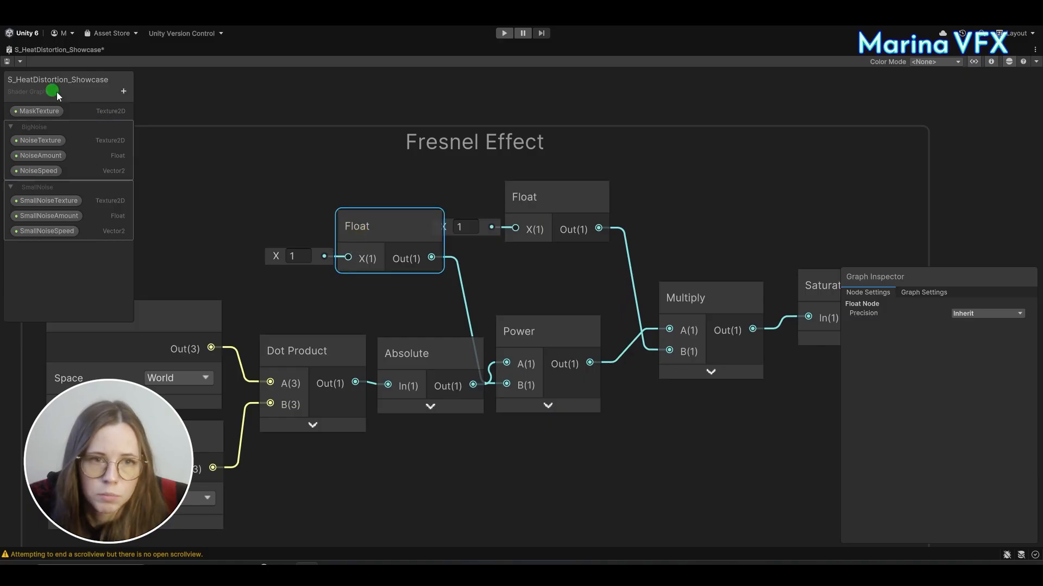
Step: Add two float properties named FresnelPower and FresnelMultiplier to the heat distortion graph
click(124, 93)
click(154, 122)
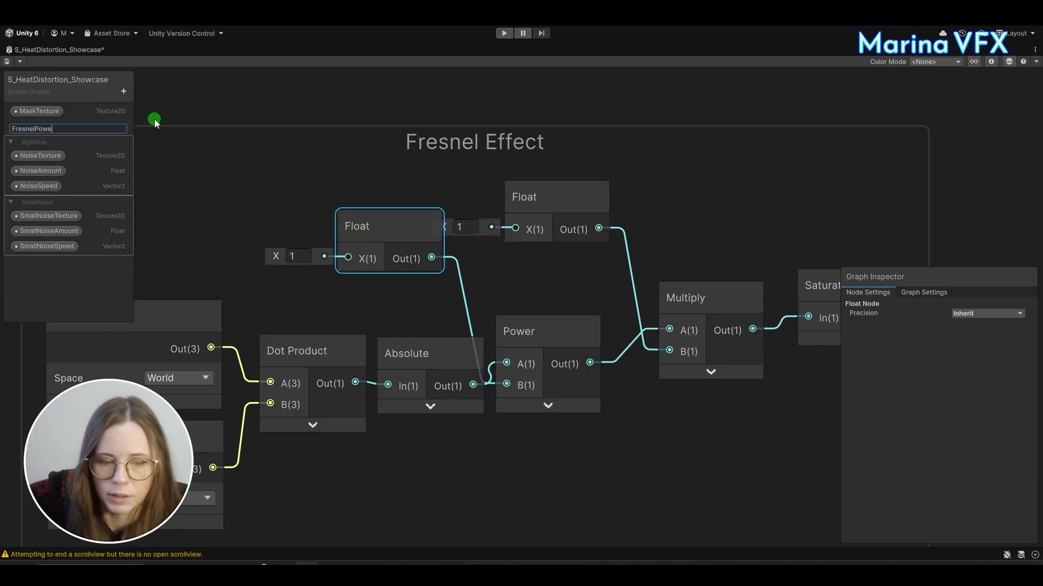
click(124, 90)
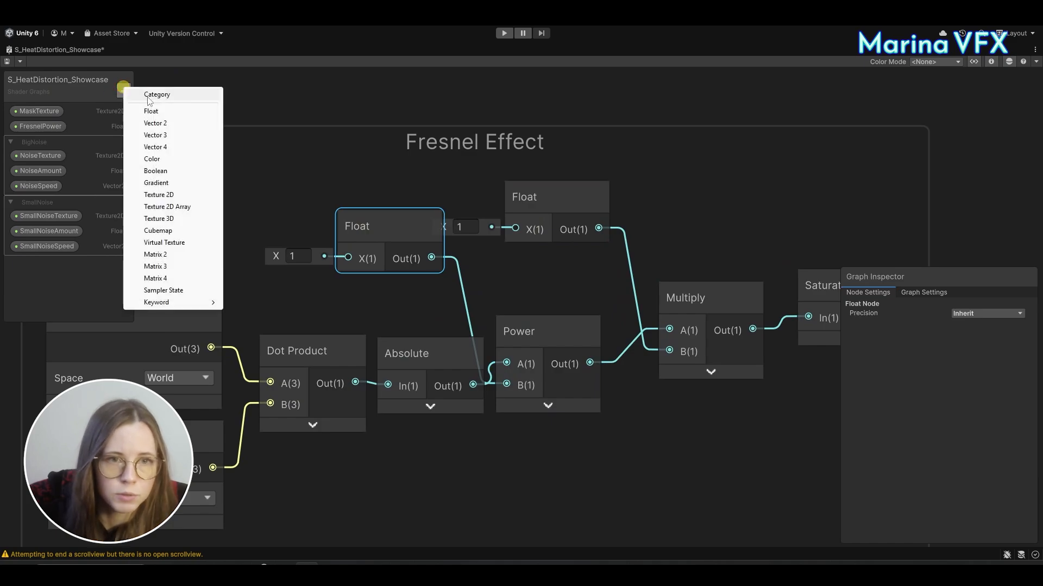
click(150, 111)
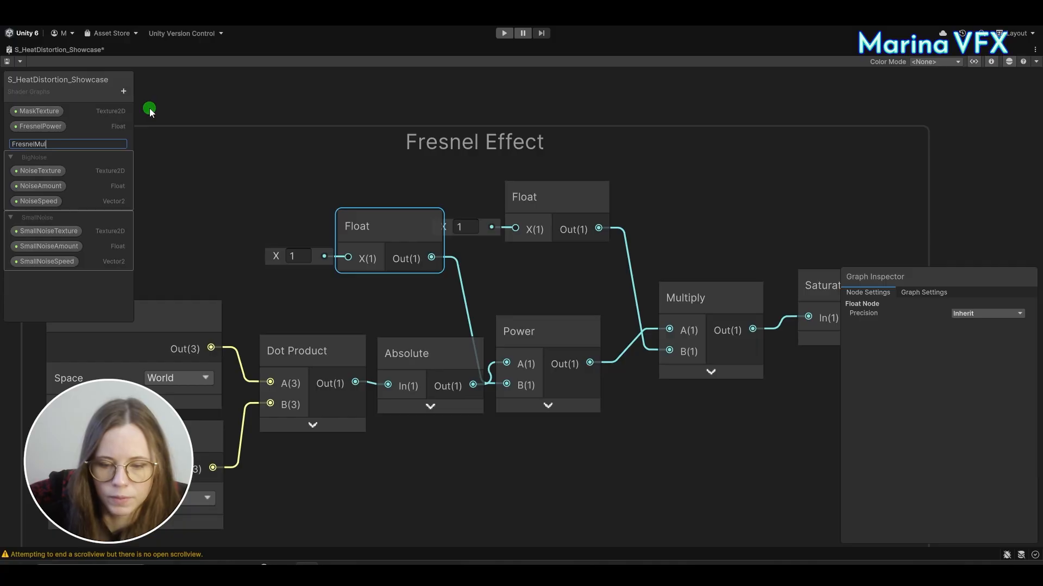
Step: Set FresnelPower's default value to 1 and bring up the settings of the FresnelMultiplier property
click(42, 127)
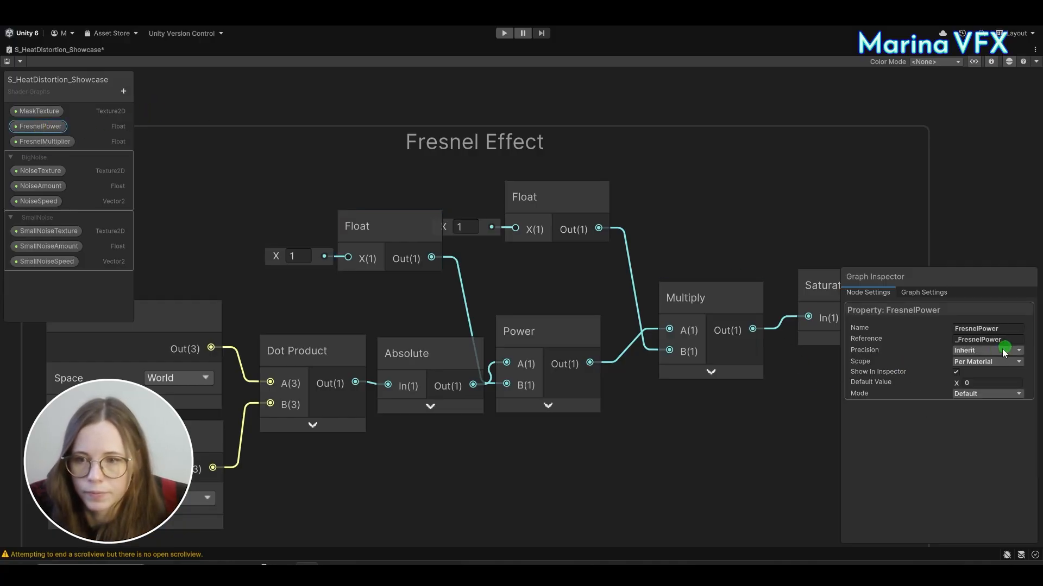
text(1)
click(30, 155)
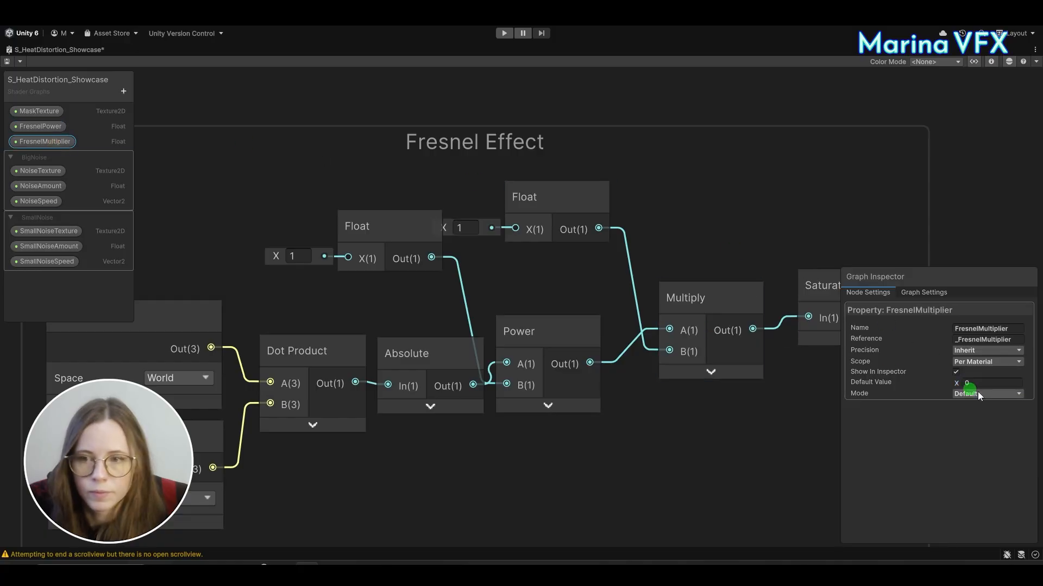
Step: Place FresnelPower in the graph, connect it to the Power node's B input, and delete the Float node it replaces
drag(90, 133, 492, 345)
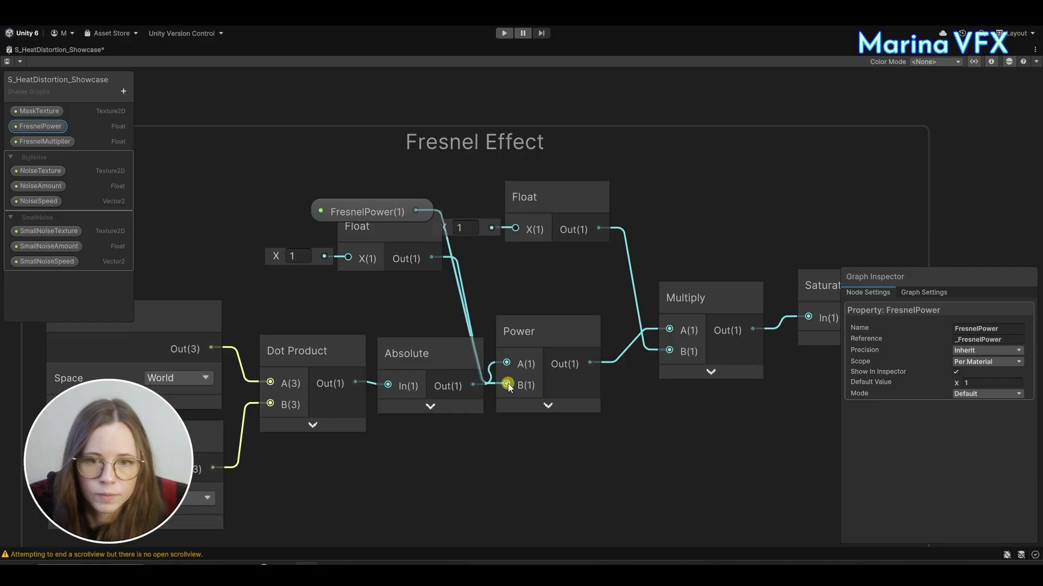
drag(483, 292, 483, 293)
click(429, 297)
drag(515, 329, 536, 347)
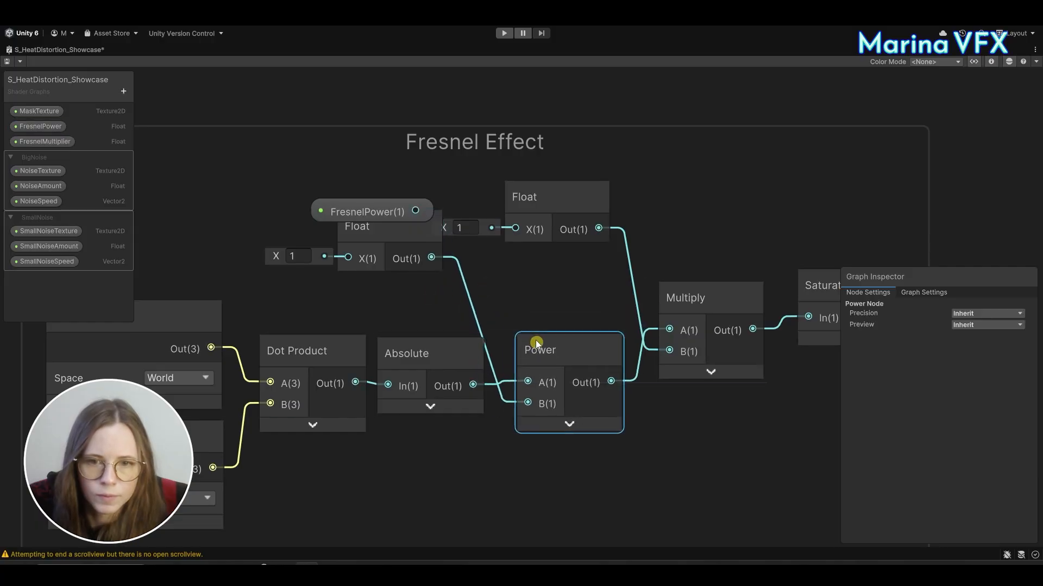
drag(421, 214, 526, 403)
click(365, 235)
key(Delete)
Step: Replace the remaining Float node with FresnelMultiplier connected to the Fresnel group's Multiply node, and reposition the FresnelPower node
click(543, 204)
key(Delete)
drag(45, 141, 645, 320)
drag(370, 213, 374, 276)
Step: Add a Multiply node between the Fresnel Effect group and the master stack
scroll(572, 230, down, 8)
scroll(643, 234, up, 4)
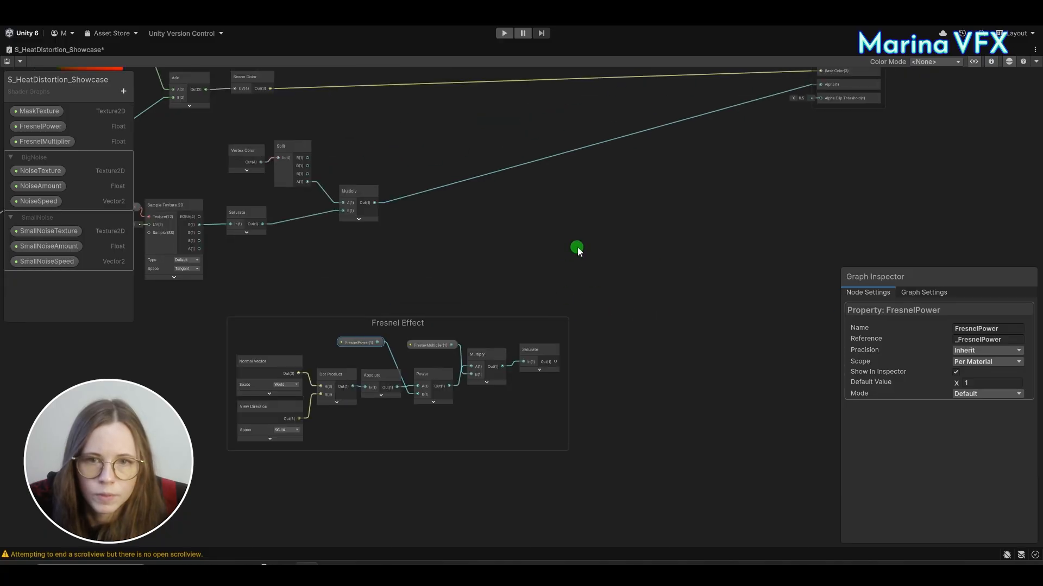
click(575, 248)
key(space)
text(mu)
click(684, 218)
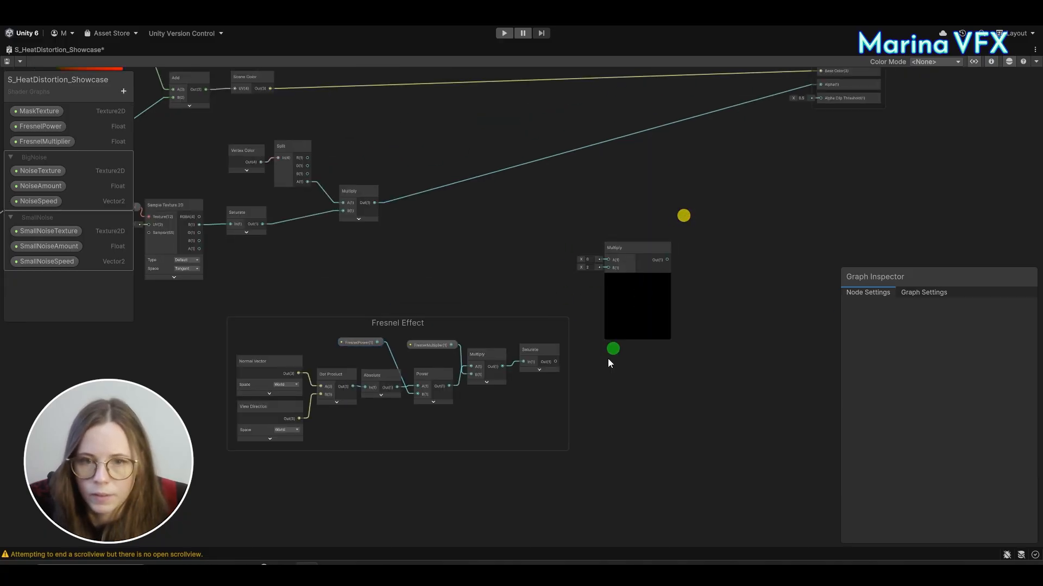
Step: Connect the Fresnel Saturate output to the new Multiply's B and the mask Multiply output to its A, then collapse its preview
scroll(582, 369, up, 4)
drag(630, 215, 643, 168)
middle_drag(477, 139, 481, 292)
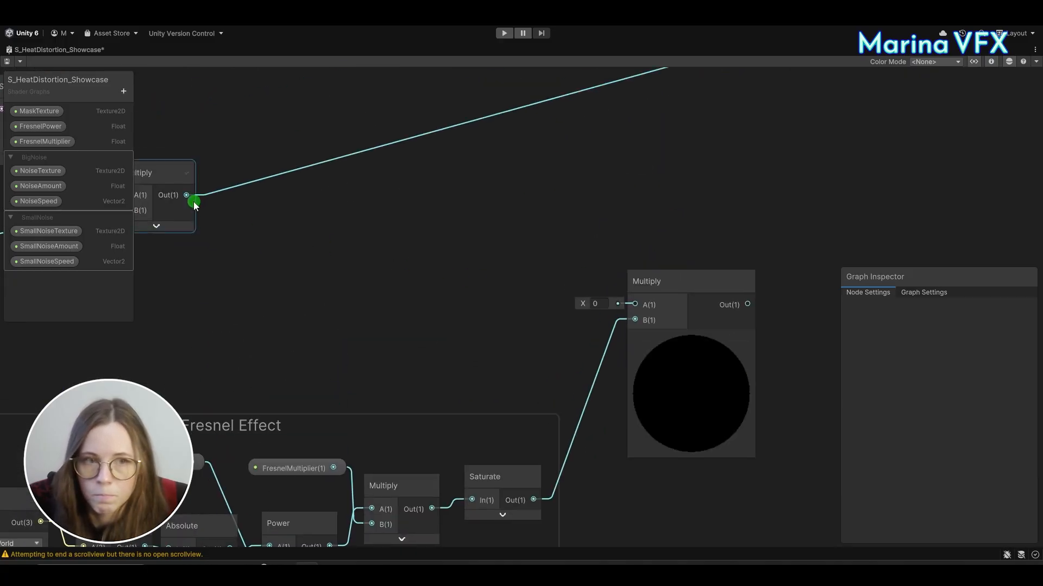
drag(572, 283, 633, 304)
click(668, 318)
click(691, 339)
Step: Connect the new Multiply's output to the Fragment Alpha input, save the graph, and return to the Scene view
scroll(572, 302, down, 5)
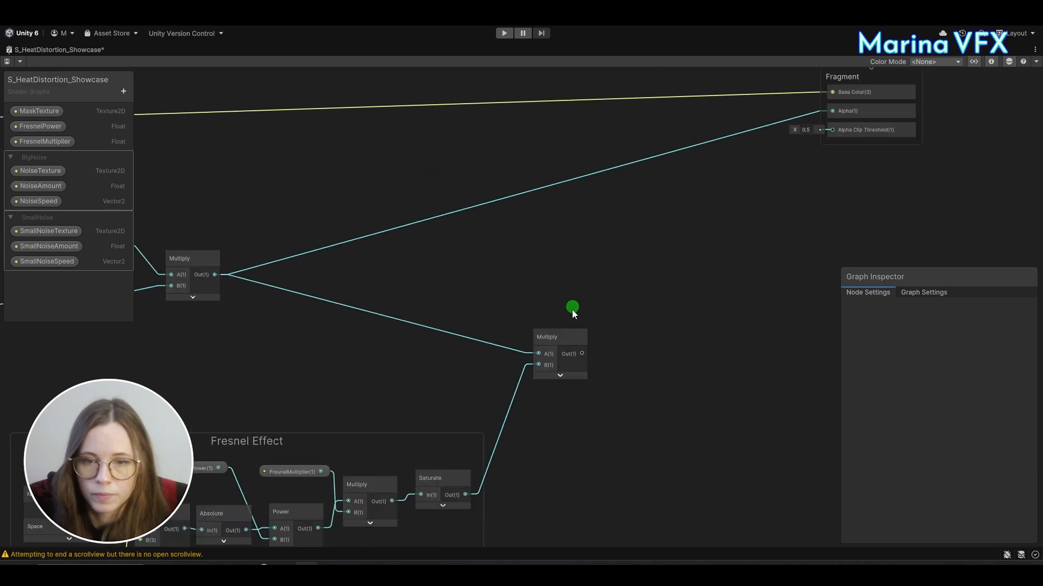
drag(709, 250, 832, 146)
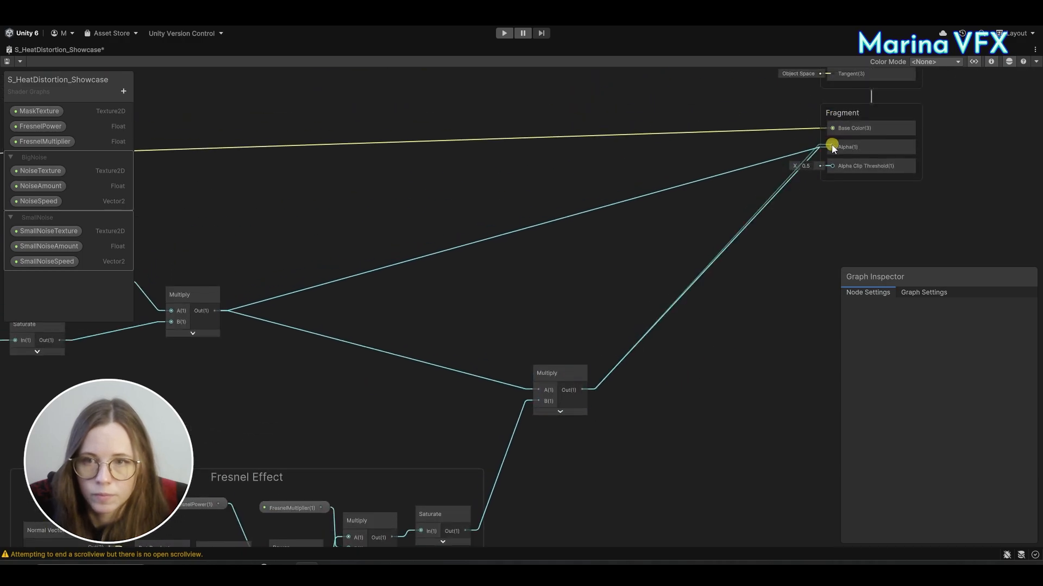
right_click(49, 56)
click(81, 47)
click(165, 54)
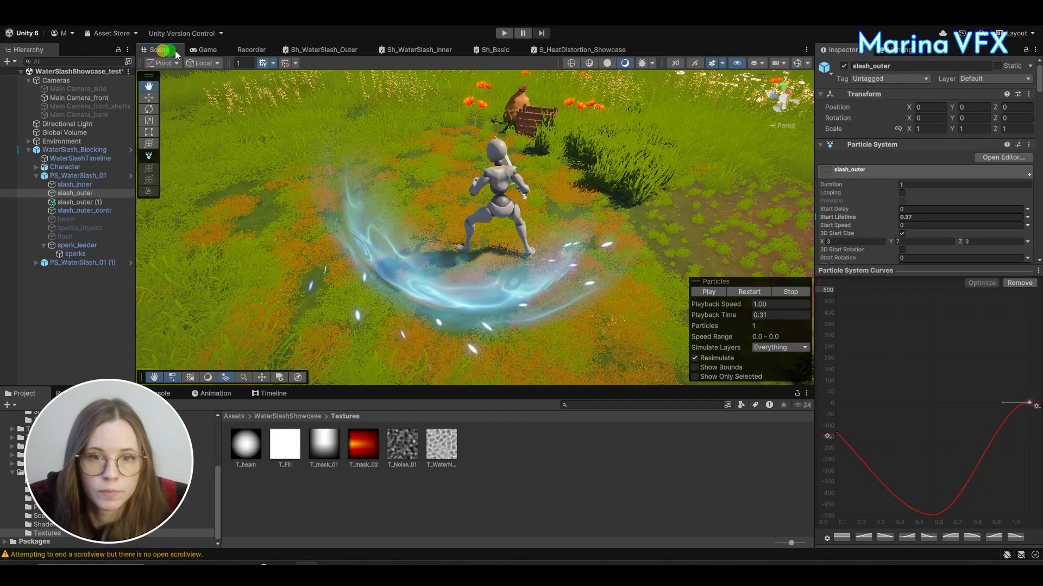
Step: Replay the slash effect from several angles to check the refraction with the Fresnel fade
alt+drag(659, 252, 465, 194)
alt+drag(368, 248, 644, 220)
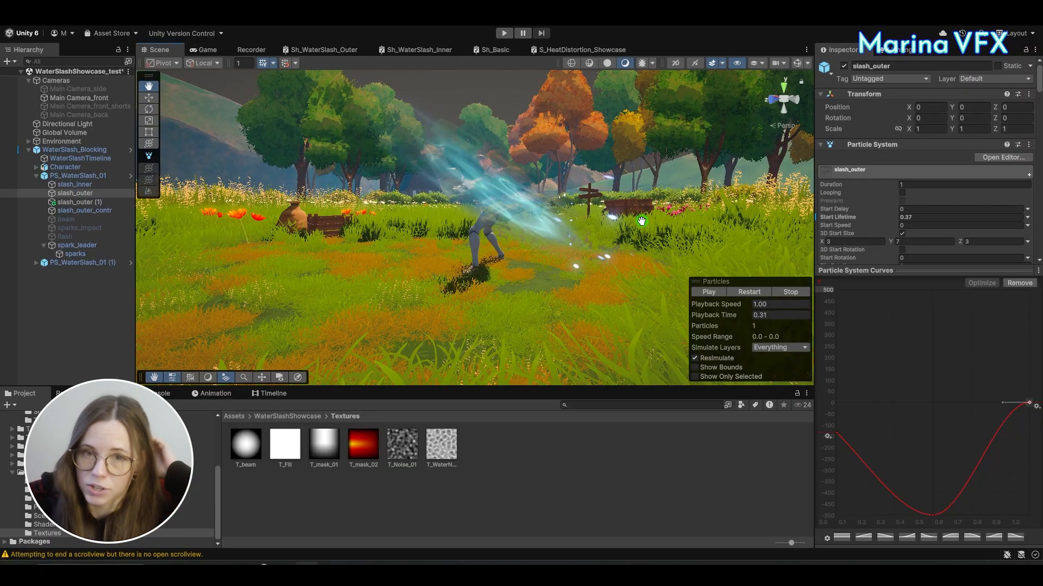
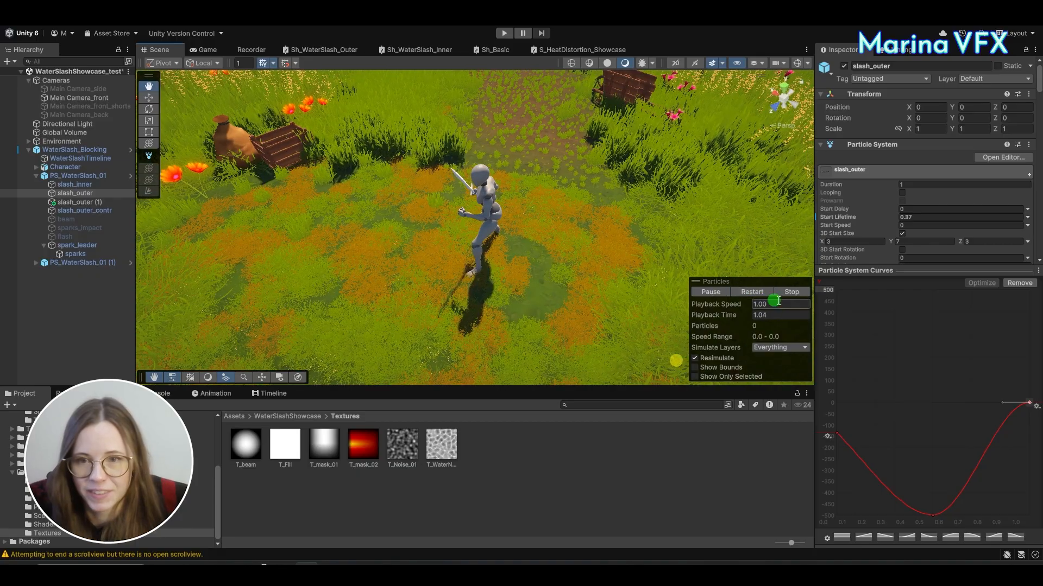
click(755, 293)
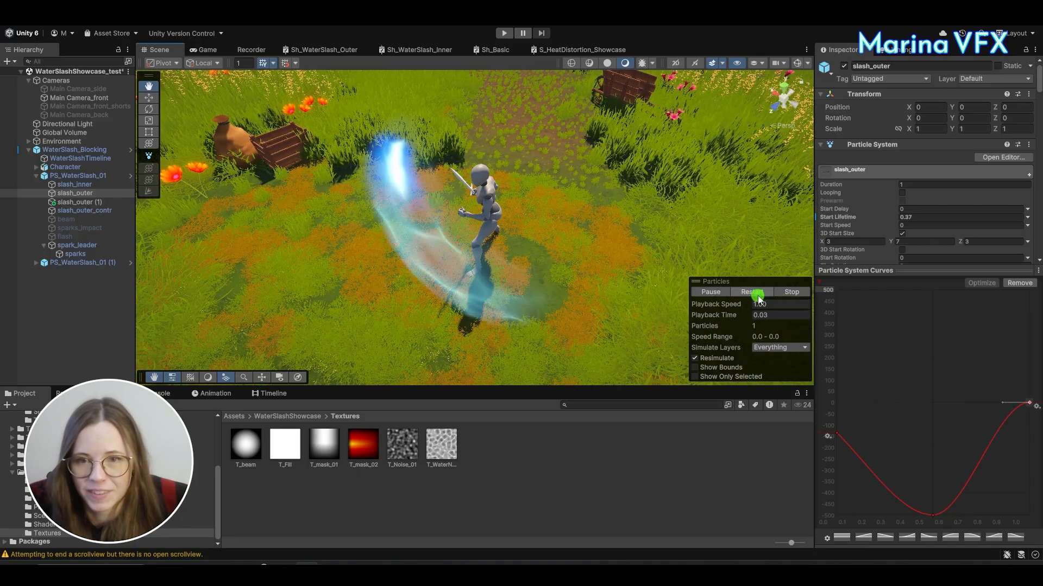
click(753, 292)
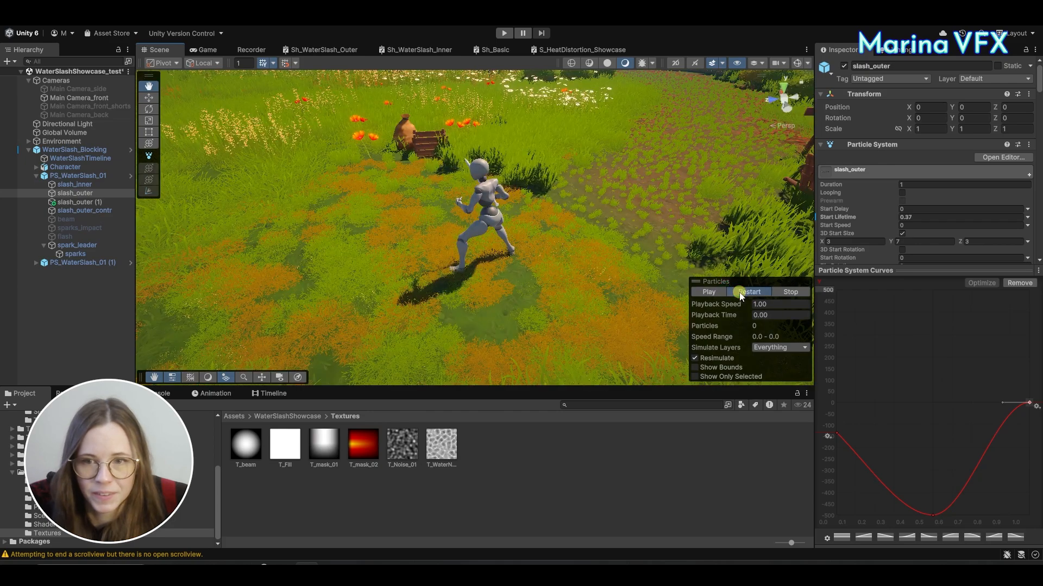
click(742, 293)
click(741, 292)
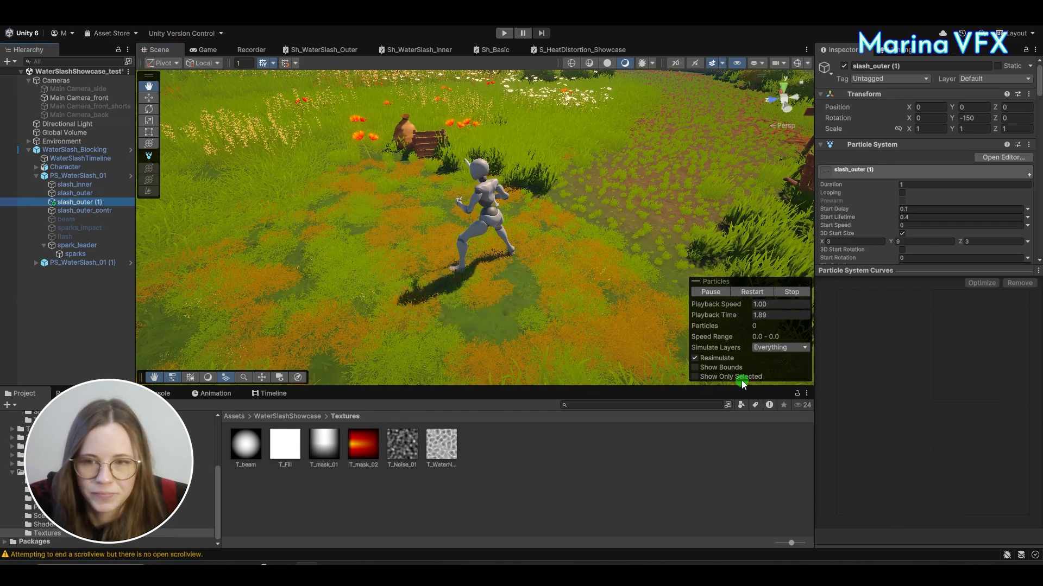
Step: Delete the slash_outer (1) particle system and duplicate slash_outer to replace it
click(867, 273)
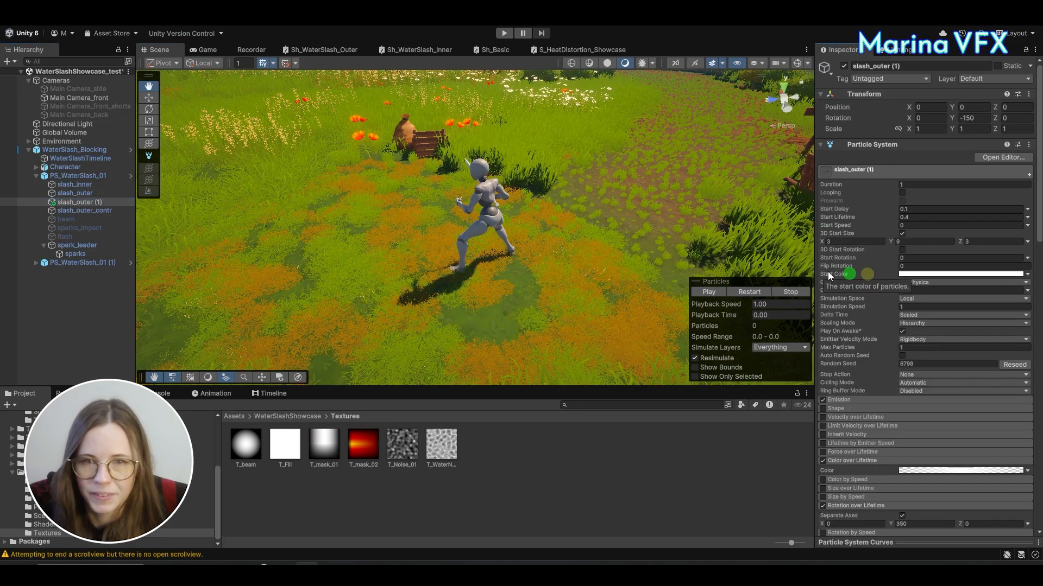
click(97, 193)
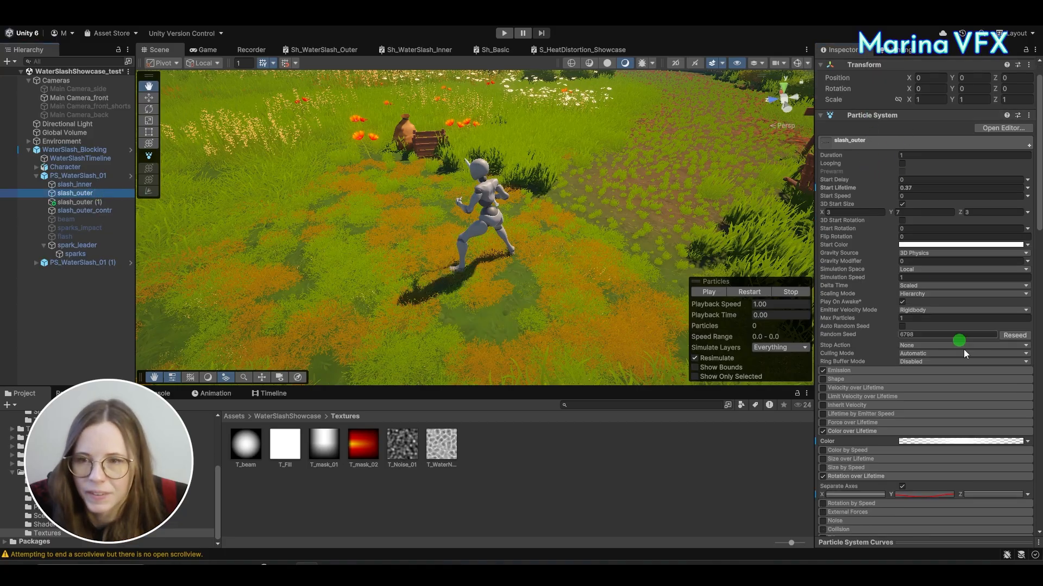
click(72, 202)
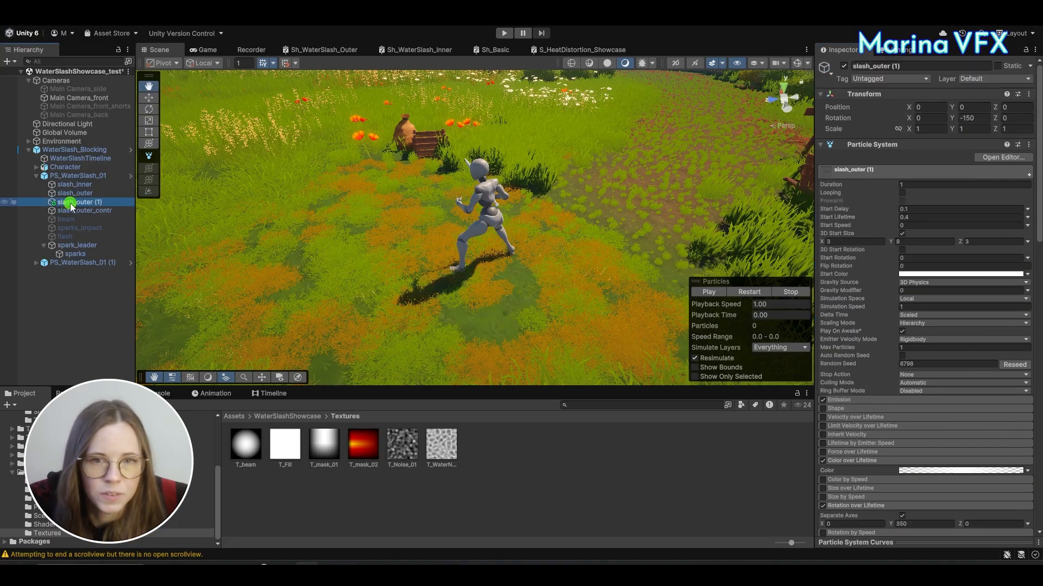
key(Delete)
click(76, 194)
key(ctrl+d)
Step: Assign the M_WaterSlash_Refraction material from the Materials folder to the slash_outer (1) particle system's renderer
scroll(983, 364, down, 10)
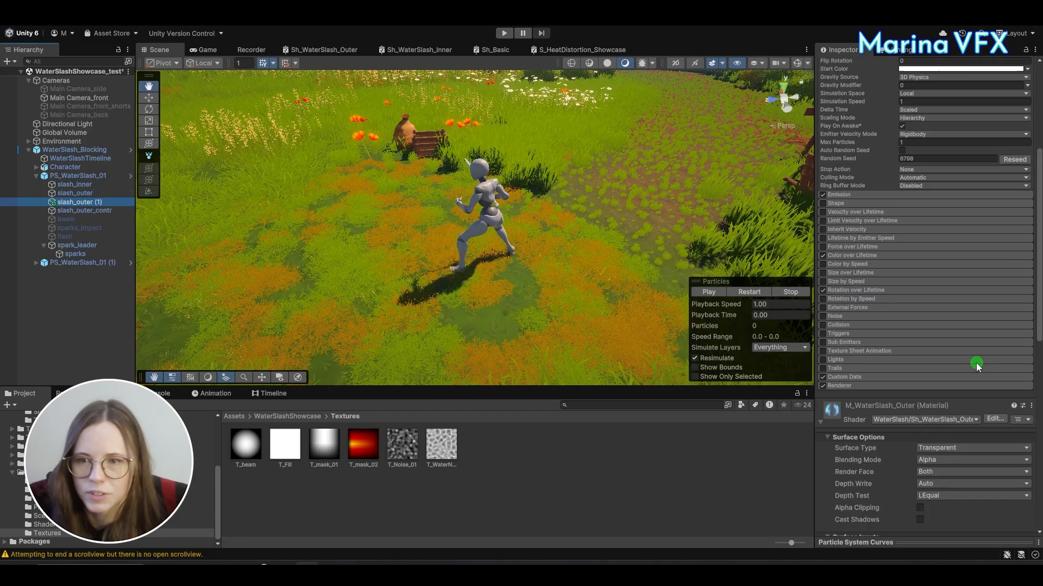
click(851, 181)
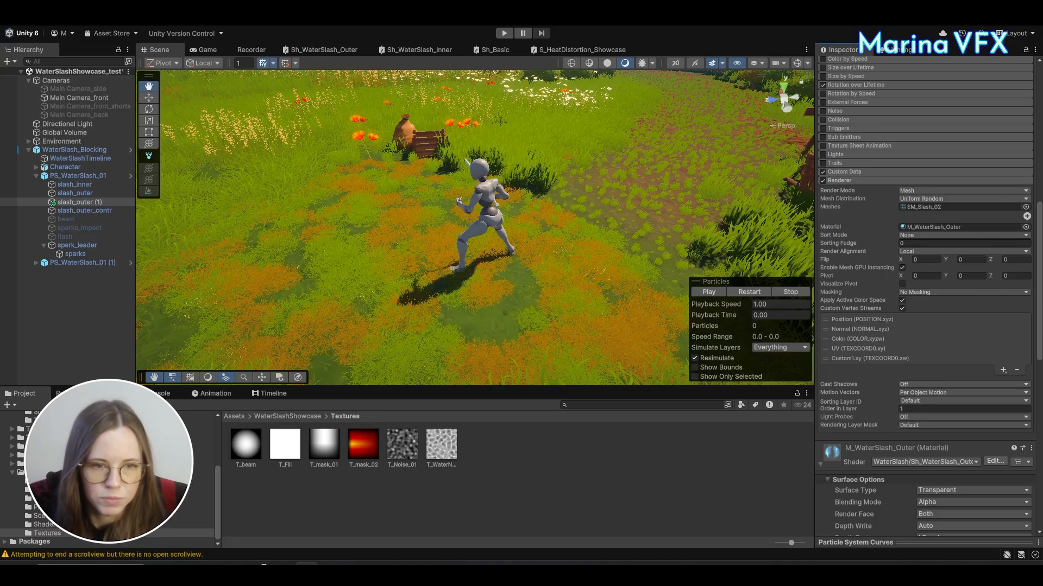
click(48, 490)
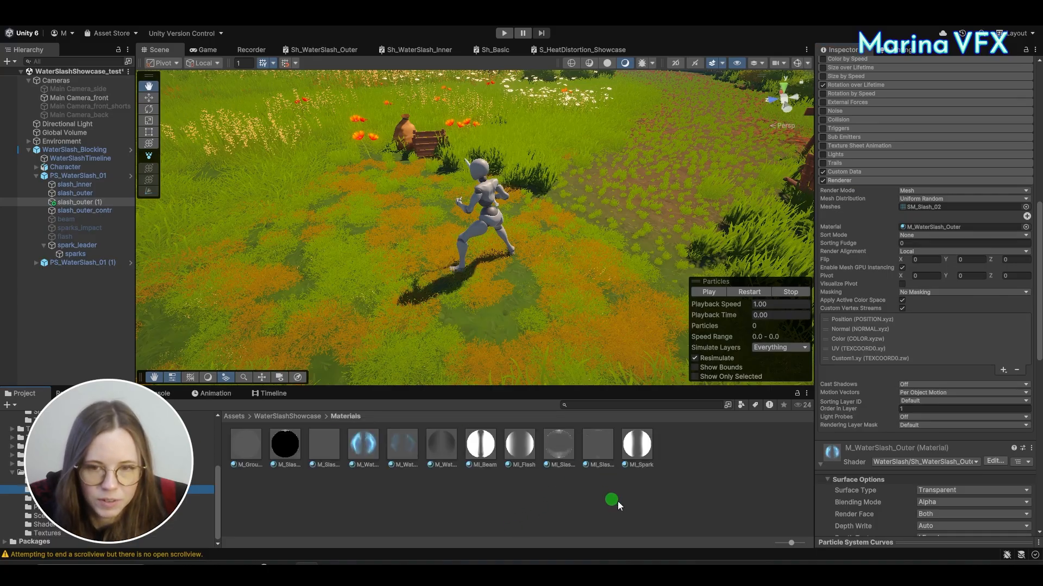
drag(790, 542, 679, 531)
drag(305, 470, 935, 228)
Step: Replay the slash, pause it partway and scrub its playback time to check the refraction layer from the side
click(752, 292)
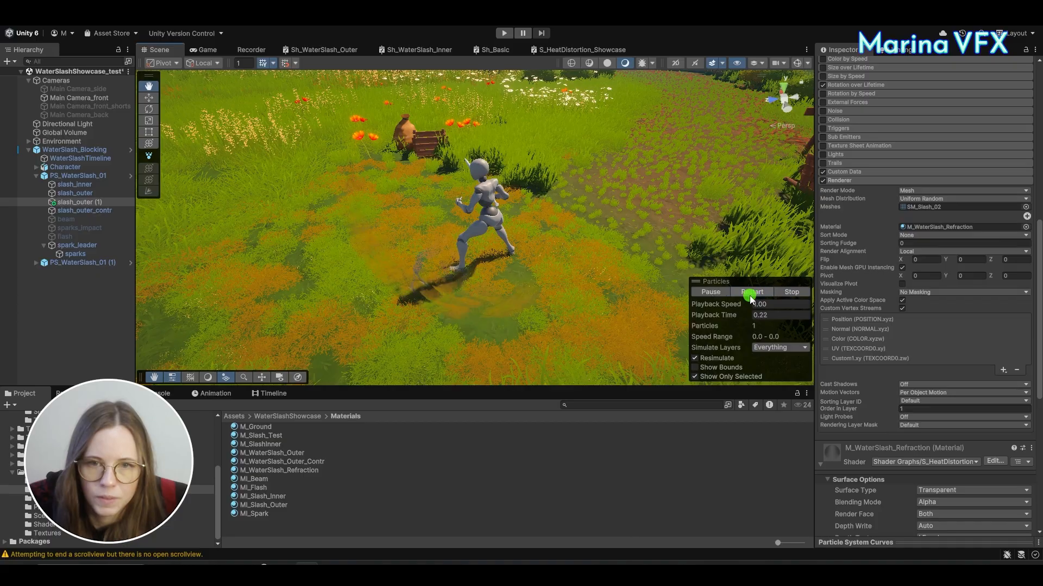
click(746, 291)
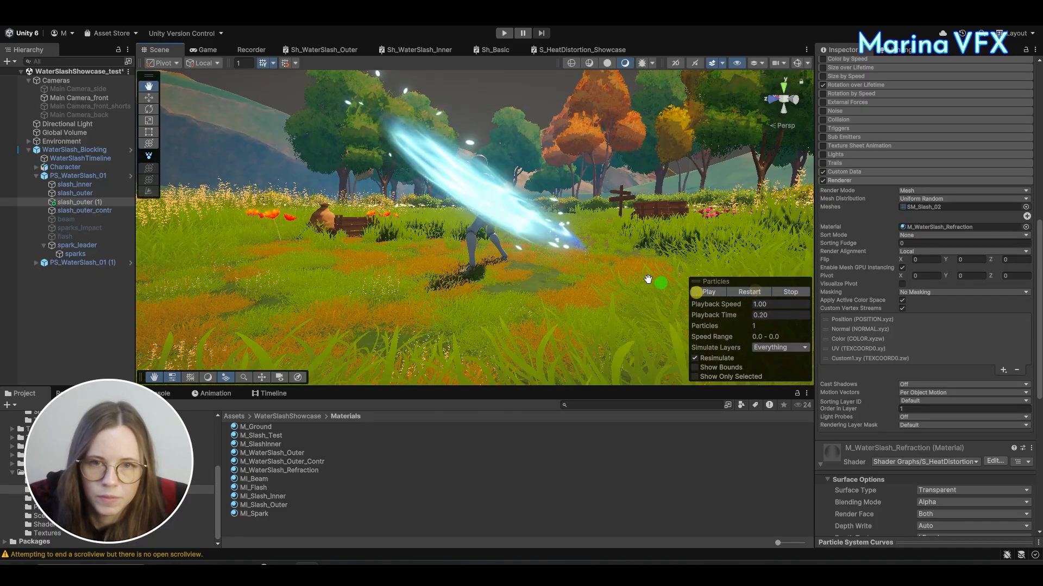
scroll(630, 267, up, 5)
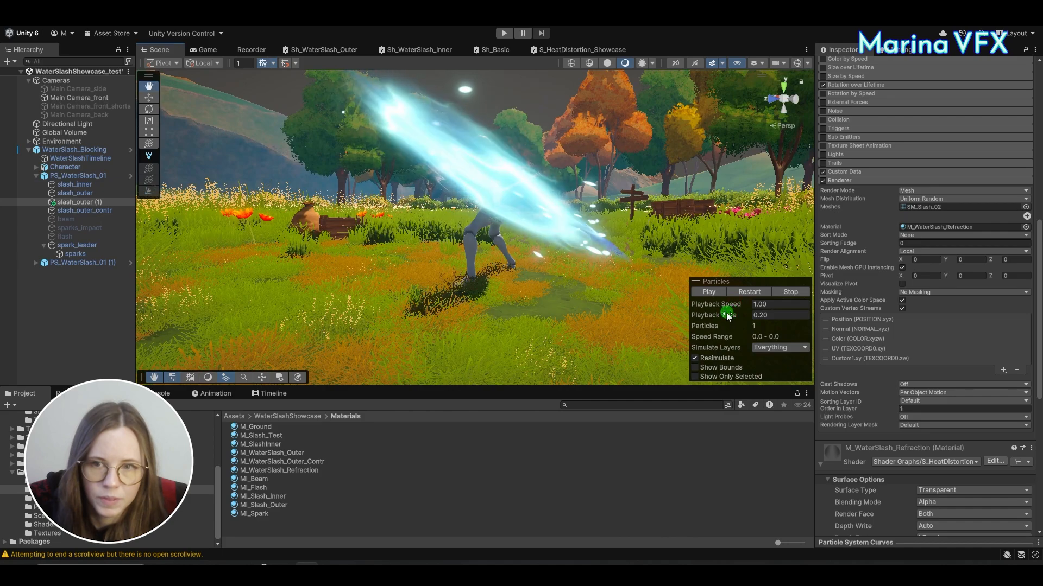
mouse_move(752, 314)
mouse_down()
mouse_move(767, 313)
mouse_move(723, 315)
mouse_move(772, 313)
mouse_up()
click(744, 290)
click(743, 291)
Step: Replay the slash repeatedly from a raised view around the character and pause it mid-swing
middle_drag(584, 207, 496, 234)
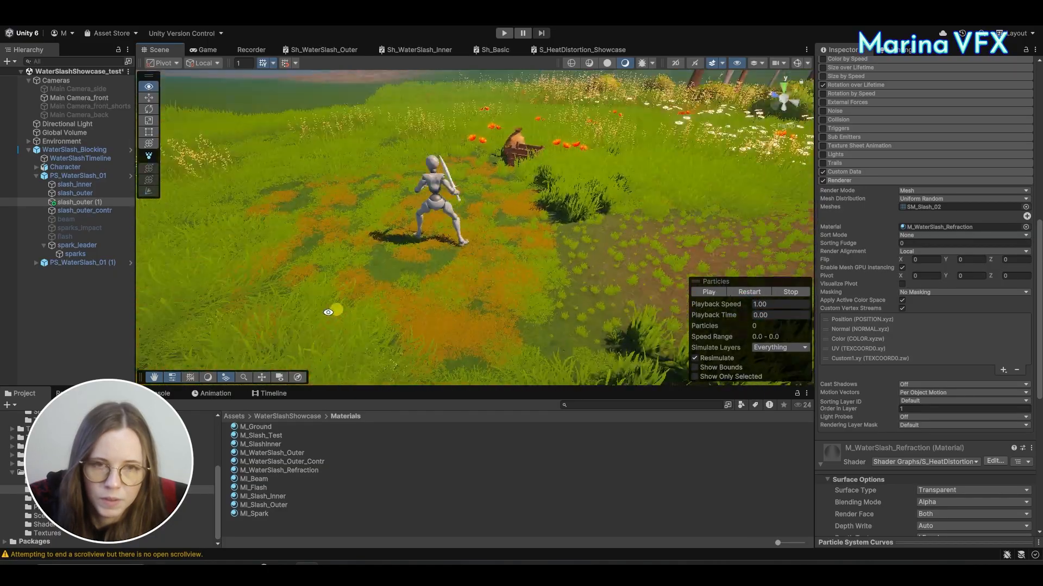
scroll(406, 298, up, 5)
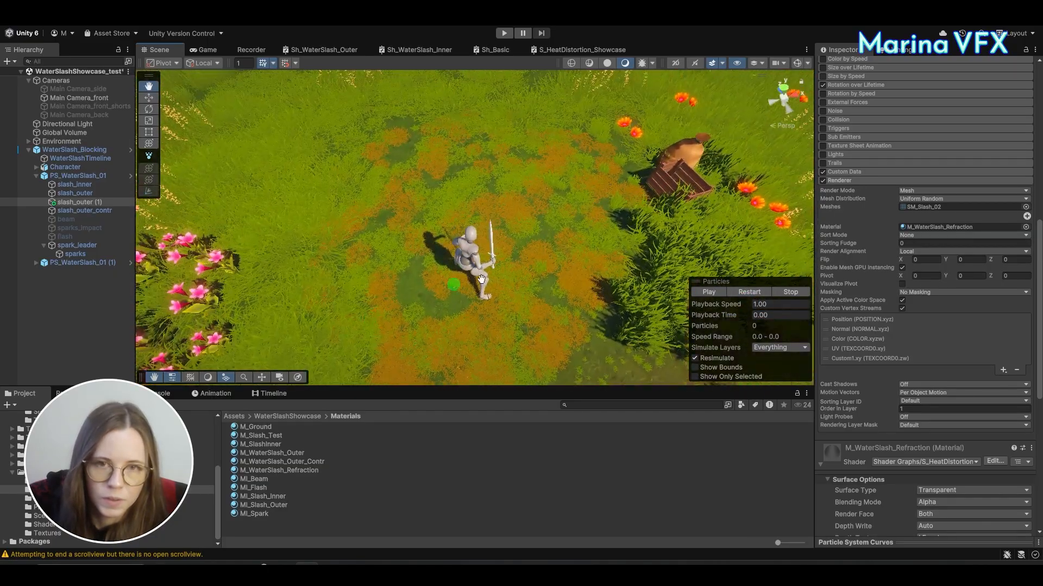
click(740, 293)
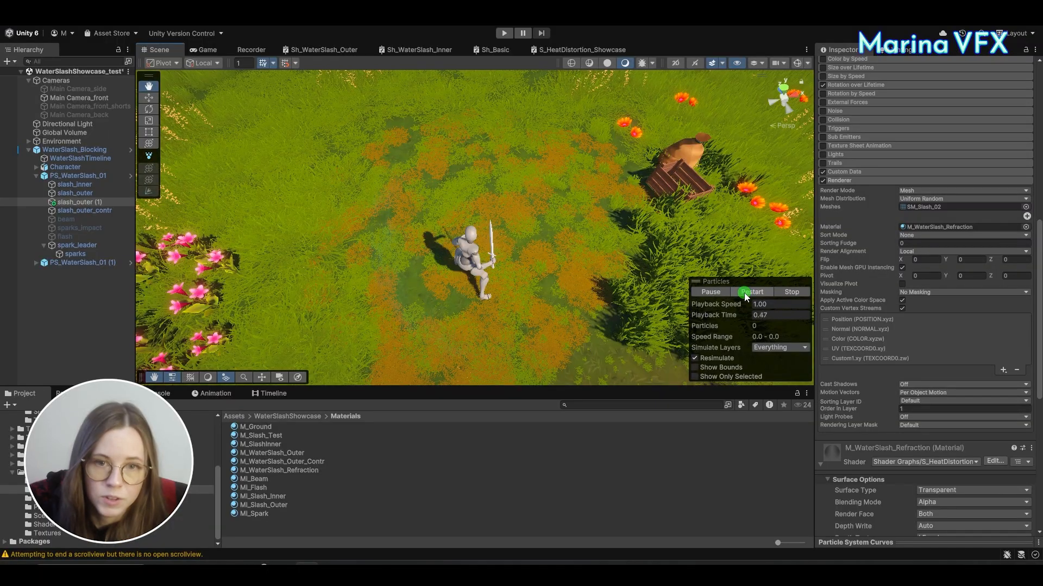
click(746, 294)
click(746, 295)
middle_drag(584, 262, 579, 200)
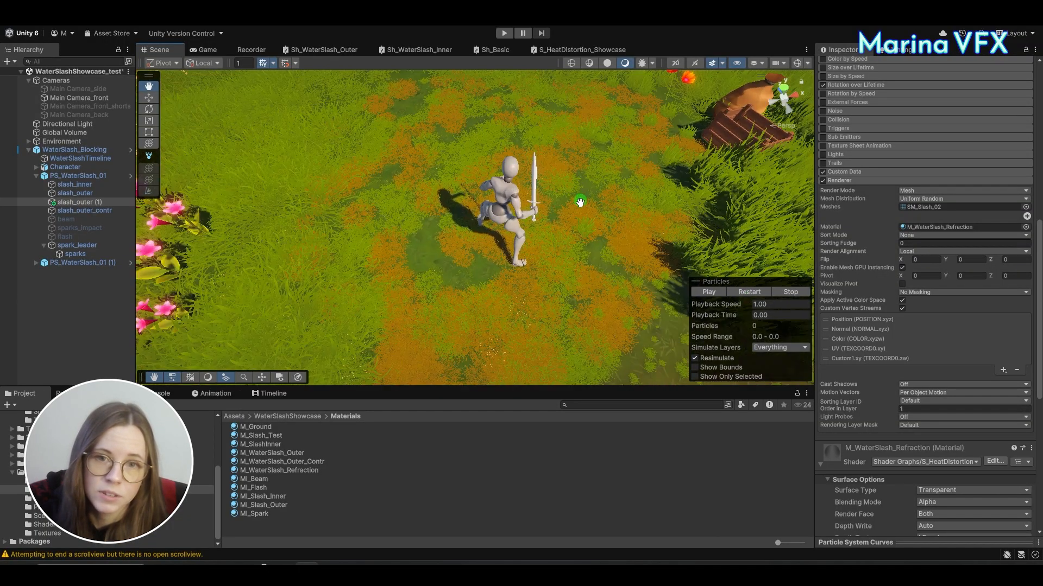
click(721, 294)
click(747, 296)
alt+drag(580, 275, 616, 271)
click(744, 293)
middle_drag(605, 262, 625, 259)
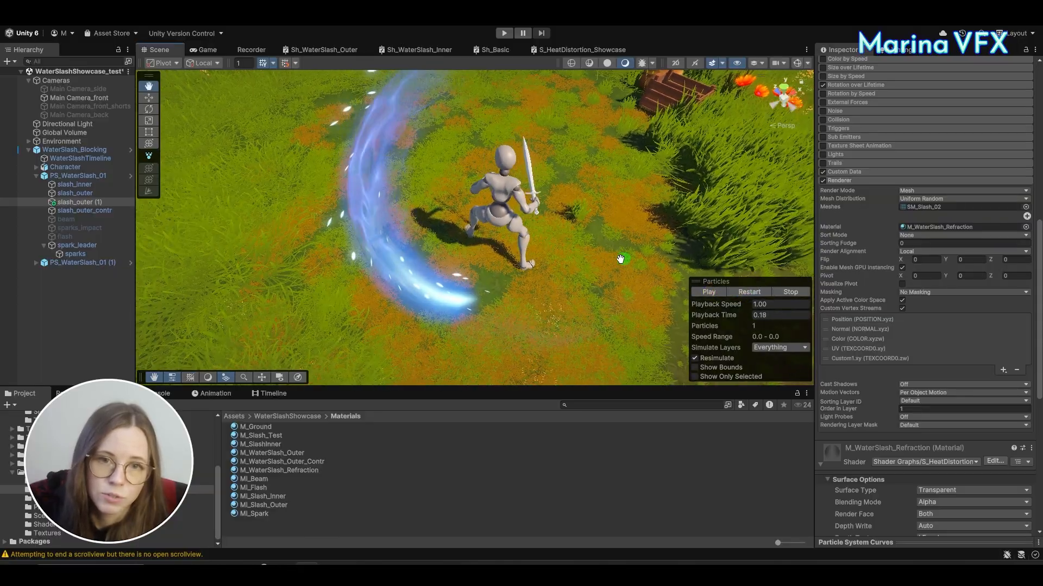
Step: Inspect the paused slash close up from several angles, then replay it to judge the grass distortion
alt+drag(625, 260, 456, 240)
middle_drag(456, 239, 500, 233)
alt+drag(348, 277, 406, 287)
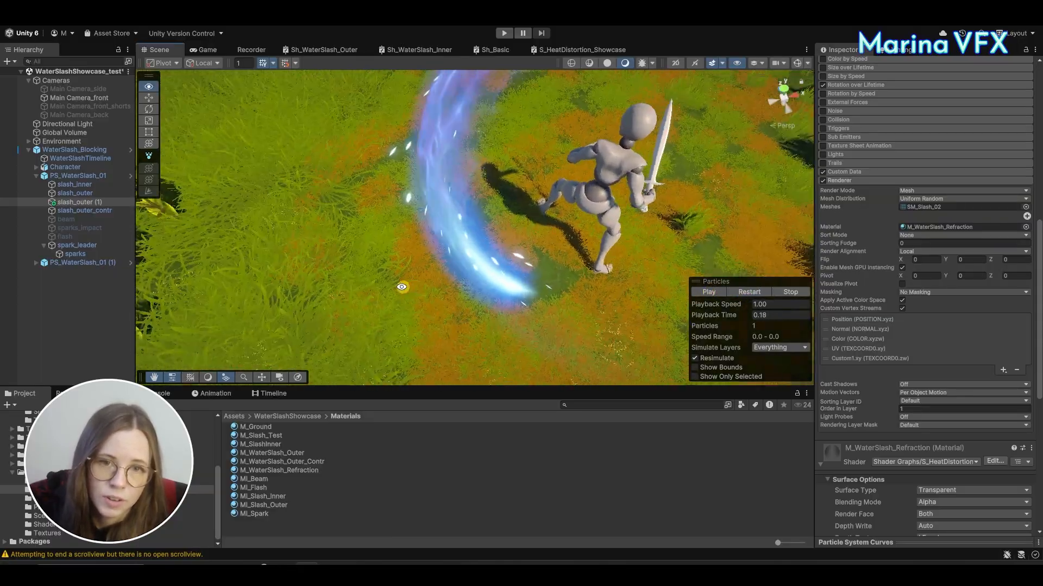
middle_drag(406, 287, 625, 219)
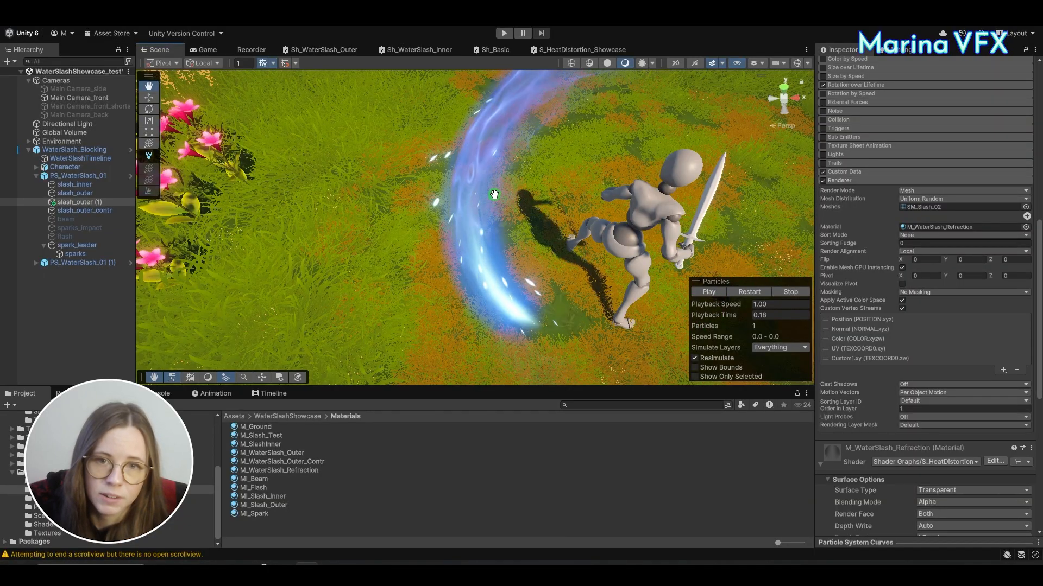
click(744, 292)
click(744, 292)
click(744, 292)
click(744, 292)
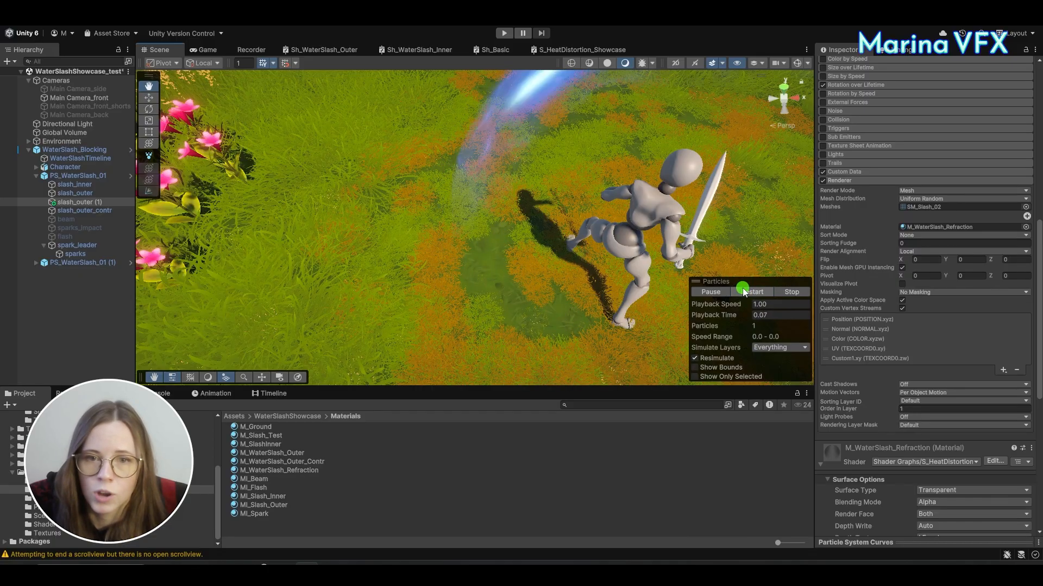
click(743, 290)
click(743, 290)
alt+drag(516, 282, 619, 249)
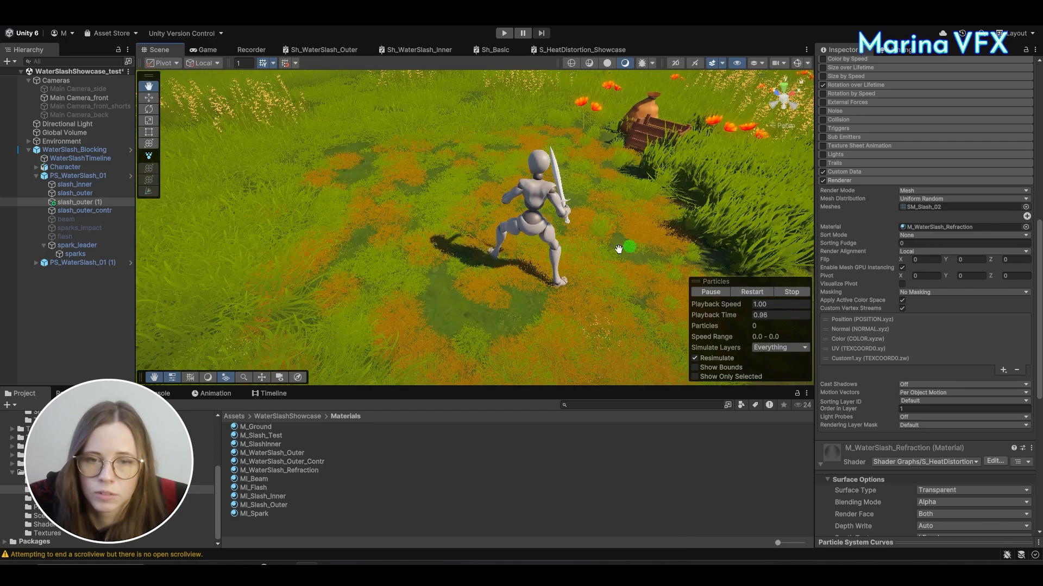
Step: Duplicate slash_outer_contr and assign the M_WaterSlash_Refraction material to the copy's renderer
key(ctrl+d)
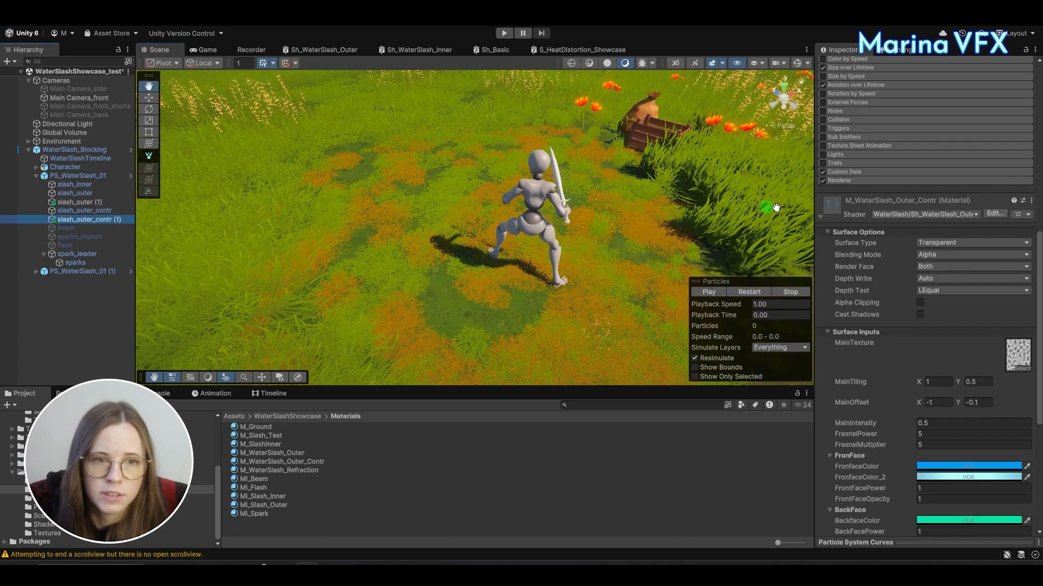
click(907, 181)
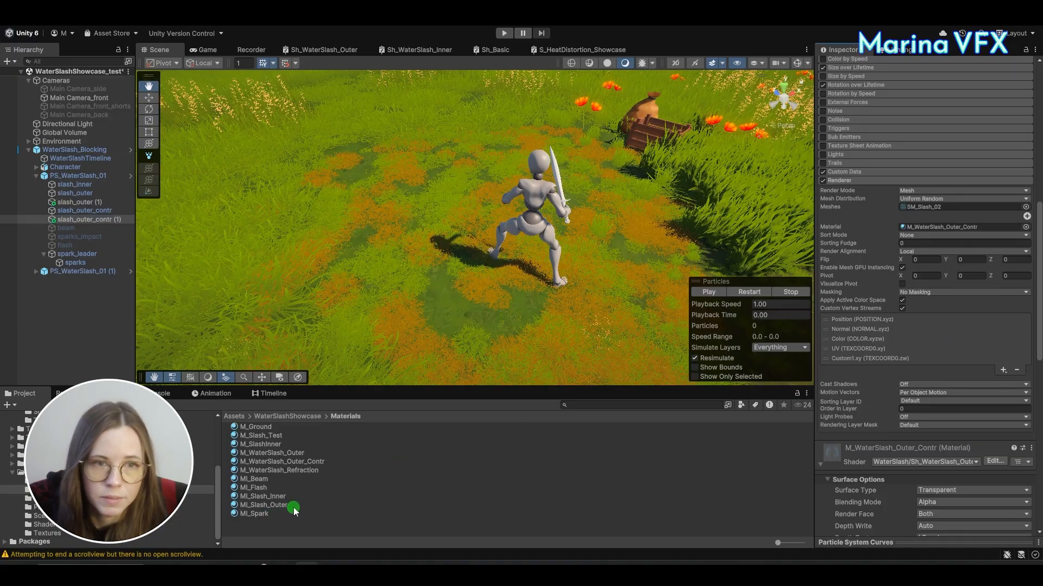
drag(299, 475, 940, 231)
Step: Replay the slash with the second refraction layer, pause it mid-swing and scrub its playback time
right_drag(372, 251, 535, 270)
click(749, 292)
drag(554, 265, 636, 286)
click(740, 293)
click(716, 293)
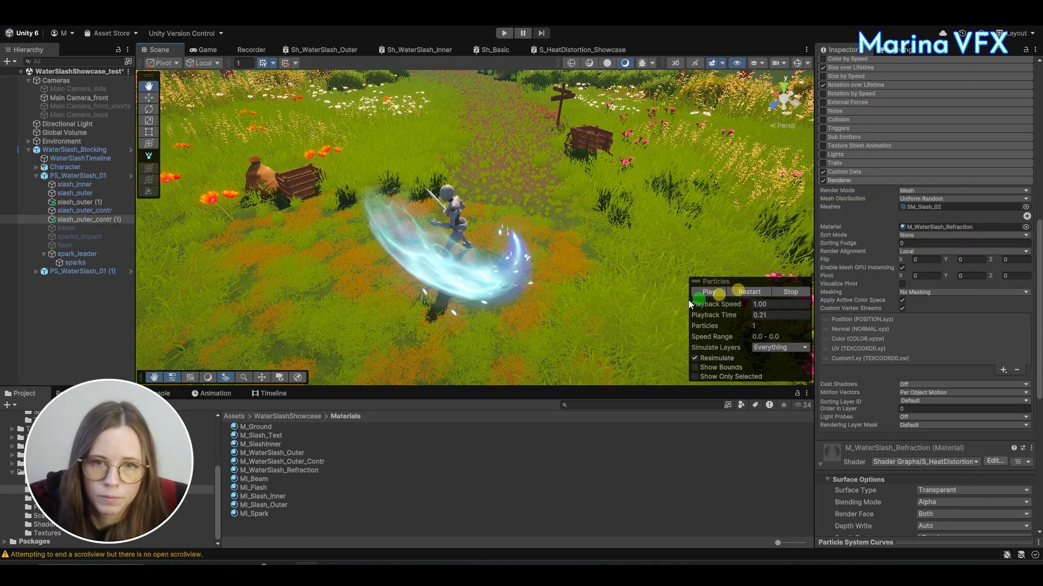
alt+drag(570, 279, 650, 215)
drag(780, 315, 820, 307)
Step: Replay the slash close up from behind the character to examine both refraction layers
alt+drag(565, 234, 459, 230)
scroll(483, 253, up, 2)
middle_drag(484, 253, 454, 201)
alt+drag(453, 201, 40, 352)
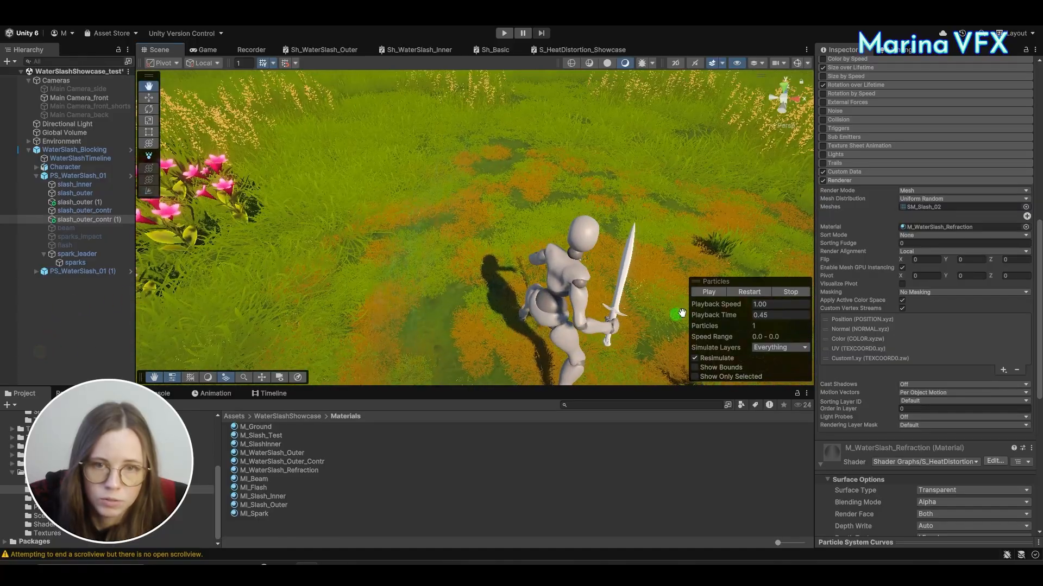
click(743, 293)
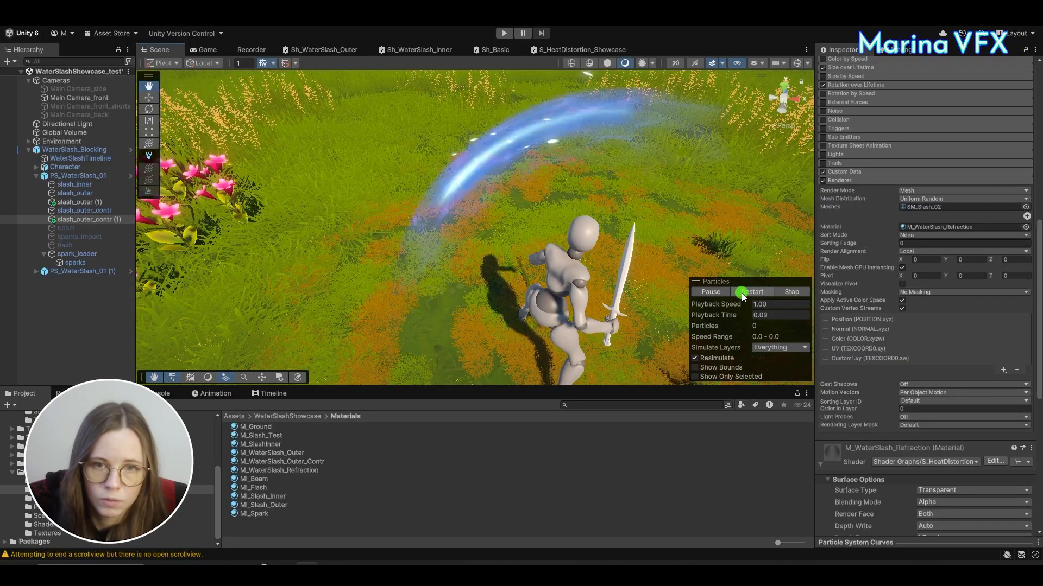
click(743, 293)
click(743, 293)
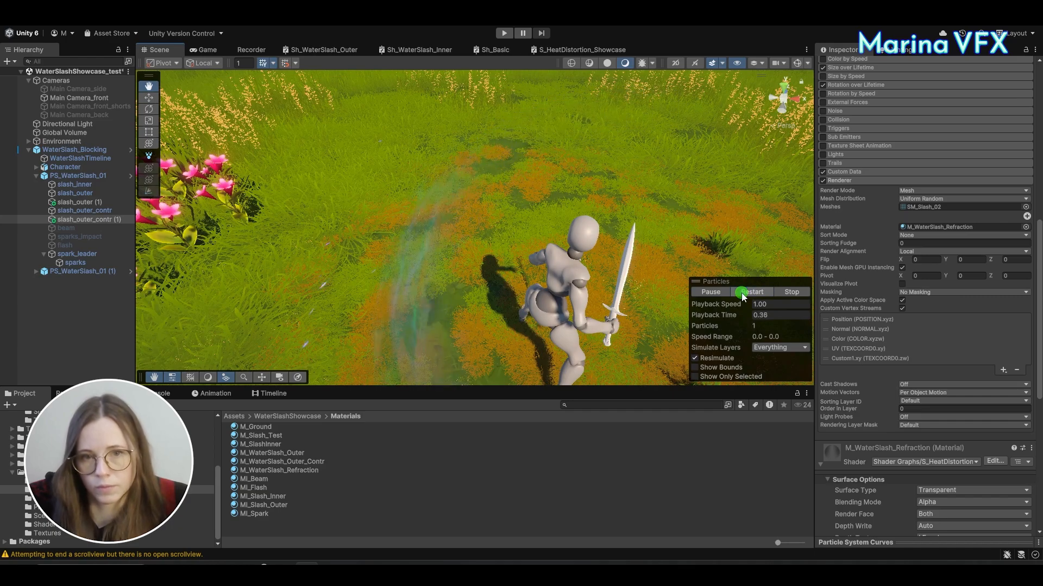
click(743, 293)
scroll(636, 212, down, 5)
alt+drag(610, 236, 539, 310)
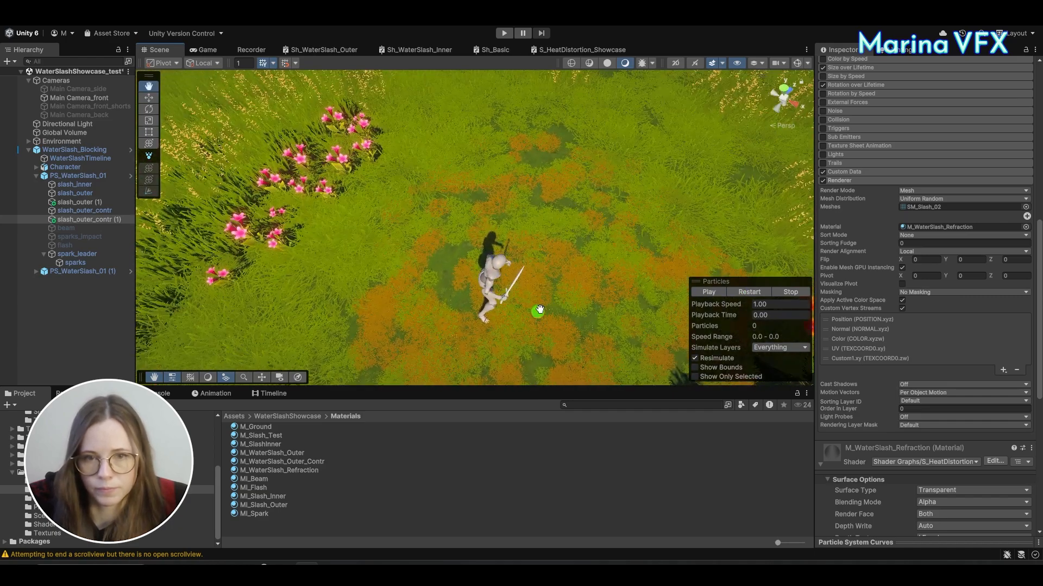
Step: Apply all overrides of the WaterSlash_Blocking instance to its prefab
click(73, 150)
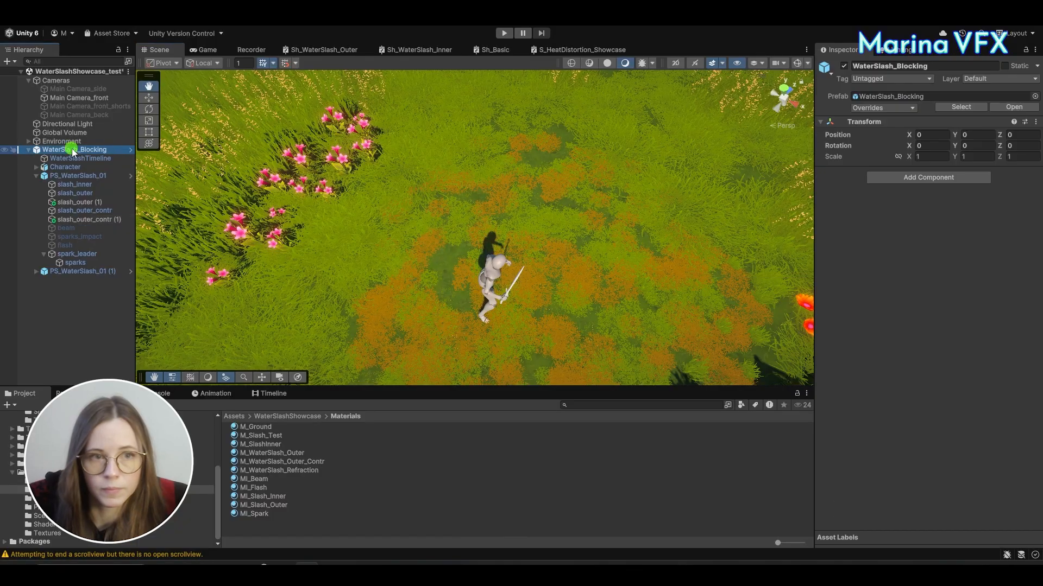
click(893, 108)
click(984, 212)
Step: In the WaterSlash_Blocking prefab, rename slash_outer (1) to slash_outer_refr and slash_outer_contr (1) to slash_outer_contr_refr
click(130, 150)
click(82, 110)
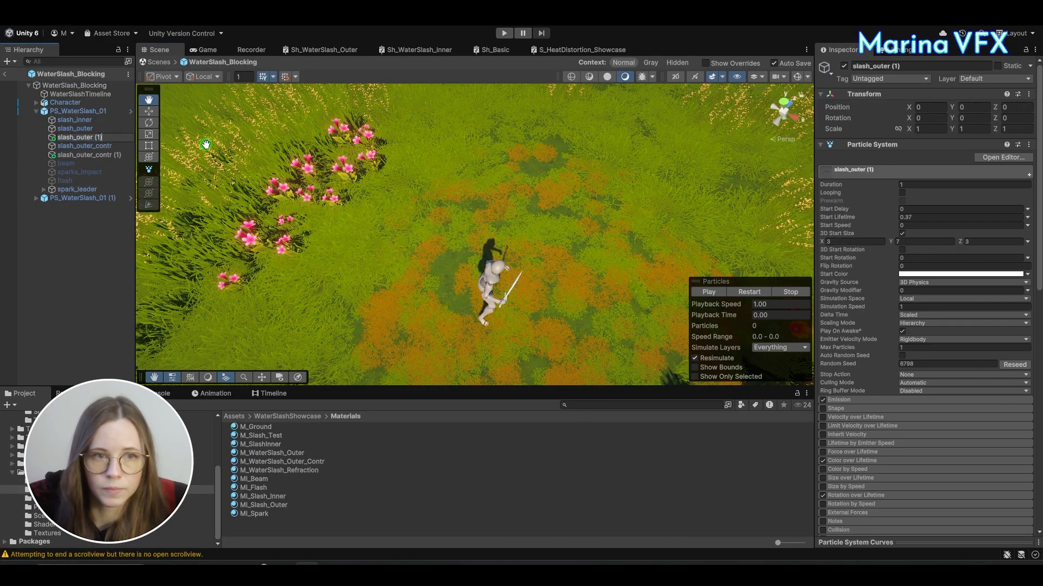
click(108, 156)
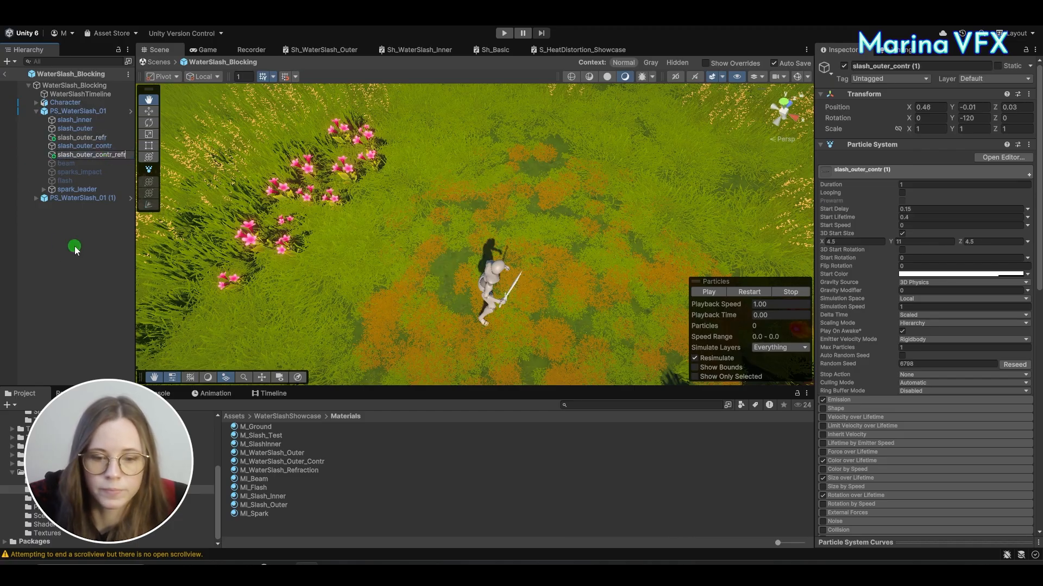
Step: Apply the PS_WaterSlash_01 overrides to its own prefab and return from prefab editing to the scene
click(65, 111)
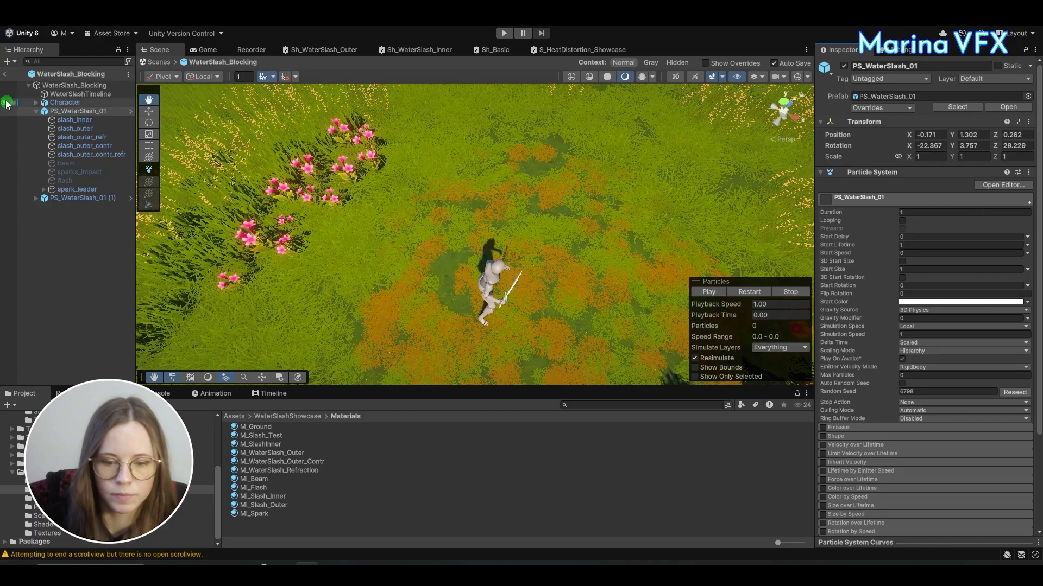
click(8, 74)
Step: Open the WaterSlash timeline and scrub through the first slash to check it with the character animation
click(270, 393)
click(269, 416)
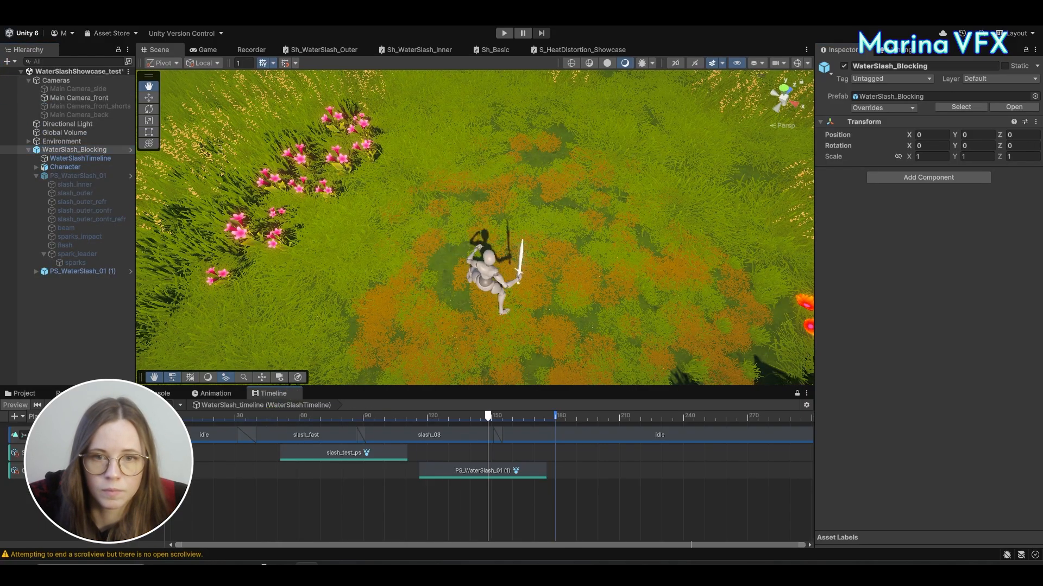
drag(280, 423, 316, 424)
right_drag(491, 303, 570, 234)
key(w)
mouse_move(571, 234)
alt+mouse_down()
mouse_move(617, 286)
mouse_move(627, 209)
mouse_move(473, 284)
mouse_move(494, 252)
mouse_move(463, 226)
mouse_move(445, 234)
mouse_move(629, 230)
mouse_move(244, 311)
mouse_move(263, 319)
mouse_move(558, 240)
alt+mouse_up()
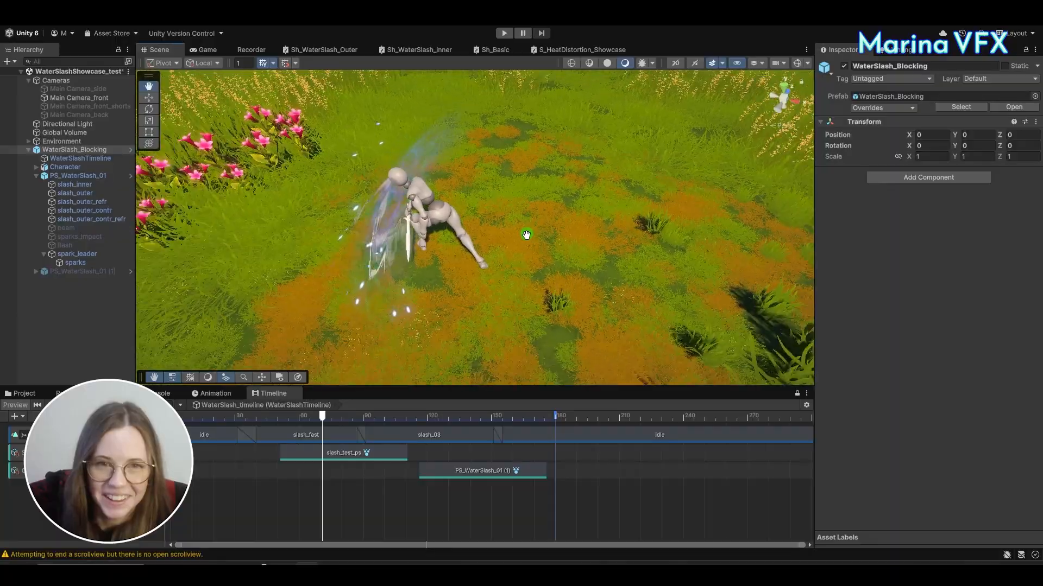
Step: Scrub the timeline across the first and second slashes to compare them in the Scene view
drag(302, 420, 285, 421)
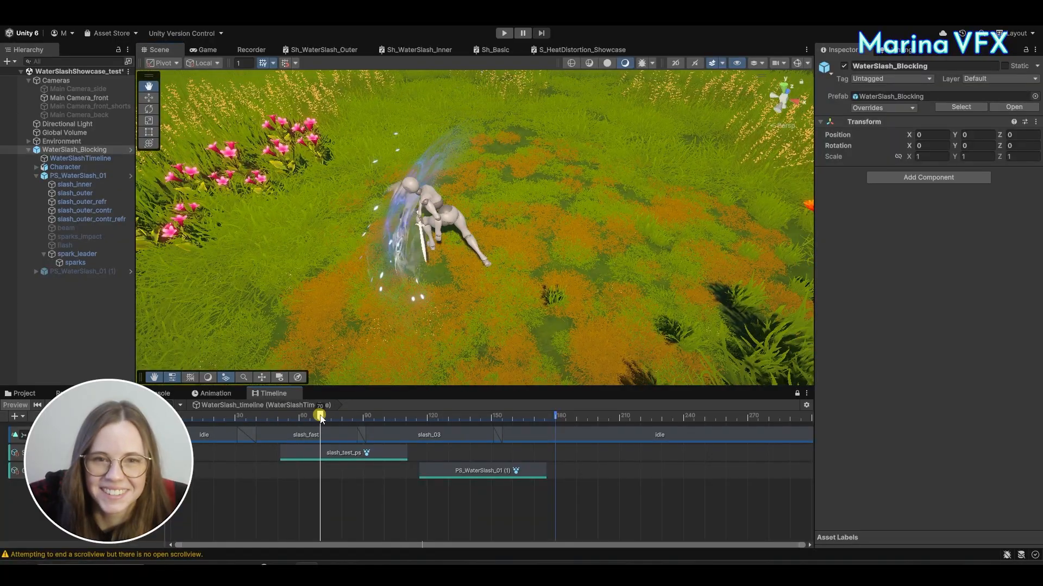
drag(287, 428, 312, 418)
drag(391, 417, 446, 419)
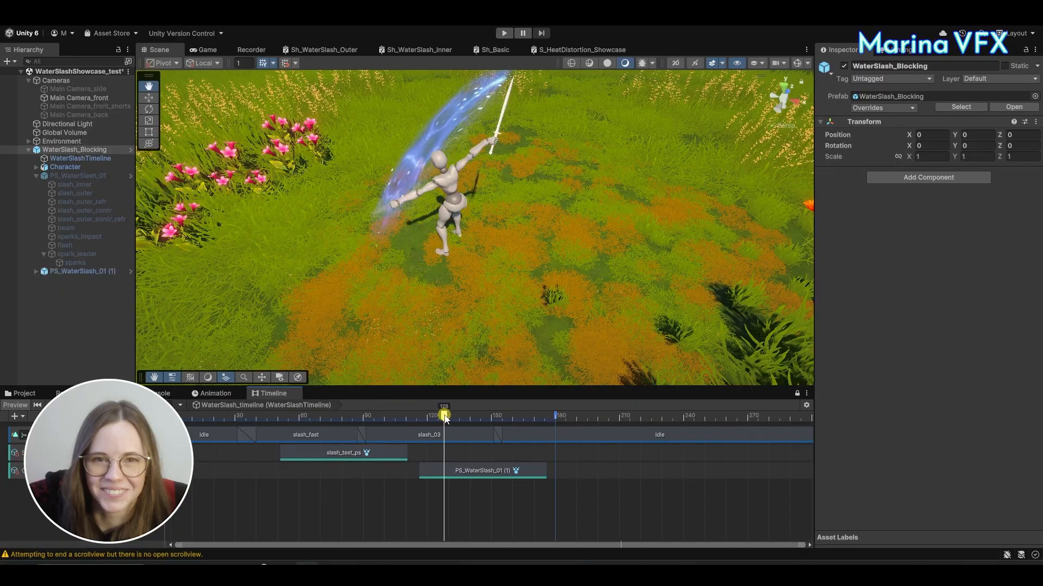
alt+drag(480, 304, 456, 284)
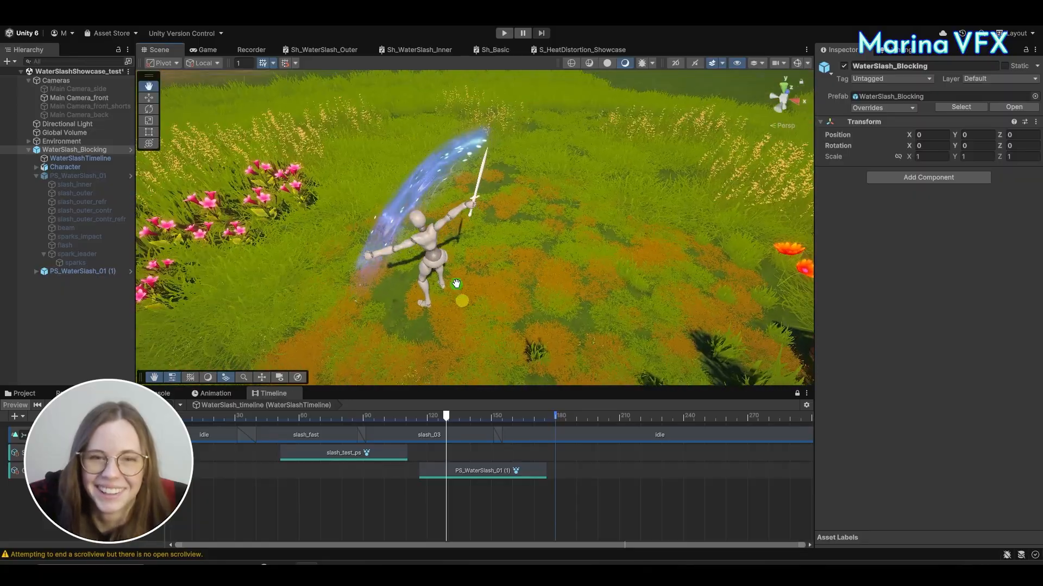
drag(433, 418, 300, 417)
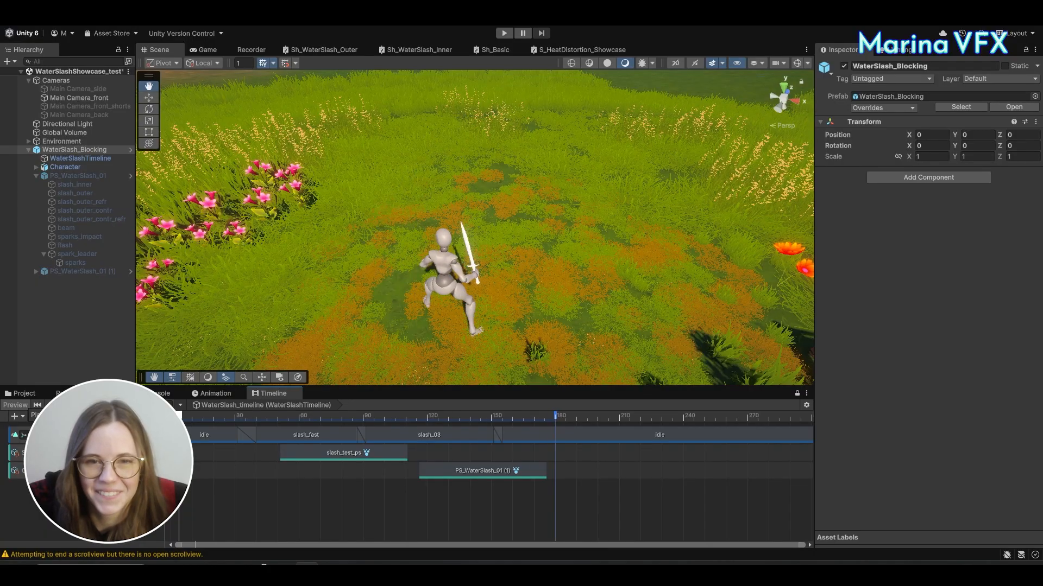
Step: Switch to the Game view and play and scrub the timeline to review both slashes through the front camera
click(209, 50)
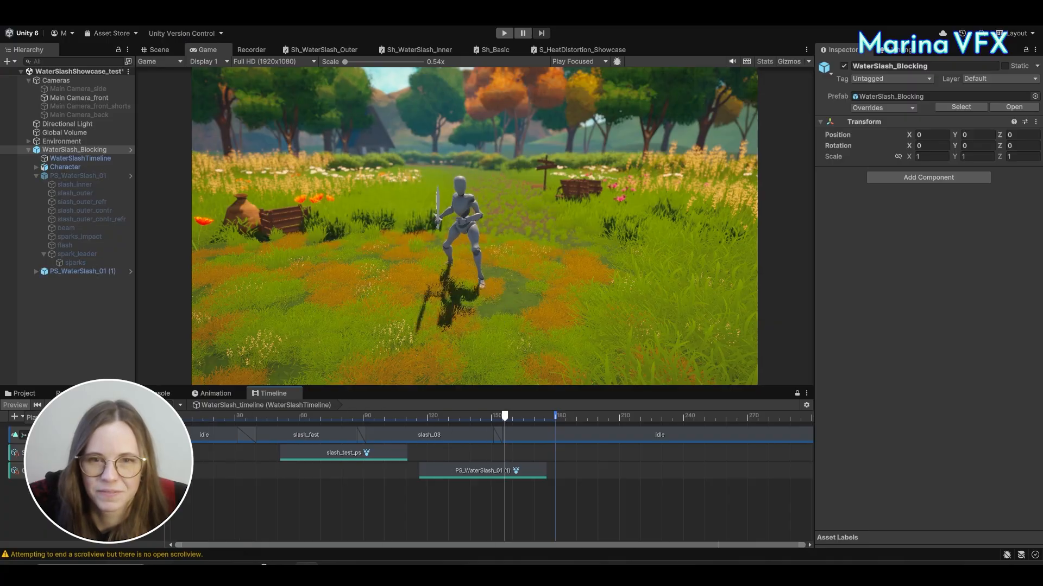
drag(329, 413, 250, 416)
click(82, 337)
click(37, 405)
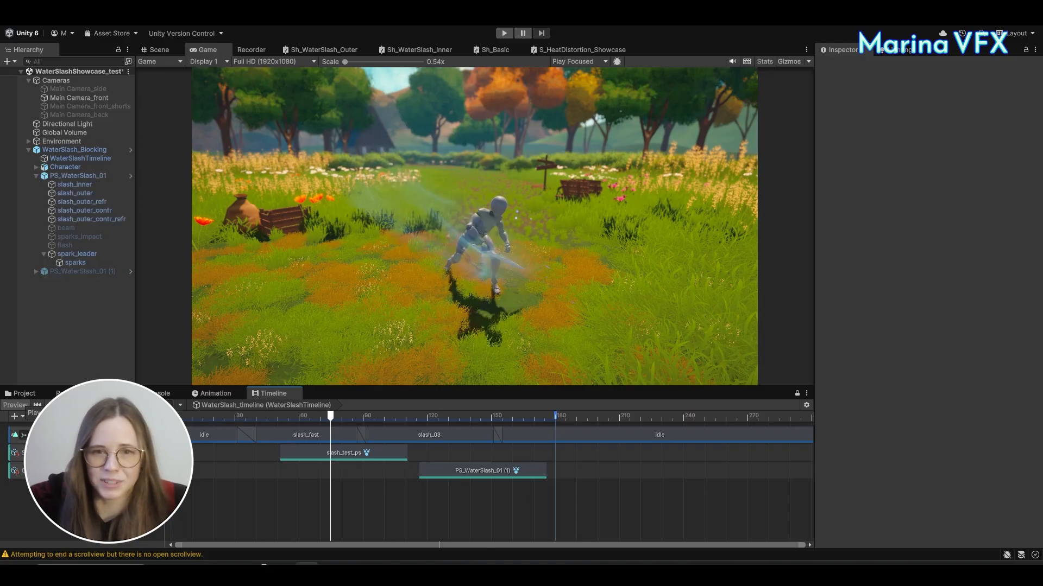
click(269, 417)
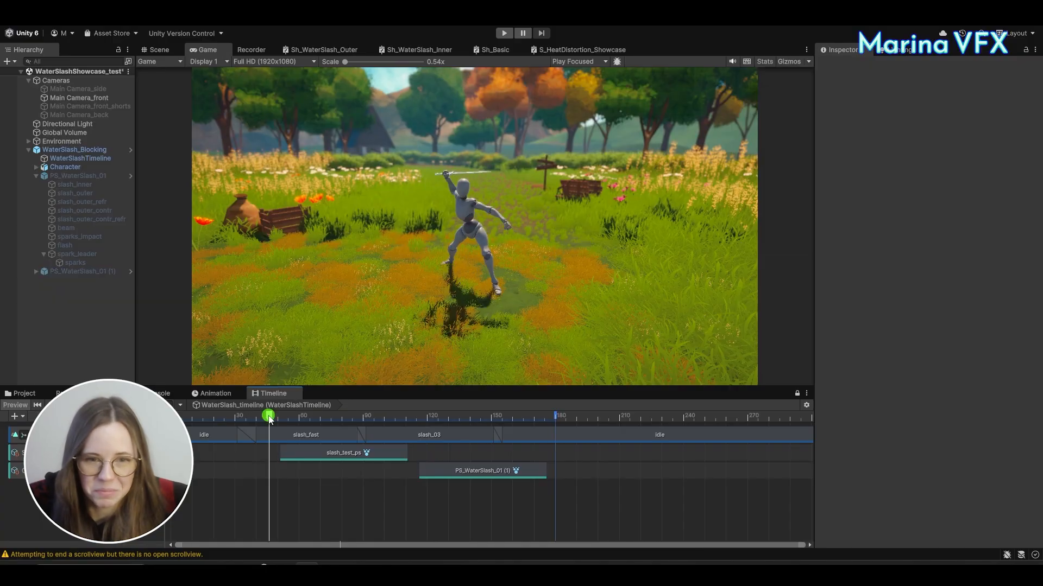
Step: Open the PS_WaterSlash_01 prefab from WaterSlash_Blocking, enable its beam, sparks_impact and flash particle systems, and return to the scene
click(129, 150)
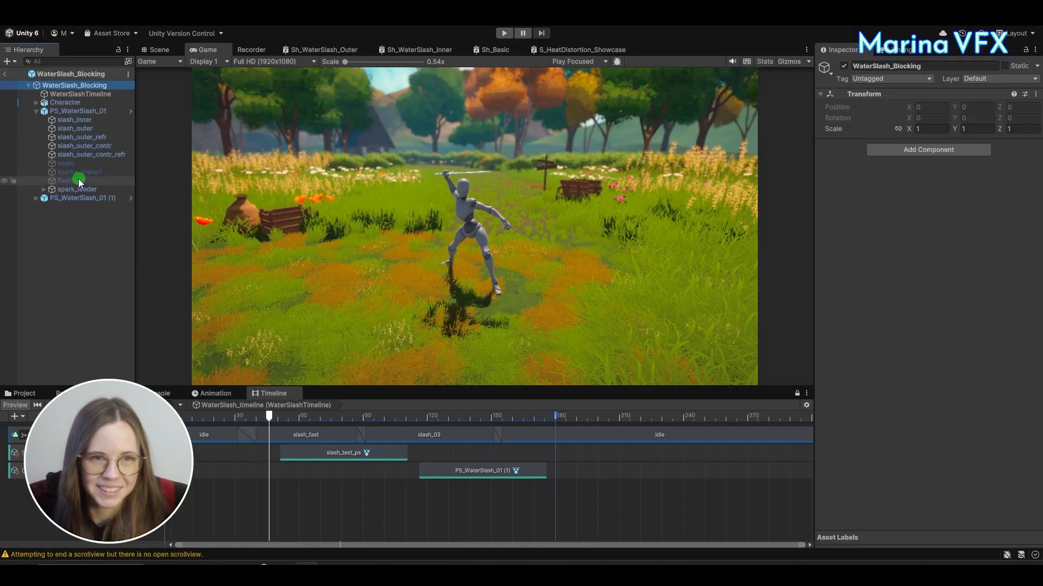
click(130, 111)
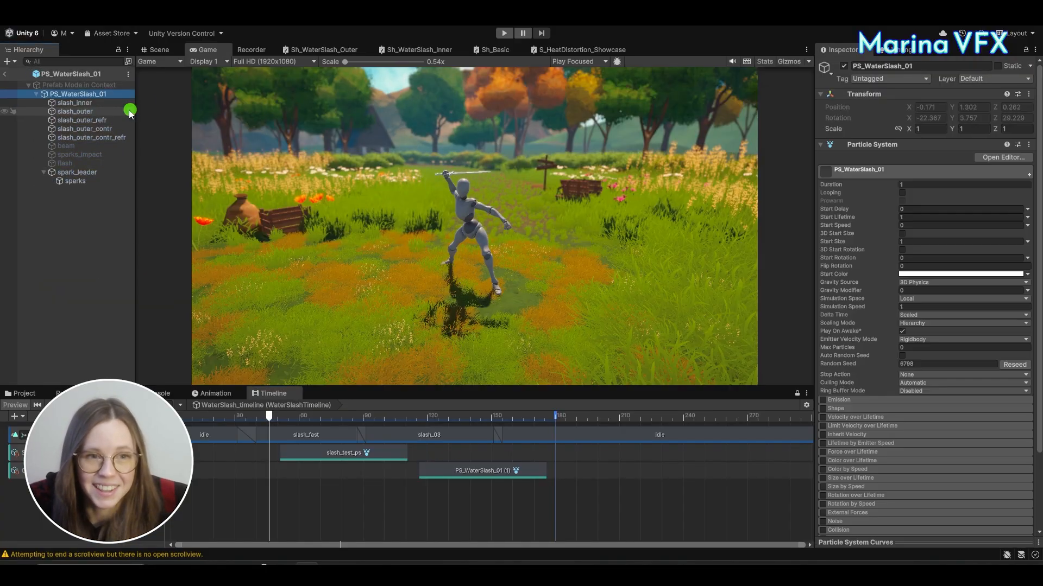
click(68, 163)
shift+click(80, 145)
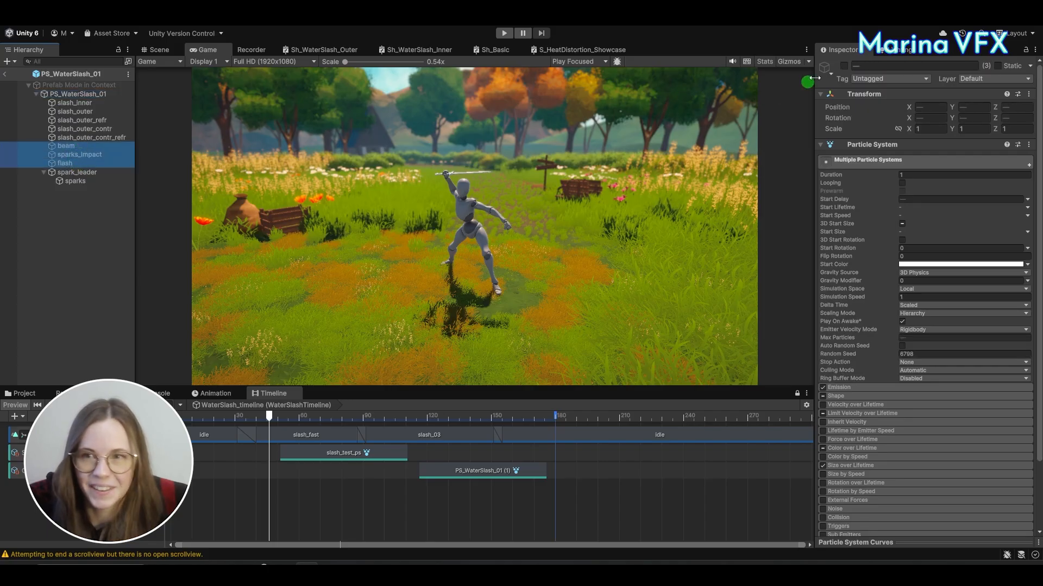
click(844, 66)
click(7, 74)
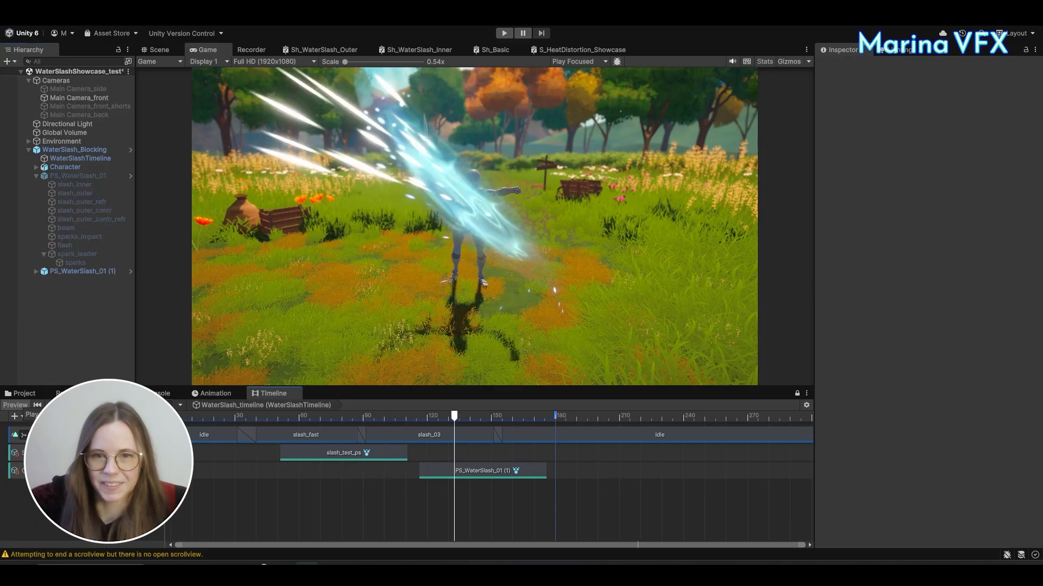
Step: Deactivate Main Camera_front, activate Main Camera_side, and replay the timeline from just before the first slash
click(266, 417)
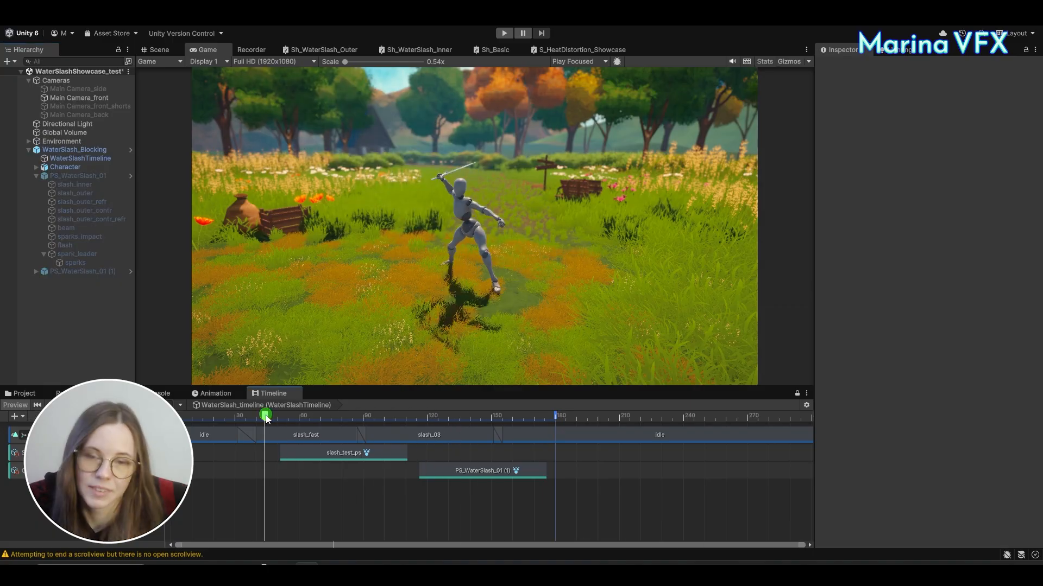
click(88, 98)
click(844, 65)
click(121, 81)
click(121, 88)
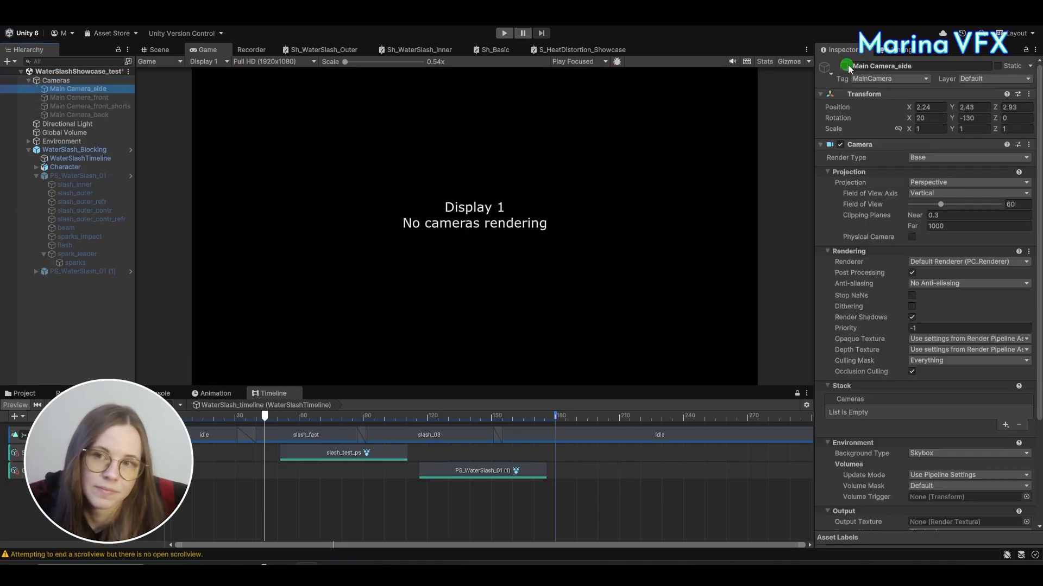
click(845, 66)
click(431, 209)
click(77, 354)
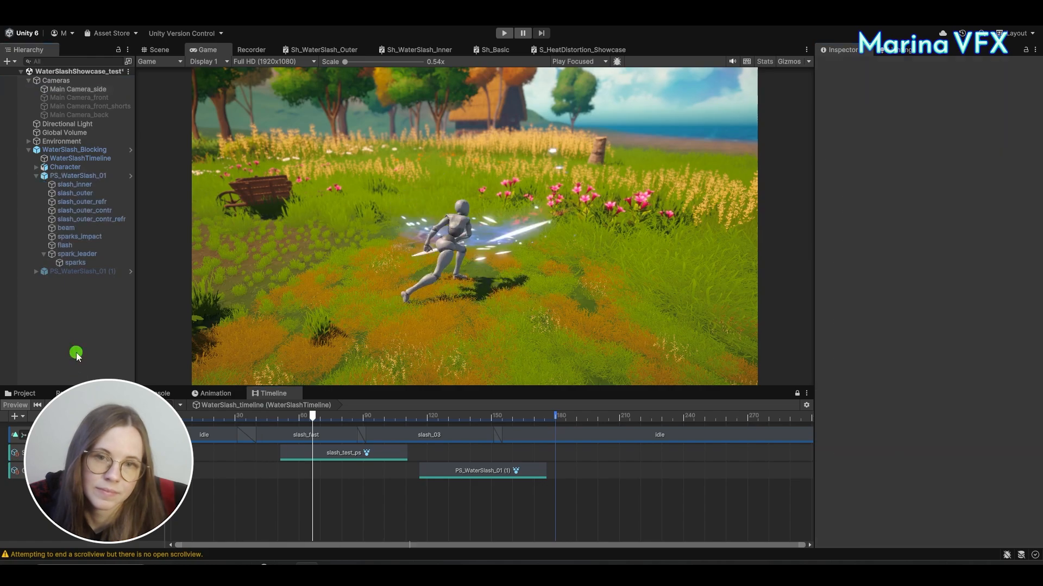